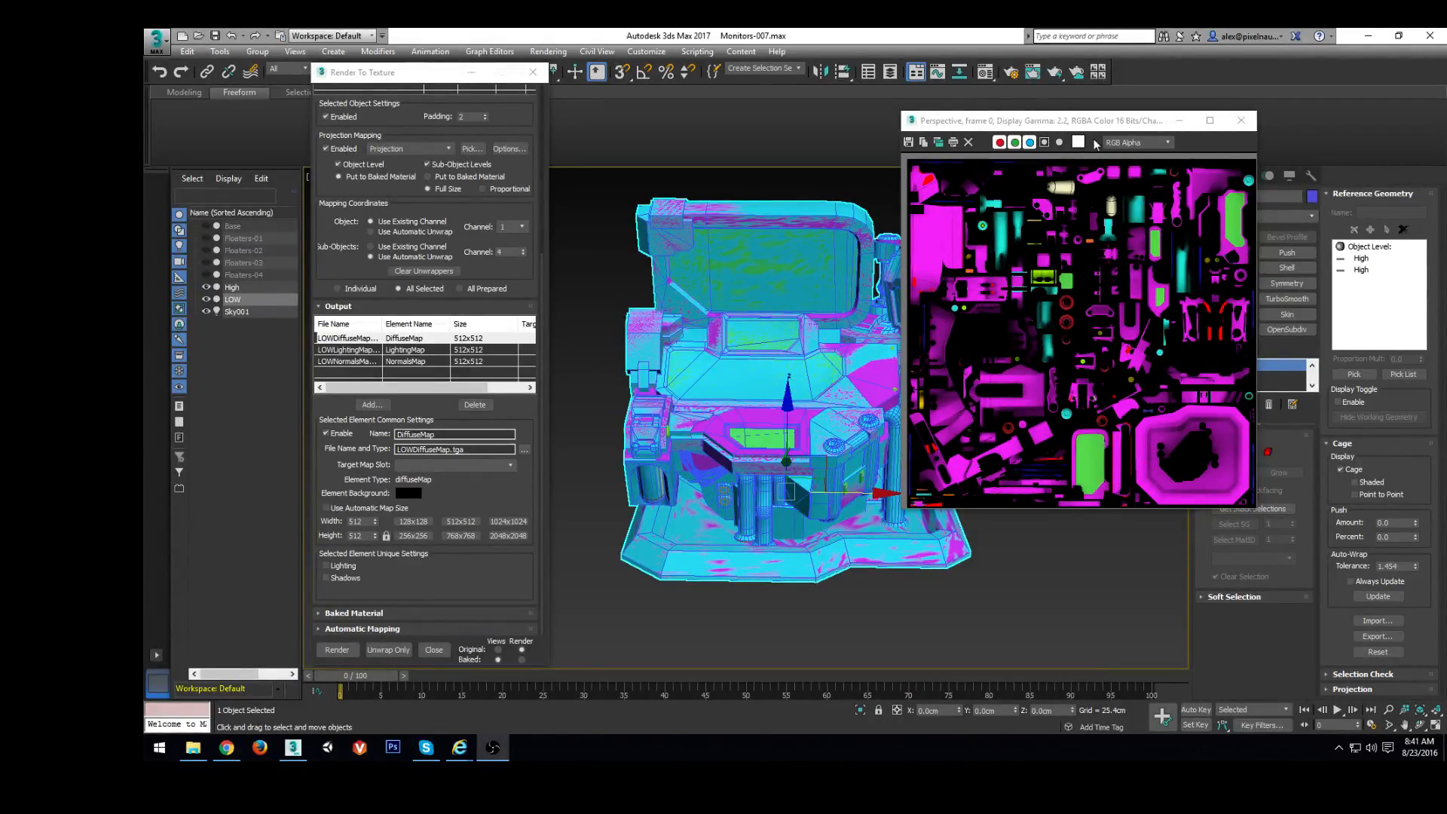
Close the rendered frame window and look over the Render To Texture settings
{"action": "left_click", "coordinate": [1245, 121]}
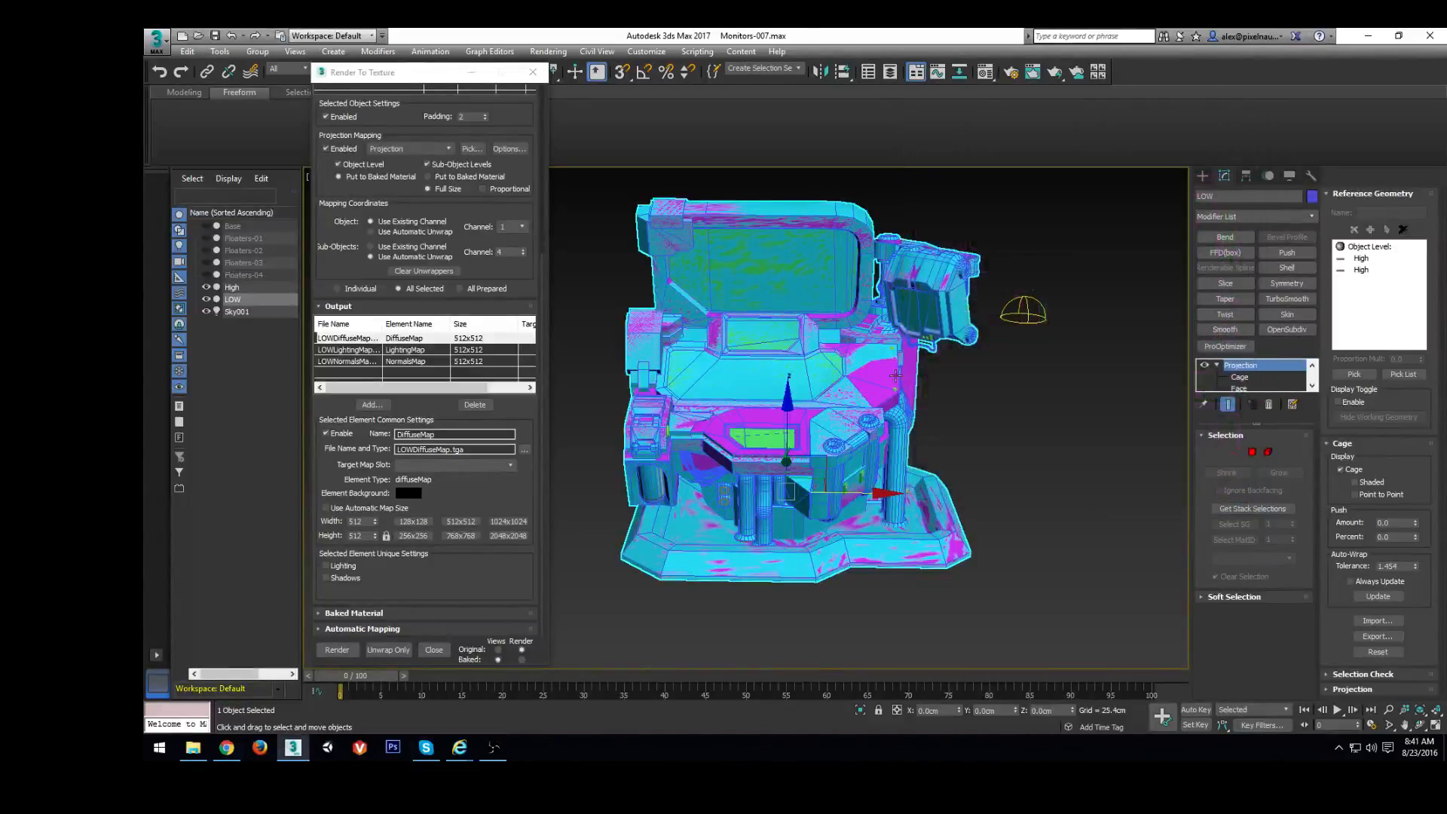
{"action": "scroll", "coordinate": [739, 352], "scroll_direction": "down", "scroll_amount": 4}
{"action": "scroll", "coordinate": [739, 352], "scroll_direction": "up", "scroll_amount": 5}
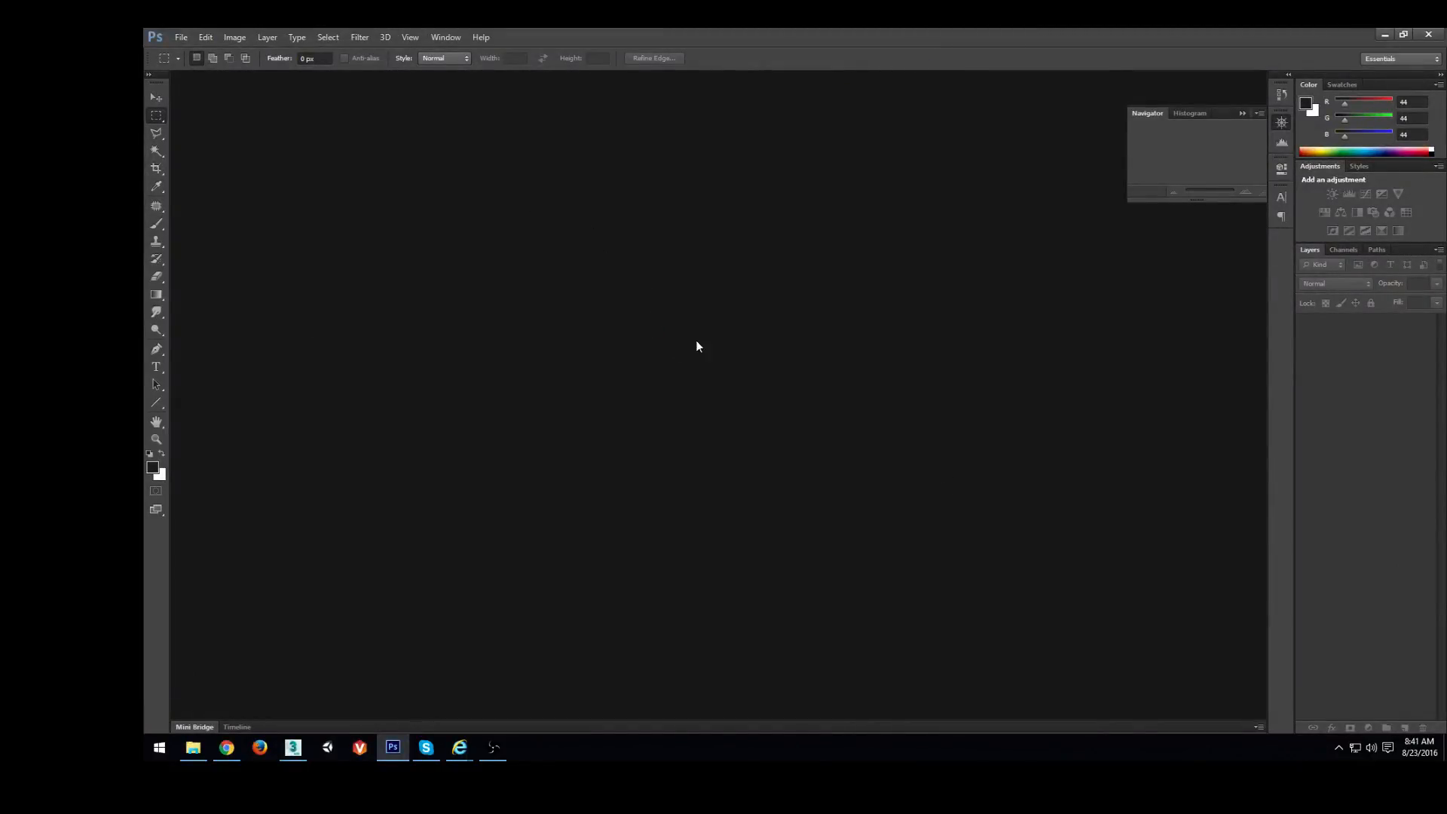
Switch to Photoshop and browse to the 3dsMax folder in Documents to open an image
{"action": "double_click", "coordinate": [689, 318]}
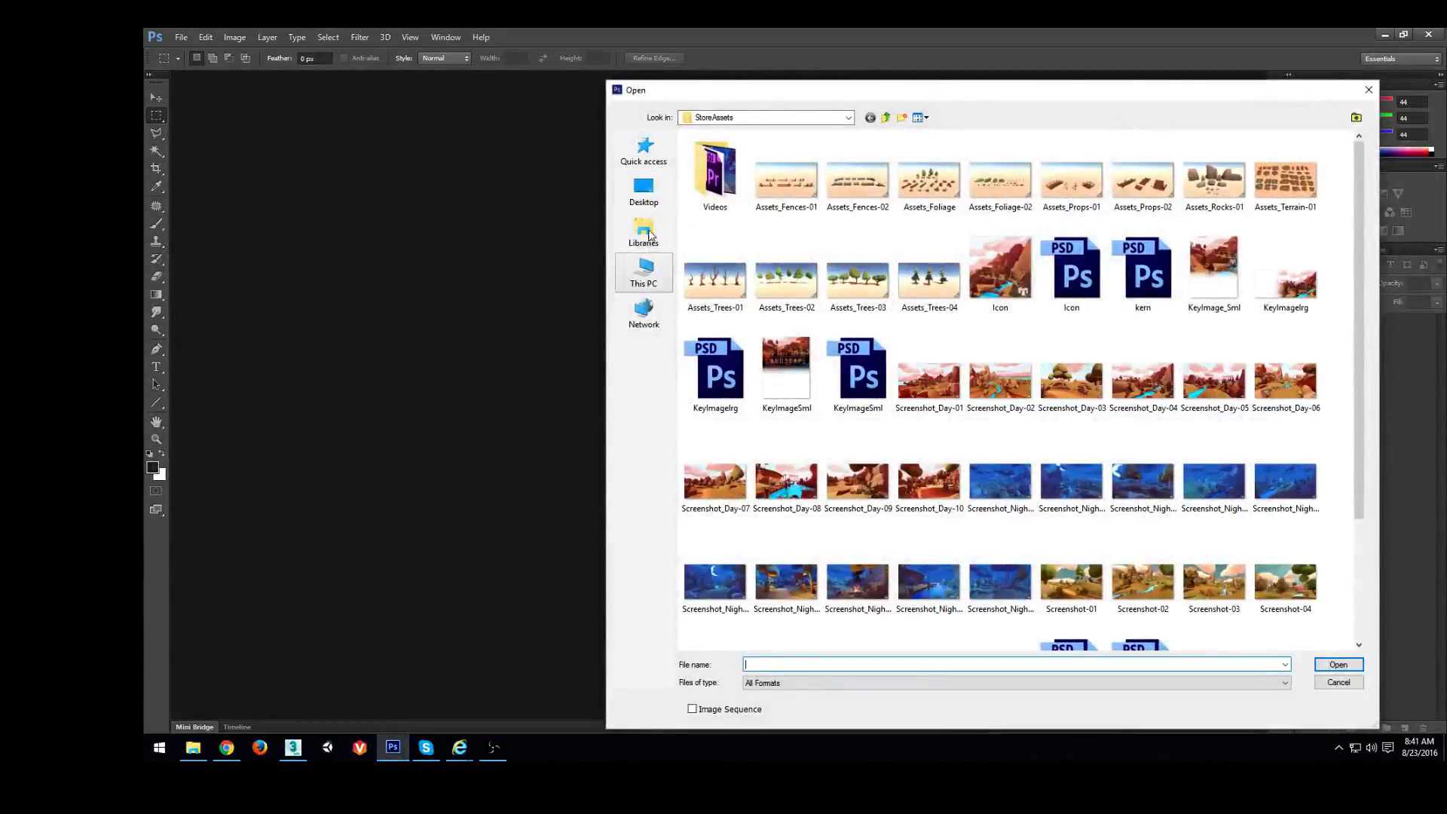
{"action": "left_click", "coordinate": [645, 273]}
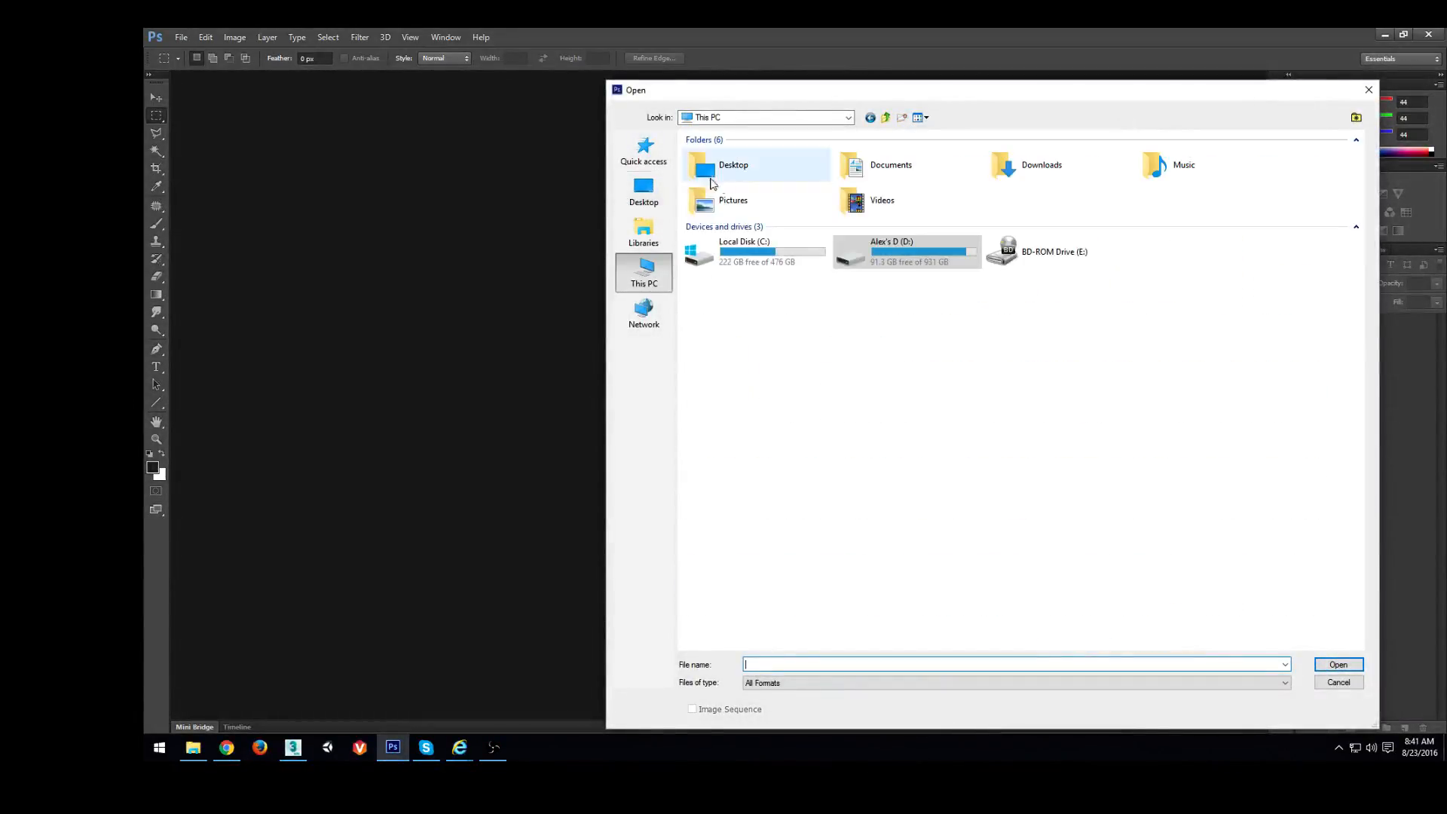
{"action": "double_click", "coordinate": [894, 167]}
{"action": "double_click", "coordinate": [720, 154]}
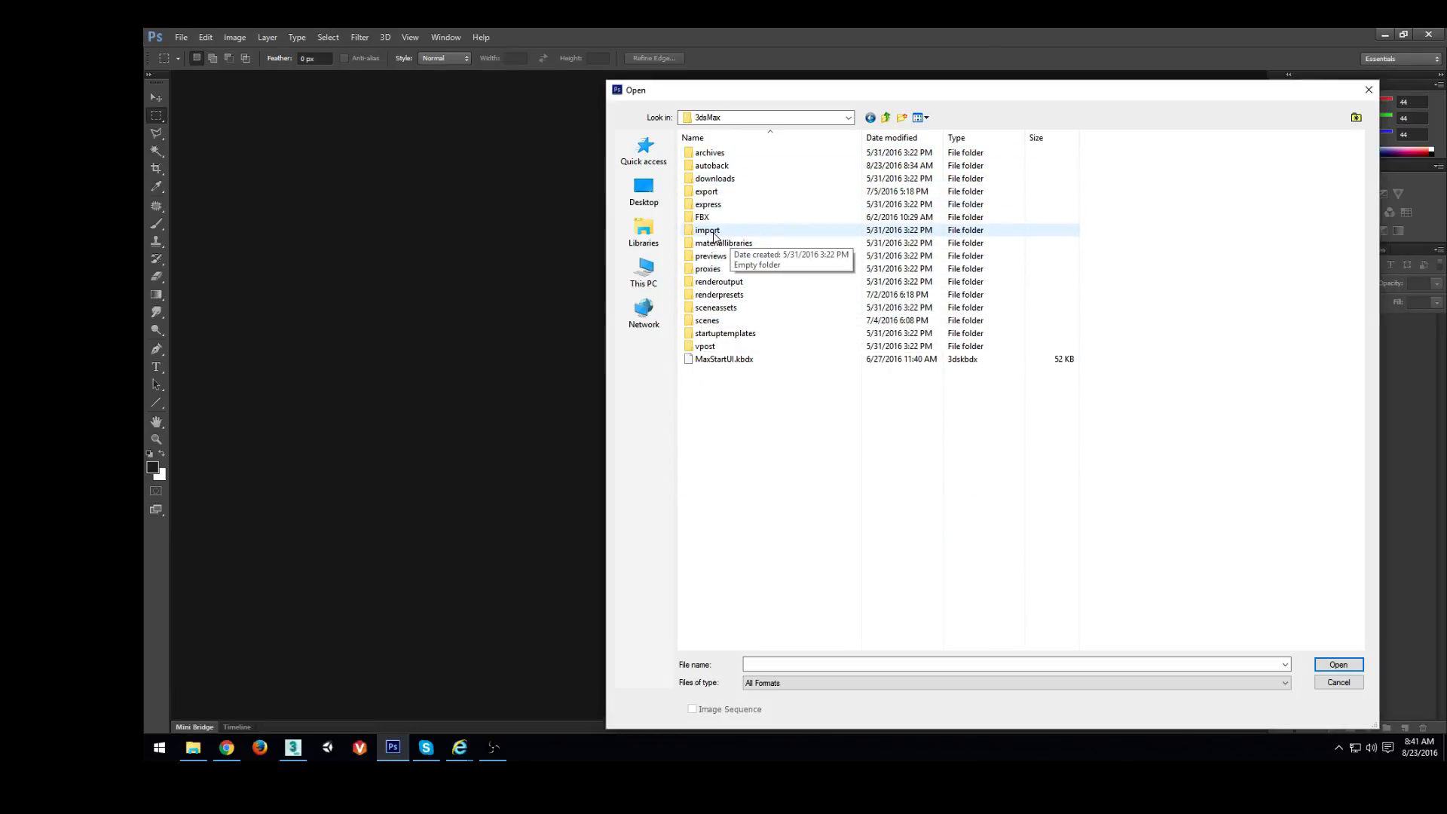
{"action": "left_click_drag", "start_coordinate": [748, 99], "coordinate": [677, 93]}
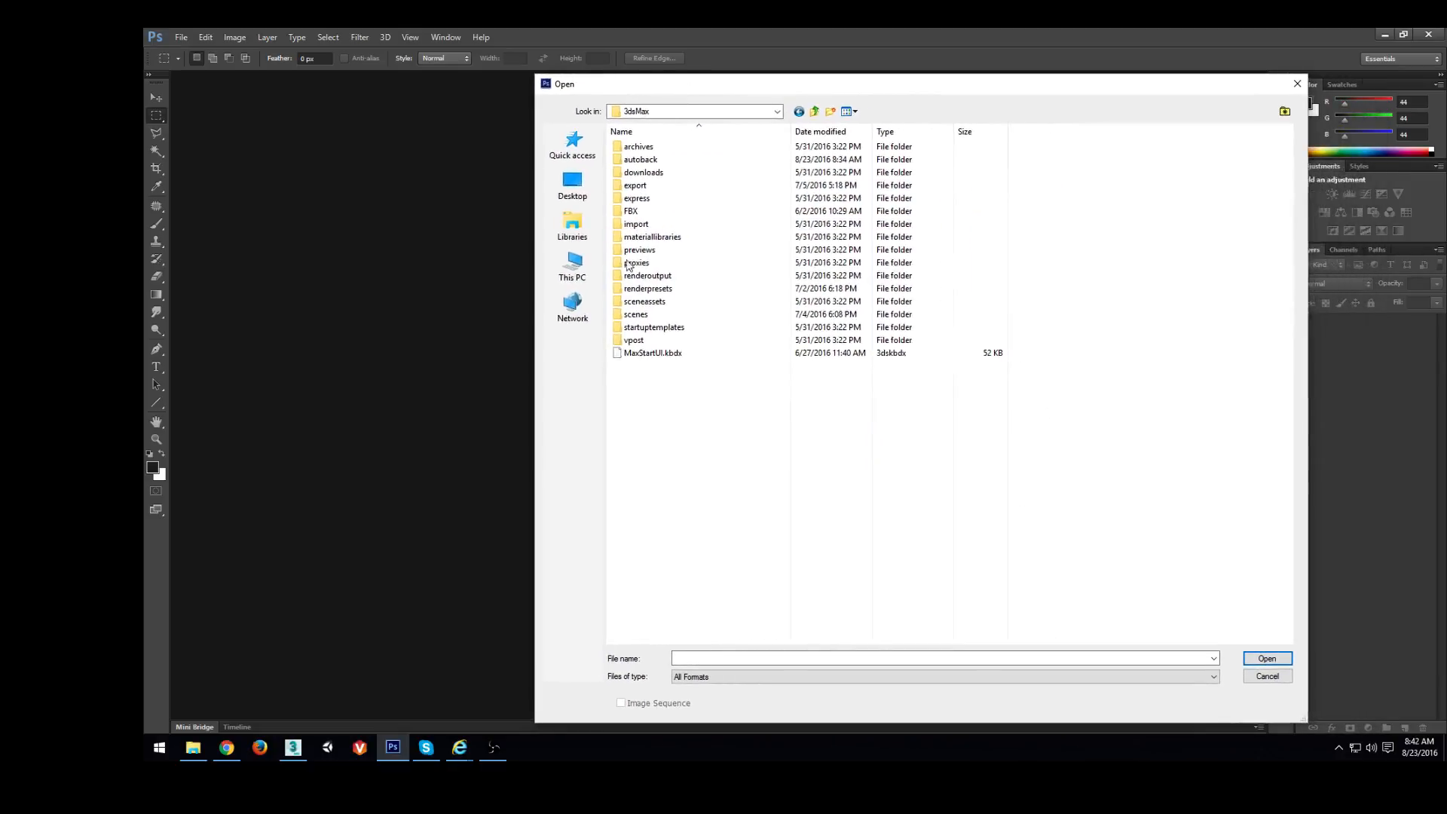
Check the renderoutput, export and scenes folders for the baked texture maps
{"action": "double_click", "coordinate": [644, 276]}
{"action": "key", "text": "BackSpace"}
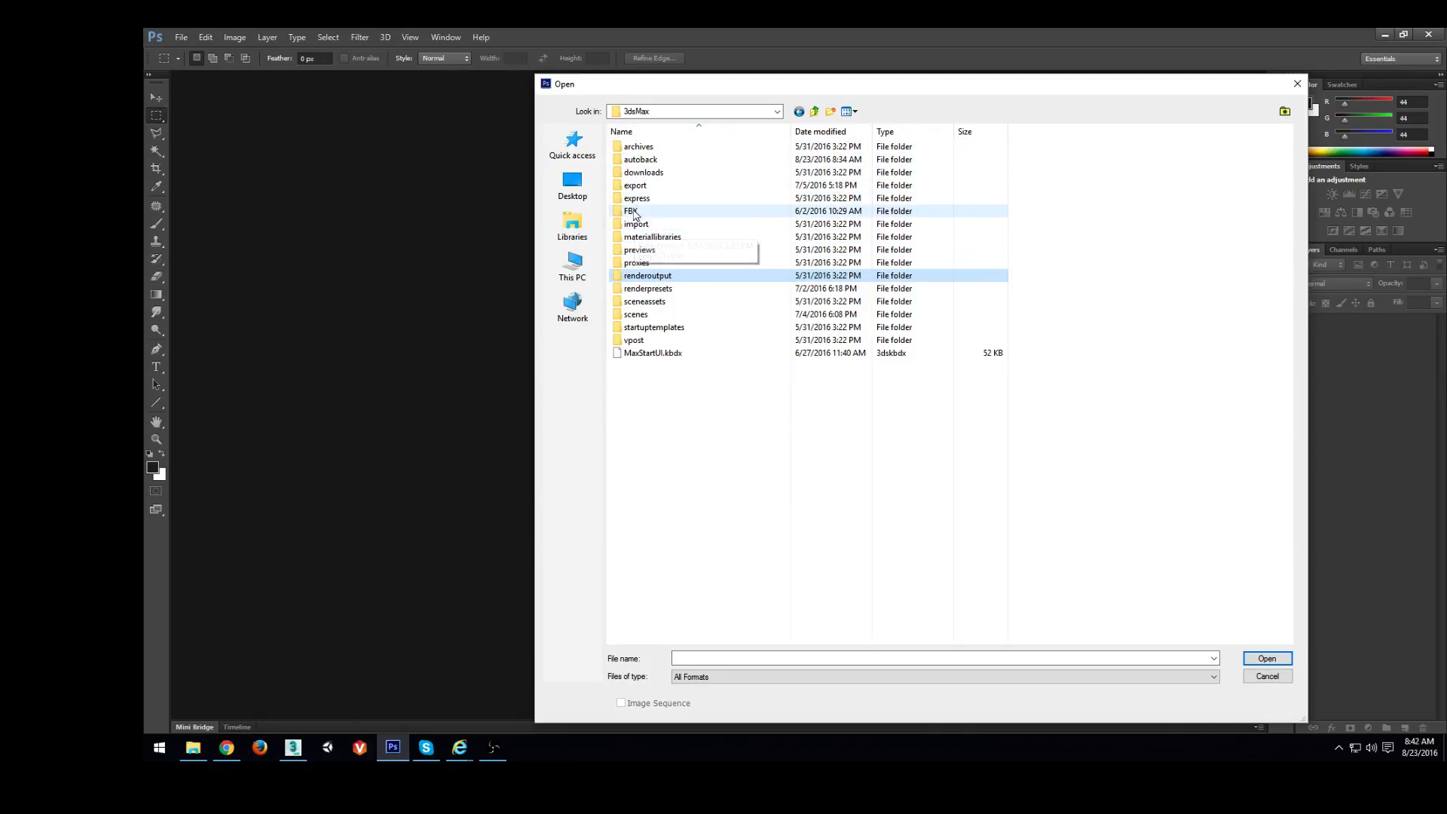
{"action": "double_click", "coordinate": [635, 185]}
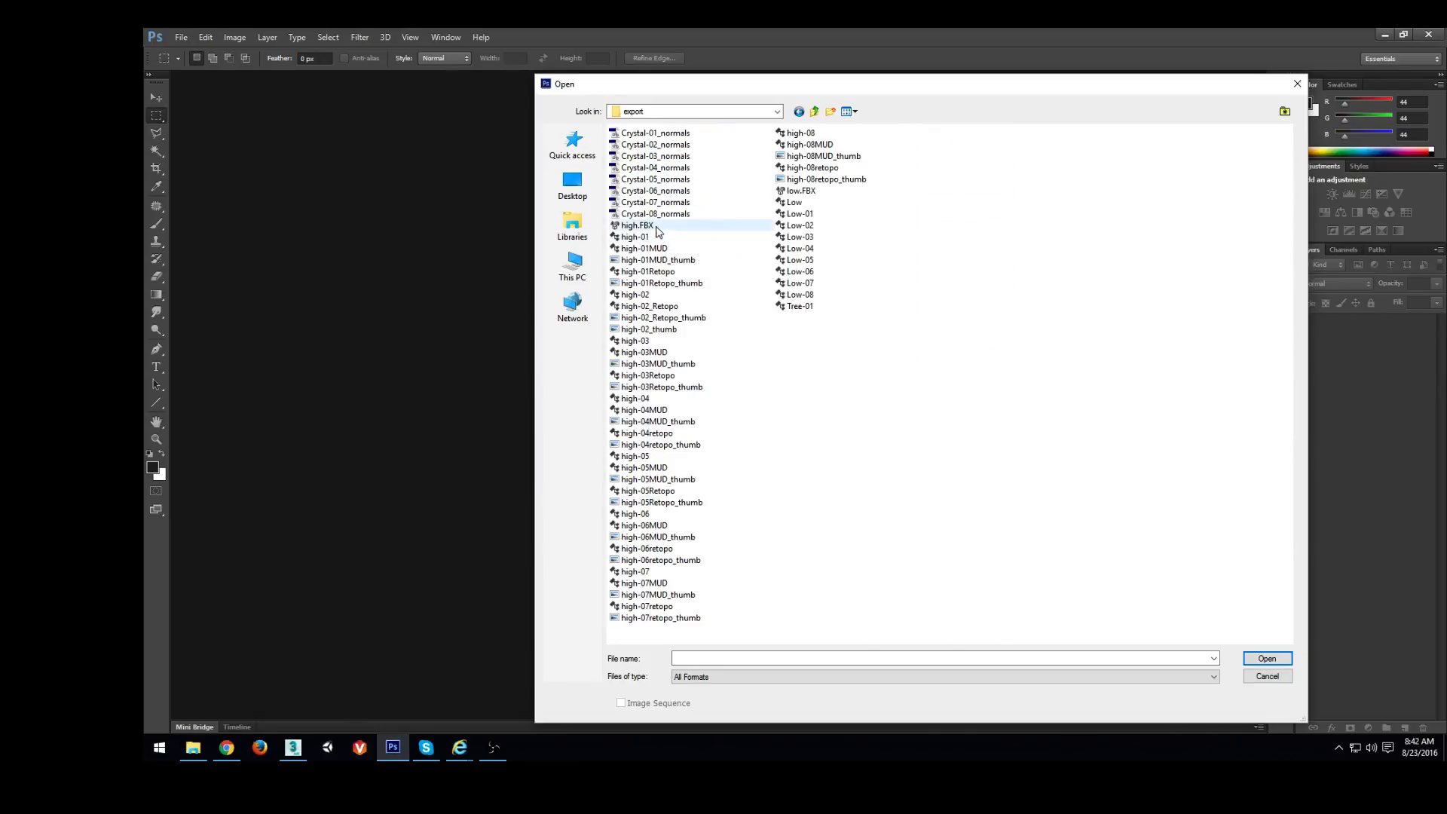
{"action": "key", "text": "BackSpace"}
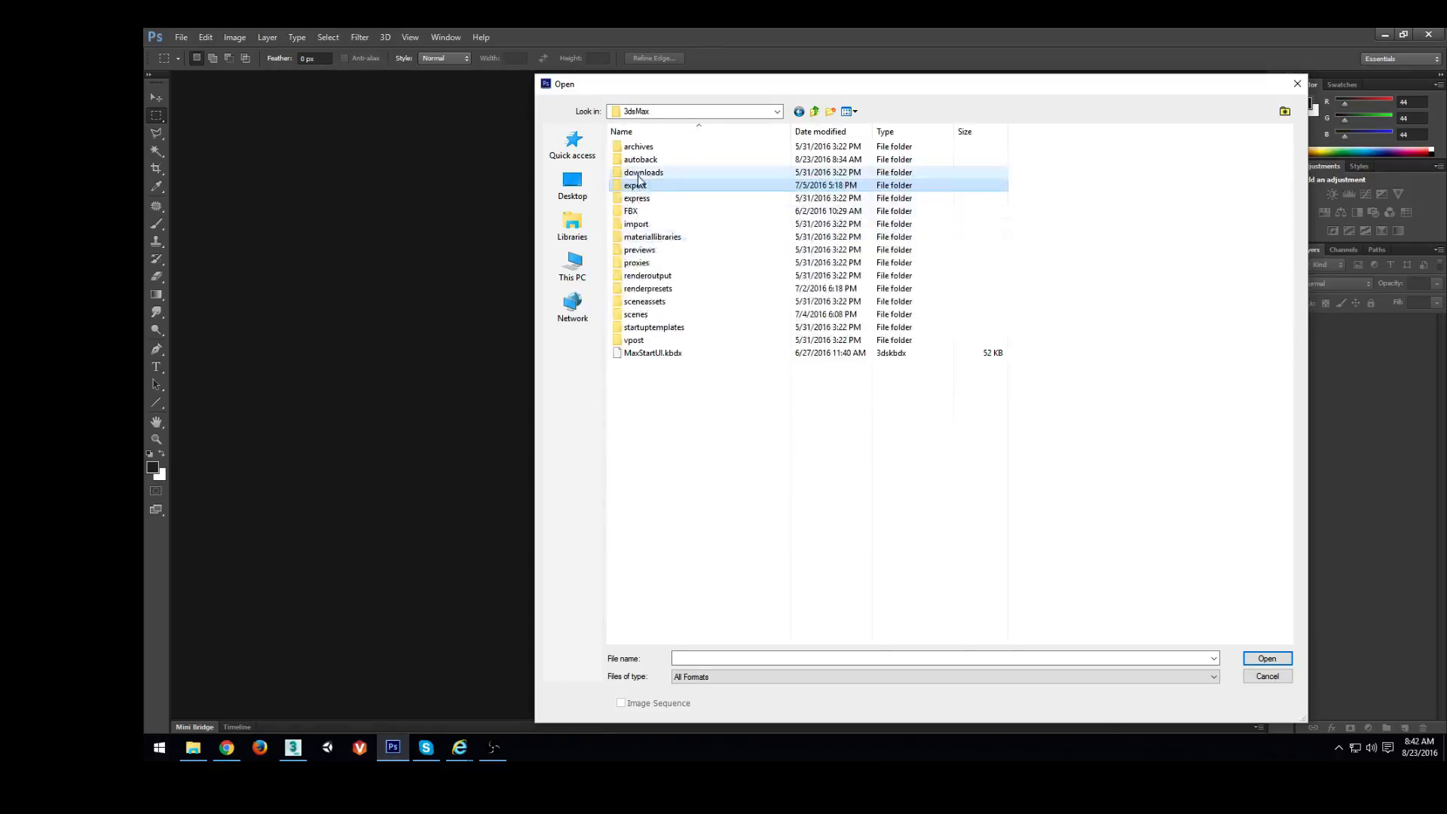
{"action": "left_click", "coordinate": [638, 225]}
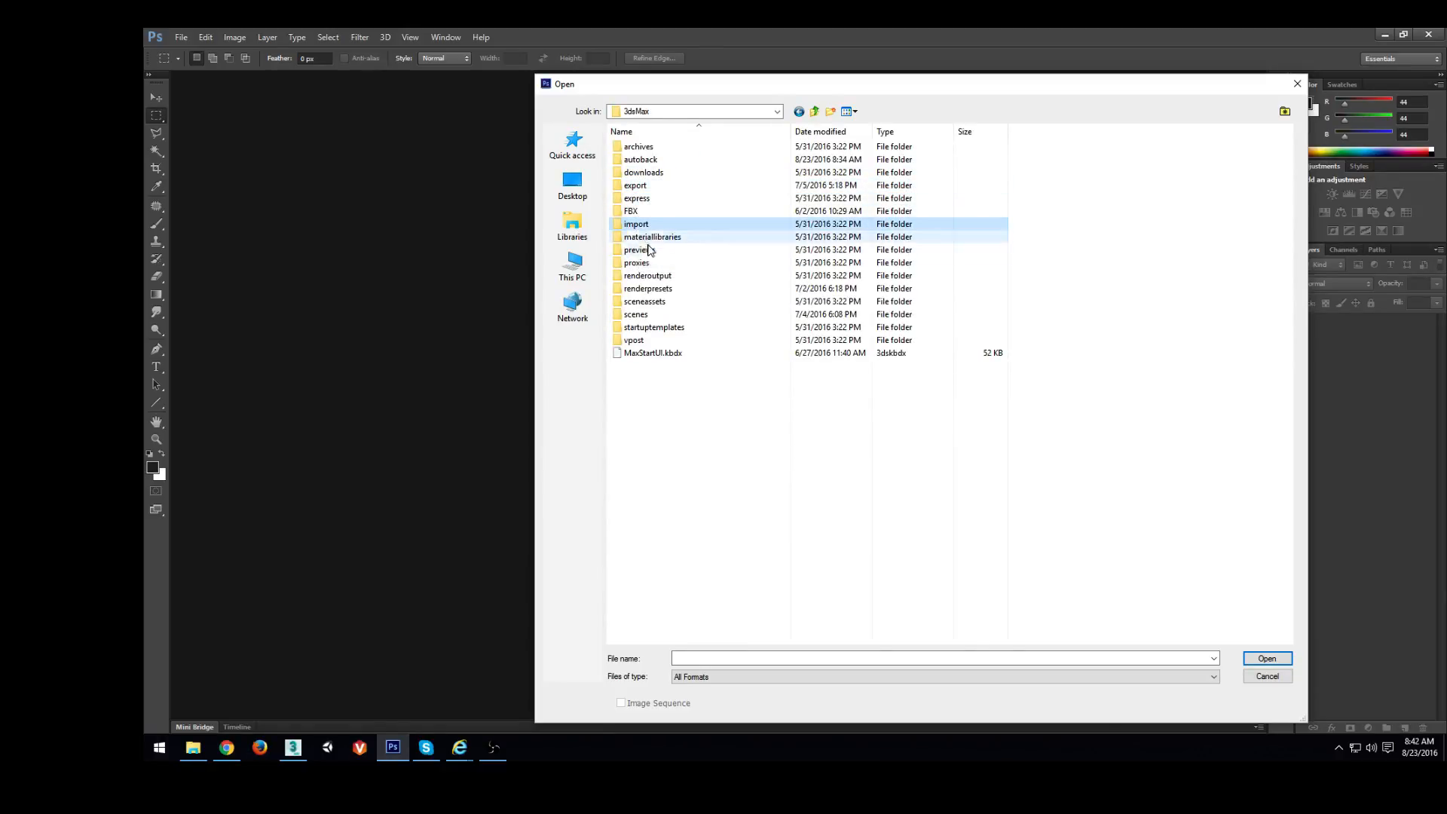
{"action": "double_click", "coordinate": [647, 315]}
{"action": "key", "text": "BackSpace"}
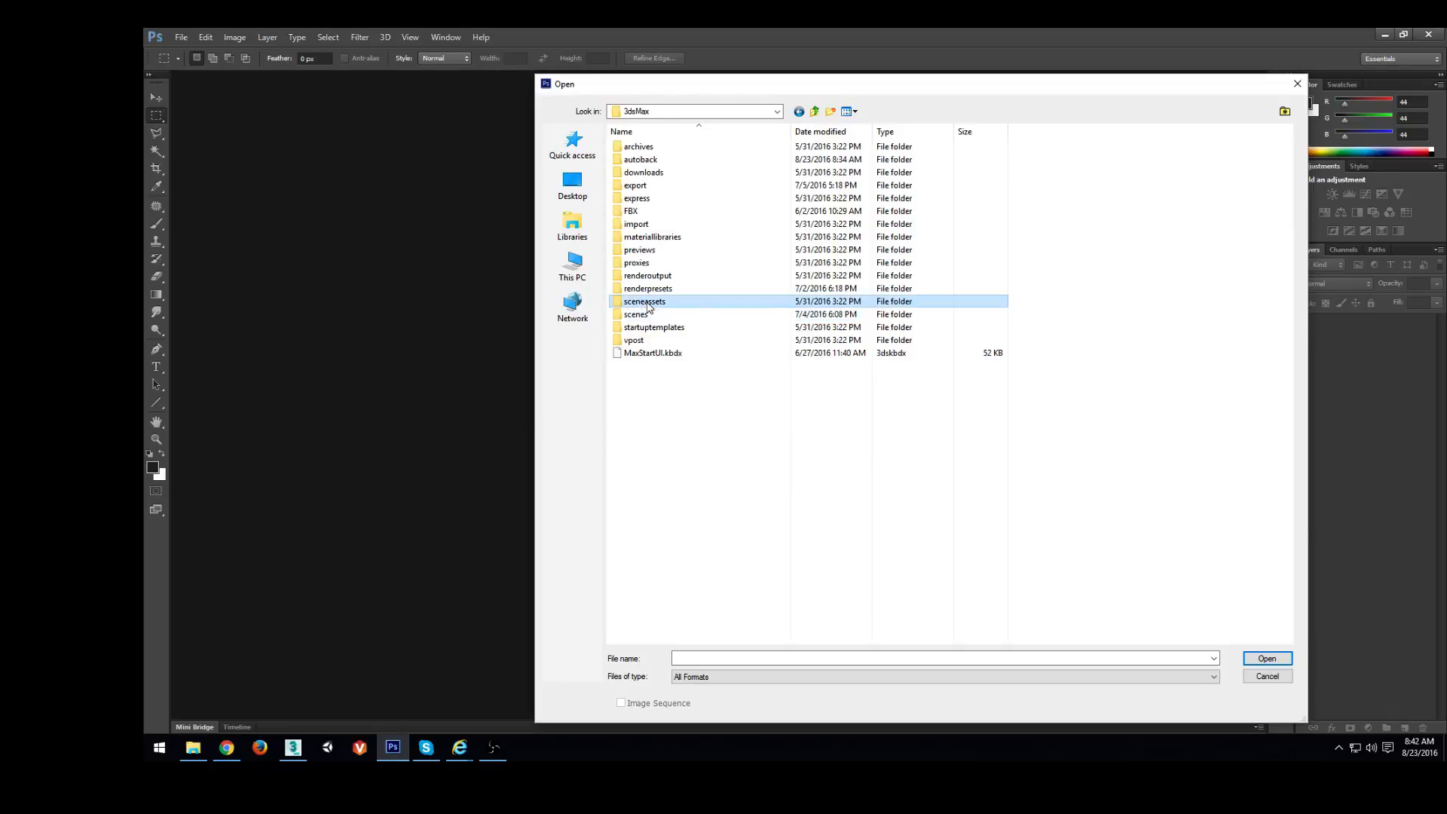
Open the LOWDiffuseMap image from the images folder inside sceneassets
{"action": "double_click", "coordinate": [646, 302]}
{"action": "double_click", "coordinate": [639, 181]}
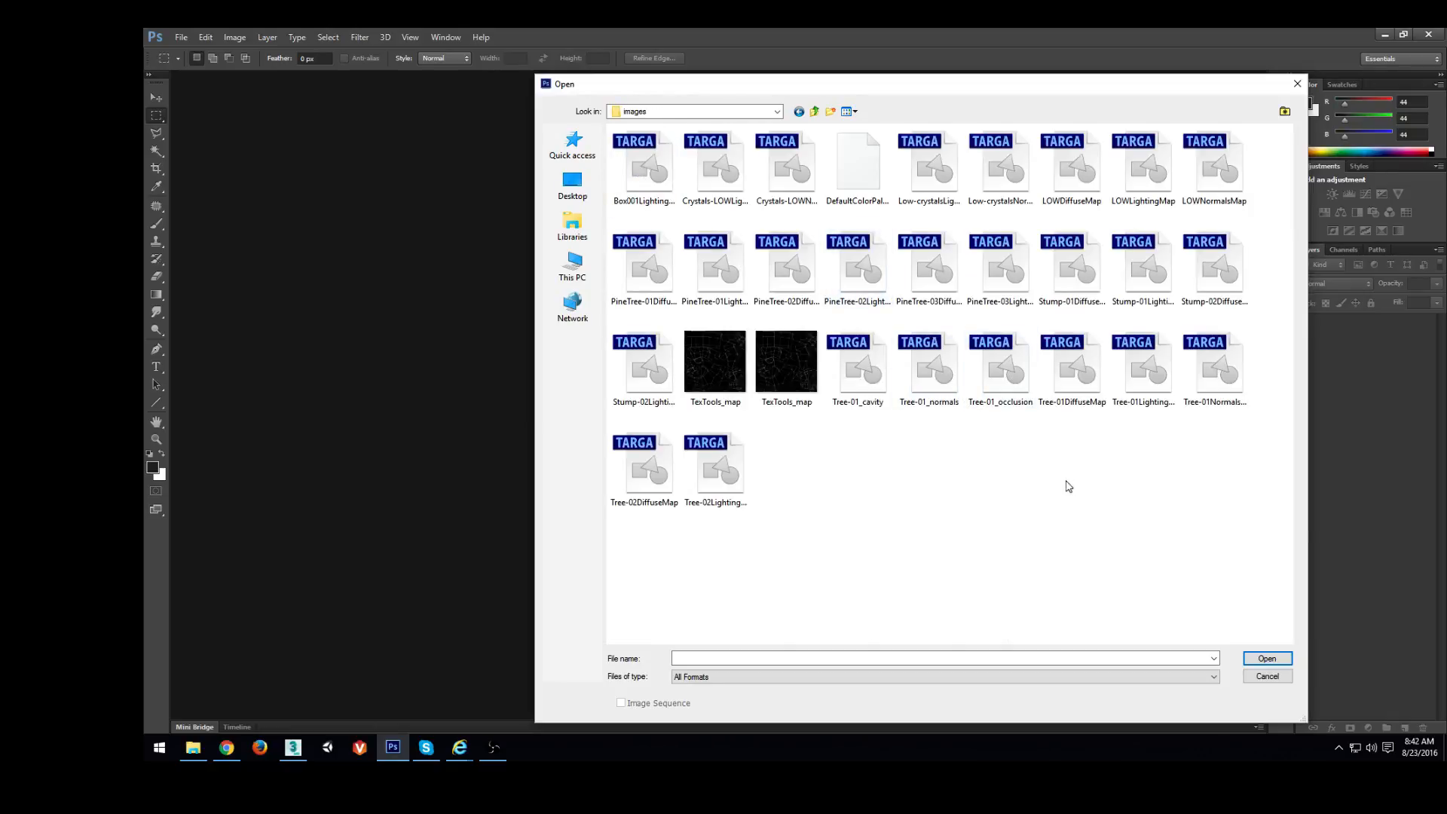
{"action": "left_click_drag", "start_coordinate": [778, 93], "coordinate": [718, 91]}
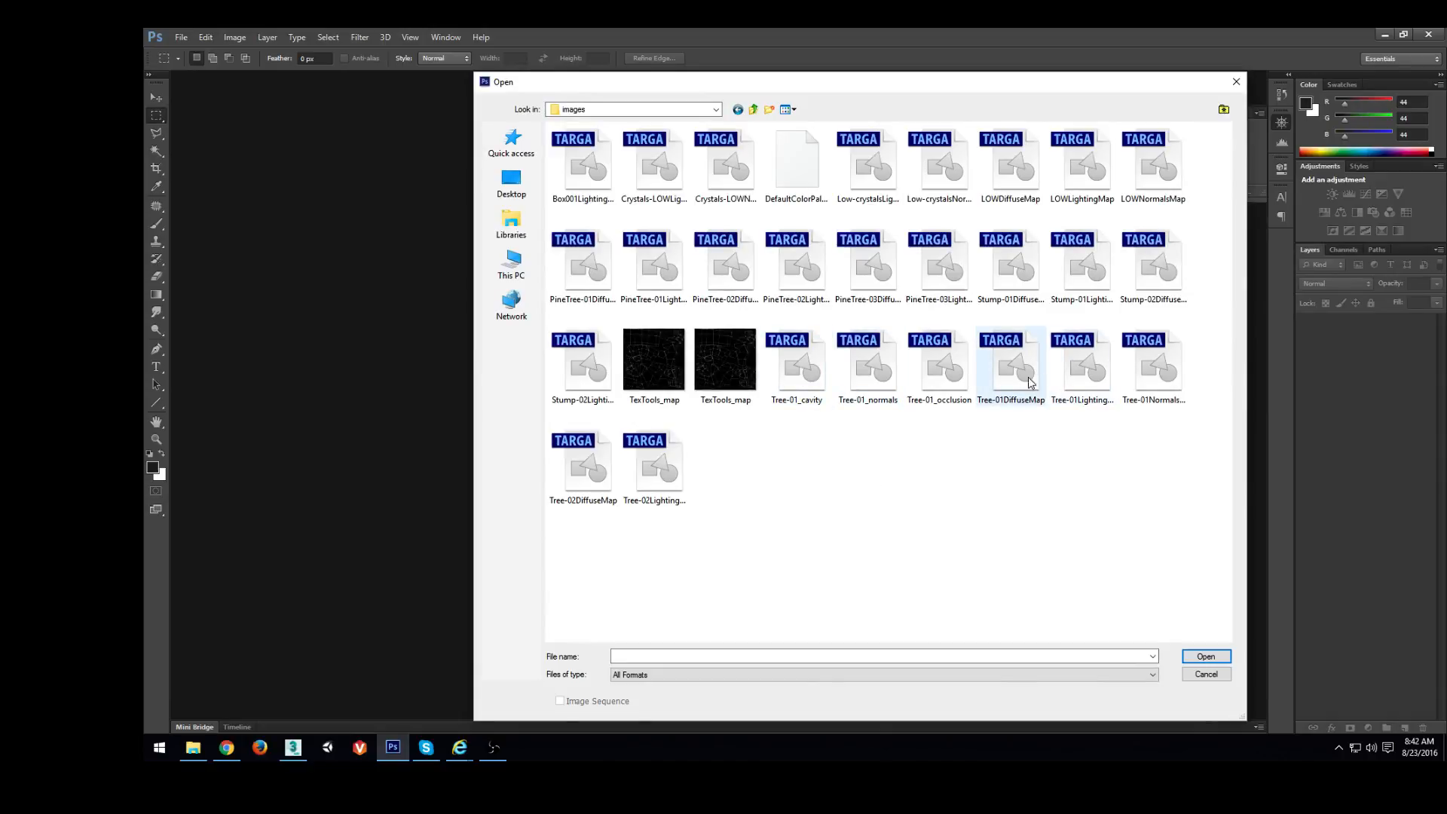
{"action": "left_click", "coordinate": [573, 279]}
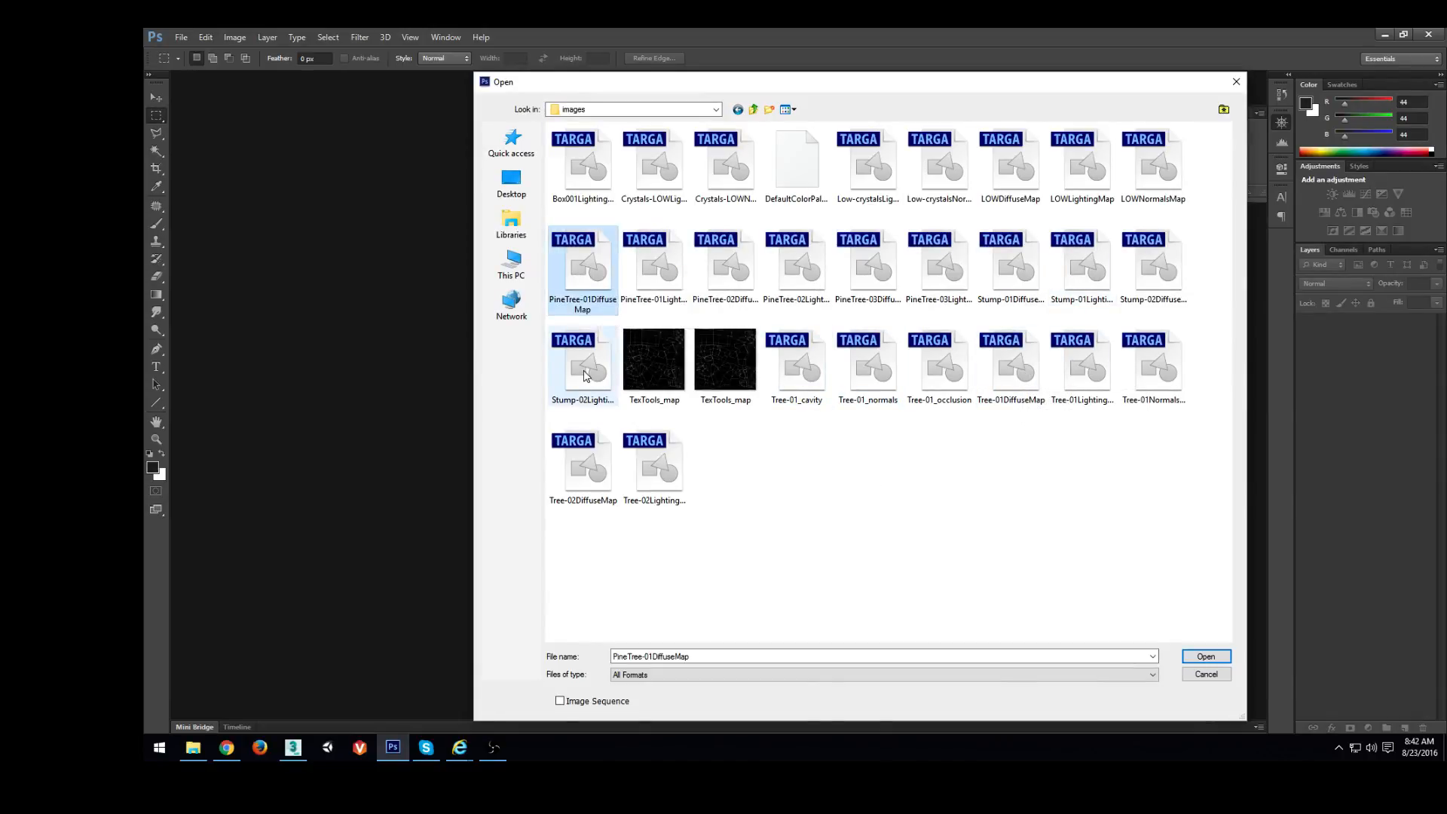
{"action": "left_click", "coordinate": [582, 468]}
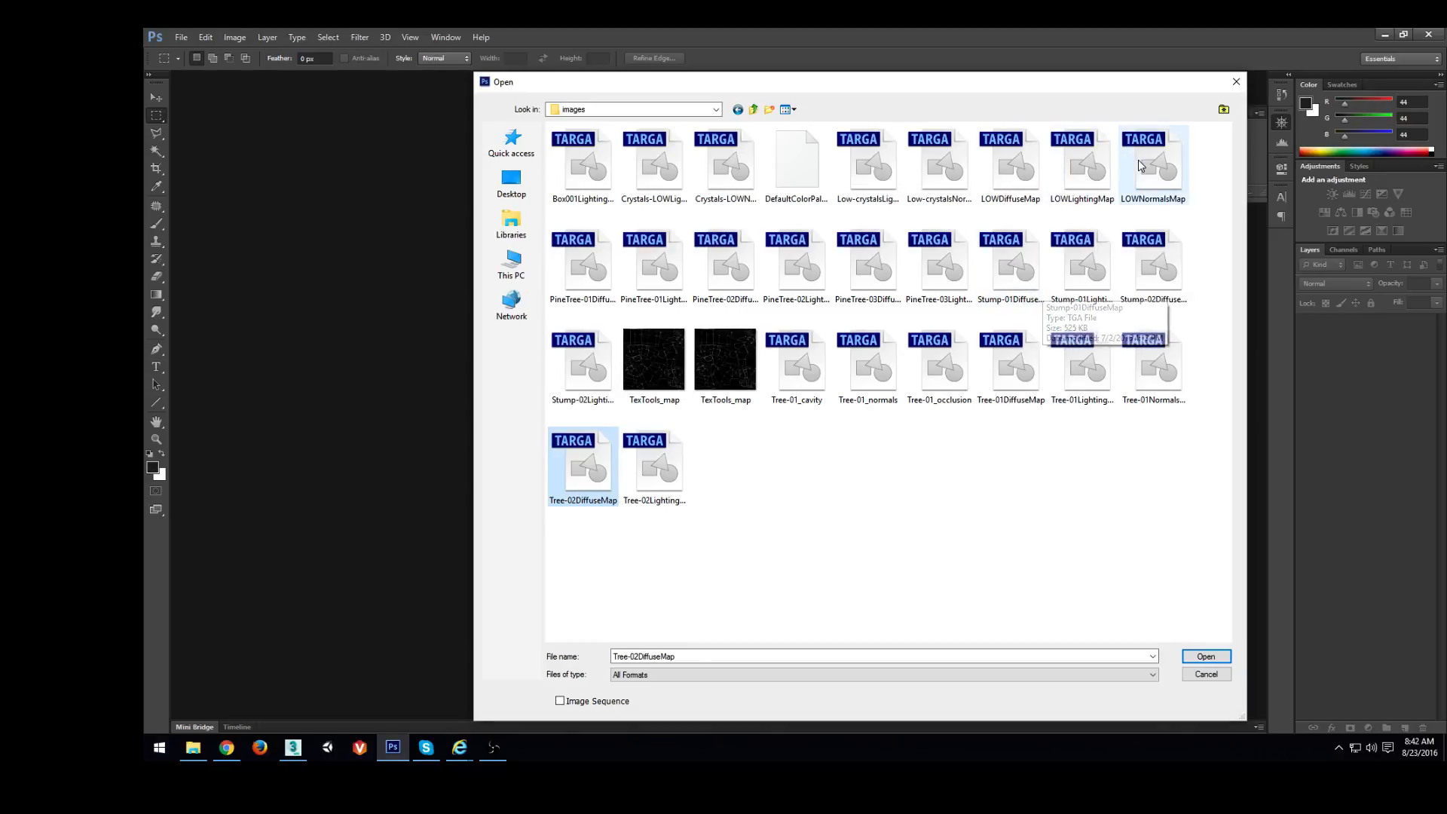
{"action": "left_click", "coordinate": [1084, 169]}
{"action": "left_click", "coordinate": [1012, 173]}
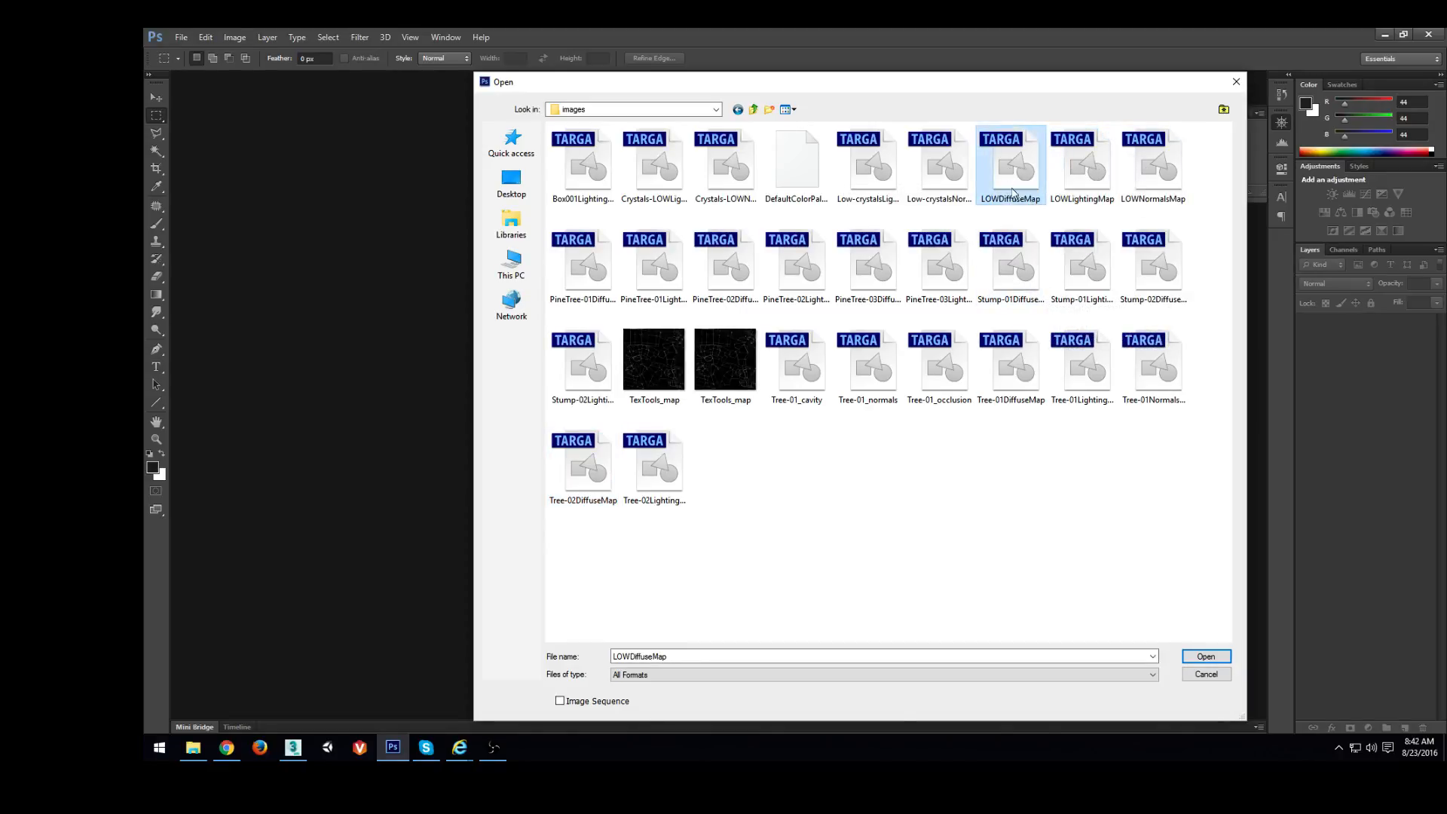
{"action": "double_click", "coordinate": [1016, 181]}
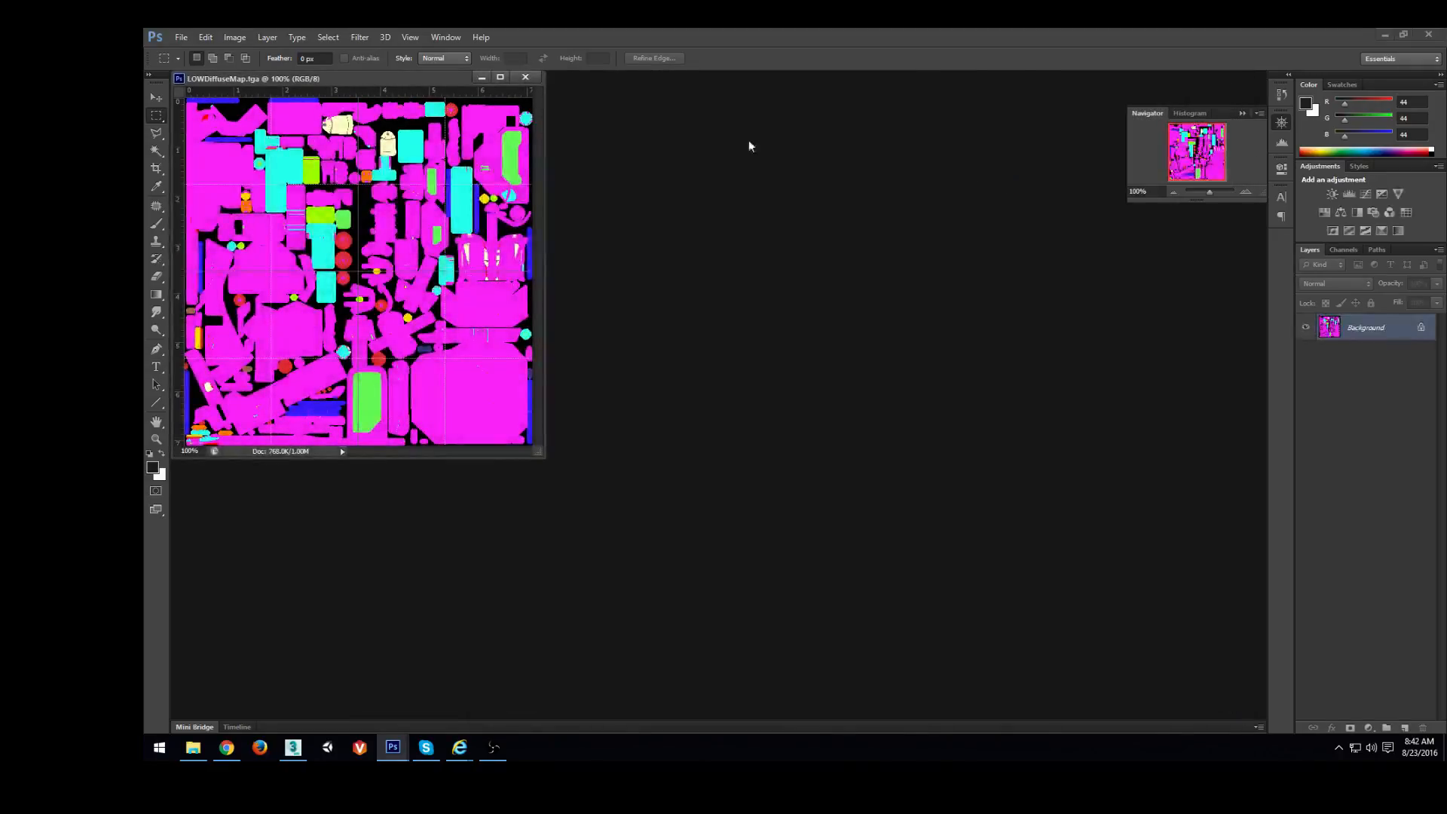
Open the LOWLightingMap and LOWNormalsMap images together from the same folder
{"action": "left_click_drag", "start_coordinate": [404, 81], "coordinate": [442, 104]}
{"action": "key", "text": "ctrl+o"}
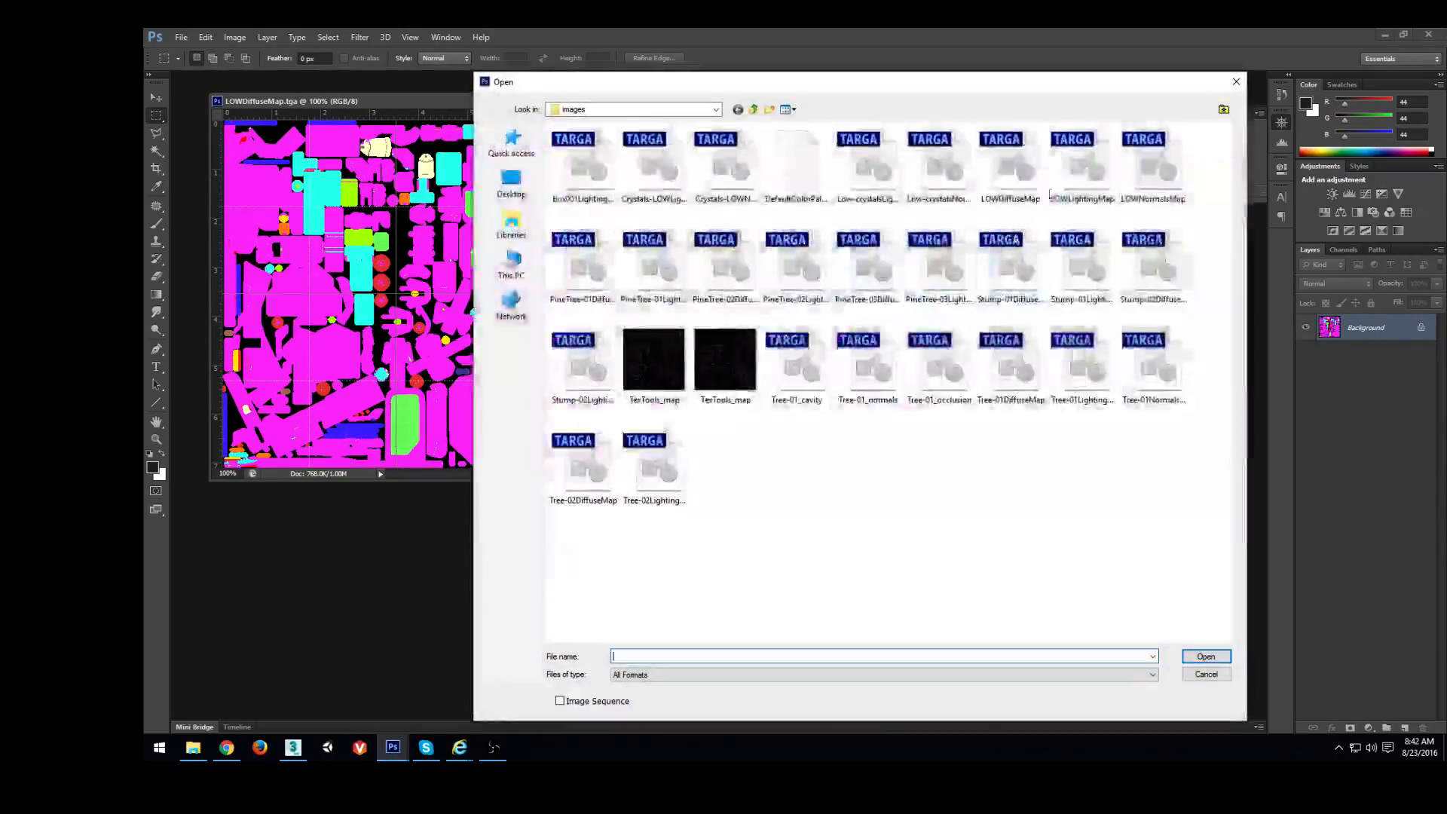
{"action": "left_click", "coordinate": [1085, 172]}
{"action": "left_click", "coordinate": [1156, 170], "text": "ctrl"}
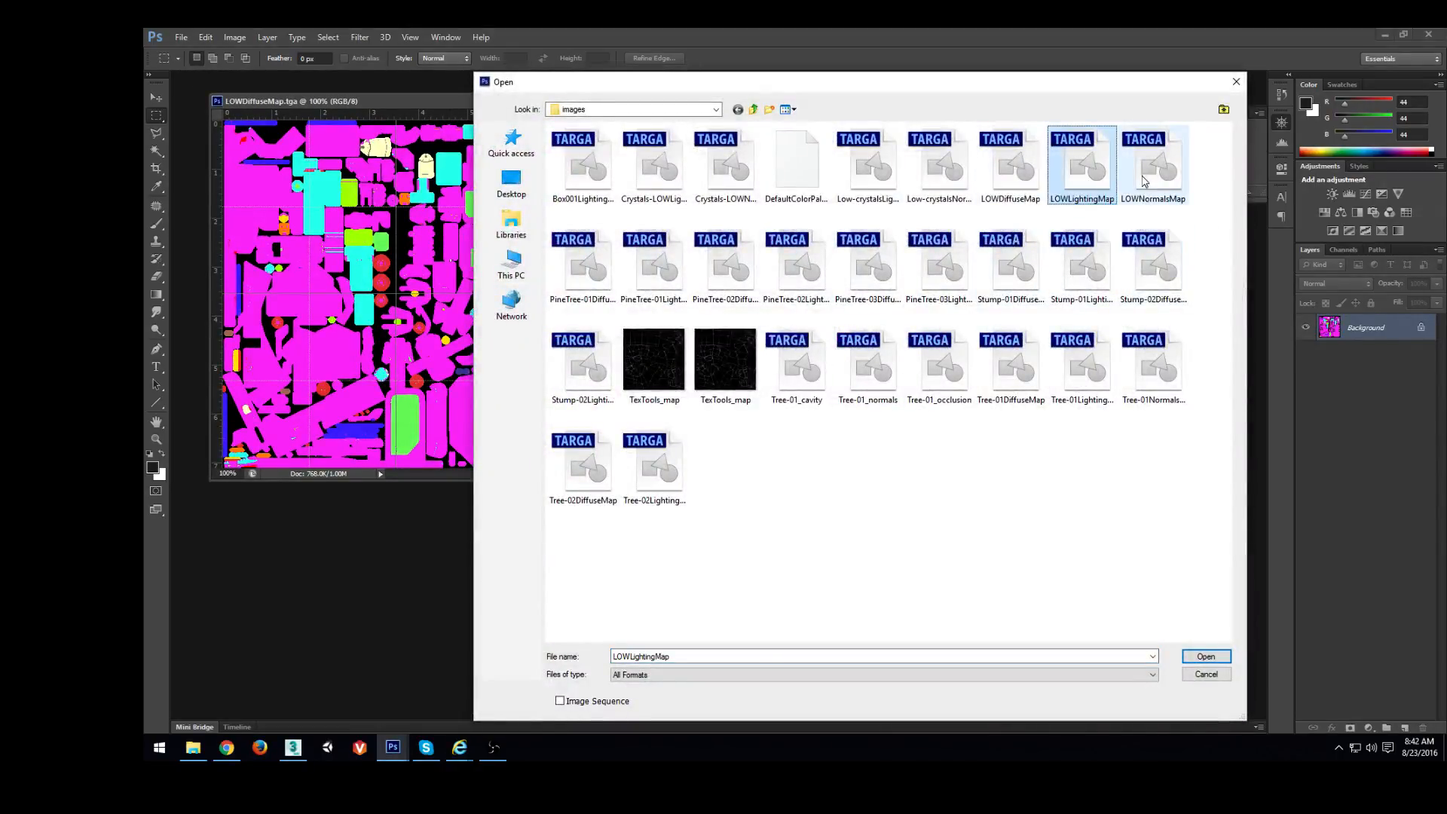
{"action": "left_click", "coordinate": [1194, 660]}
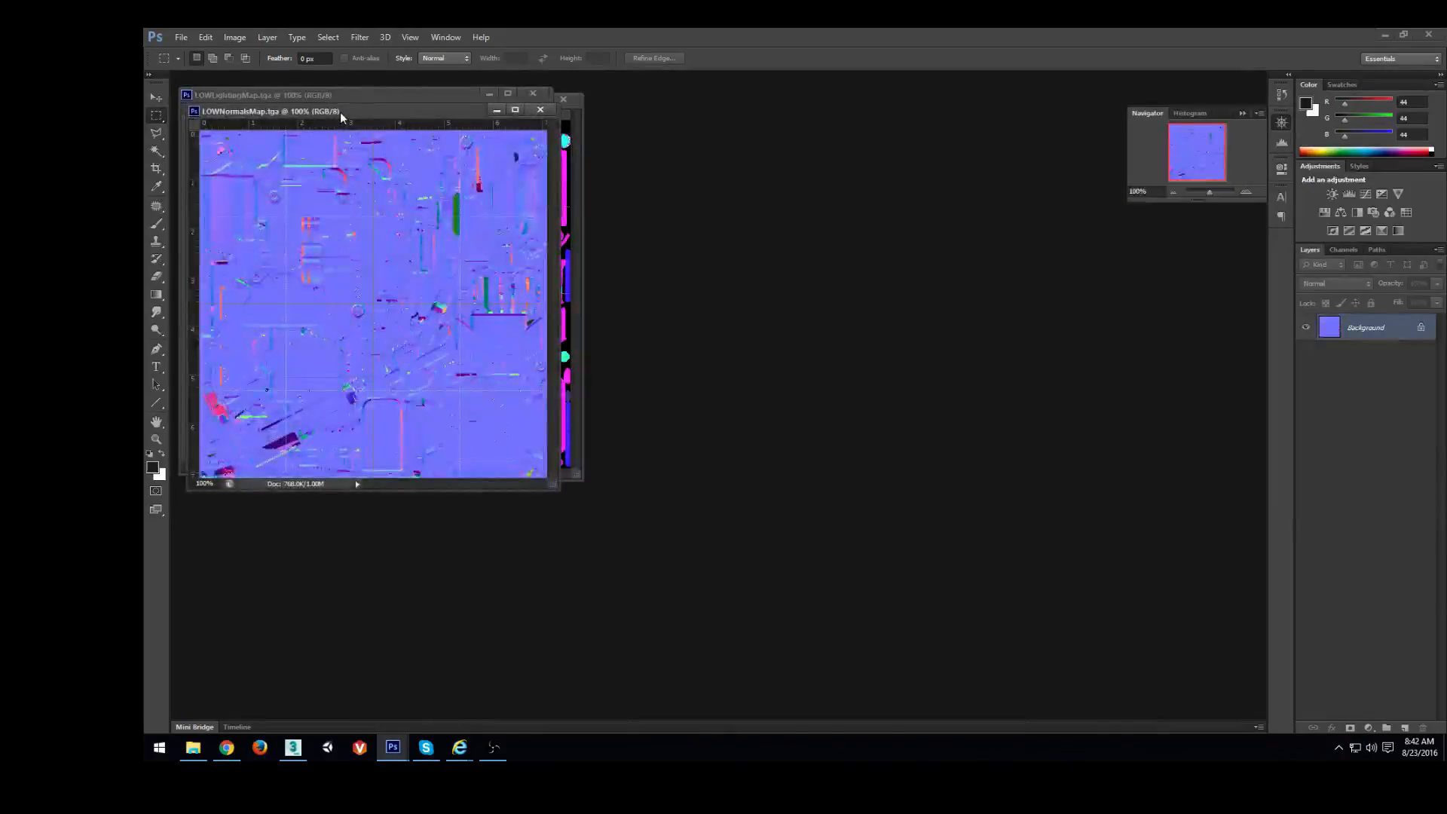
Spread out the normals and lighting map windows so all three maps are visible, and bring the diffuse map forward
{"action": "left_click_drag", "start_coordinate": [359, 119], "coordinate": [829, 161]}
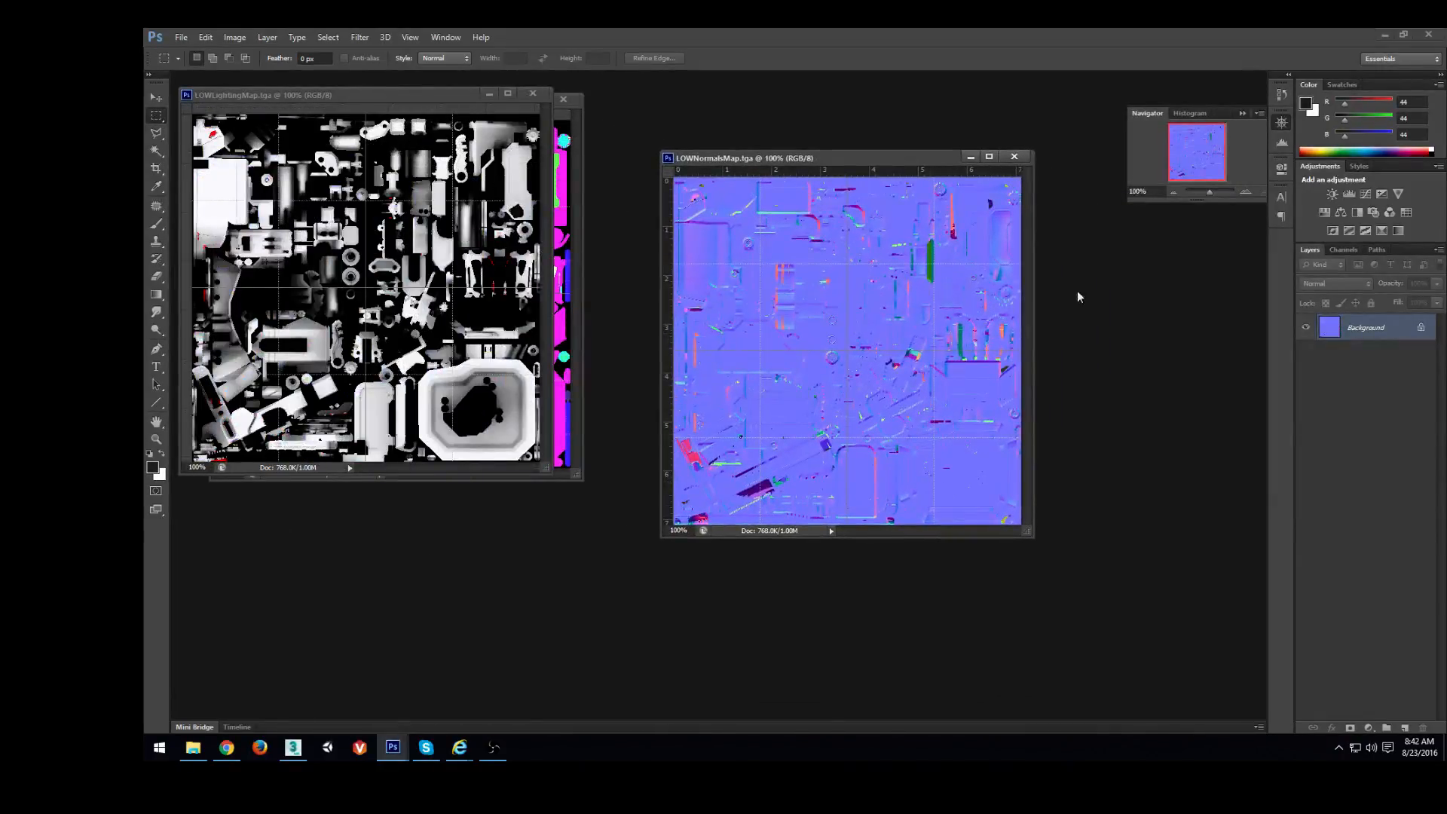
{"action": "left_click_drag", "start_coordinate": [410, 95], "coordinate": [639, 392]}
{"action": "left_click", "coordinate": [377, 110]}
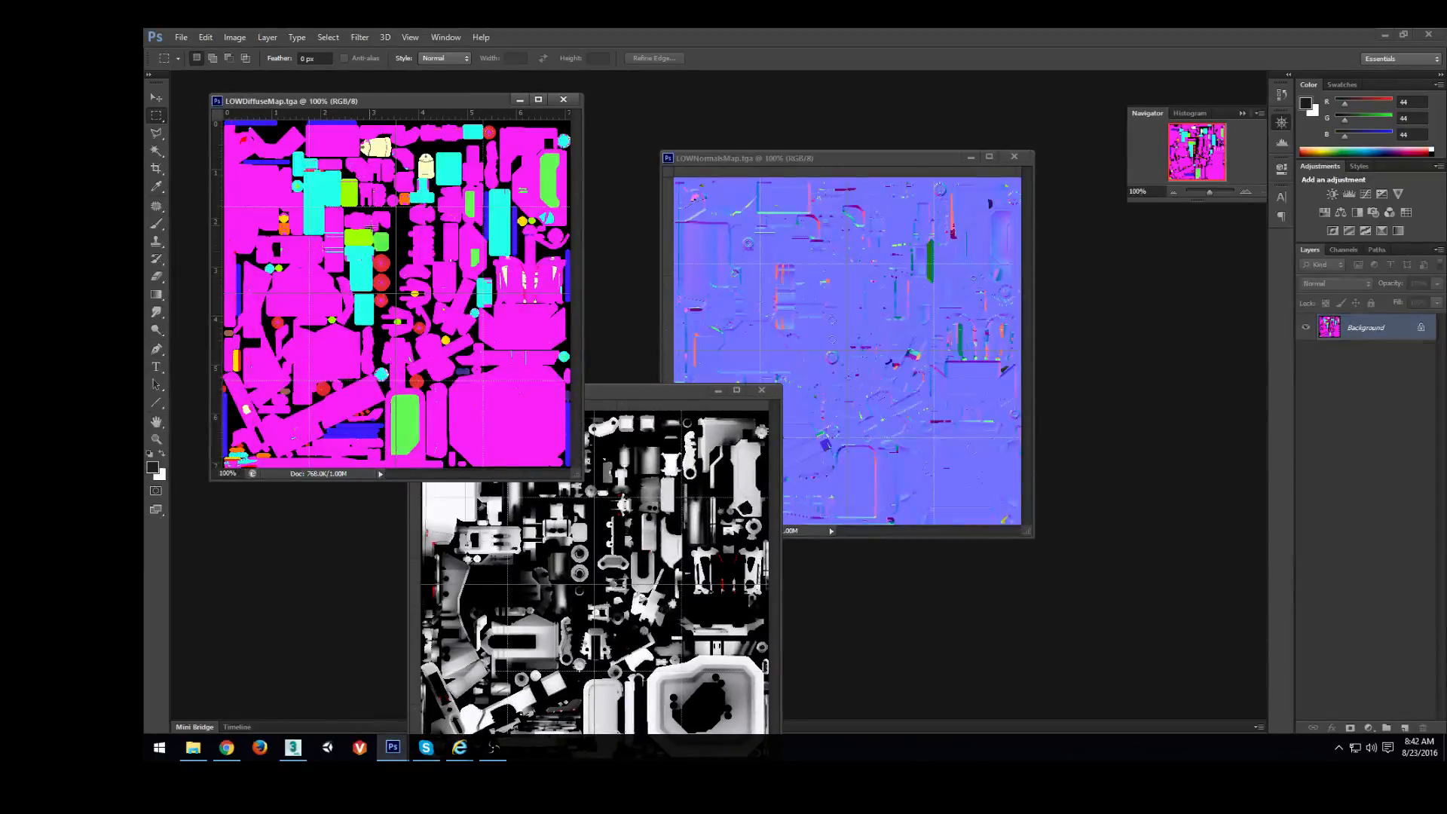
Examine the normals map at 300% around its colored artifacts, and zoom back out to 66.7%
{"action": "left_click", "coordinate": [731, 166]}
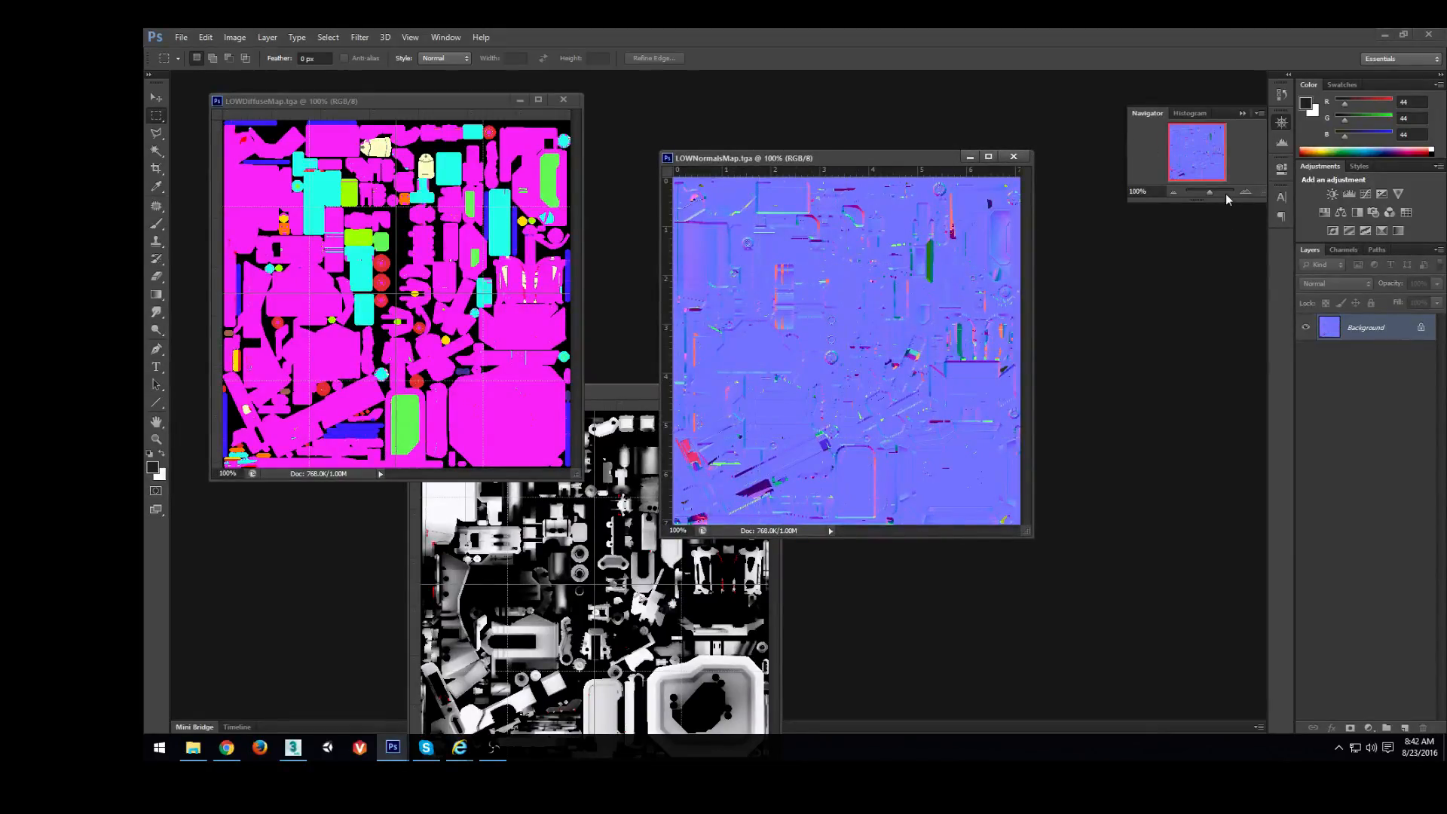
{"action": "scroll", "coordinate": [845, 315], "scroll_direction": "up", "scroll_amount": 2, "text": "alt"}
{"action": "mouse_move", "coordinate": [845, 316]}
{"action": "left_mouse_down"}
{"action": "mouse_move", "coordinate": [771, 295]}
{"action": "mouse_move", "coordinate": [839, 336]}
{"action": "left_mouse_up"}
{"action": "left_click_drag", "start_coordinate": [839, 239], "coordinate": [794, 332]}
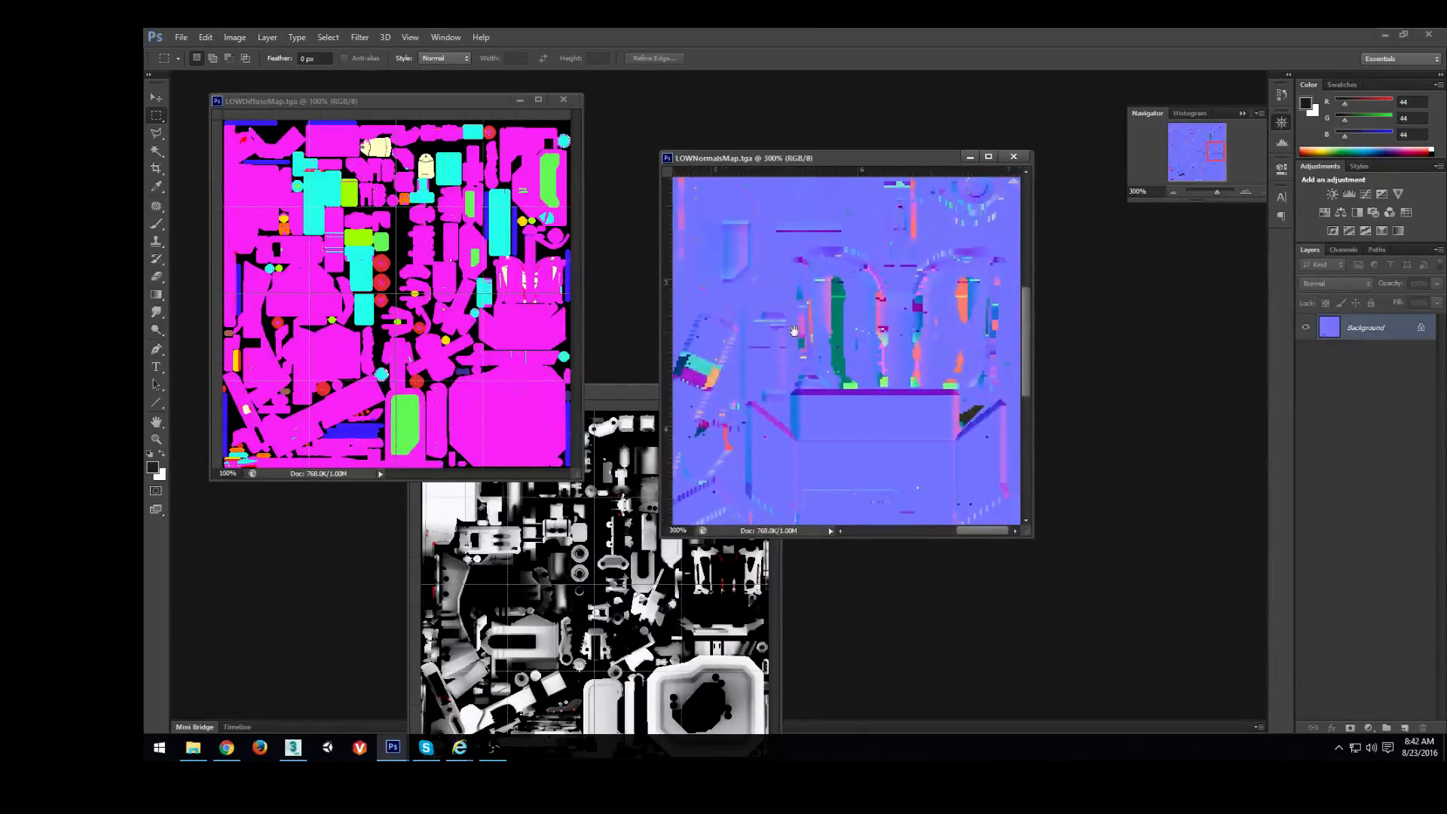
{"action": "left_click", "coordinate": [1173, 191]}
{"action": "left_click", "coordinate": [1173, 191]}
{"action": "left_click", "coordinate": [1172, 192]}
Bring the lighting map window to the front, reposition it beside the diffuse map and enlarge it
{"action": "left_click", "coordinate": [635, 389]}
{"action": "left_click_drag", "start_coordinate": [635, 388], "coordinate": [718, 214]}
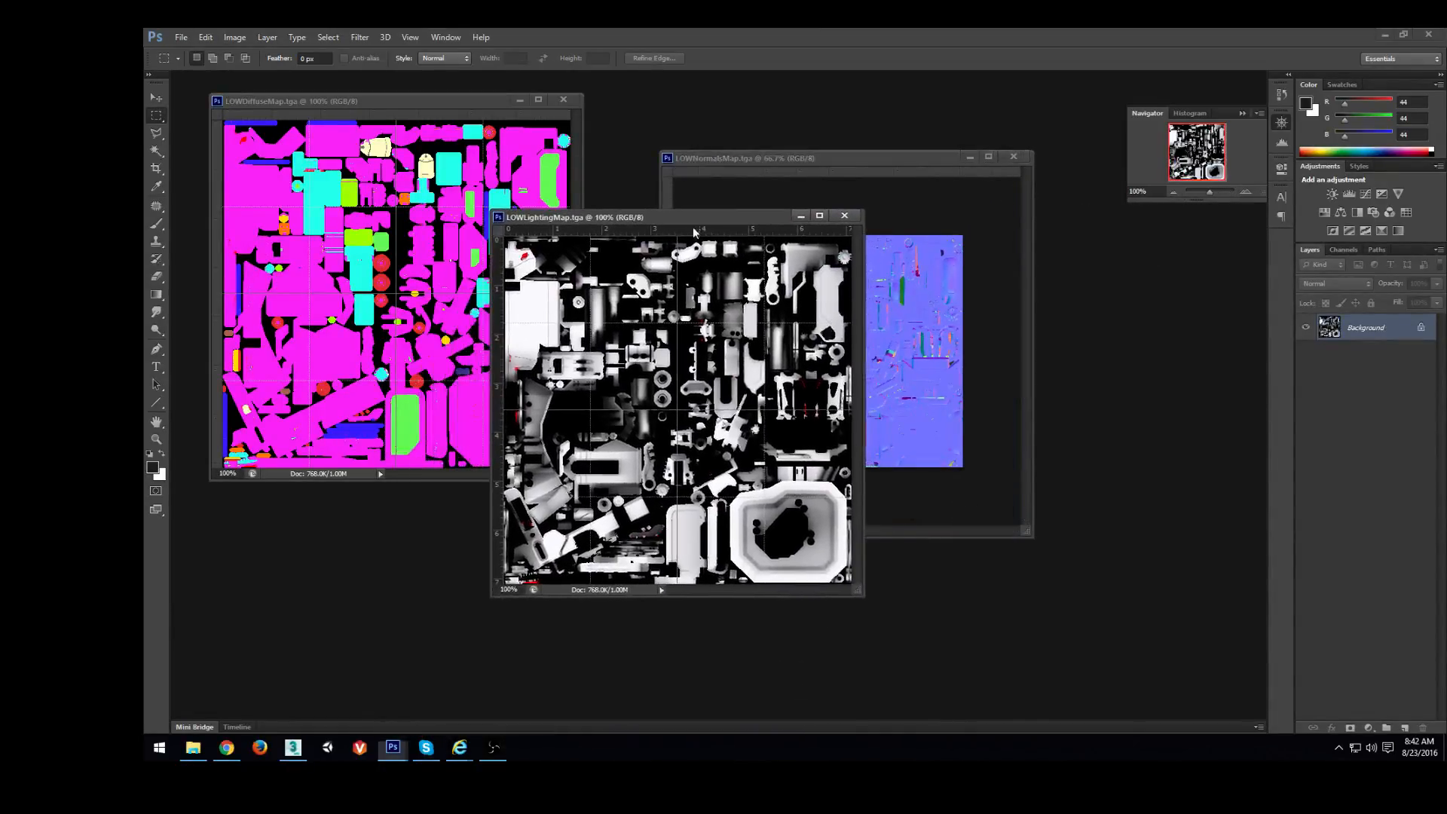
{"action": "left_click_drag", "start_coordinate": [860, 595], "coordinate": [1004, 671]}
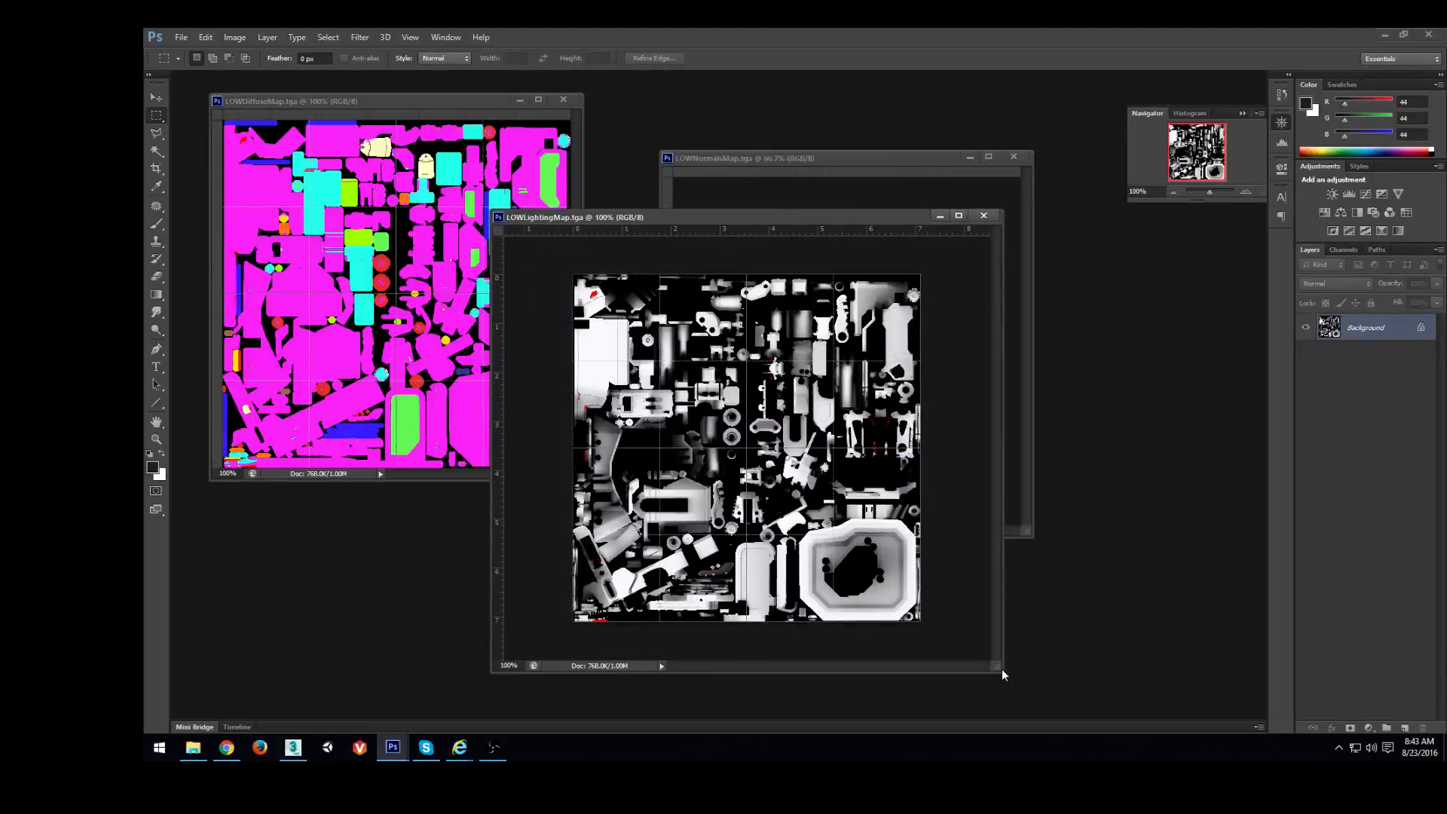
{"action": "left_click_drag", "start_coordinate": [749, 215], "coordinate": [646, 96]}
{"action": "left_click_drag", "start_coordinate": [897, 555], "coordinate": [1093, 665]}
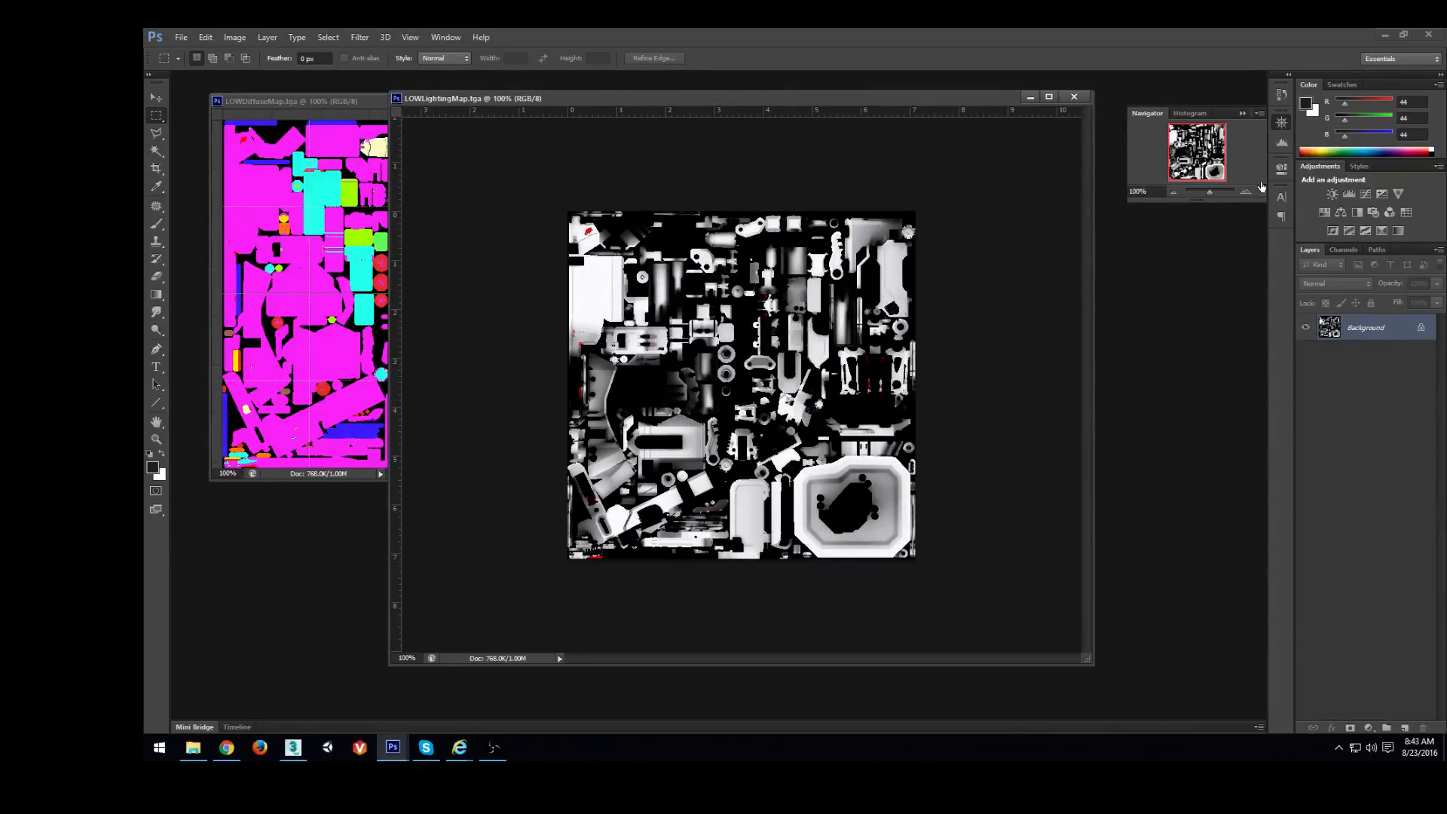
Examine the lighting map at 300% for red projection-error areas across its UV islands, and return to 100% zoom
{"action": "left_click", "coordinate": [1245, 192]}
{"action": "left_click", "coordinate": [1245, 192]}
{"action": "left_click_drag", "start_coordinate": [558, 174], "coordinate": [637, 360]}
{"action": "scroll", "coordinate": [663, 361], "scroll_direction": "left", "scroll_amount": 4, "text": "ctrl"}
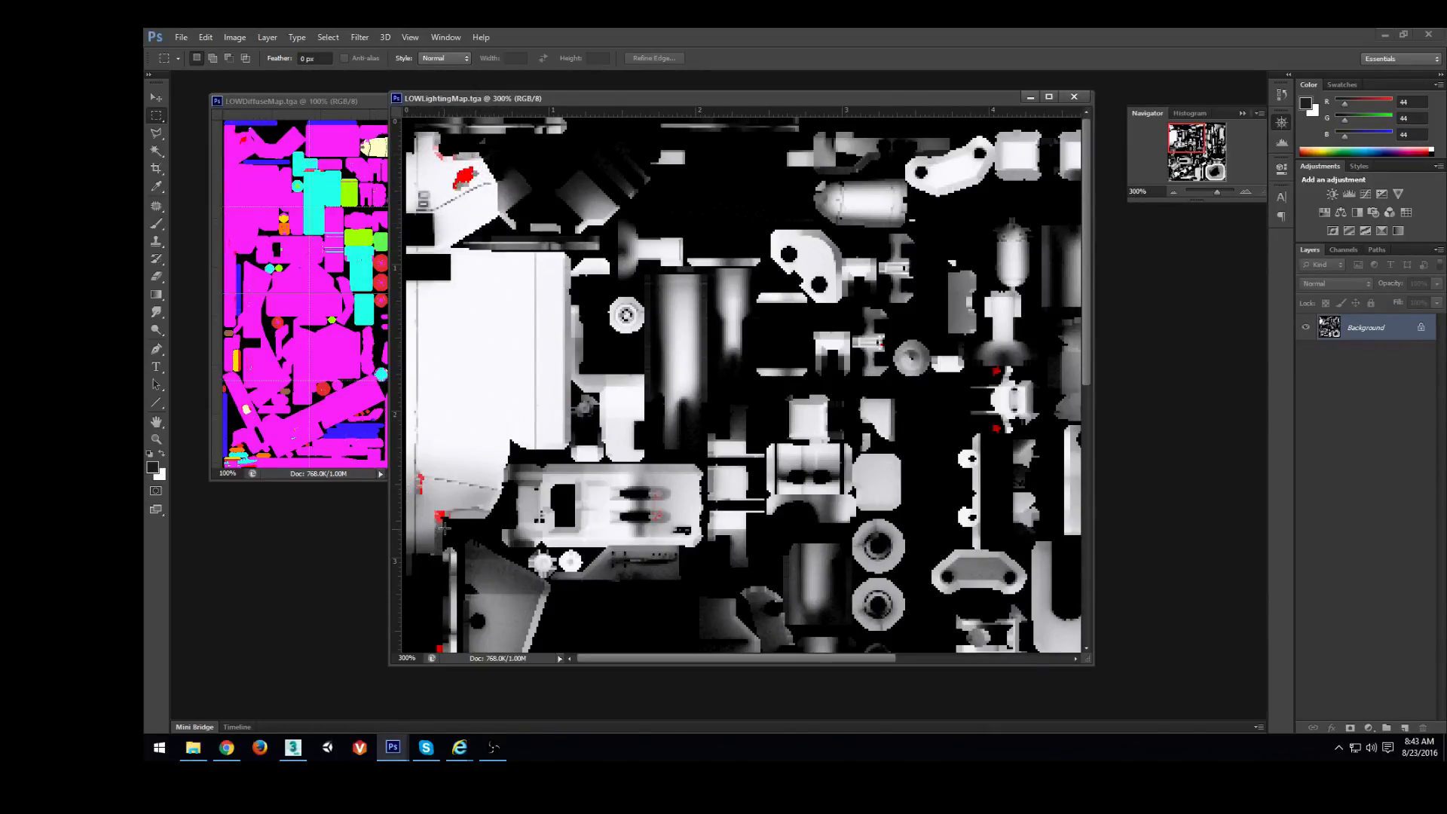
{"action": "scroll", "coordinate": [608, 554], "scroll_direction": "down", "scroll_amount": 5}
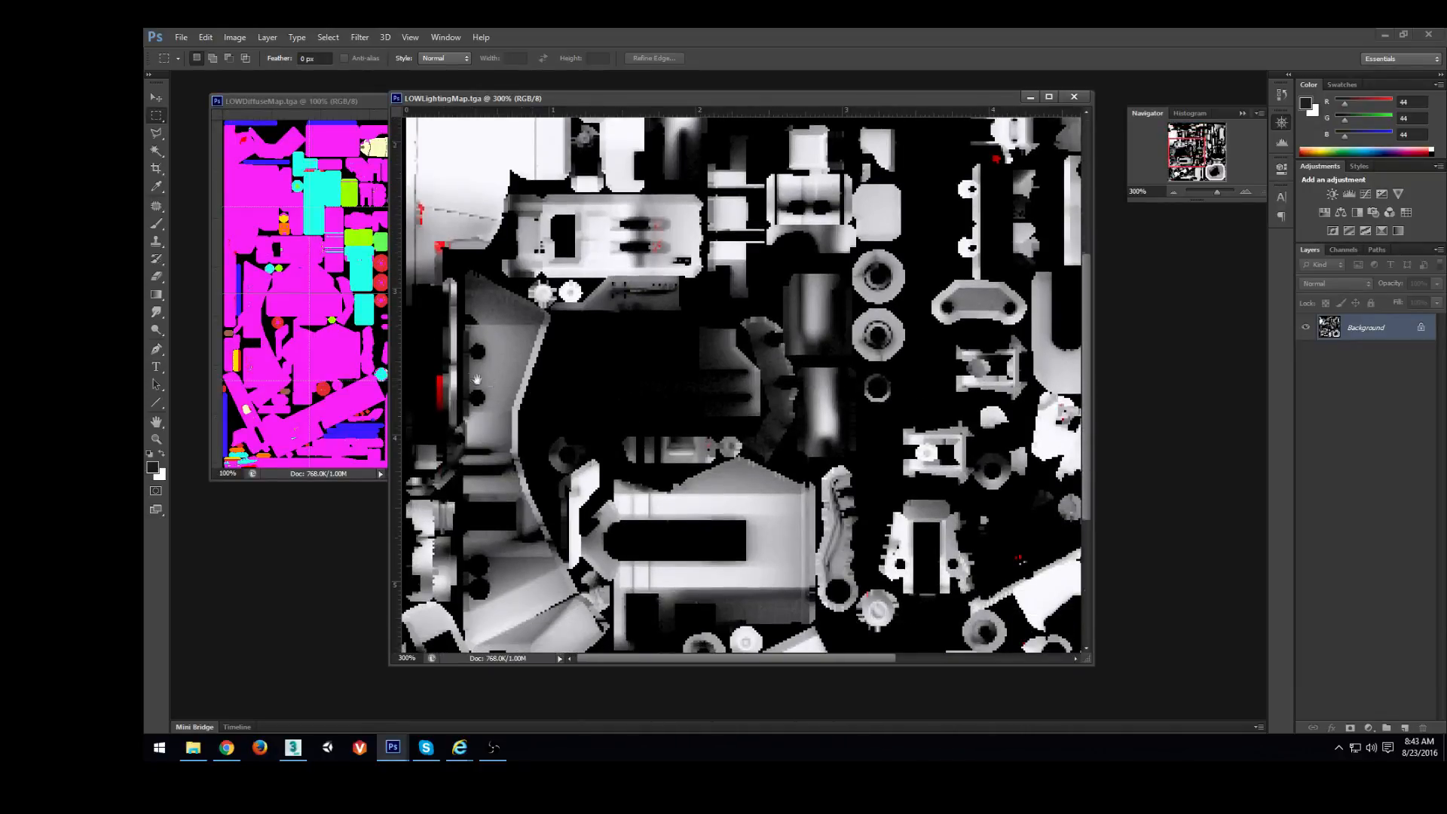
{"action": "left_click_drag", "start_coordinate": [568, 542], "coordinate": [439, 305]}
{"action": "left_click_drag", "start_coordinate": [961, 452], "coordinate": [731, 491]}
{"action": "left_click_drag", "start_coordinate": [671, 220], "coordinate": [670, 505]}
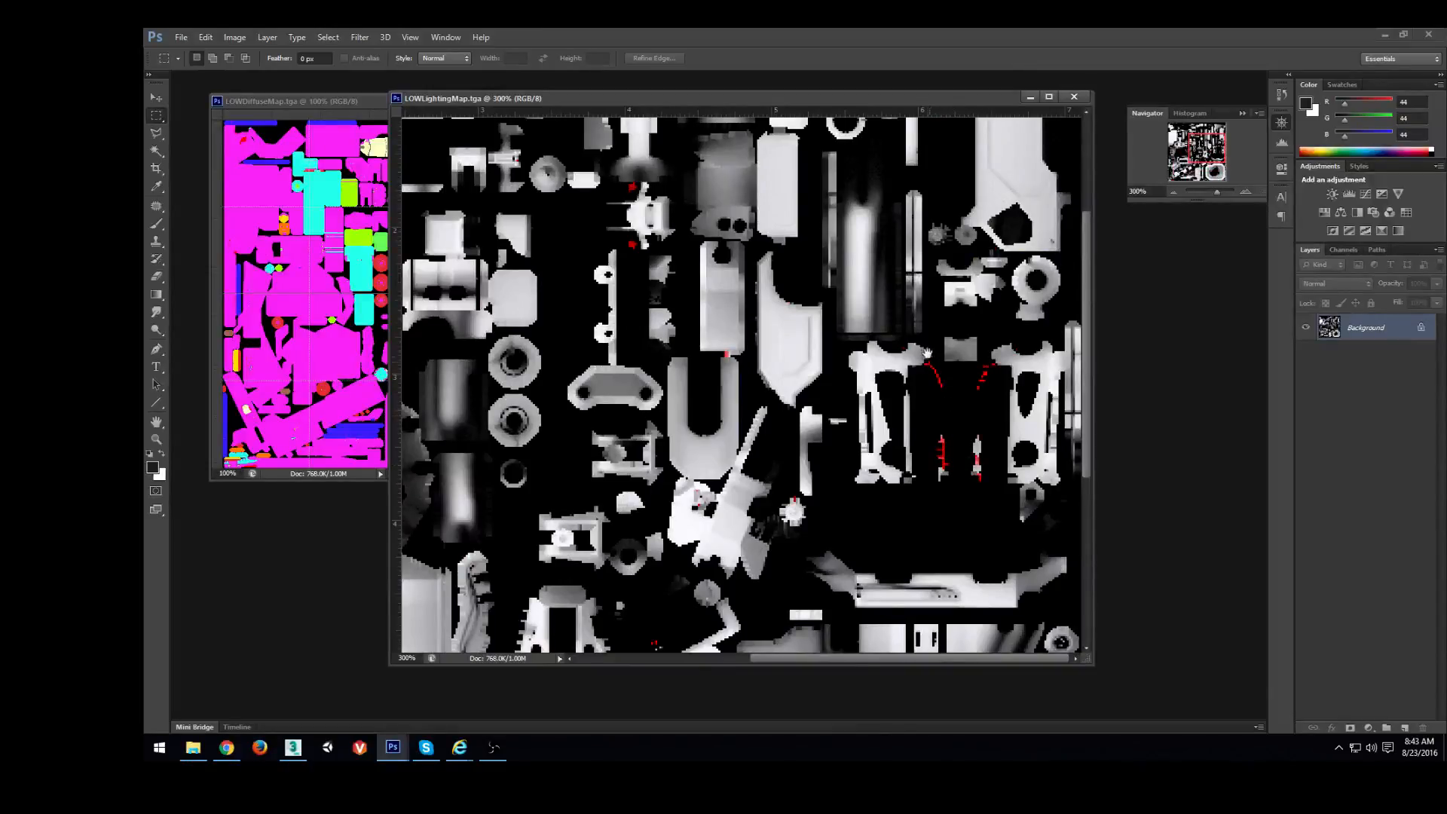
{"action": "scroll", "coordinate": [630, 417], "scroll_direction": "up", "scroll_amount": 3}
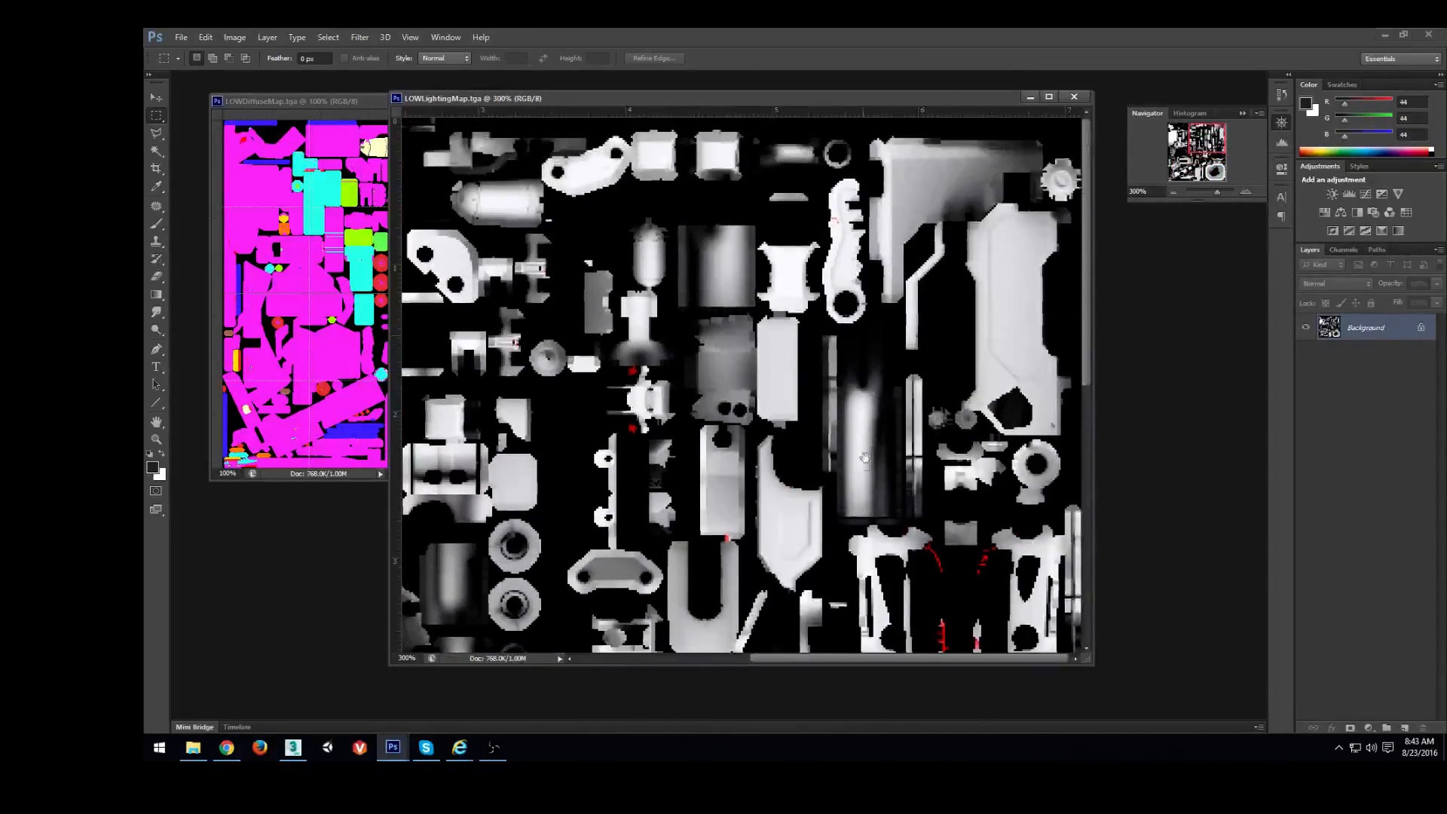
{"action": "scroll", "coordinate": [630, 417], "scroll_direction": "left", "scroll_amount": 6, "text": "ctrl"}
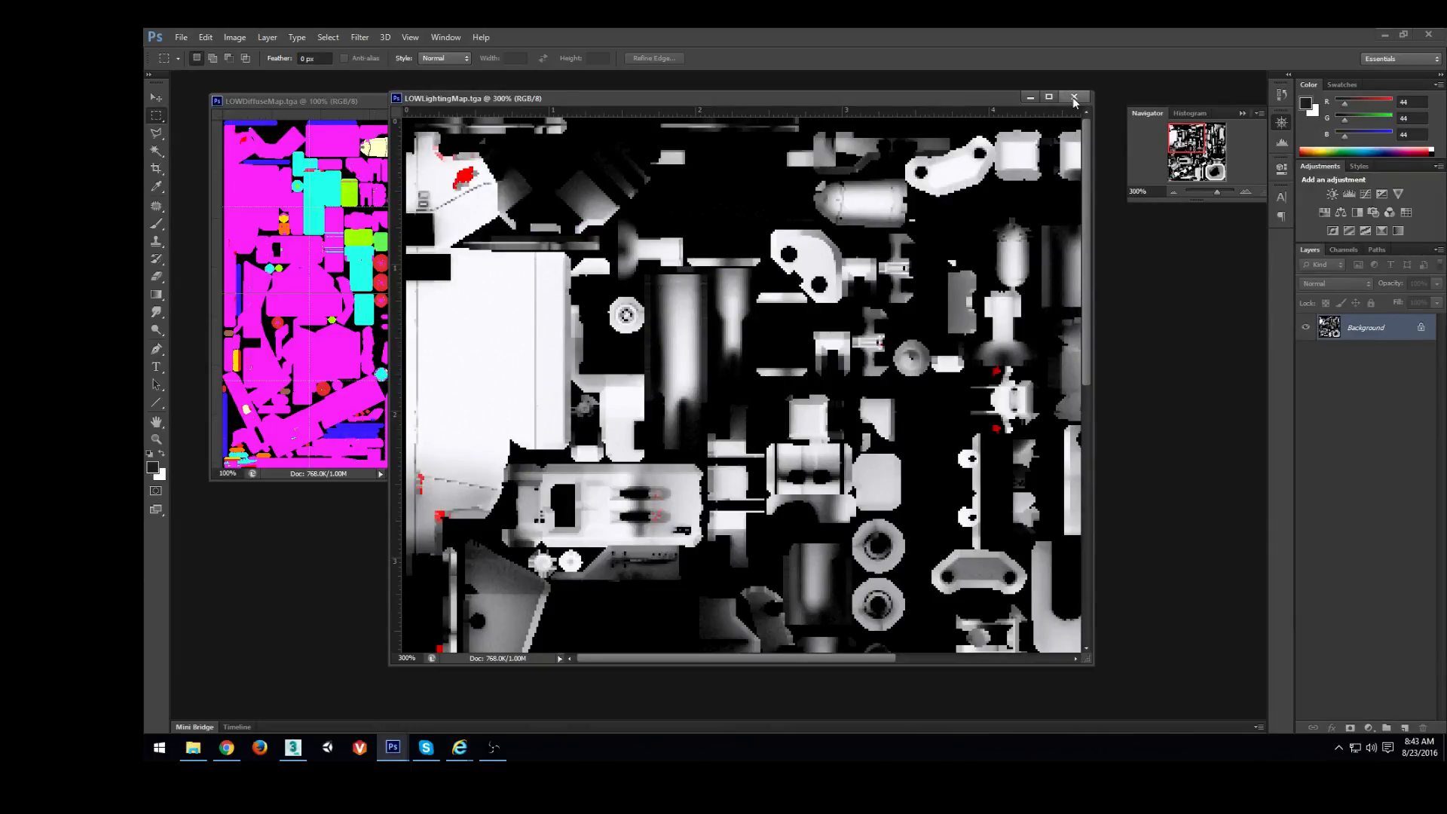
{"action": "left_click", "coordinate": [1176, 191]}
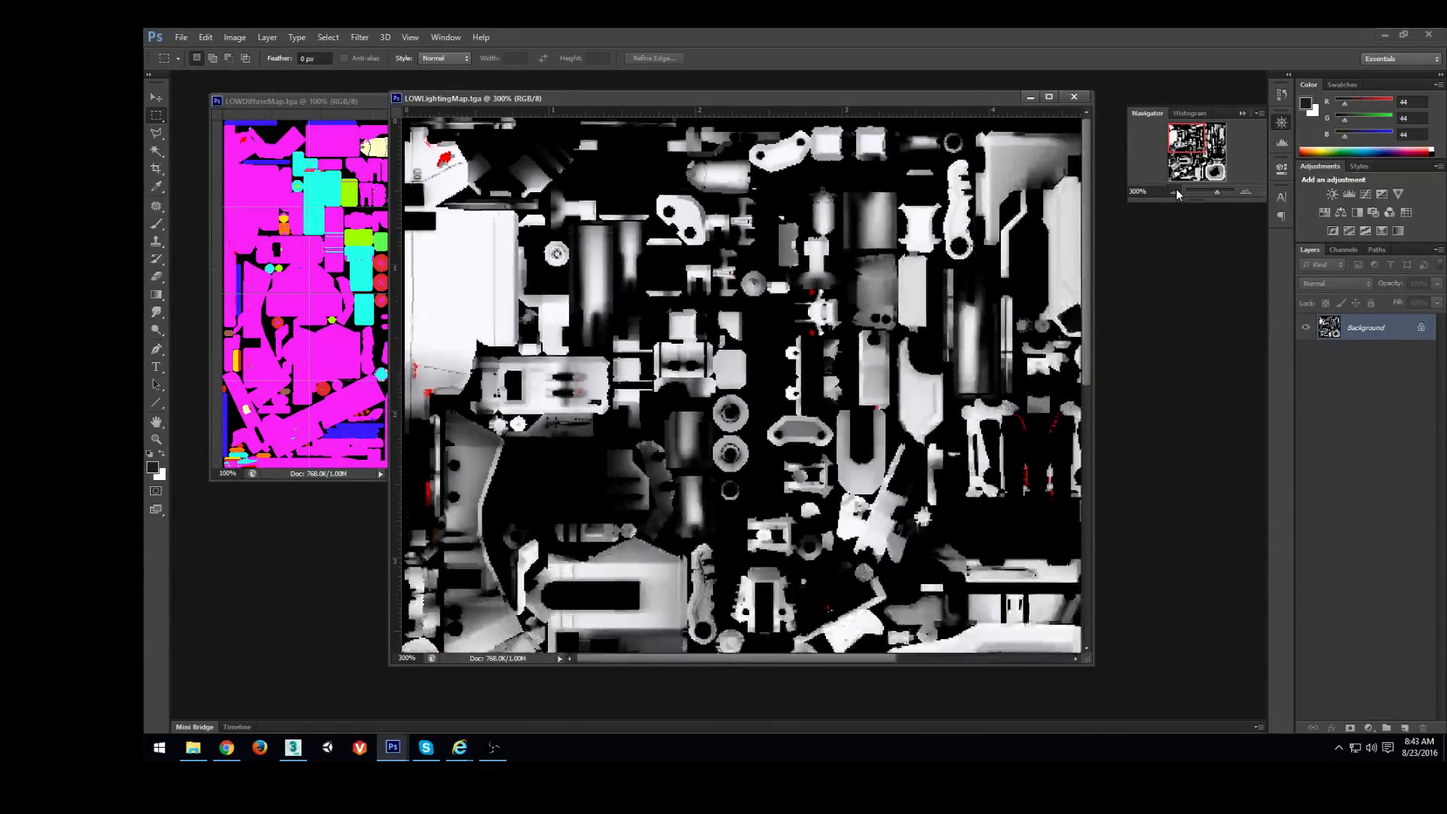
{"action": "scroll", "coordinate": [615, 427], "scroll_direction": "down", "scroll_amount": 1}
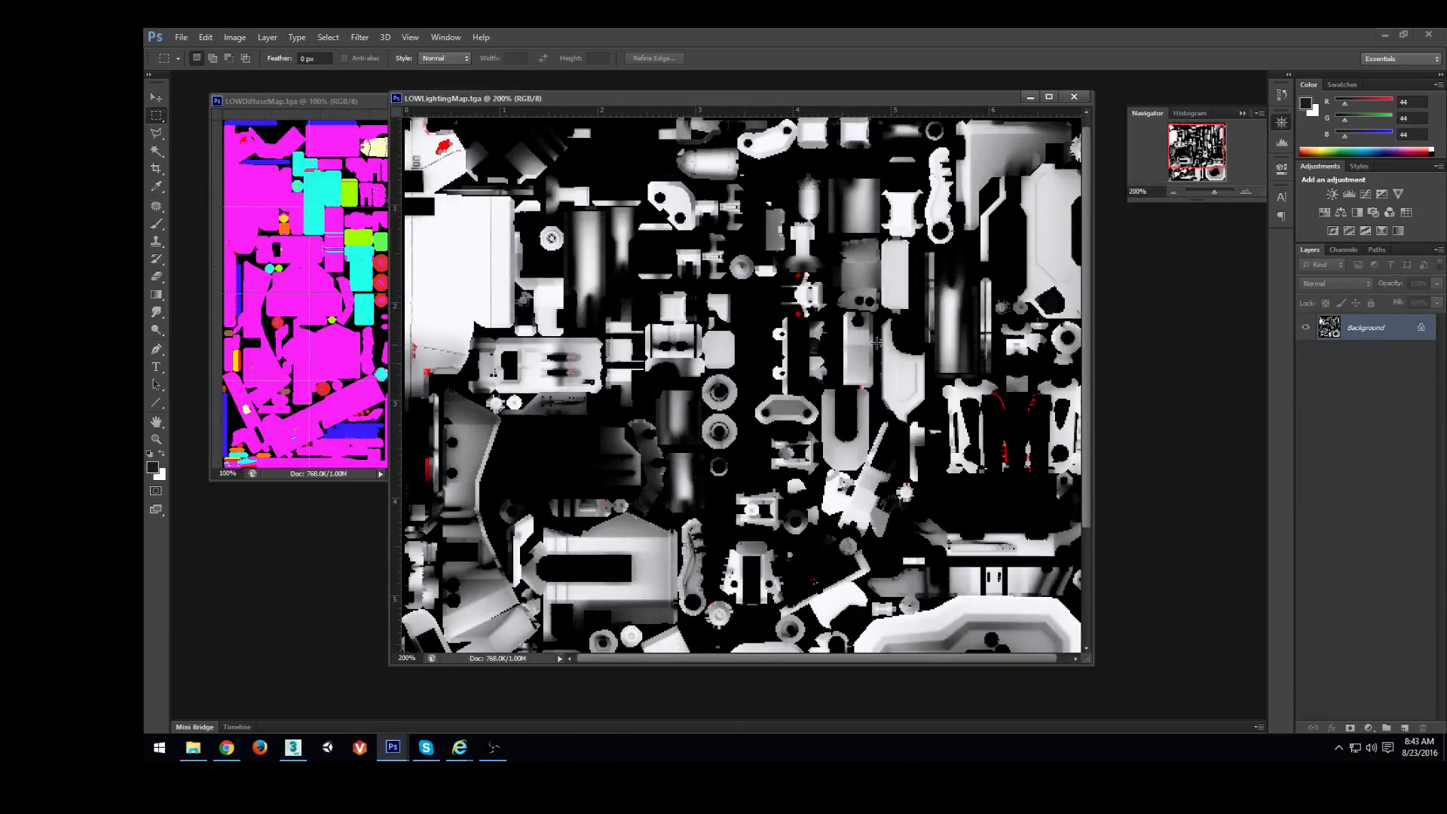
{"action": "left_click", "coordinate": [1175, 190]}
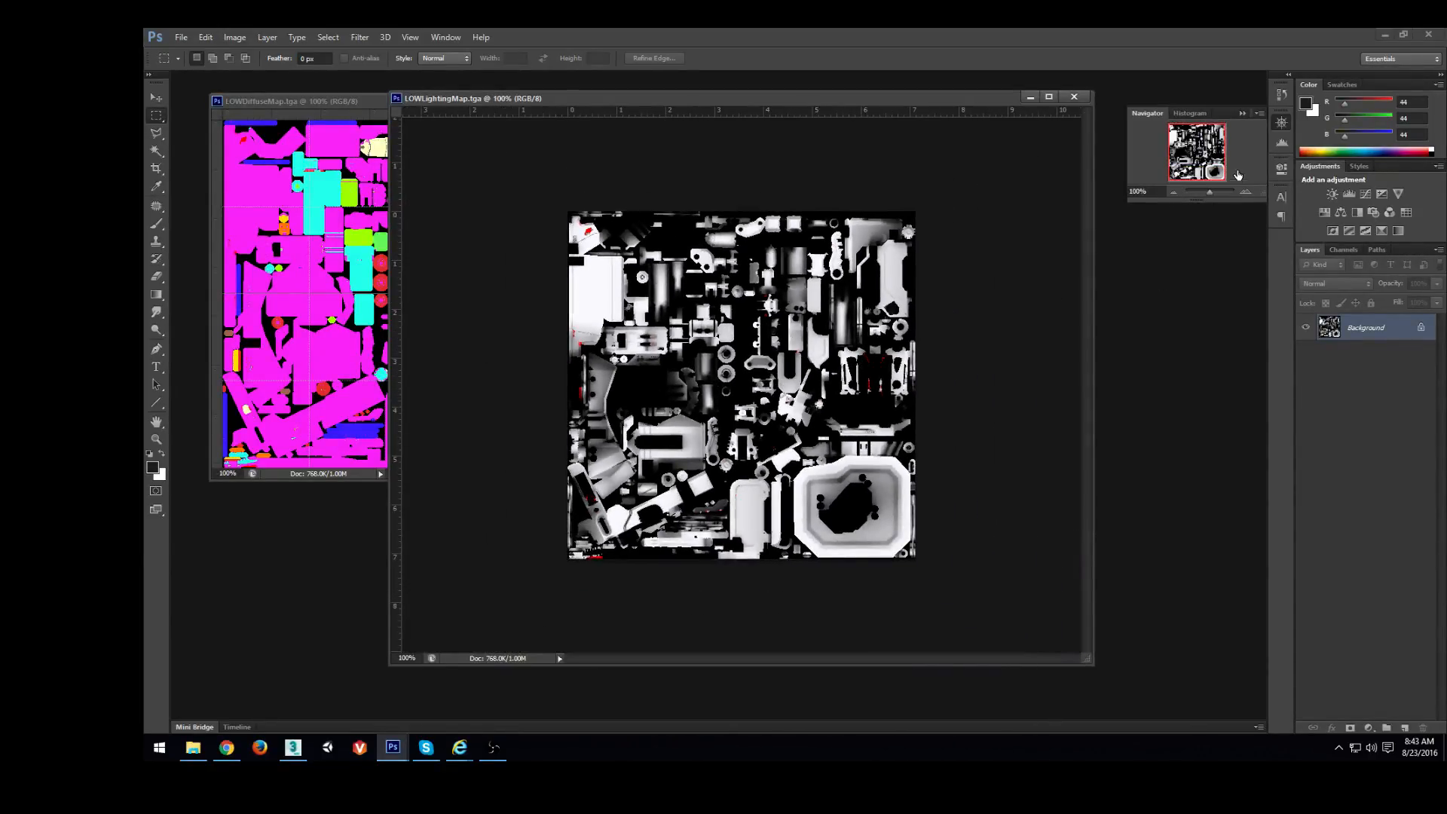
Examine the upper part of the lighting map at 200% for remaining red projection-error areas
{"action": "left_click", "coordinate": [1245, 191]}
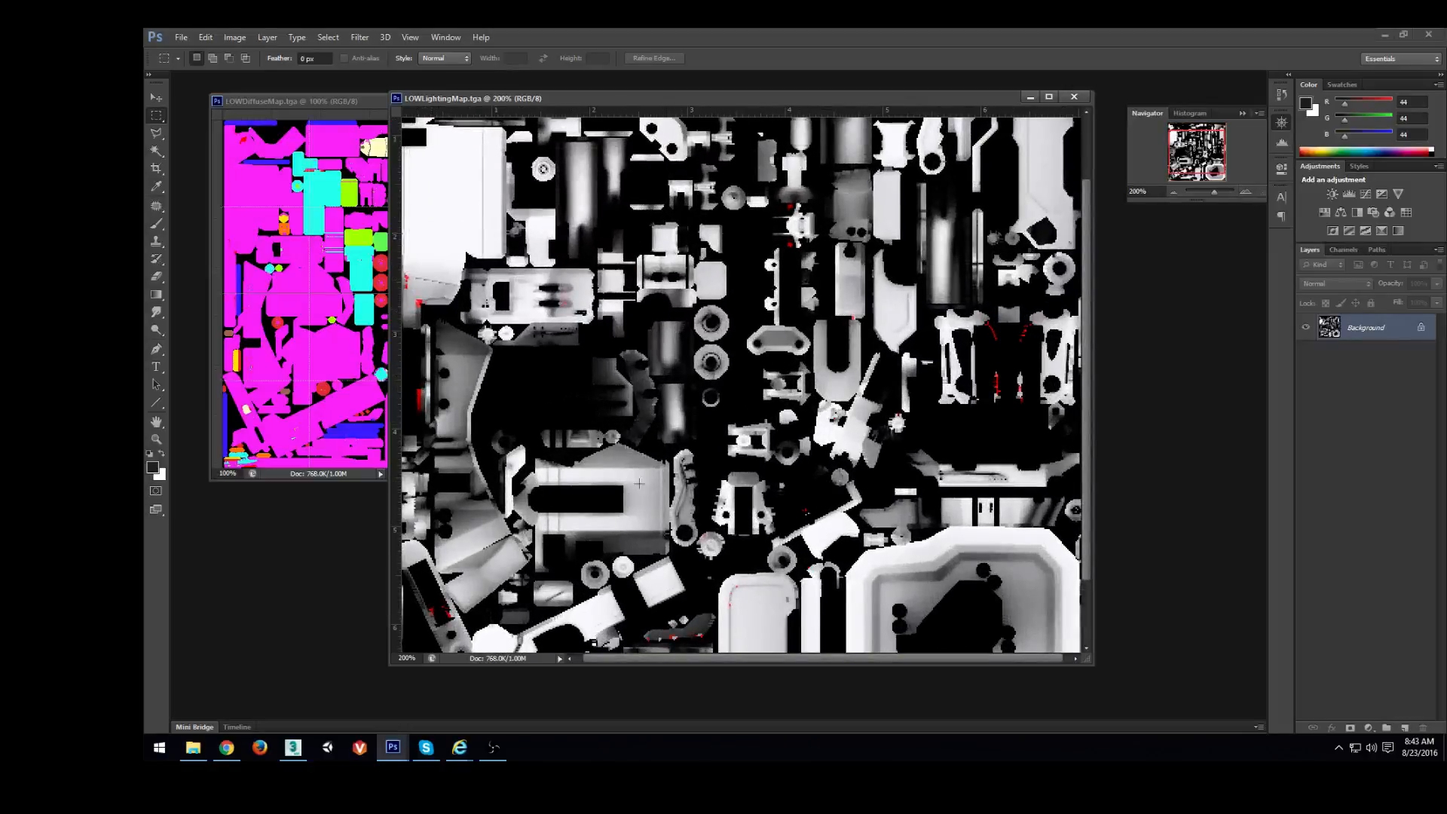
{"action": "left_click_drag", "start_coordinate": [648, 240], "coordinate": [672, 401]}
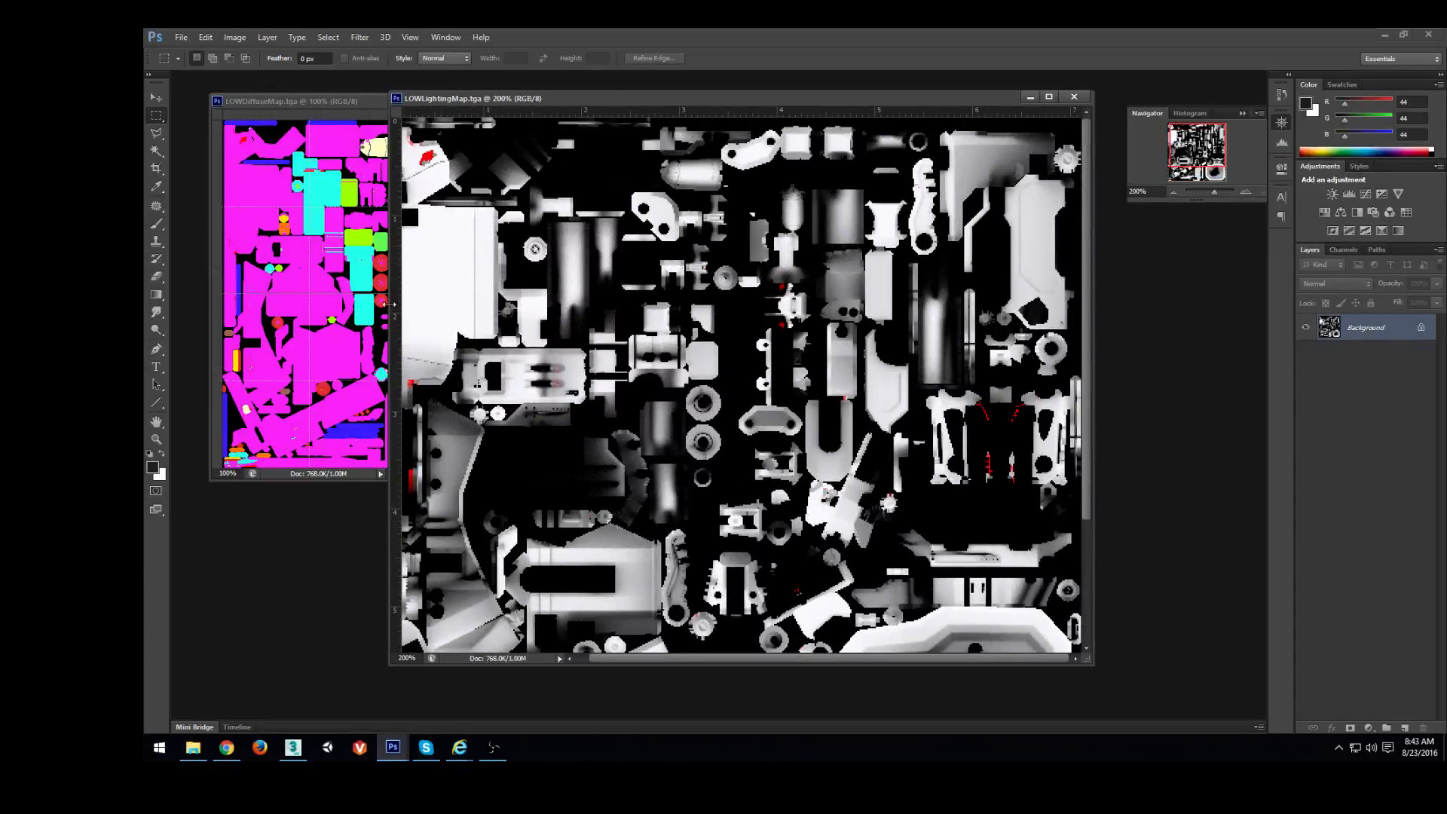
Switch to 3ds Max and clone the LOW object as a single independent copy placed to the right along the X axis
{"action": "left_click", "coordinate": [293, 747]}
{"action": "middle_click_drag", "start_coordinate": [919, 352], "coordinate": [646, 392]}
{"action": "scroll", "coordinate": [646, 340], "scroll_direction": "down", "scroll_amount": 3}
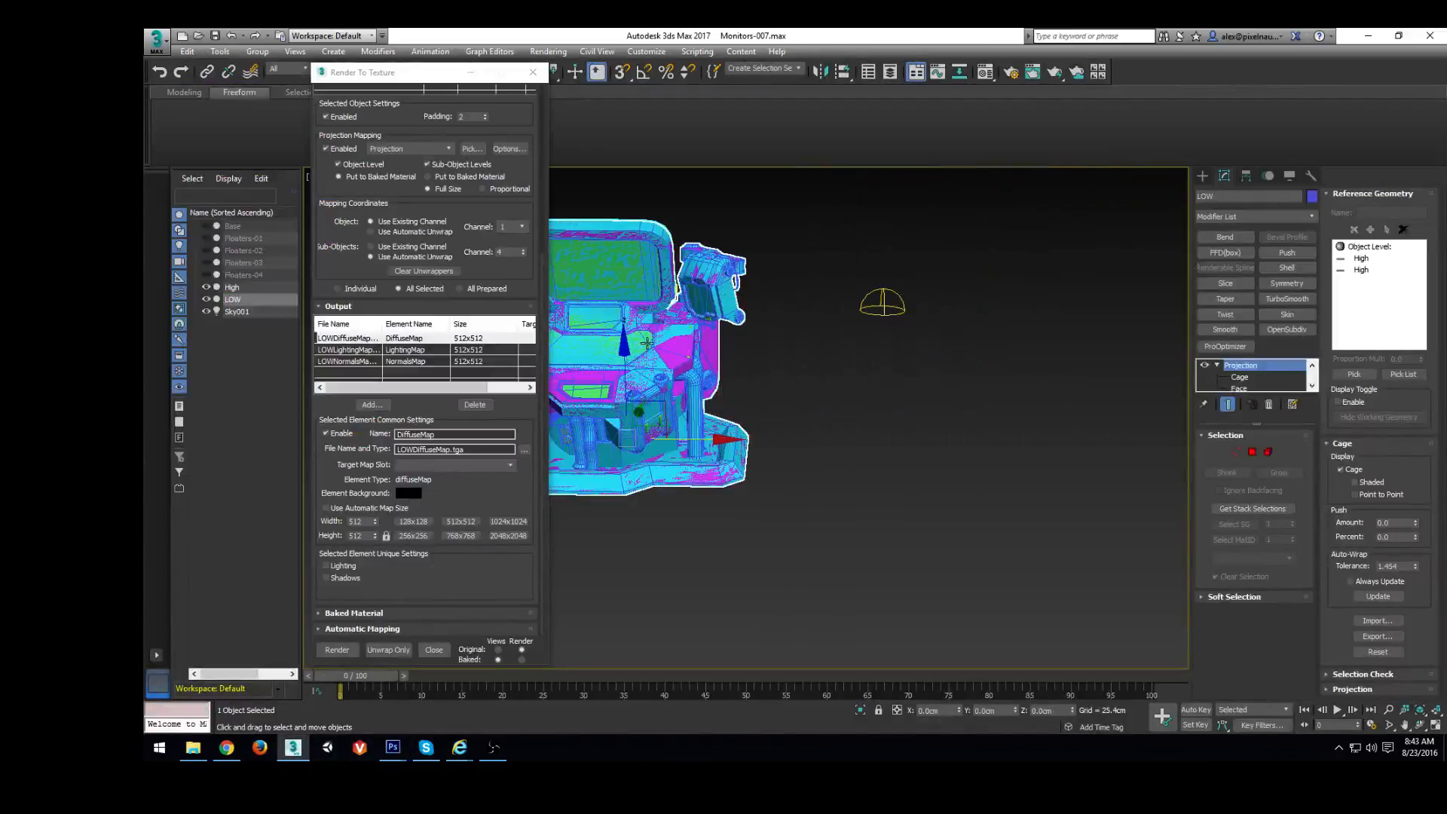
{"action": "scroll", "coordinate": [646, 340], "scroll_direction": "up", "scroll_amount": 1}
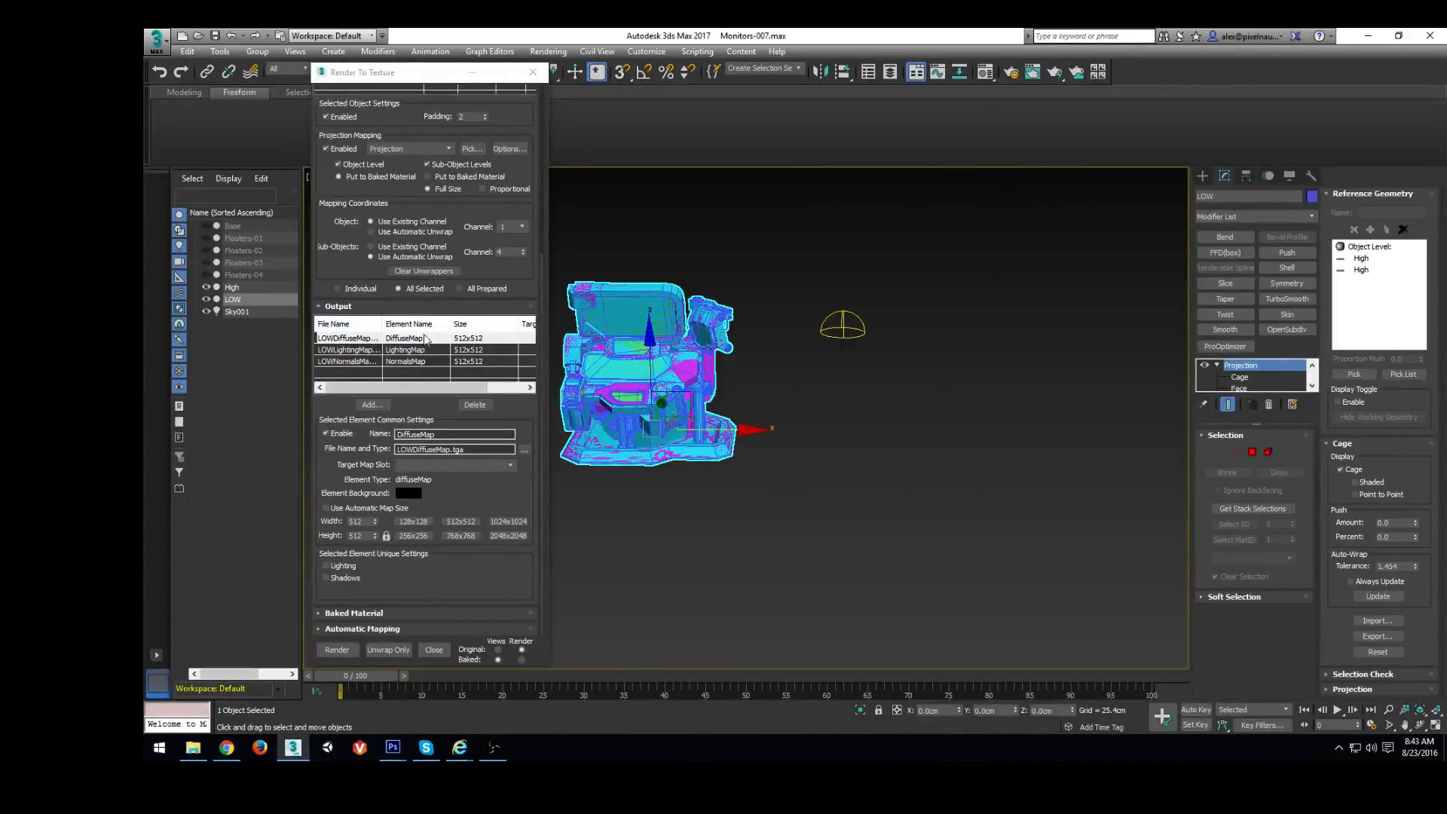
{"action": "middle_click_drag", "start_coordinate": [778, 443], "coordinate": [730, 460]}
{"action": "left_click_drag", "start_coordinate": [657, 447], "coordinate": [1166, 448], "text": "shift"}
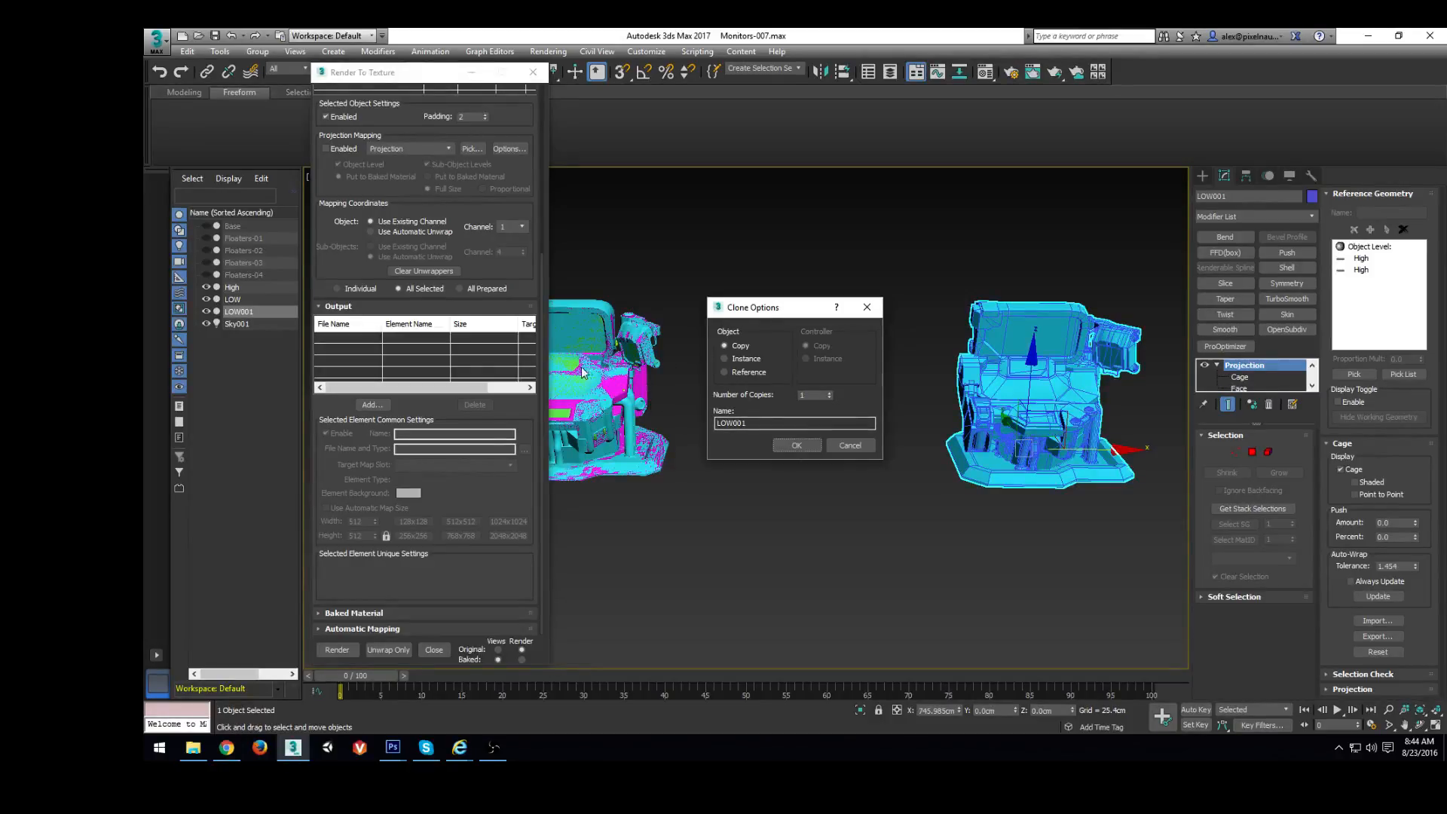
{"action": "left_click", "coordinate": [796, 445]}
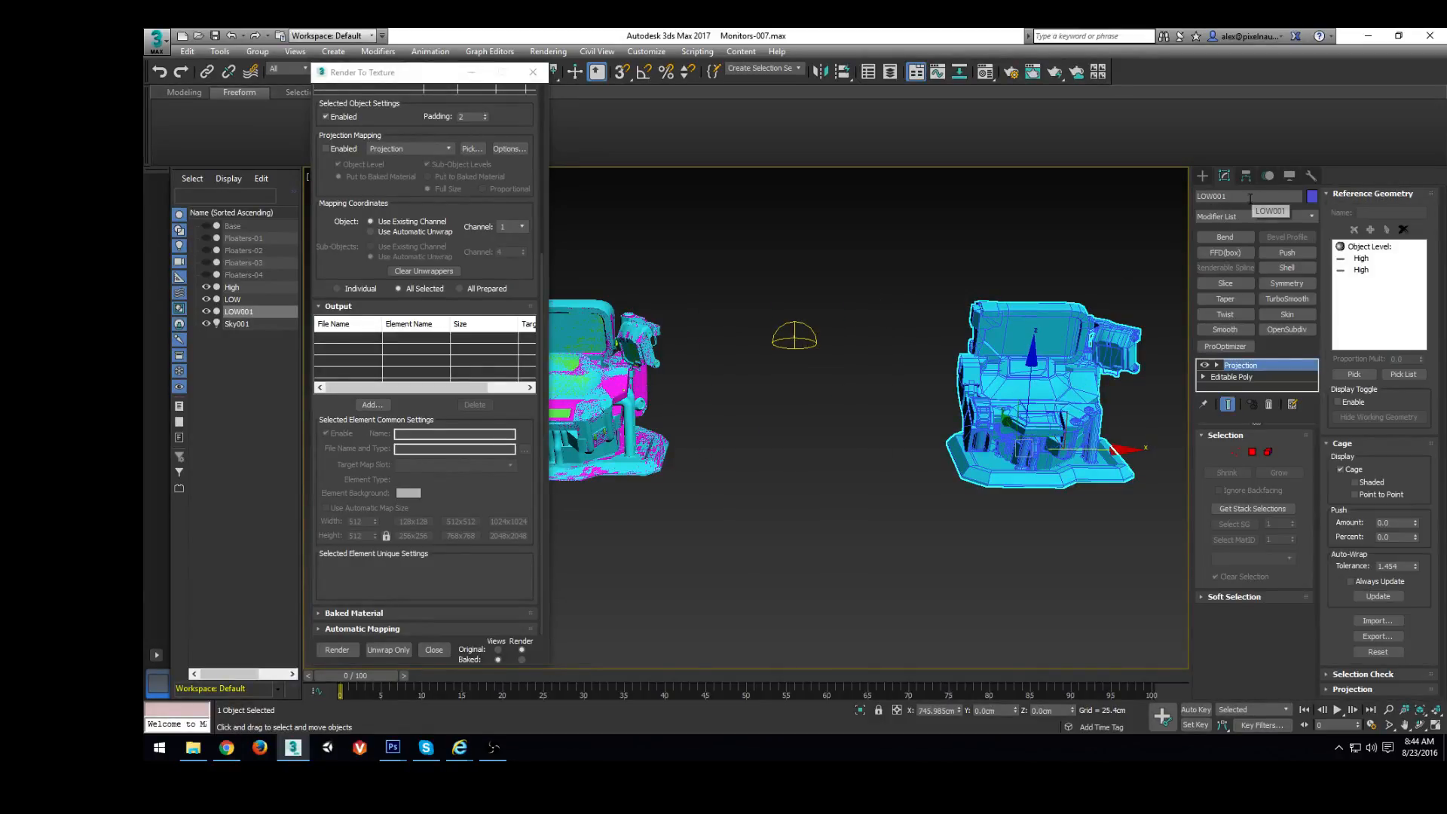
Remove the Projection modifier from the cloned object and rename it Computers-Low
{"action": "left_click", "coordinate": [1269, 404]}
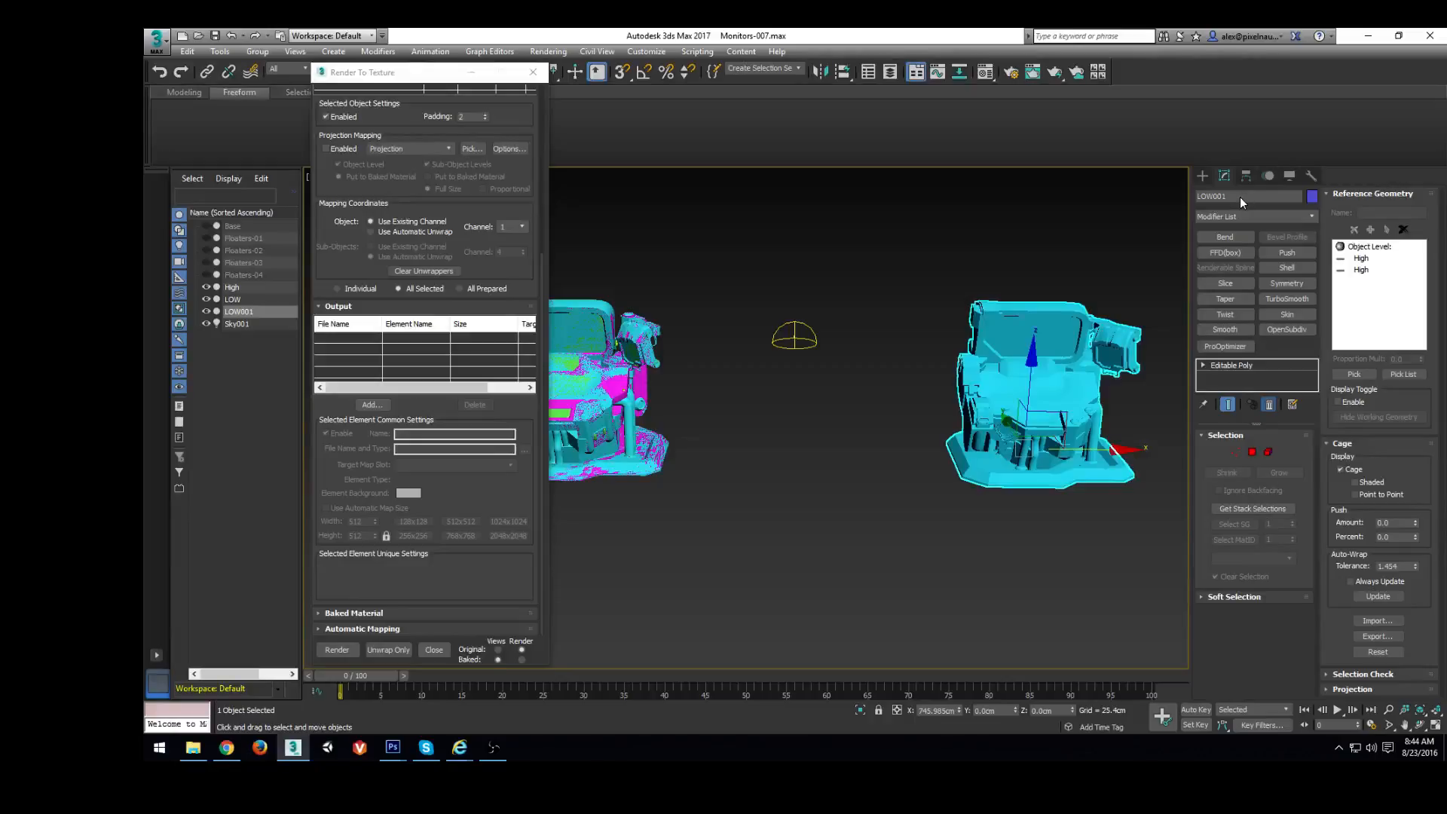
{"action": "left_click_drag", "start_coordinate": [1215, 198], "coordinate": [1198, 196]}
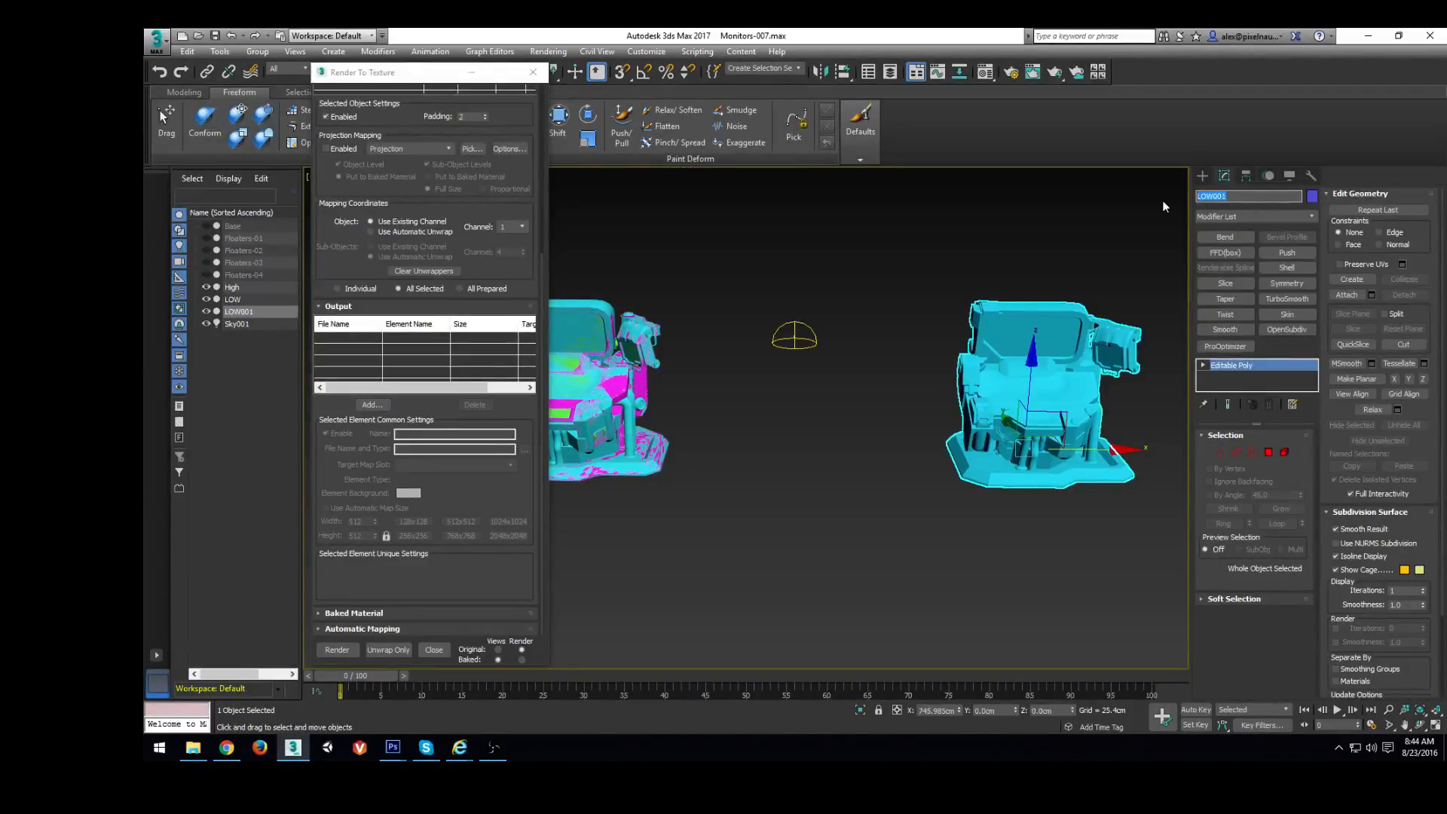
{"action": "type", "text": "Computers-Low"}
{"action": "key", "text": "Return"}
Frame the Computers-Low model and assign the unused 19 - Default material to it in the Material Editor
{"action": "key", "text": "z"}
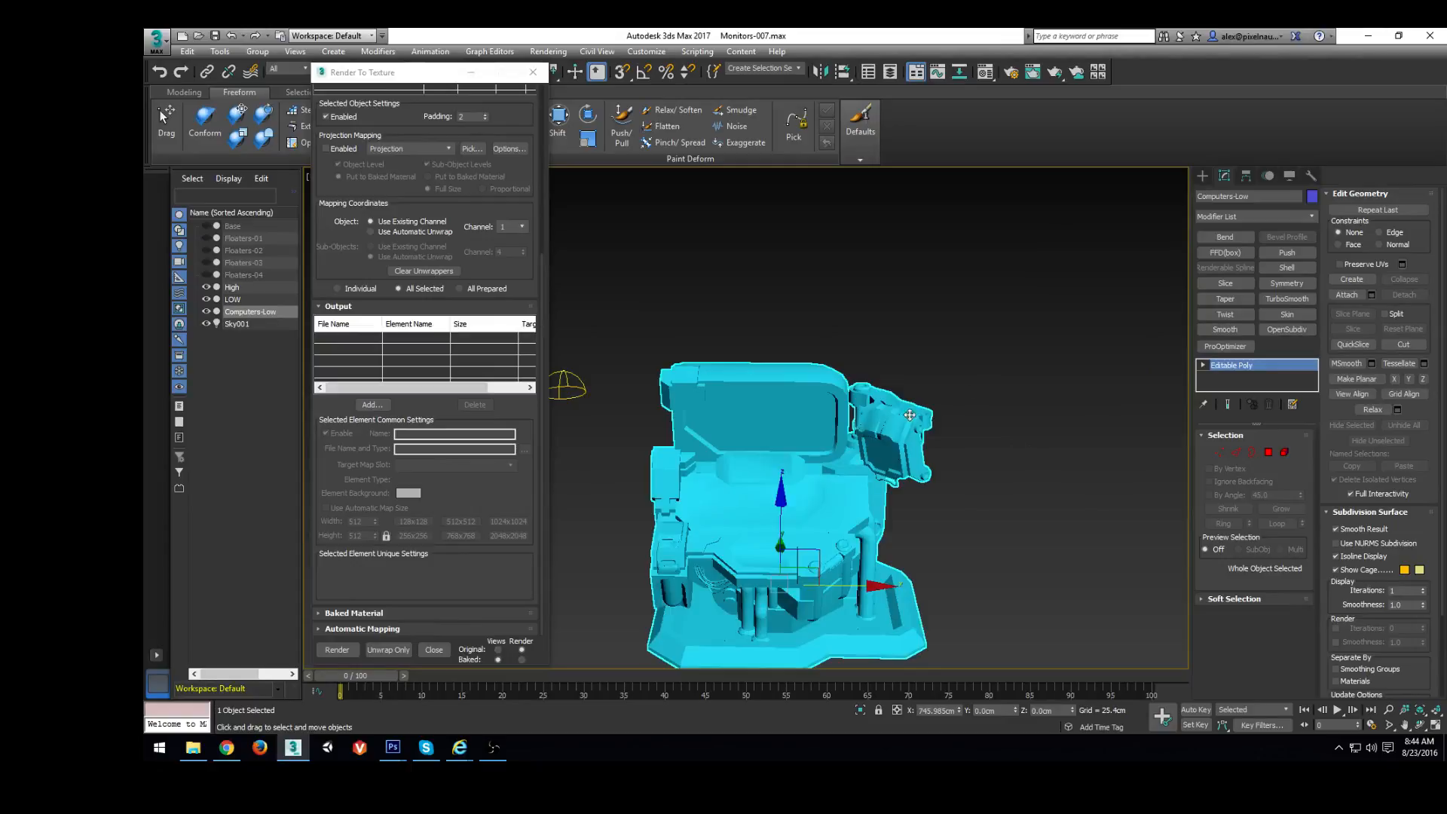
{"action": "middle_click_drag", "start_coordinate": [794, 460], "coordinate": [836, 356]}
{"action": "middle_click_drag", "start_coordinate": [928, 412], "coordinate": [876, 407]}
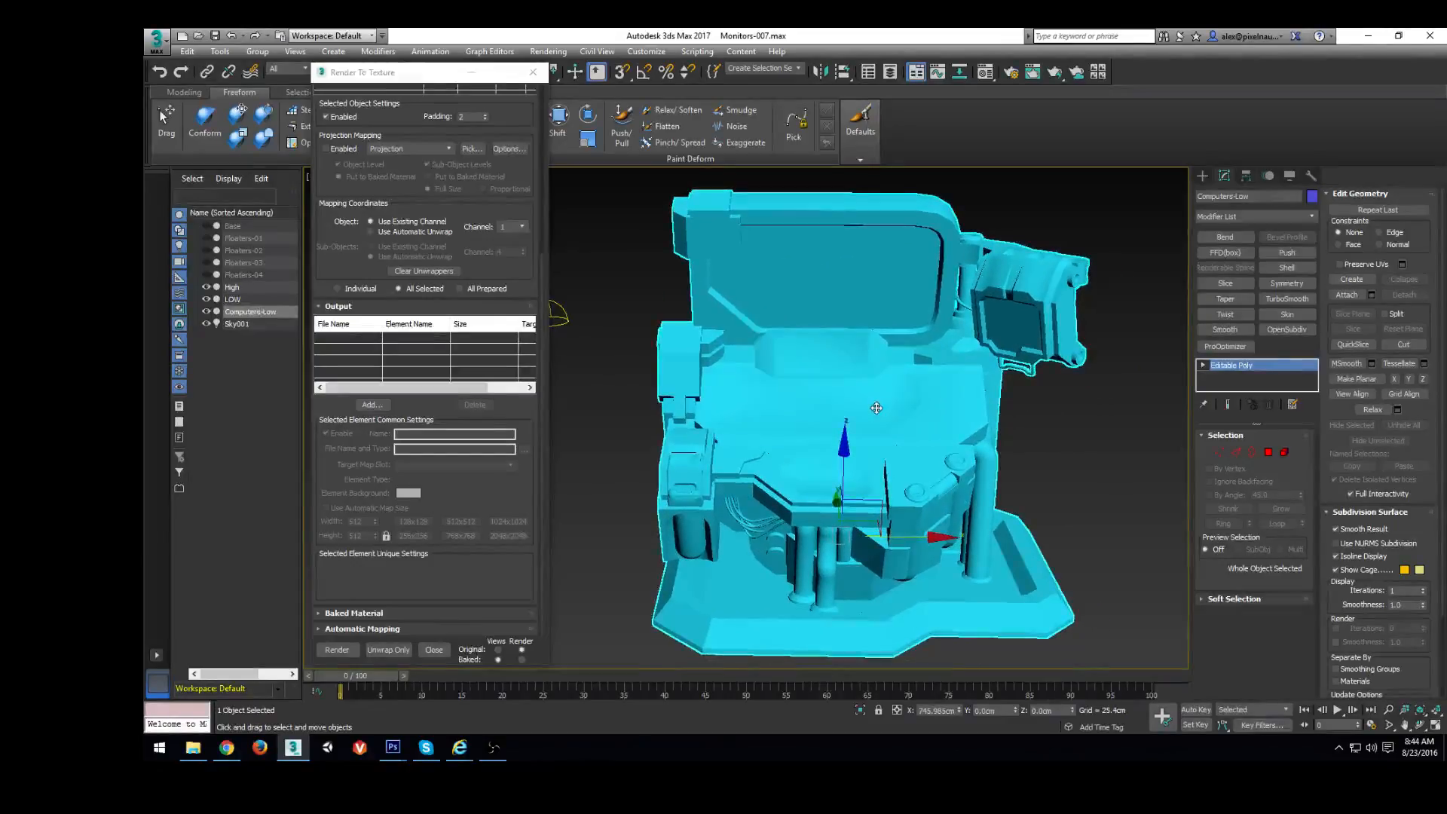
{"action": "key", "text": "End"}
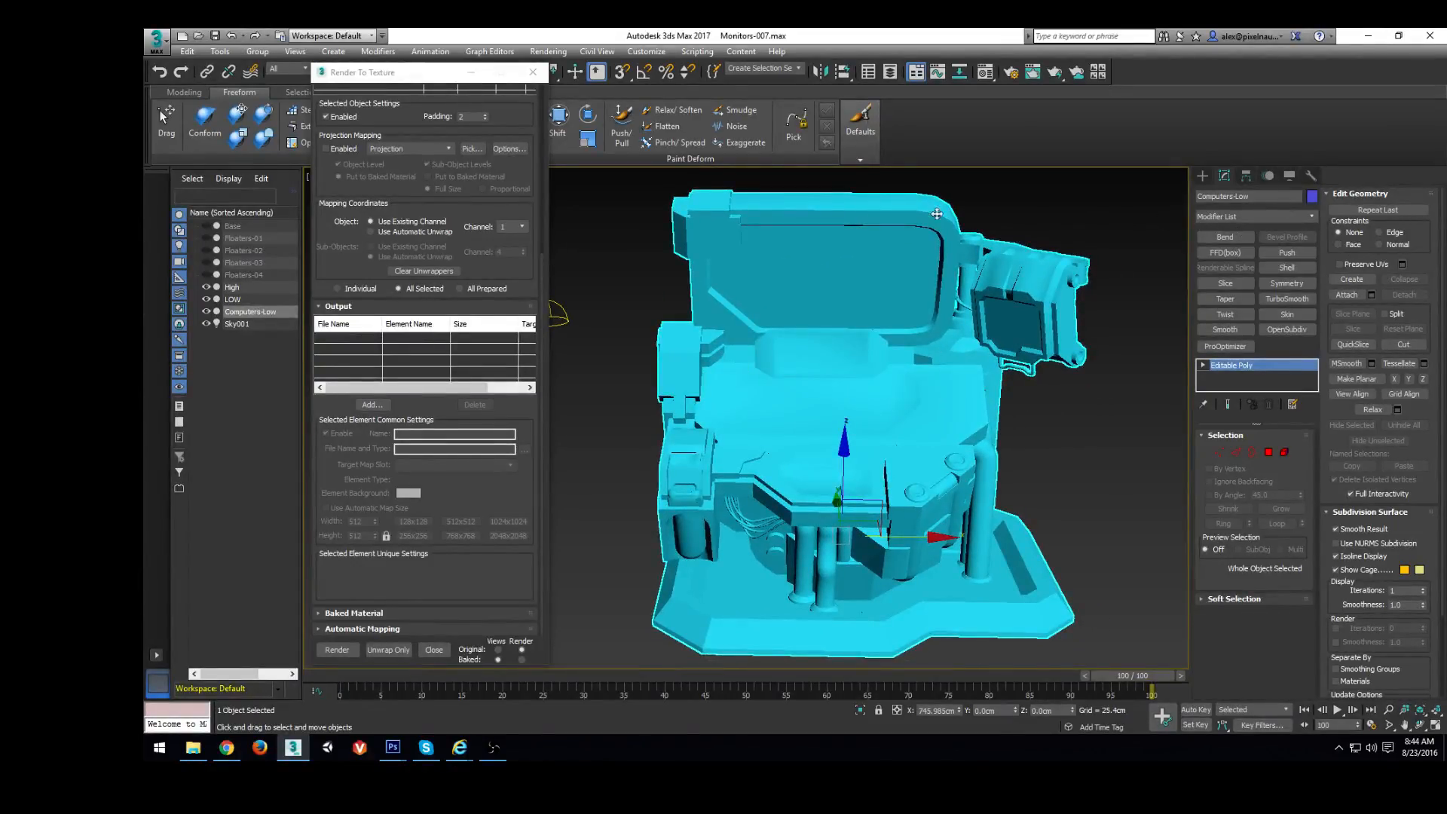
{"action": "middle_click_drag", "start_coordinate": [1017, 241], "coordinate": [998, 264]}
{"action": "left_click", "coordinate": [985, 71]}
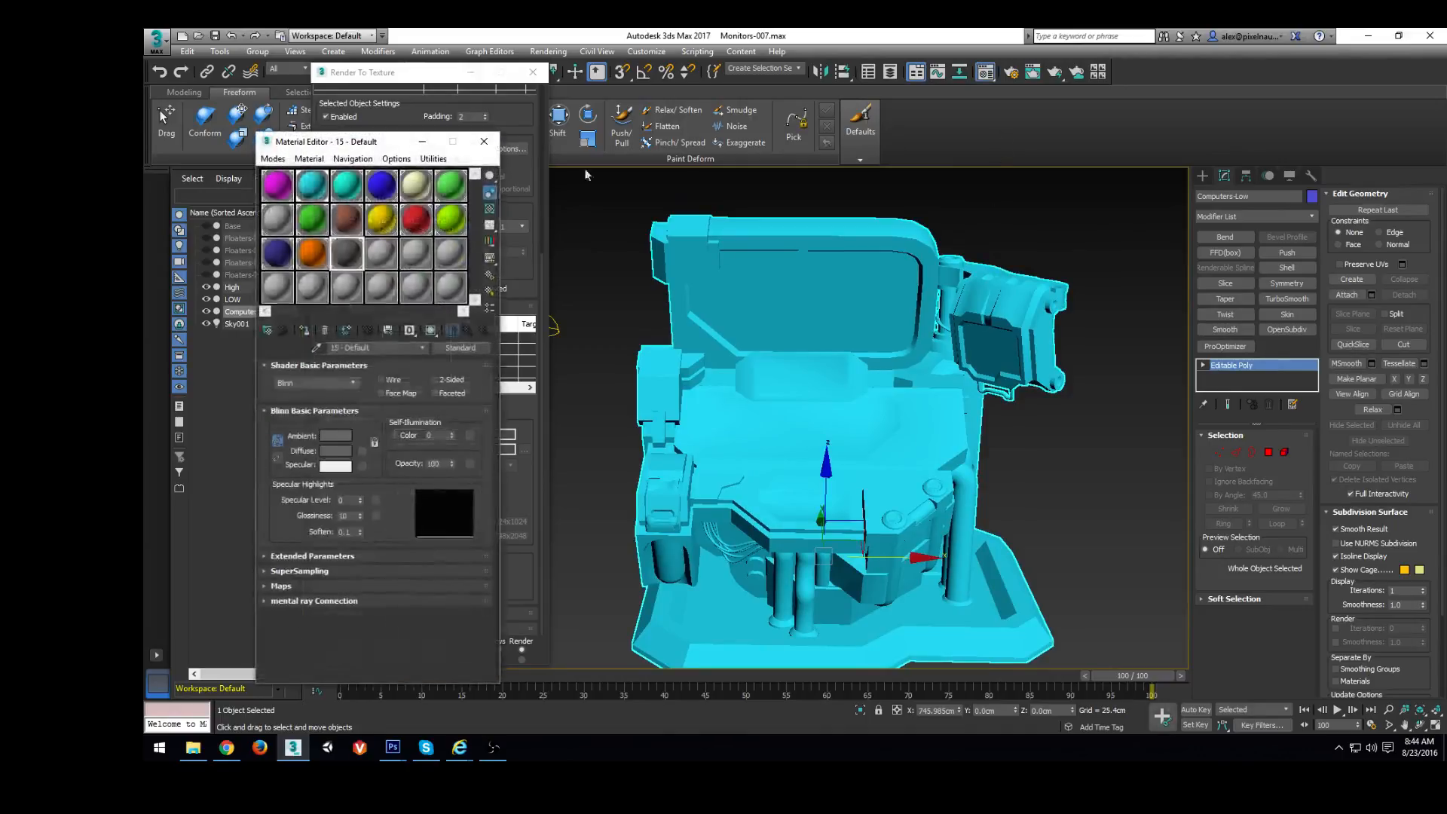
{"action": "left_click_drag", "start_coordinate": [354, 146], "coordinate": [477, 100]}
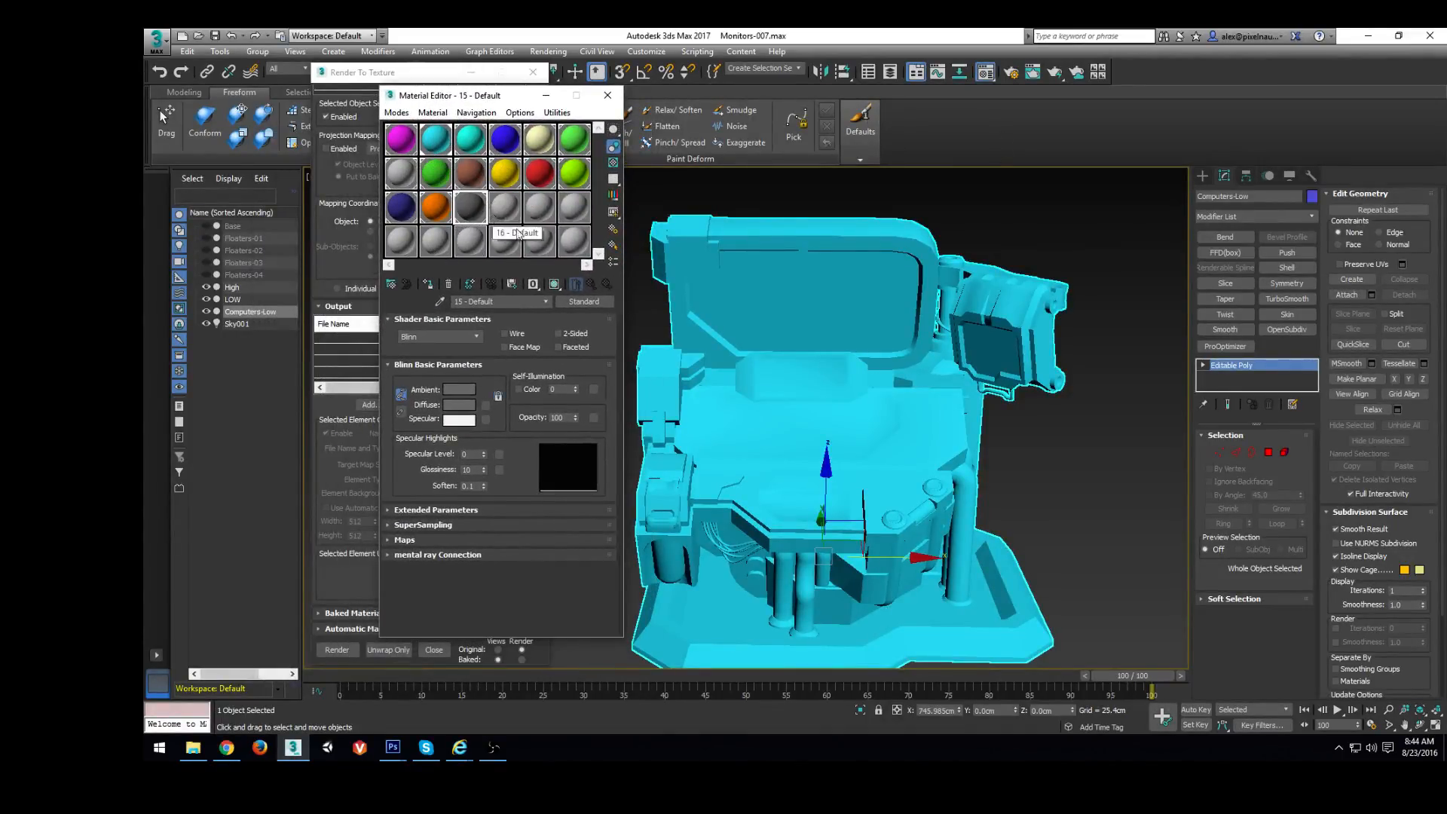
{"action": "left_click", "coordinate": [404, 250]}
{"action": "left_click", "coordinate": [428, 284]}
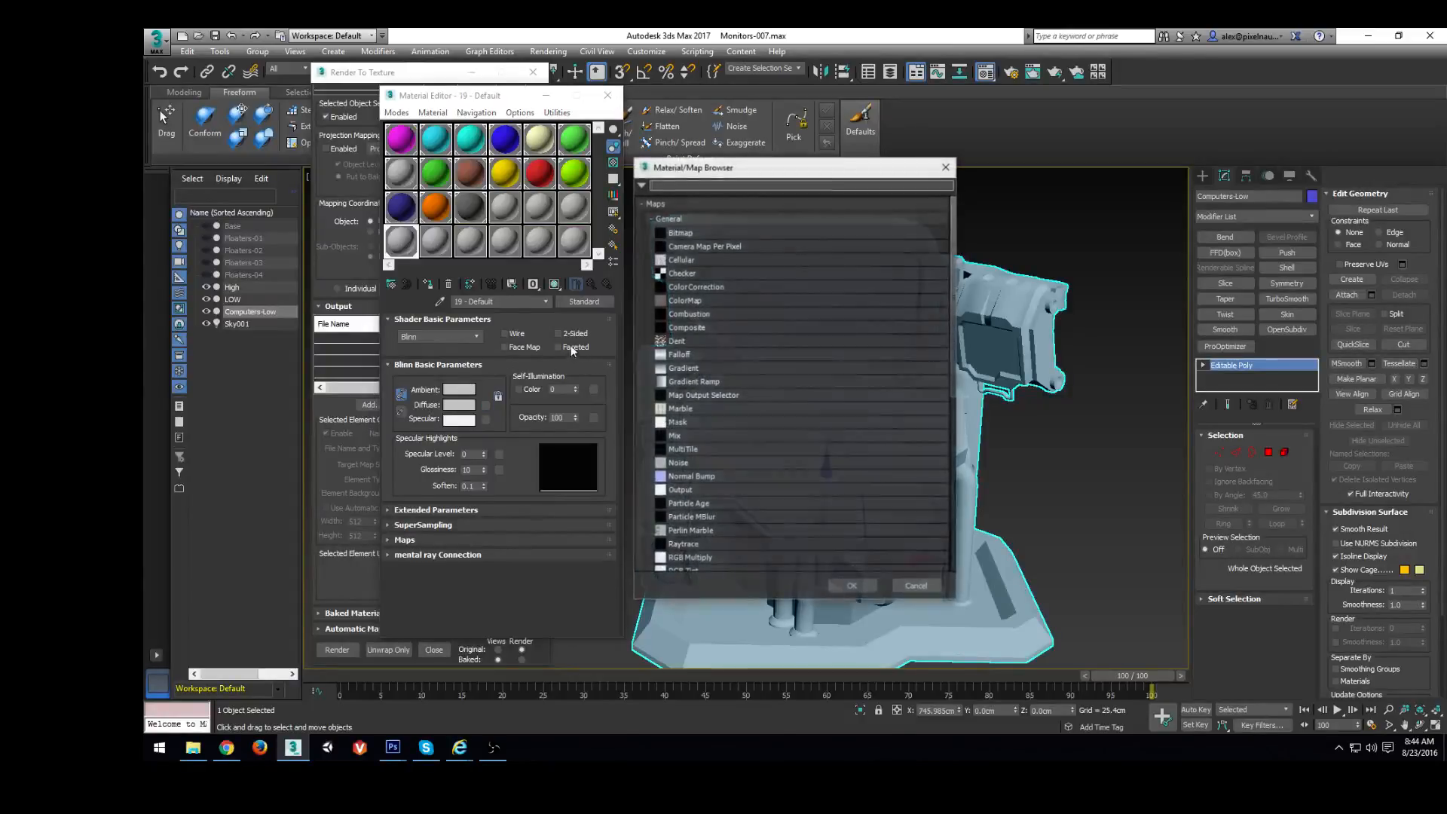
Load the LOWDiffuseMap bitmap as the material's diffuse color map and display it on the model in the viewport
{"action": "double_click", "coordinate": [689, 233]}
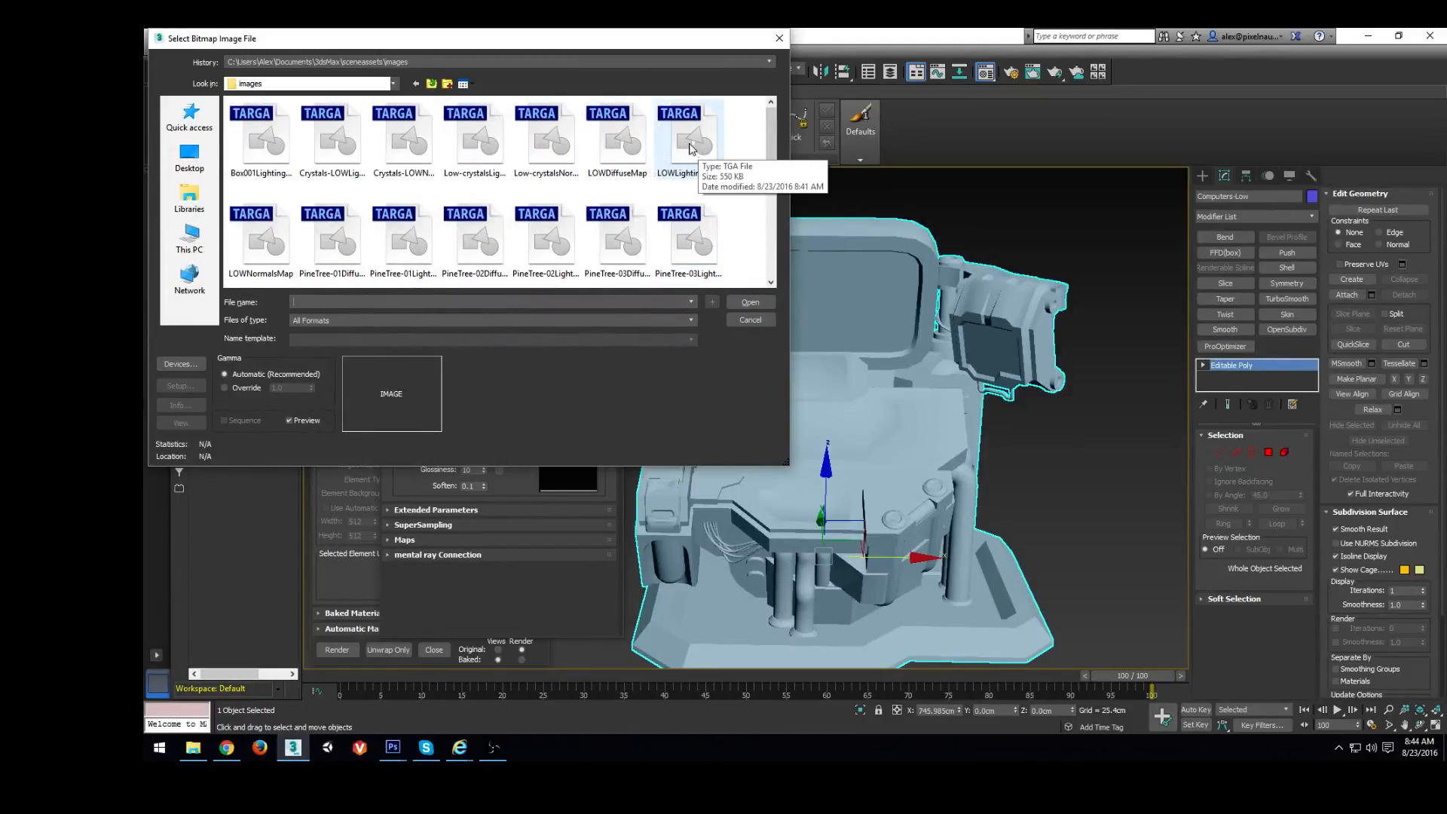
{"action": "double_click", "coordinate": [619, 147]}
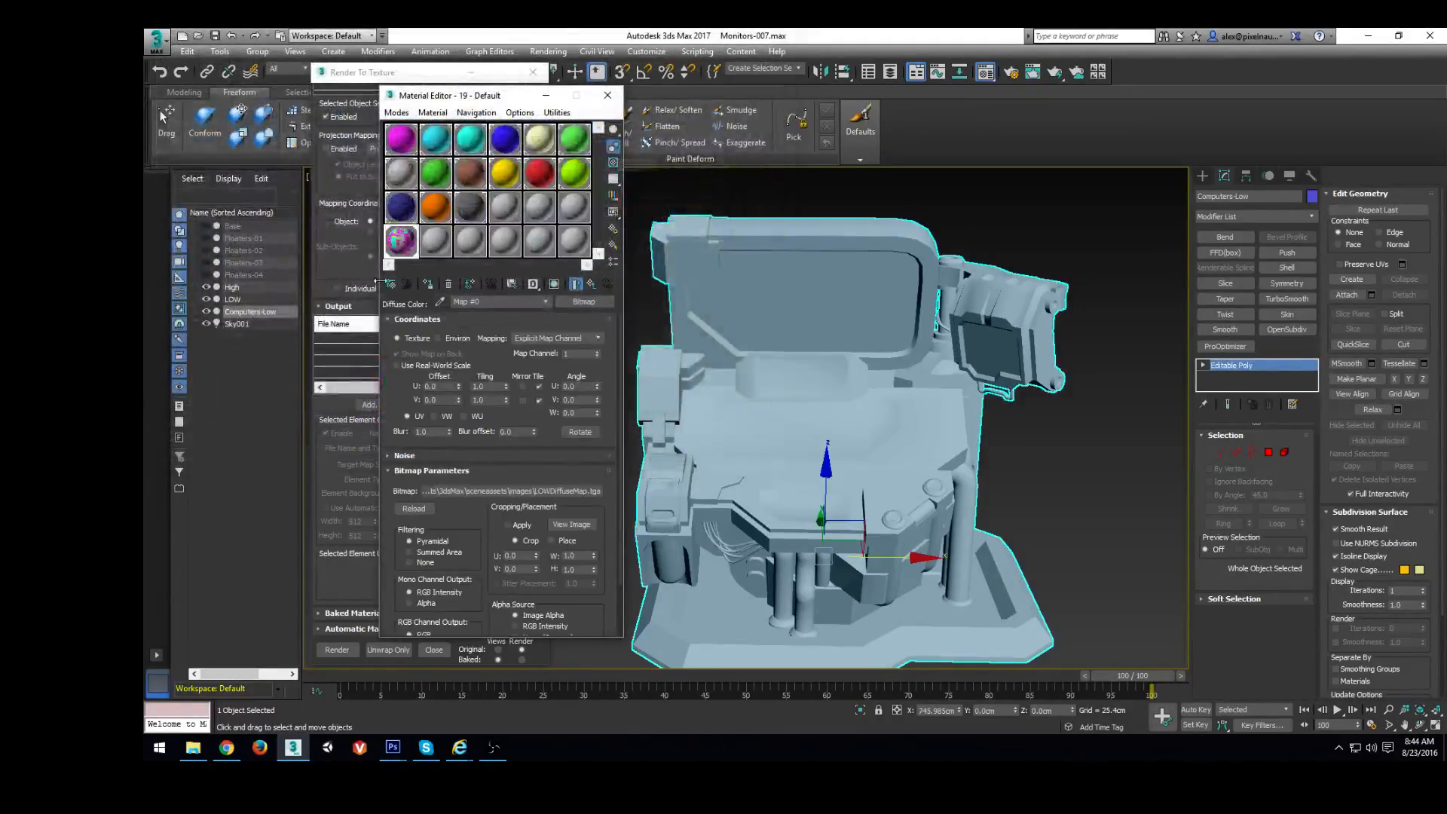
{"action": "left_click", "coordinate": [554, 284]}
Close the Render To Texture dialog and hide the LOW object, keeping the High model and Computers-Low visible
{"action": "middle_click_drag", "start_coordinate": [837, 502], "coordinate": [843, 465]}
{"action": "scroll", "coordinate": [889, 485], "scroll_direction": "down", "scroll_amount": 3}
{"action": "left_click_drag", "start_coordinate": [475, 101], "coordinate": [1012, 477]}
{"action": "left_click", "coordinate": [533, 71]}
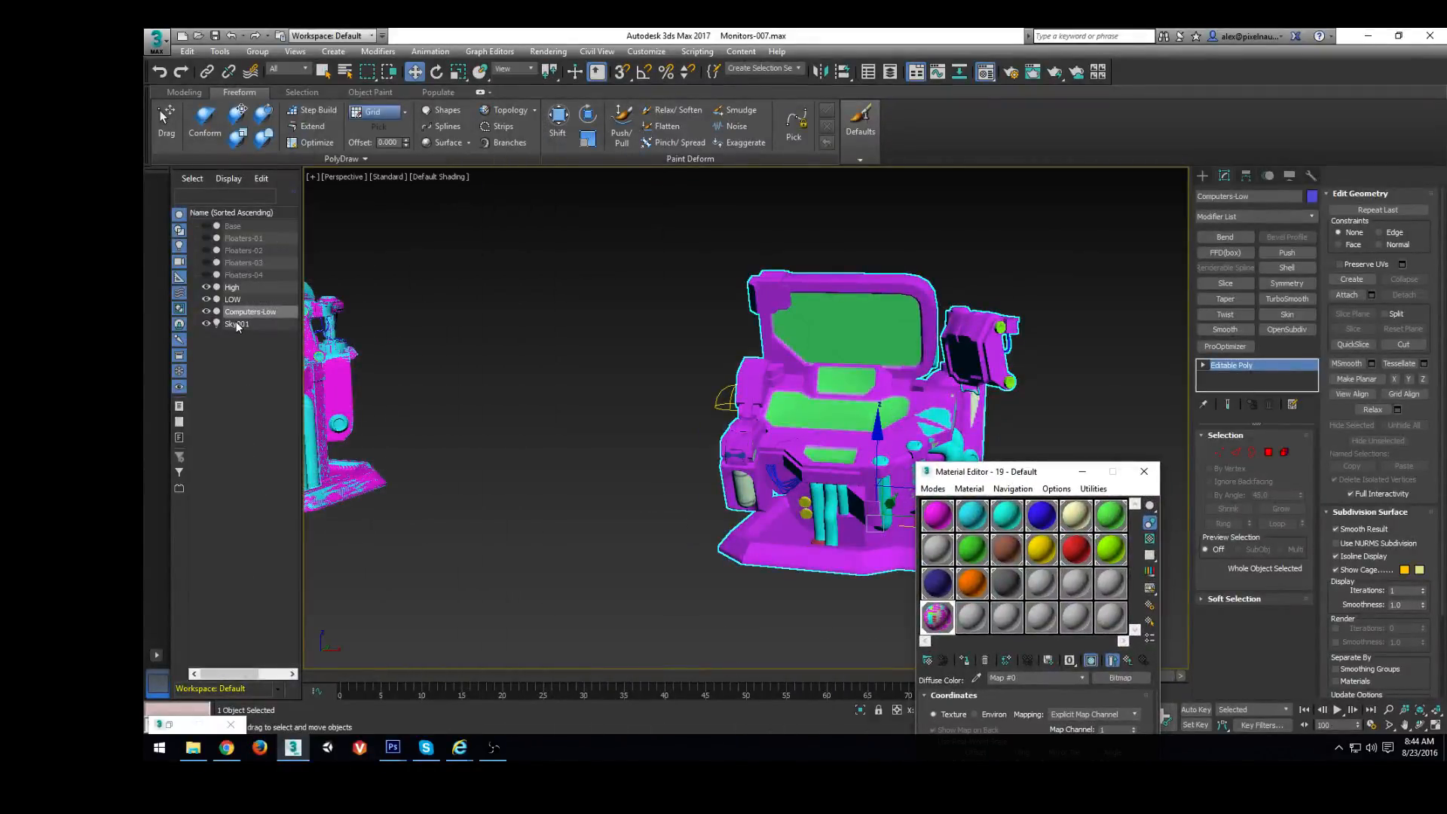
{"action": "left_click", "coordinate": [231, 300]}
{"action": "left_click", "coordinate": [207, 300]}
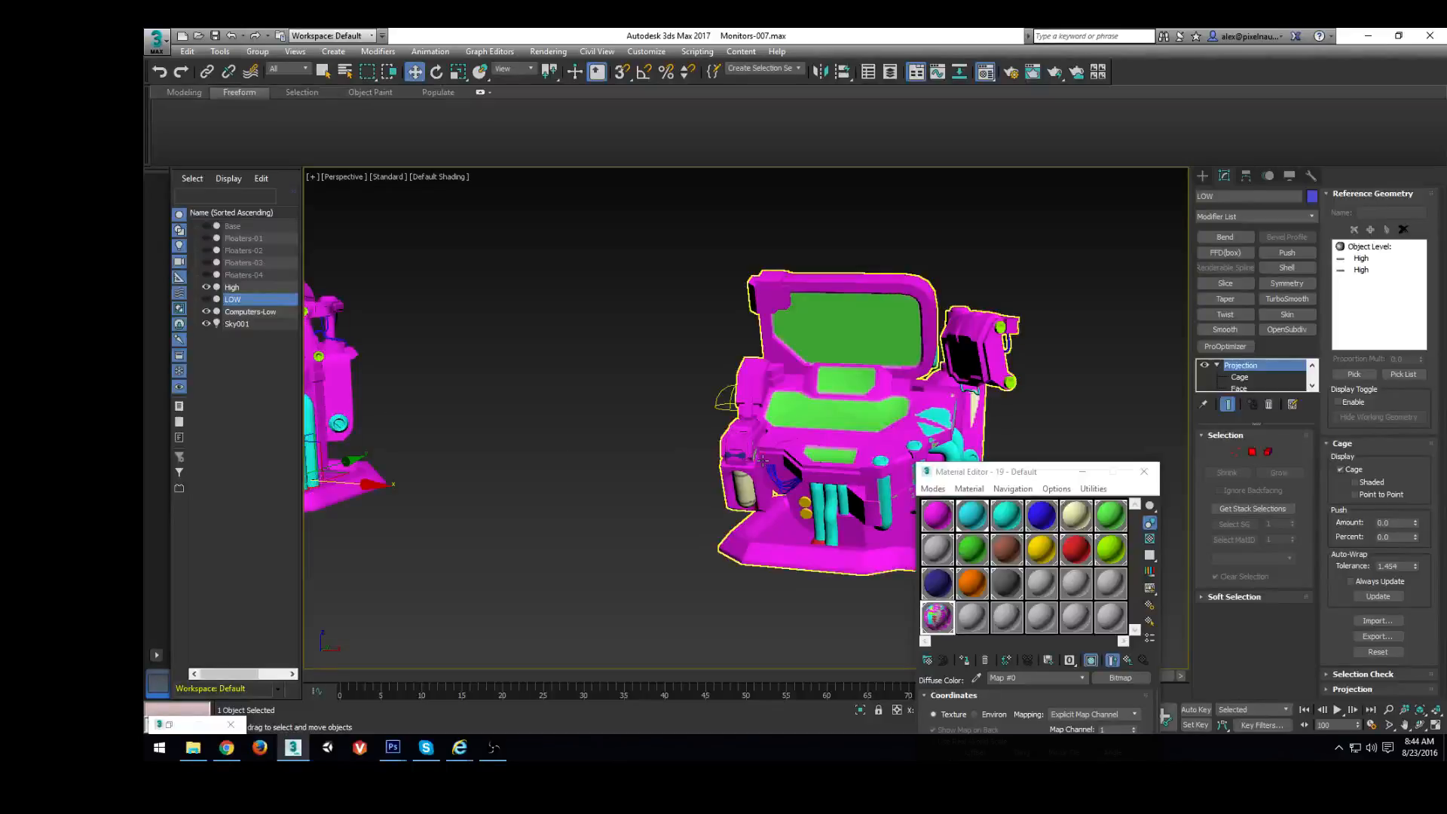
Move the Computers-Low copy along X to sit closer beside the High model
{"action": "scroll", "coordinate": [804, 421], "scroll_direction": "down", "scroll_amount": 3}
{"action": "middle_click_drag", "start_coordinate": [805, 421], "coordinate": [844, 430], "text": "alt"}
{"action": "left_click", "coordinate": [847, 426]}
{"action": "middle_click_drag", "start_coordinate": [735, 456], "coordinate": [961, 373], "text": "alt"}
{"action": "scroll", "coordinate": [757, 458], "scroll_direction": "down", "scroll_amount": 2}
{"action": "key", "text": "z"}
{"action": "middle_click_drag", "start_coordinate": [903, 417], "coordinate": [934, 384], "text": "alt"}
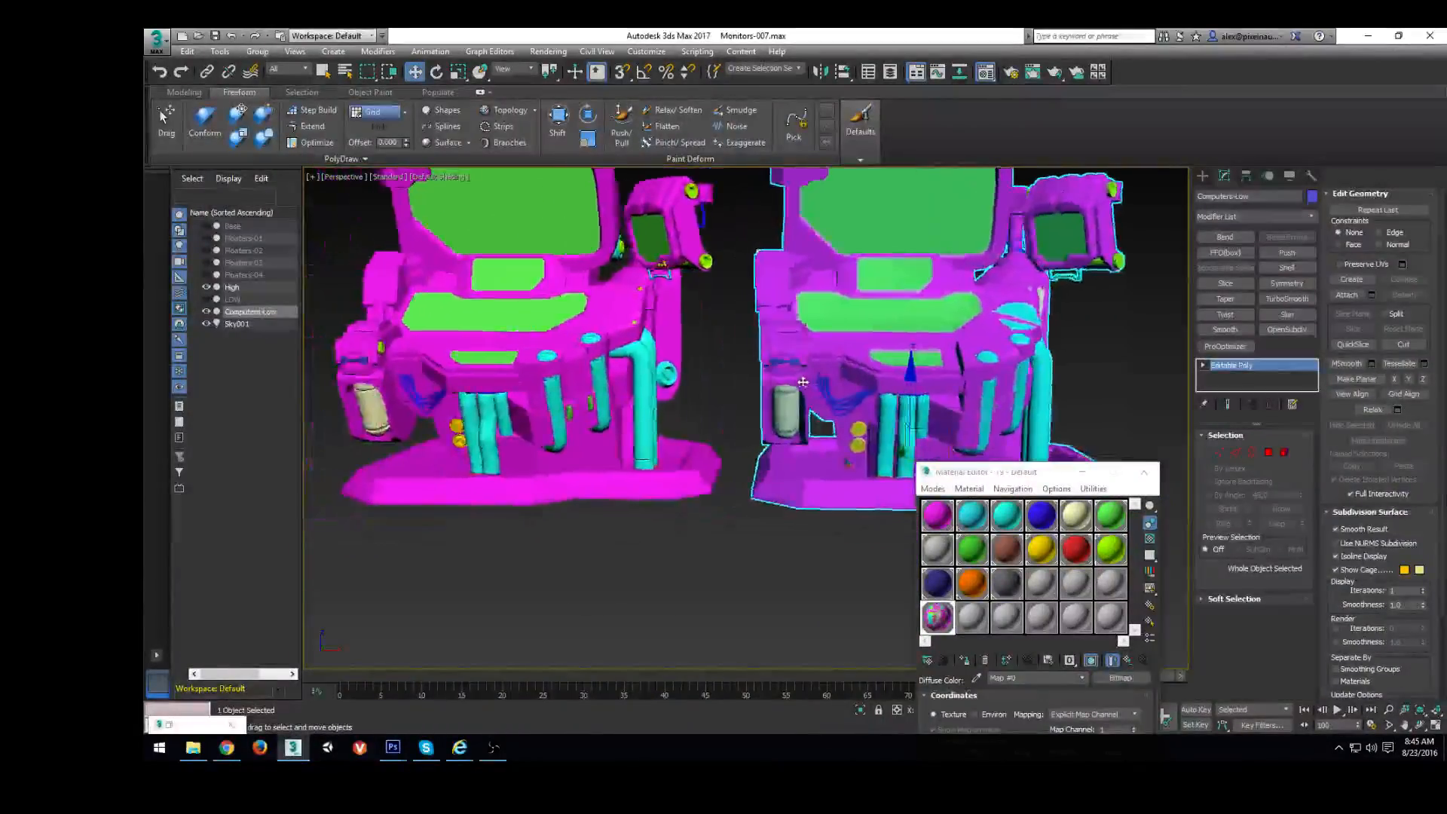
Compare the baked diffuse colors on Computers-Low with the High model from the front, side and above
{"action": "scroll", "coordinate": [938, 354], "scroll_direction": "down", "scroll_amount": 2}
{"action": "scroll", "coordinate": [656, 426], "scroll_direction": "up", "scroll_amount": 3}
{"action": "middle_click_drag", "start_coordinate": [648, 426], "coordinate": [525, 416]}
{"action": "middle_click_drag", "start_coordinate": [920, 362], "coordinate": [616, 376], "text": "alt"}
{"action": "scroll", "coordinate": [663, 384], "scroll_direction": "up", "scroll_amount": 4}
{"action": "mouse_move", "coordinate": [800, 433]}
{"action": "middle_mouse_down"}
{"action": "mouse_move", "coordinate": [618, 395]}
{"action": "mouse_move", "coordinate": [552, 405]}
{"action": "mouse_move", "coordinate": [581, 399]}
{"action": "middle_mouse_up"}
{"action": "scroll", "coordinate": [618, 396], "scroll_direction": "down", "scroll_amount": 4}
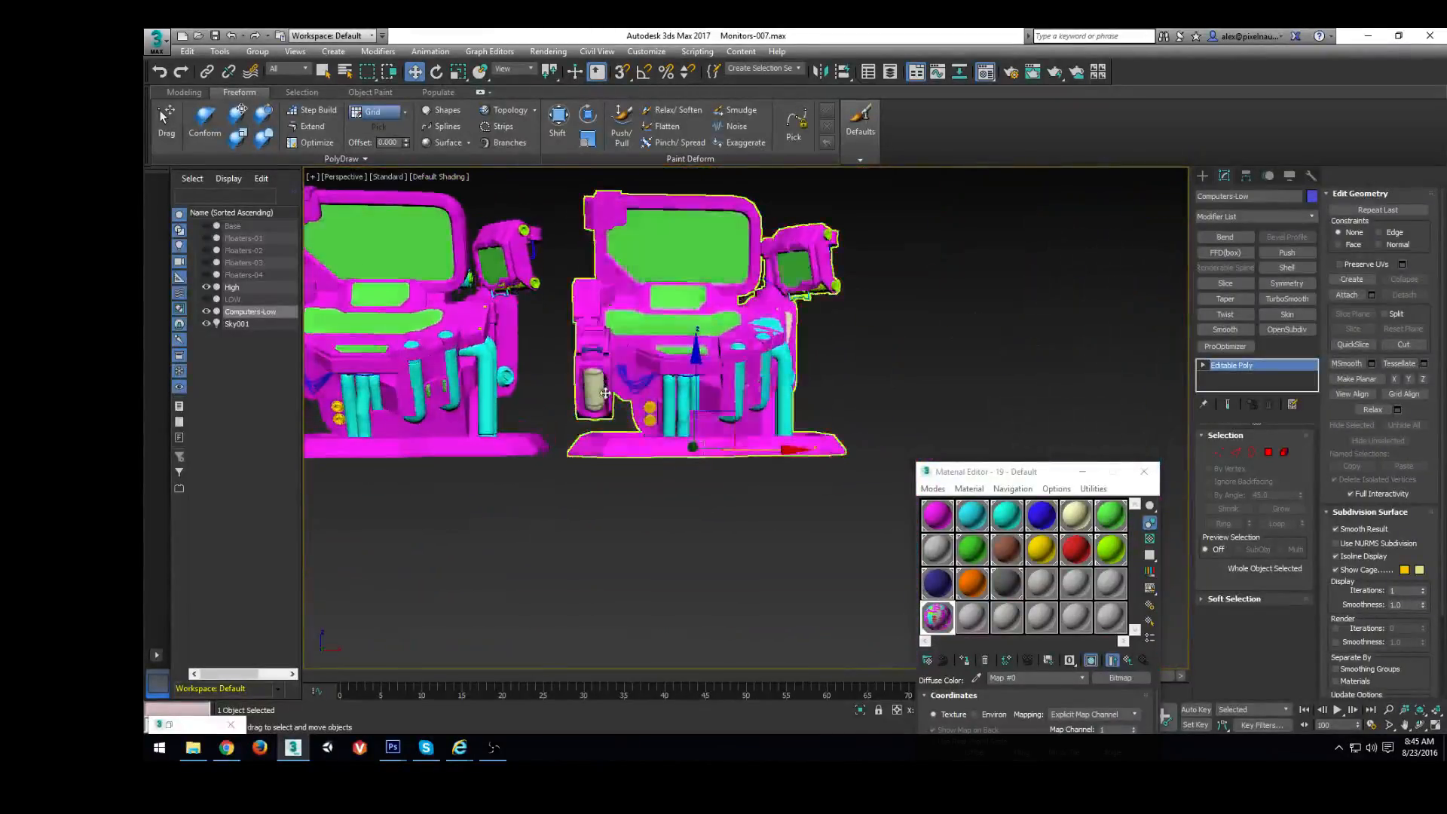
{"action": "scroll", "coordinate": [603, 384], "scroll_direction": "up", "scroll_amount": 3}
{"action": "scroll", "coordinate": [681, 368], "scroll_direction": "down", "scroll_amount": 5}
{"action": "middle_click_drag", "start_coordinate": [826, 364], "coordinate": [678, 390], "text": "alt"}
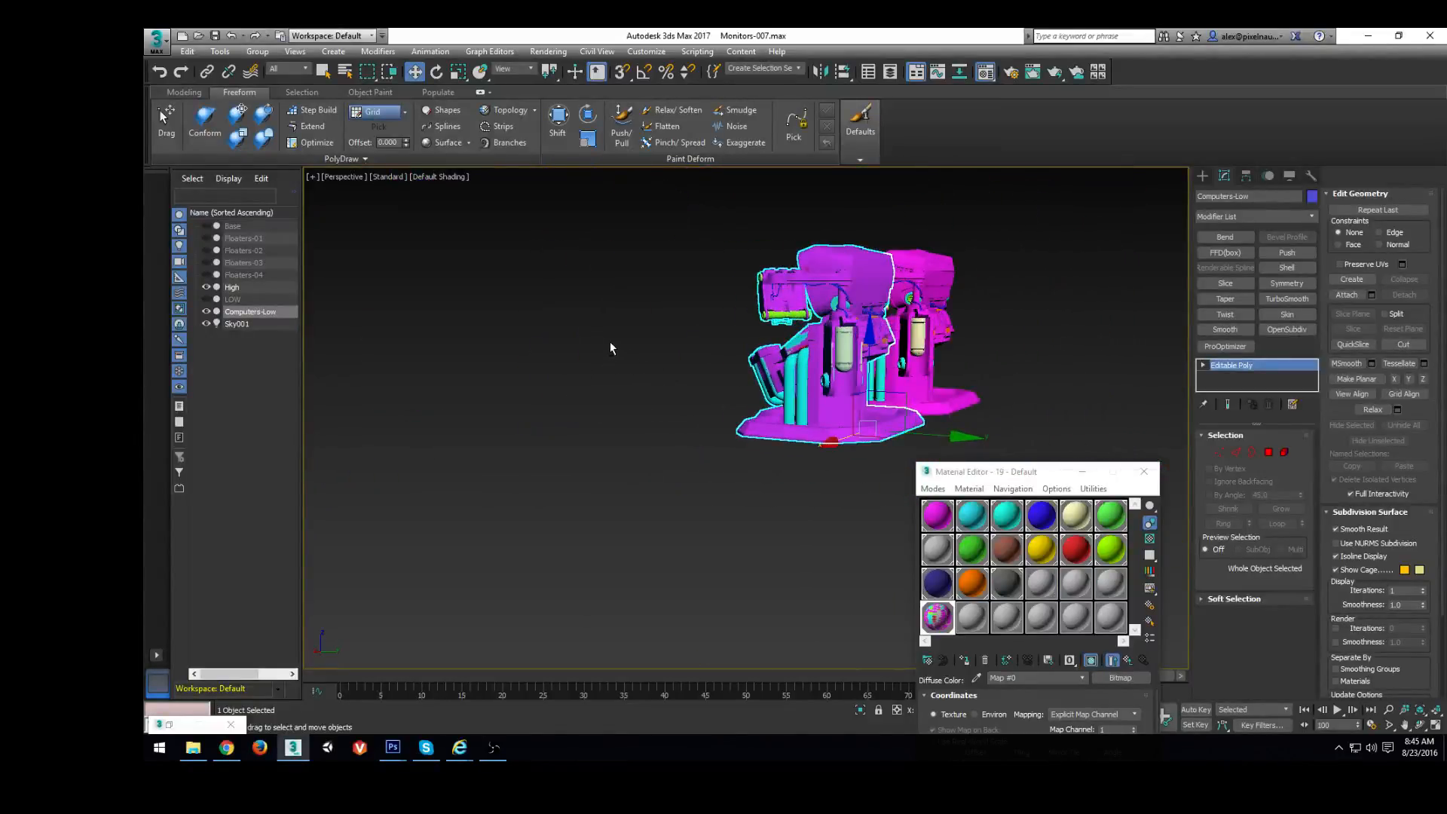
{"action": "scroll", "coordinate": [933, 276], "scroll_direction": "up", "scroll_amount": 4}
{"action": "middle_click_drag", "start_coordinate": [972, 371], "coordinate": [593, 276], "text": "alt"}
{"action": "middle_click_drag", "start_coordinate": [638, 346], "coordinate": [875, 392], "text": "alt"}
{"action": "middle_click_drag", "start_coordinate": [673, 365], "coordinate": [904, 385]}
{"action": "scroll", "coordinate": [877, 362], "scroll_direction": "down", "scroll_amount": 2}
{"action": "scroll", "coordinate": [821, 396], "scroll_direction": "up", "scroll_amount": 2}
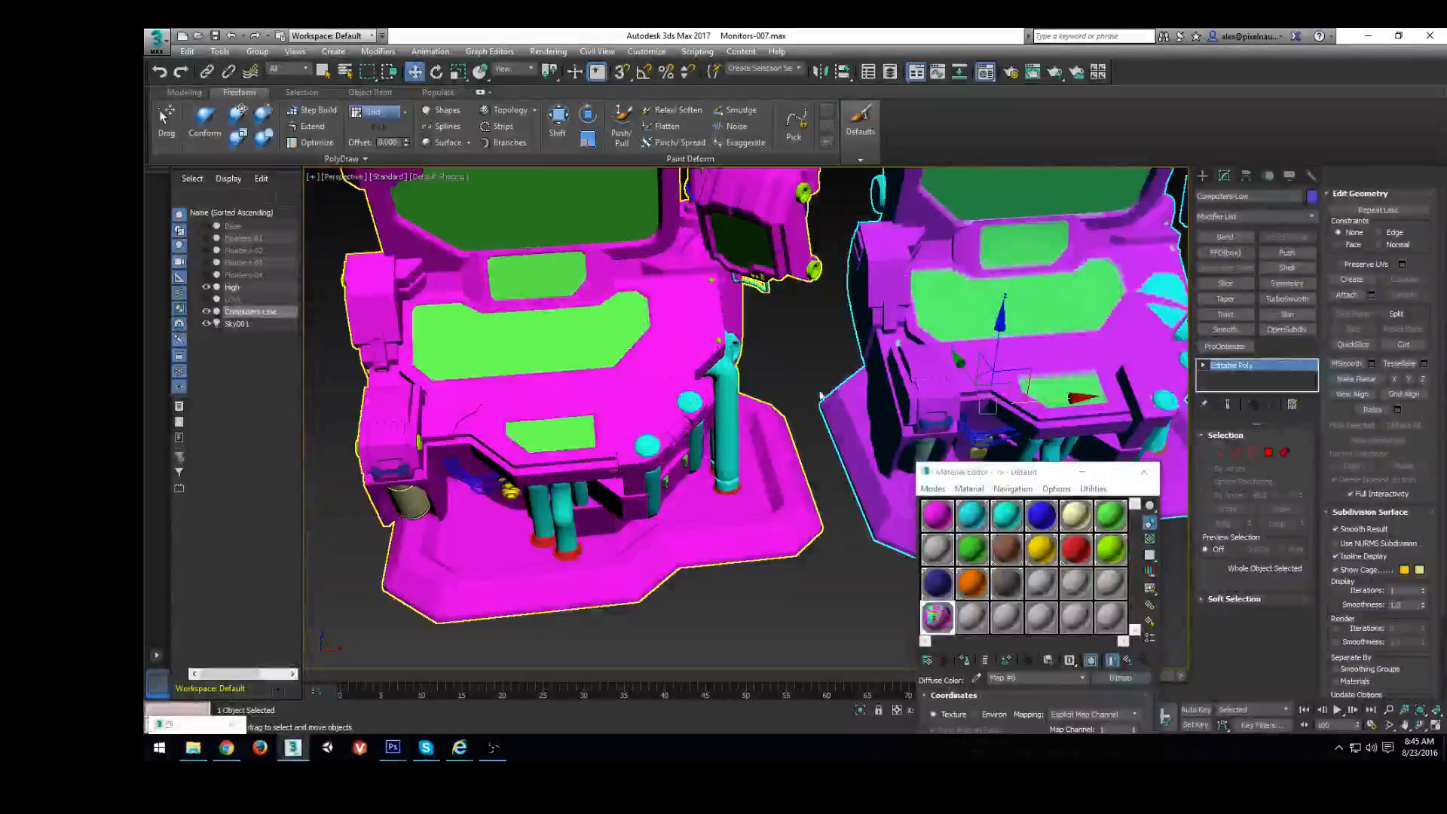
Close the Material Editor, then hide the High model and show the LOW mesh to check its geometry alone
{"action": "left_click", "coordinate": [1144, 474]}
{"action": "left_click", "coordinate": [627, 334]}
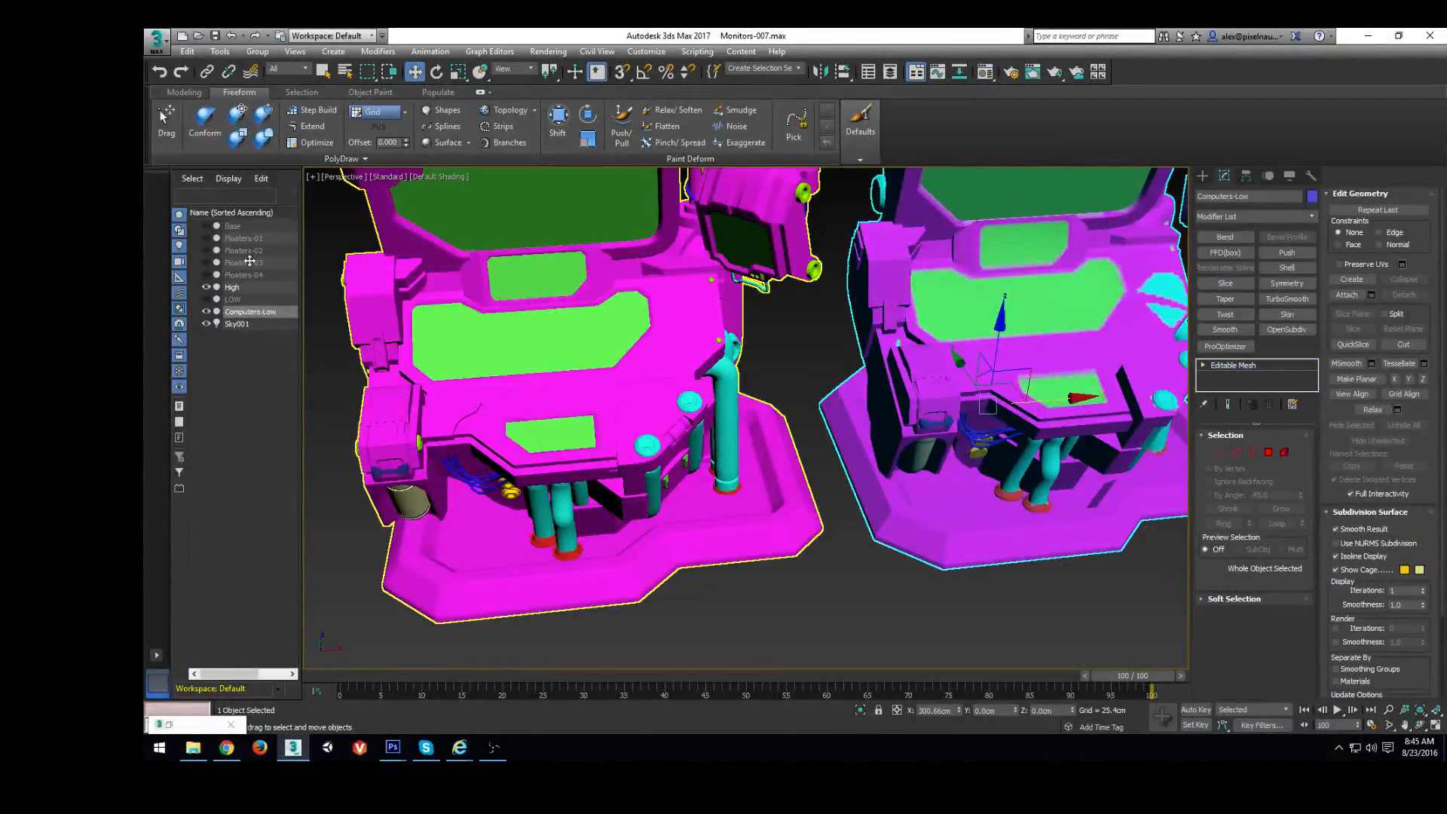
{"action": "left_click", "coordinate": [234, 287]}
{"action": "left_click", "coordinate": [206, 288]}
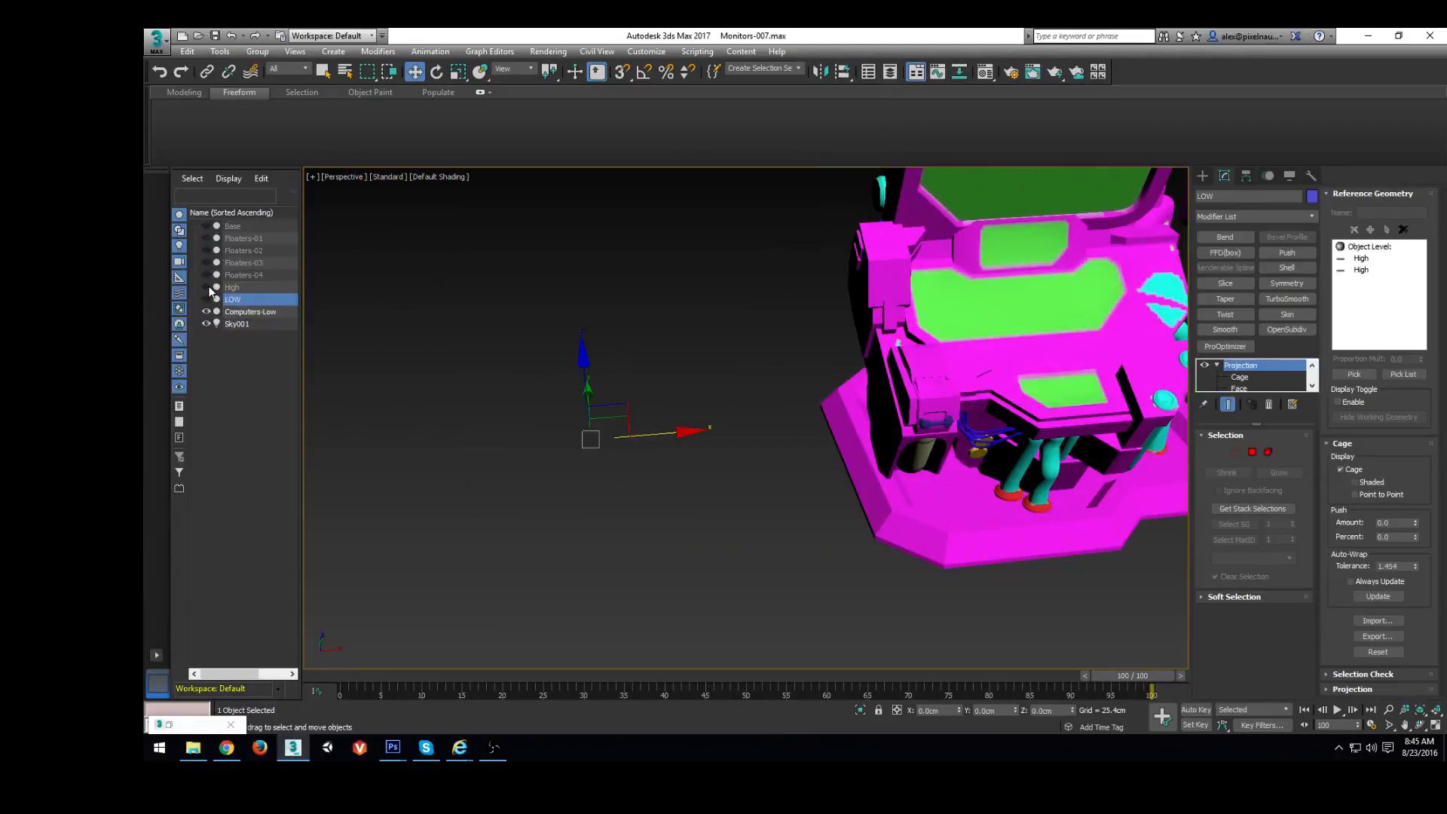
{"action": "left_click", "coordinate": [207, 299]}
{"action": "scroll", "coordinate": [693, 391], "scroll_direction": "up", "scroll_amount": 10}
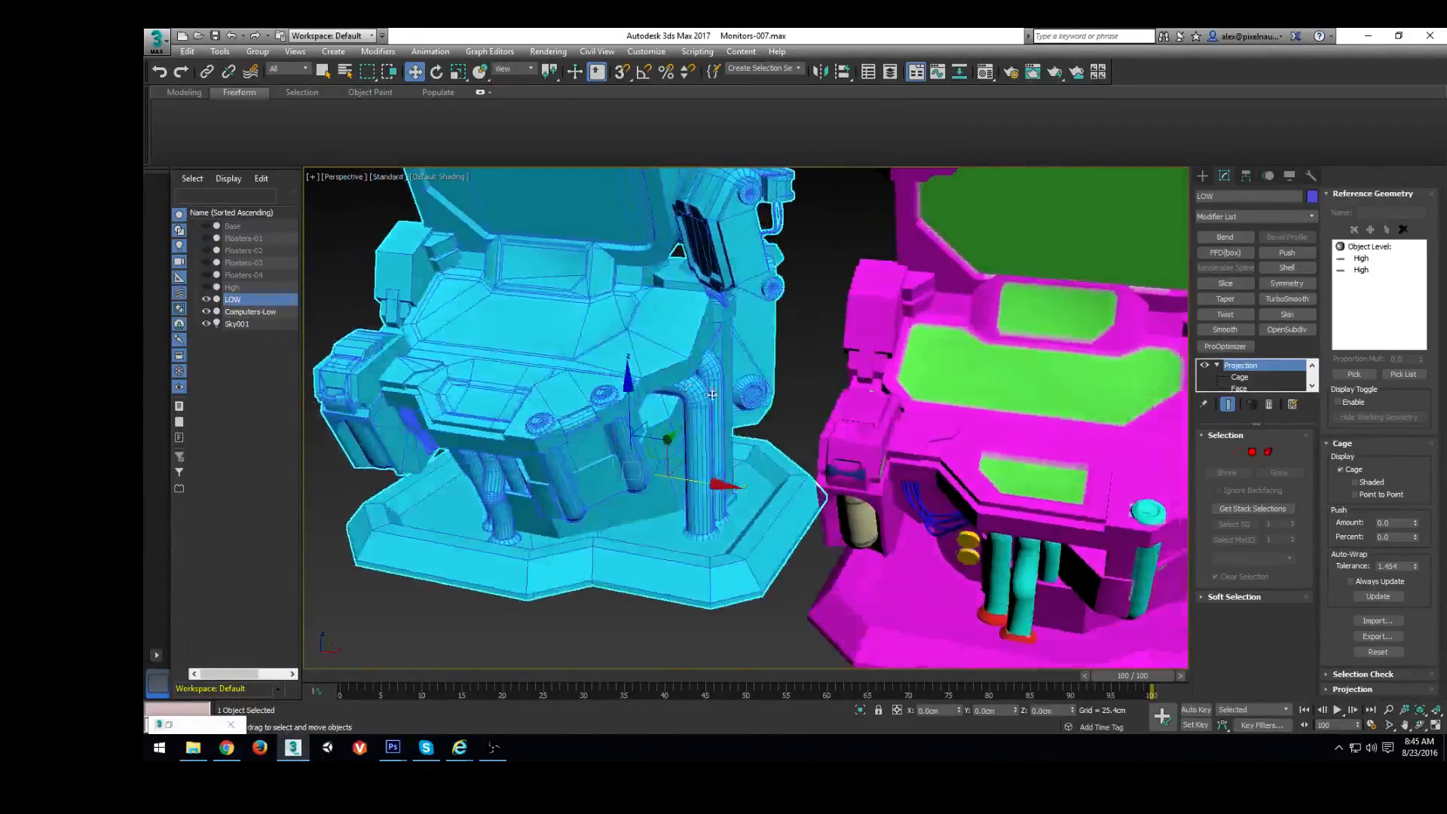
{"action": "middle_click_drag", "start_coordinate": [694, 391], "coordinate": [156, 350], "text": "alt"}
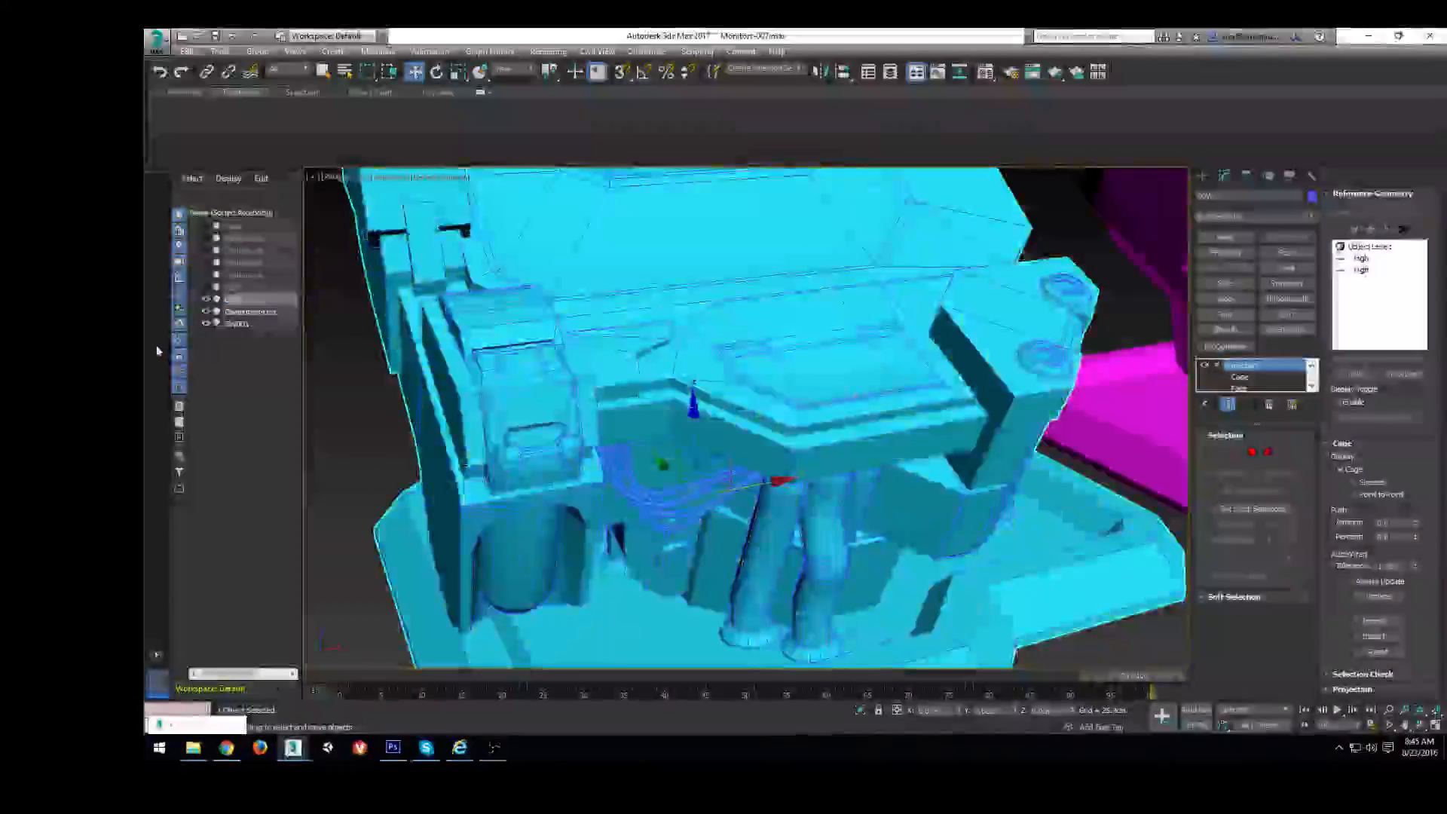
Show the High model again and examine close up where it overlaps the LOW mesh around the console's corner
{"action": "left_click", "coordinate": [206, 288]}
{"action": "middle_click_drag", "start_coordinate": [422, 452], "coordinate": [612, 637], "text": "alt"}
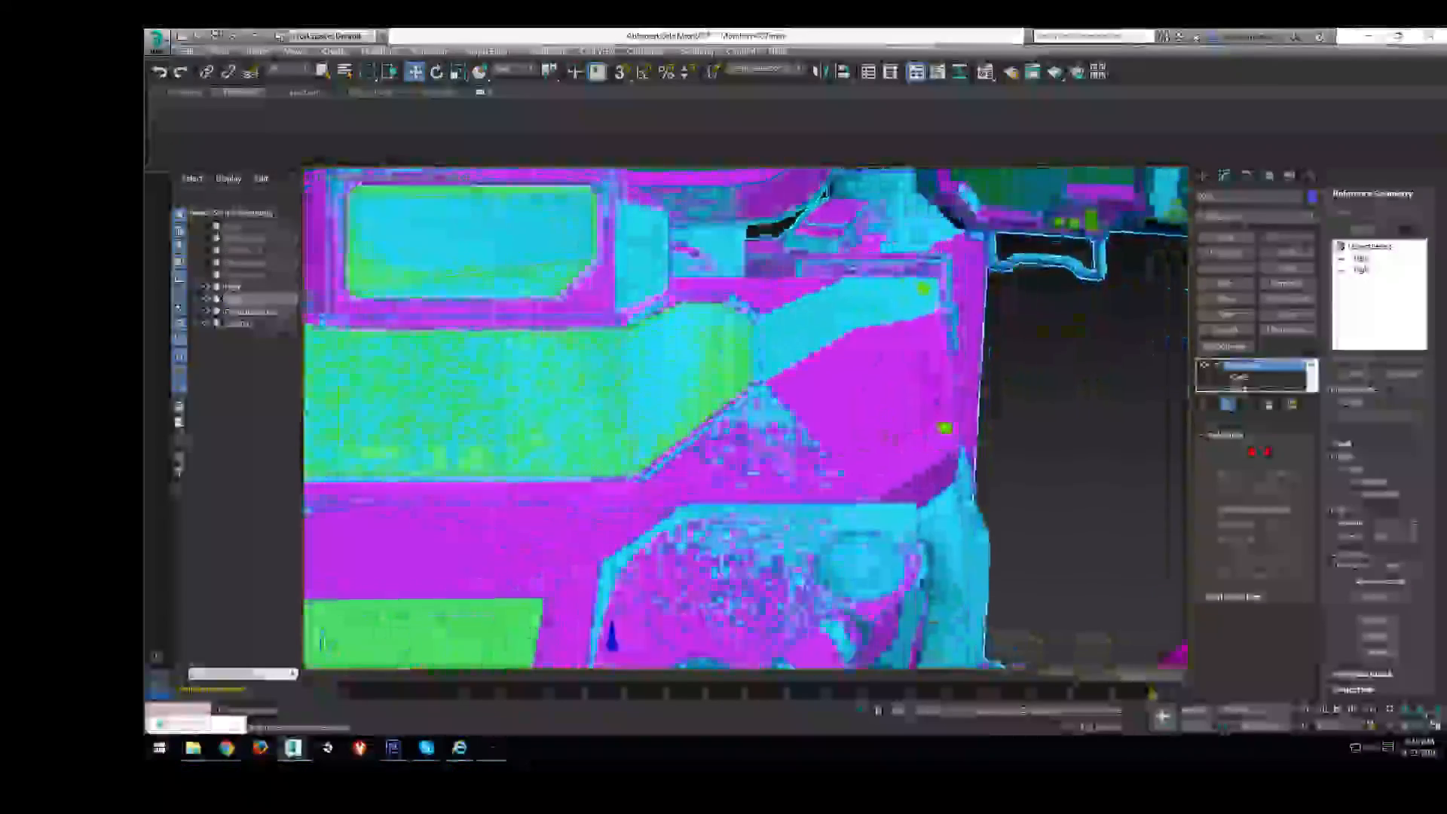
{"action": "scroll", "coordinate": [999, 422], "scroll_direction": "down", "scroll_amount": 6}
{"action": "middle_click_drag", "start_coordinate": [995, 430], "coordinate": [1001, 459]}
{"action": "scroll", "coordinate": [961, 453], "scroll_direction": "up", "scroll_amount": 5}
{"action": "scroll", "coordinate": [961, 454], "scroll_direction": "down", "scroll_amount": 5}
{"action": "scroll", "coordinate": [575, 400], "scroll_direction": "up", "scroll_amount": 8}
{"action": "middle_click_drag", "start_coordinate": [575, 400], "coordinate": [733, 408], "text": "alt"}
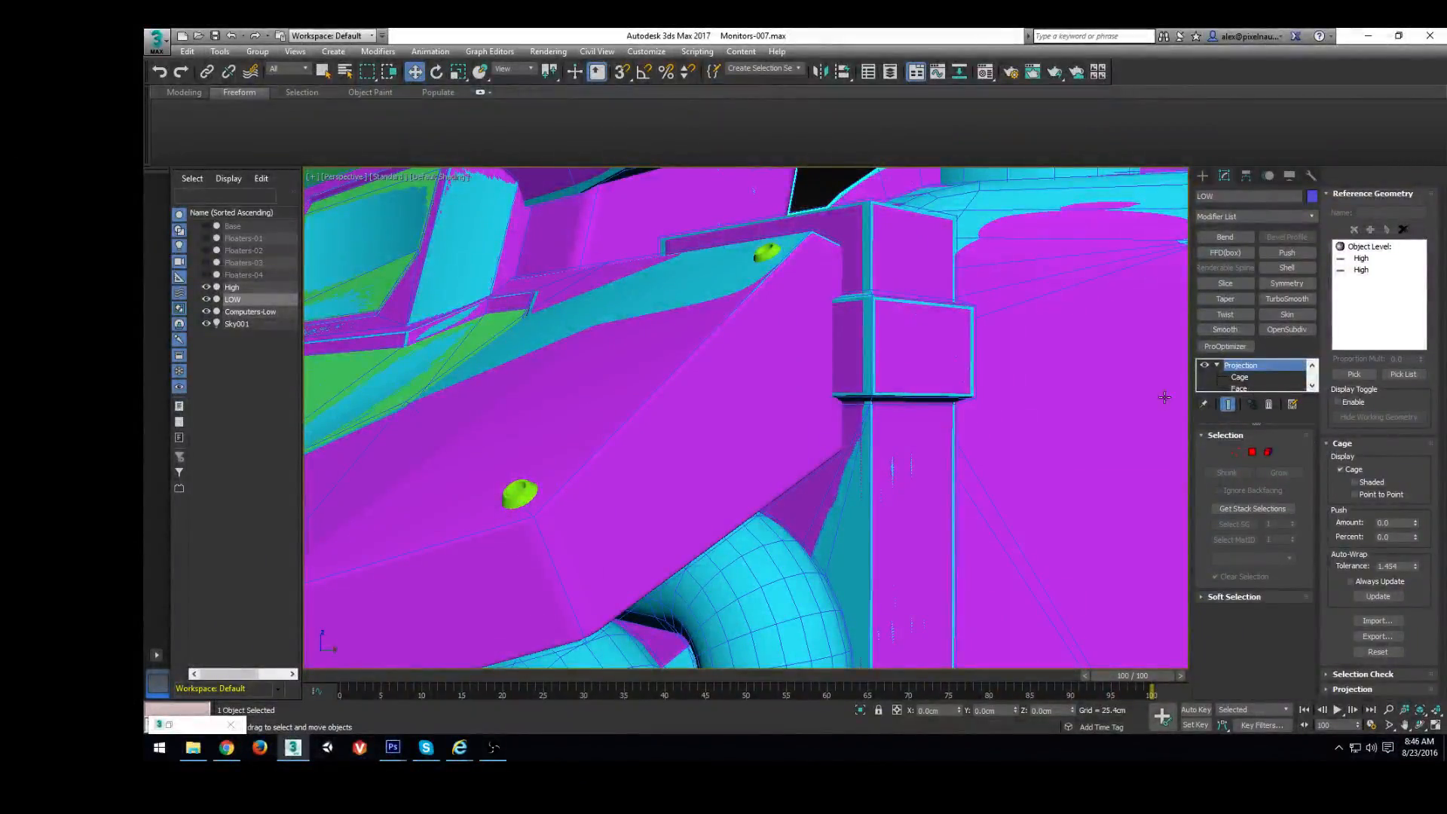
Push the LOW object's projection cage outward by about 0.18
{"action": "left_click", "coordinate": [1259, 386]}
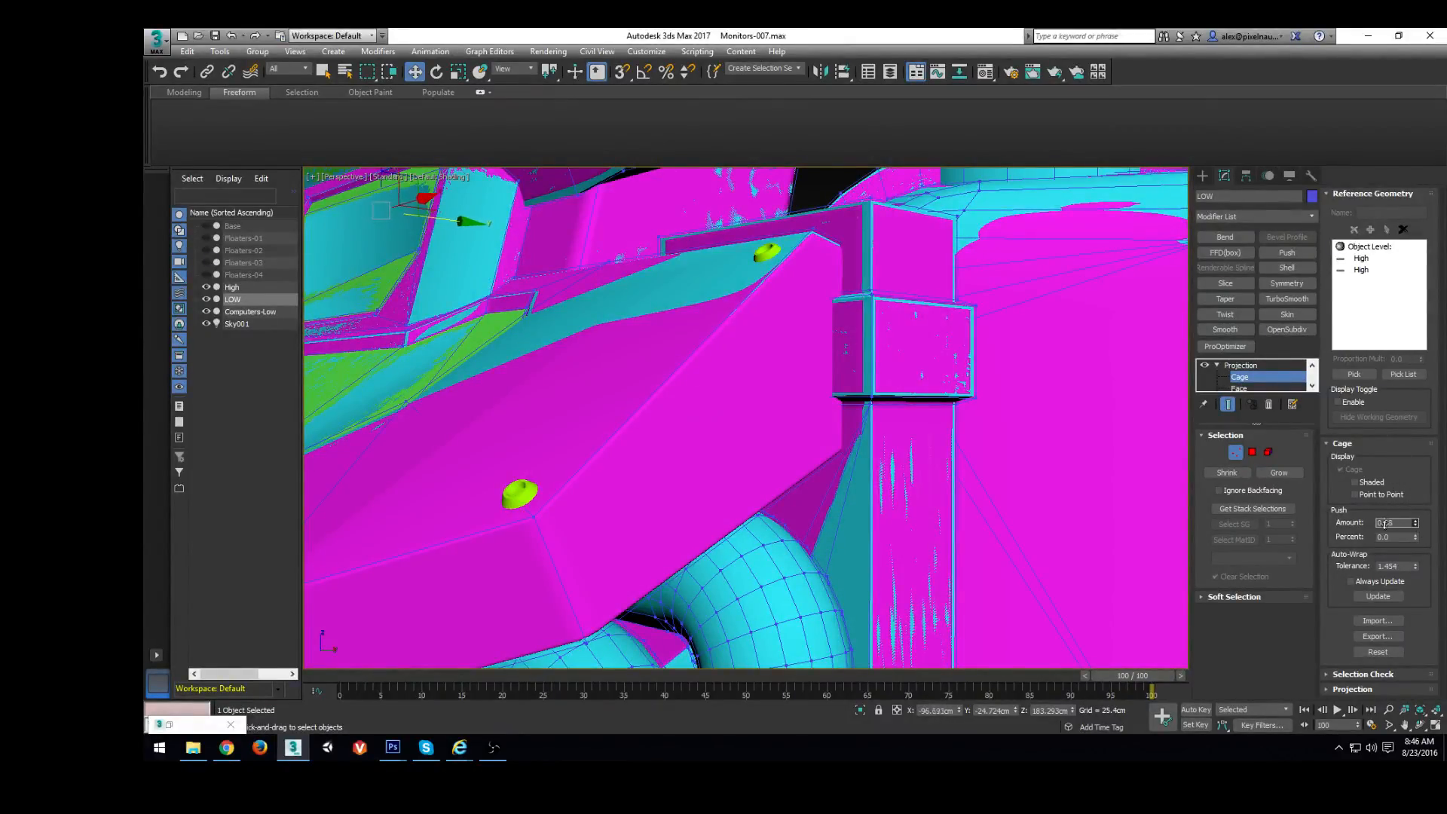
{"action": "left_click", "coordinate": [1257, 373]}
{"action": "left_click_drag", "start_coordinate": [1417, 525], "coordinate": [1416, 510]}
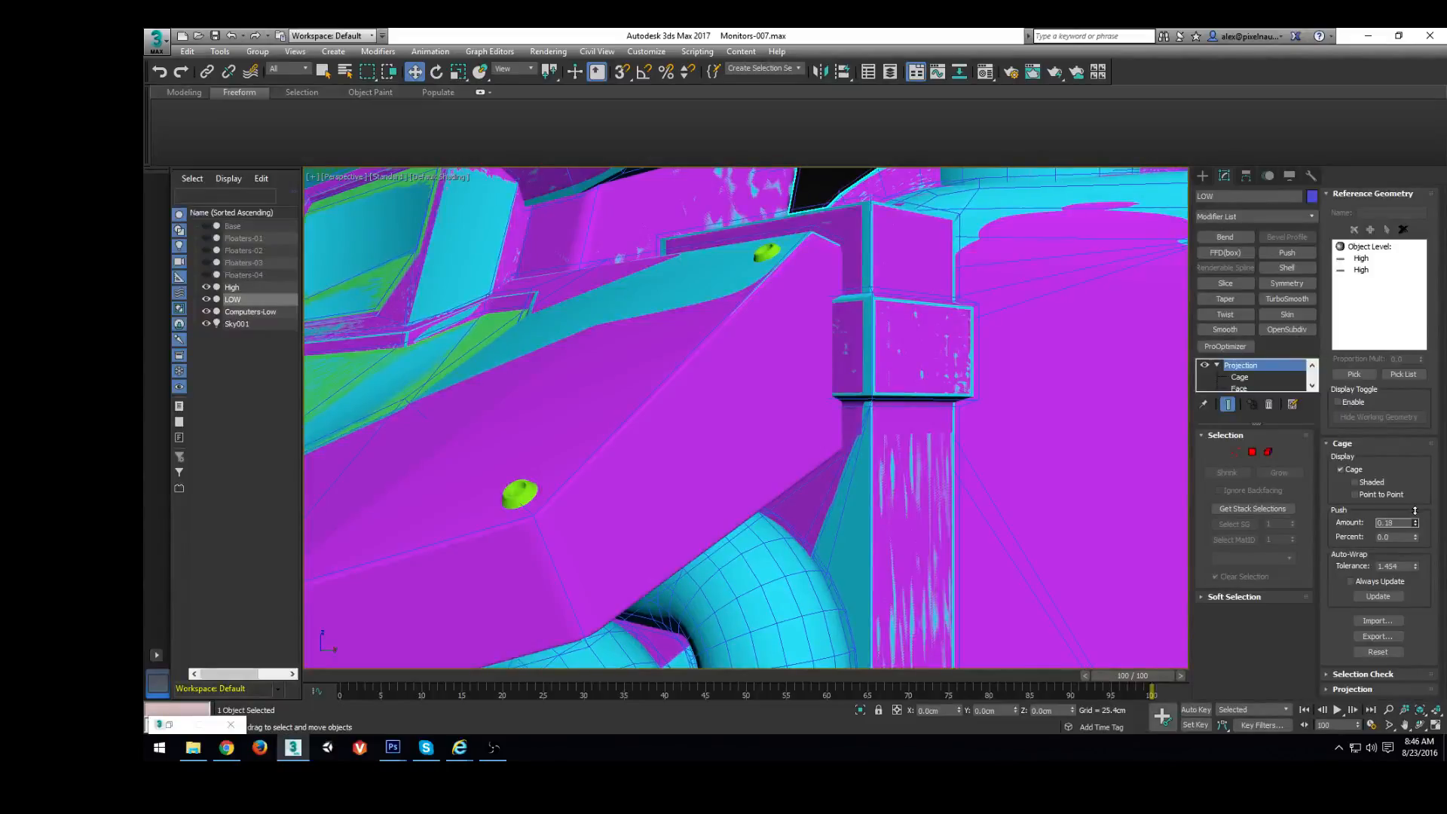
Add an Unwrap UVW modifier to the LOW object and open its UV layout in the UV editor, beside the viewport
{"action": "scroll", "coordinate": [779, 475], "scroll_direction": "down", "scroll_amount": 3}
{"action": "middle_click_drag", "start_coordinate": [778, 475], "coordinate": [1128, 501], "text": "alt"}
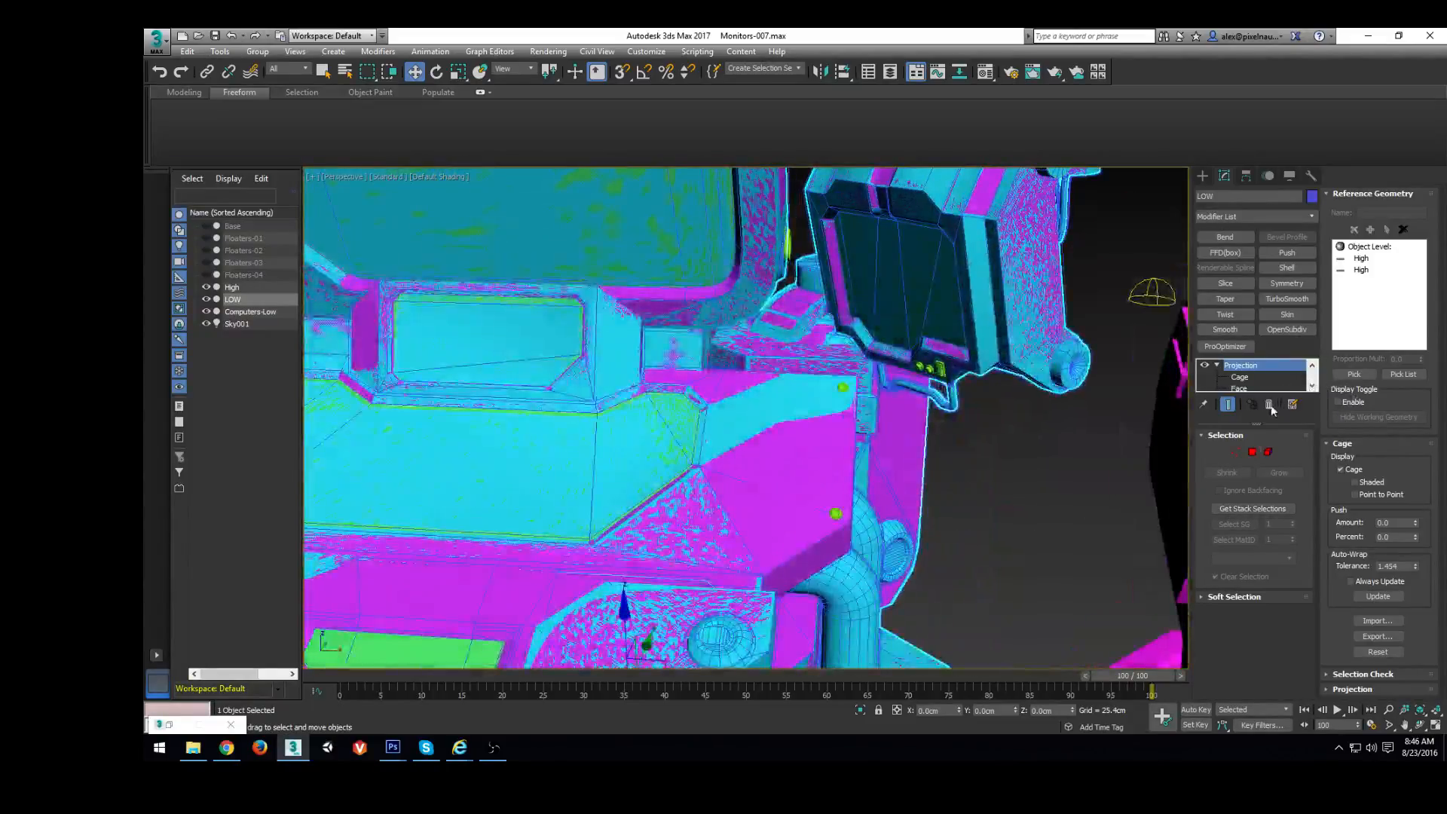
{"action": "middle_click_drag", "start_coordinate": [868, 495], "coordinate": [820, 469]}
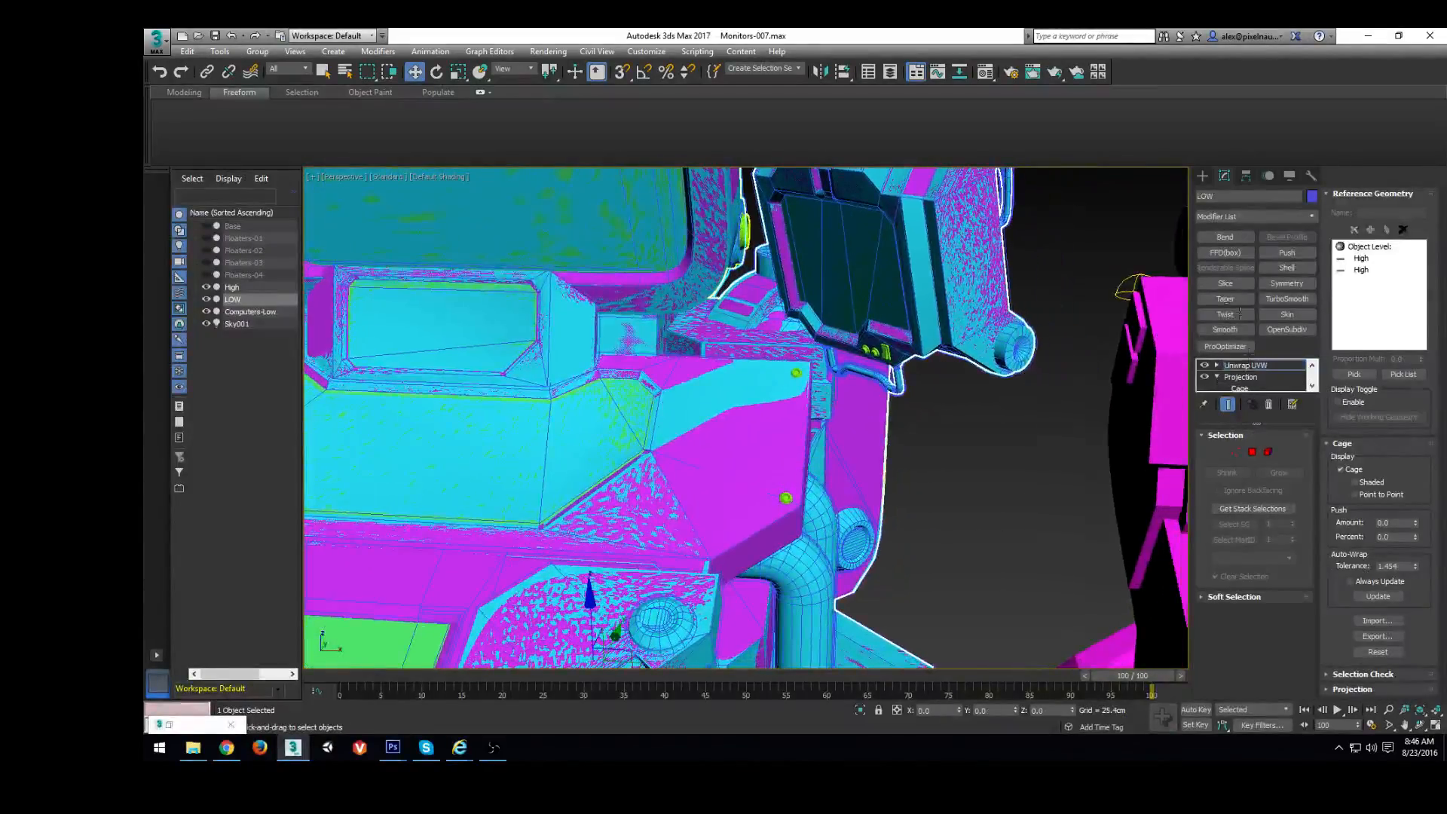
{"action": "left_click", "coordinate": [1364, 214]}
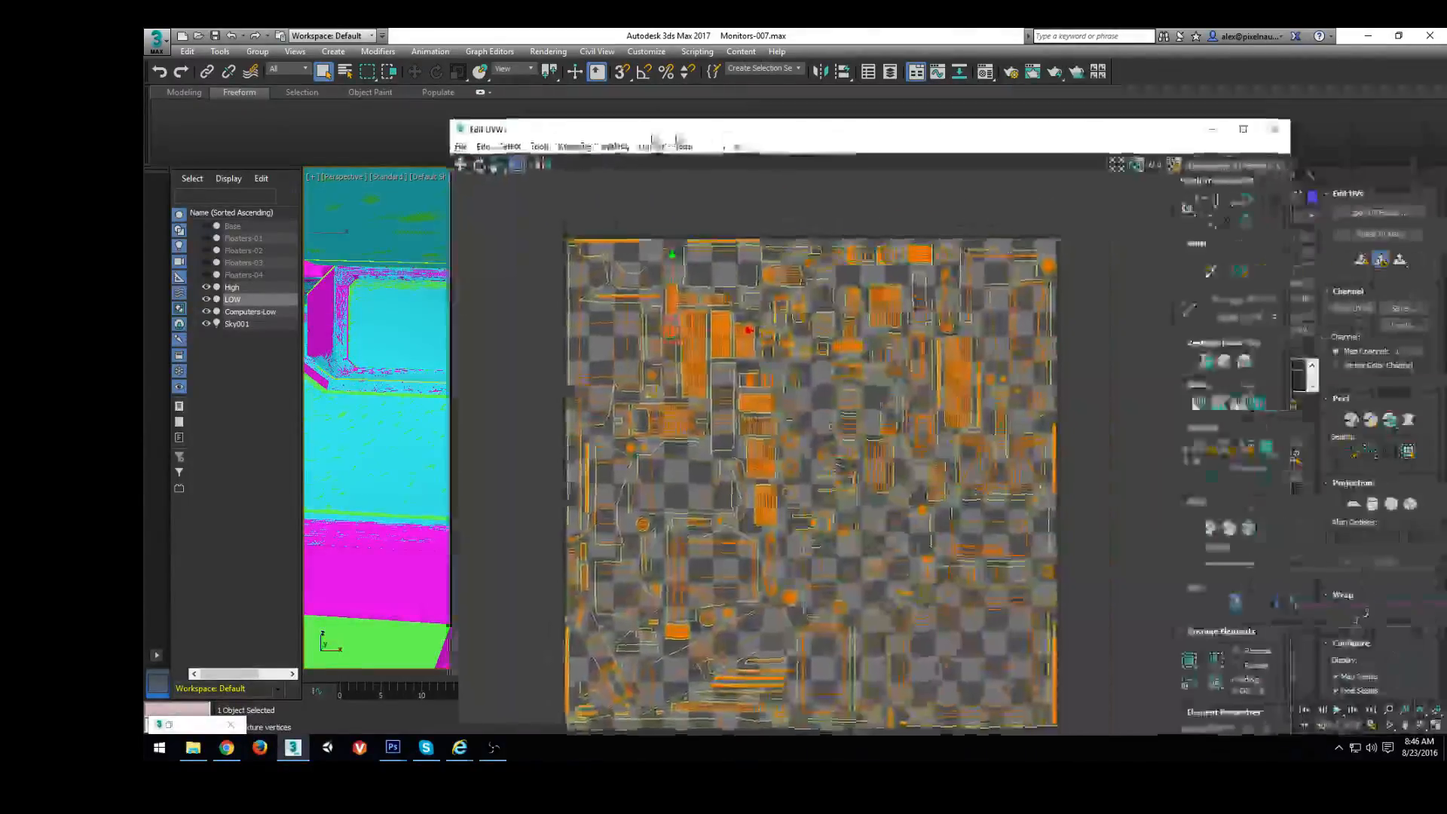
{"action": "left_click_drag", "start_coordinate": [686, 136], "coordinate": [334, 122]}
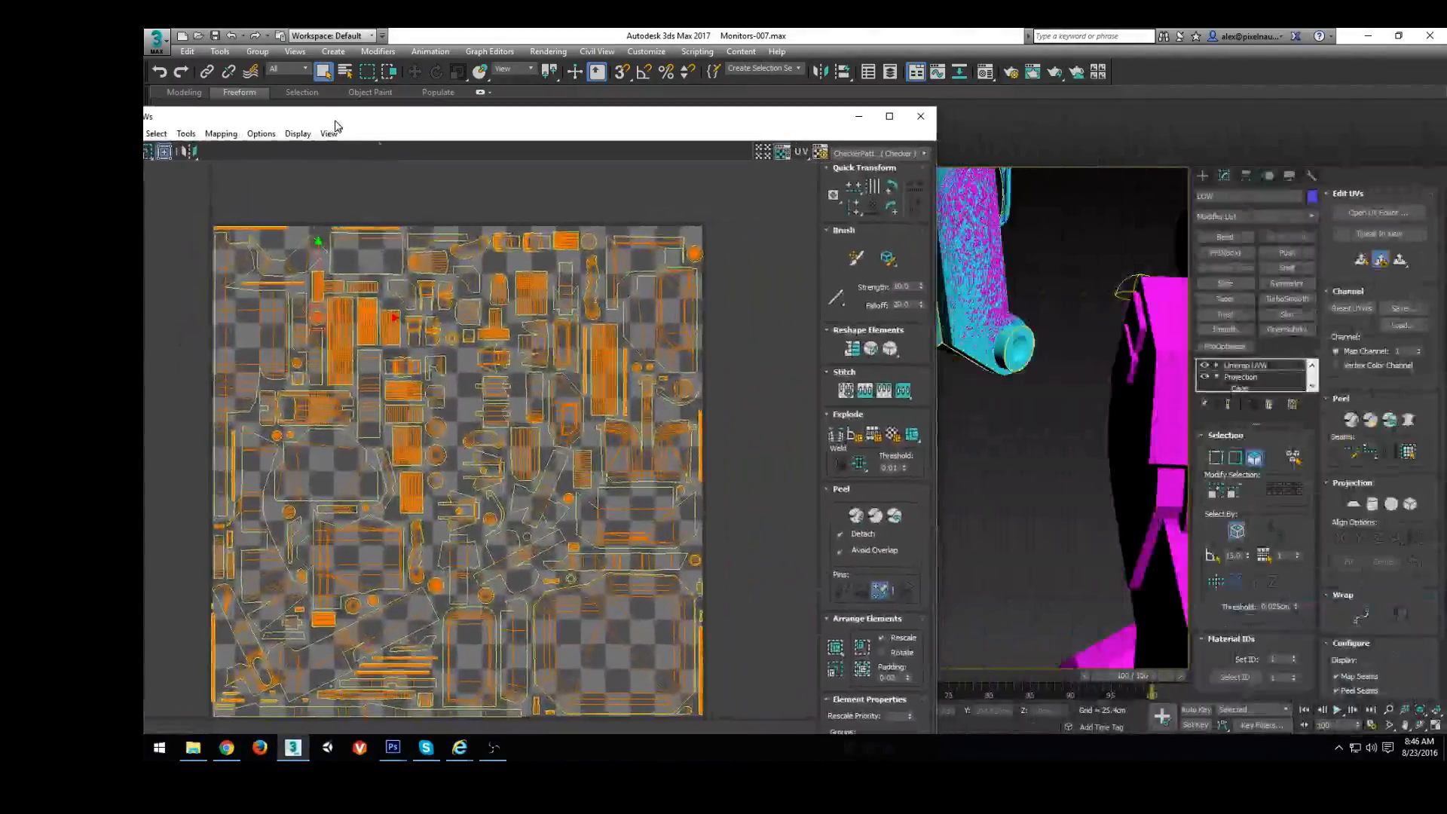
{"action": "scroll", "coordinate": [537, 450], "scroll_direction": "down", "scroll_amount": 2}
{"action": "scroll", "coordinate": [537, 478], "scroll_direction": "up", "scroll_amount": 1}
{"action": "scroll", "coordinate": [536, 477], "scroll_direction": "up", "scroll_amount": 1}
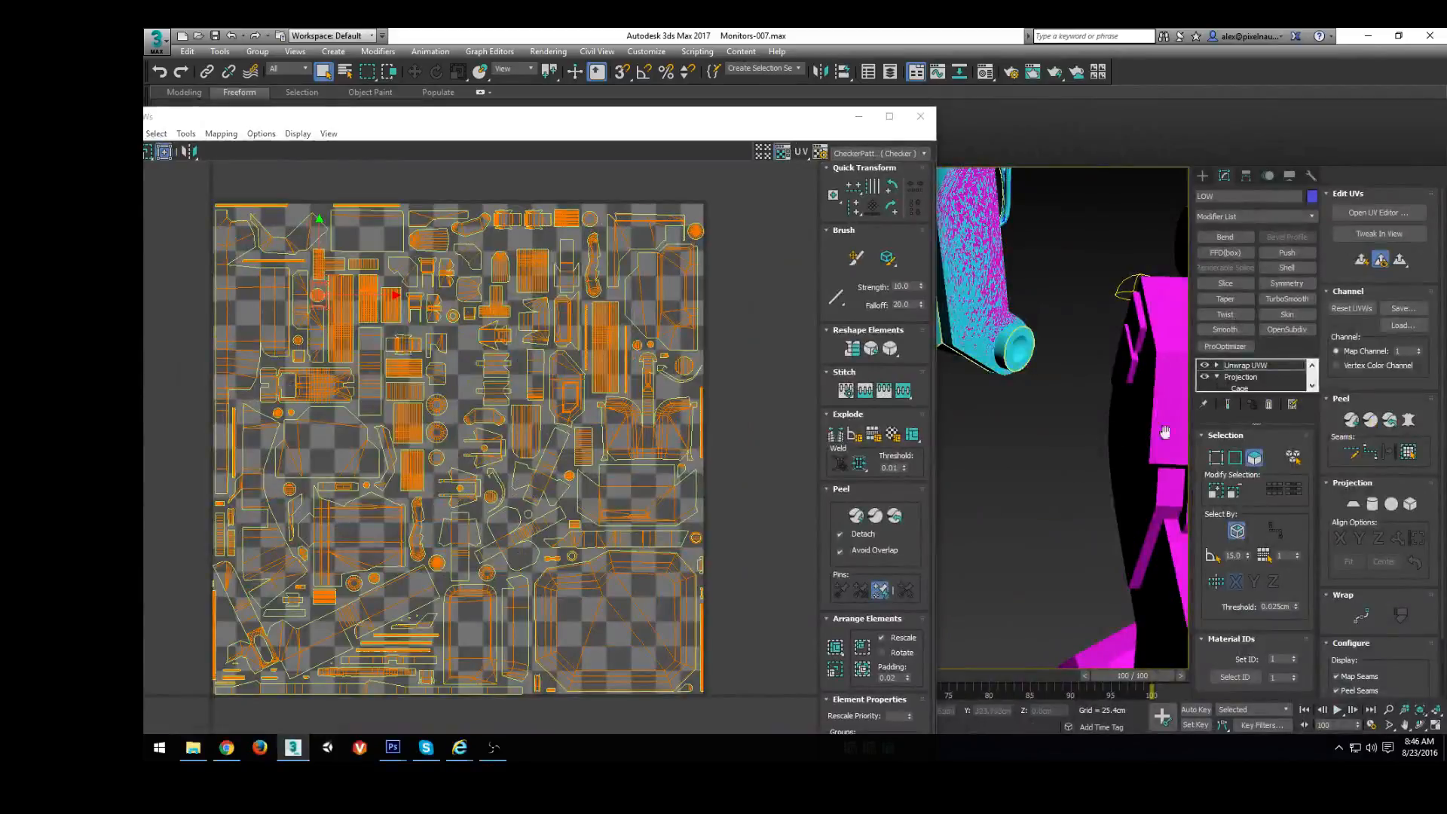
Resize the UV editor window and place it so the console stays visible beside it in the viewport
{"action": "middle_click_drag", "start_coordinate": [1133, 432], "coordinate": [1295, 442]}
{"action": "scroll", "coordinate": [1011, 444], "scroll_direction": "down", "scroll_amount": 1}
{"action": "left_click_drag", "start_coordinate": [411, 119], "coordinate": [441, 34]}
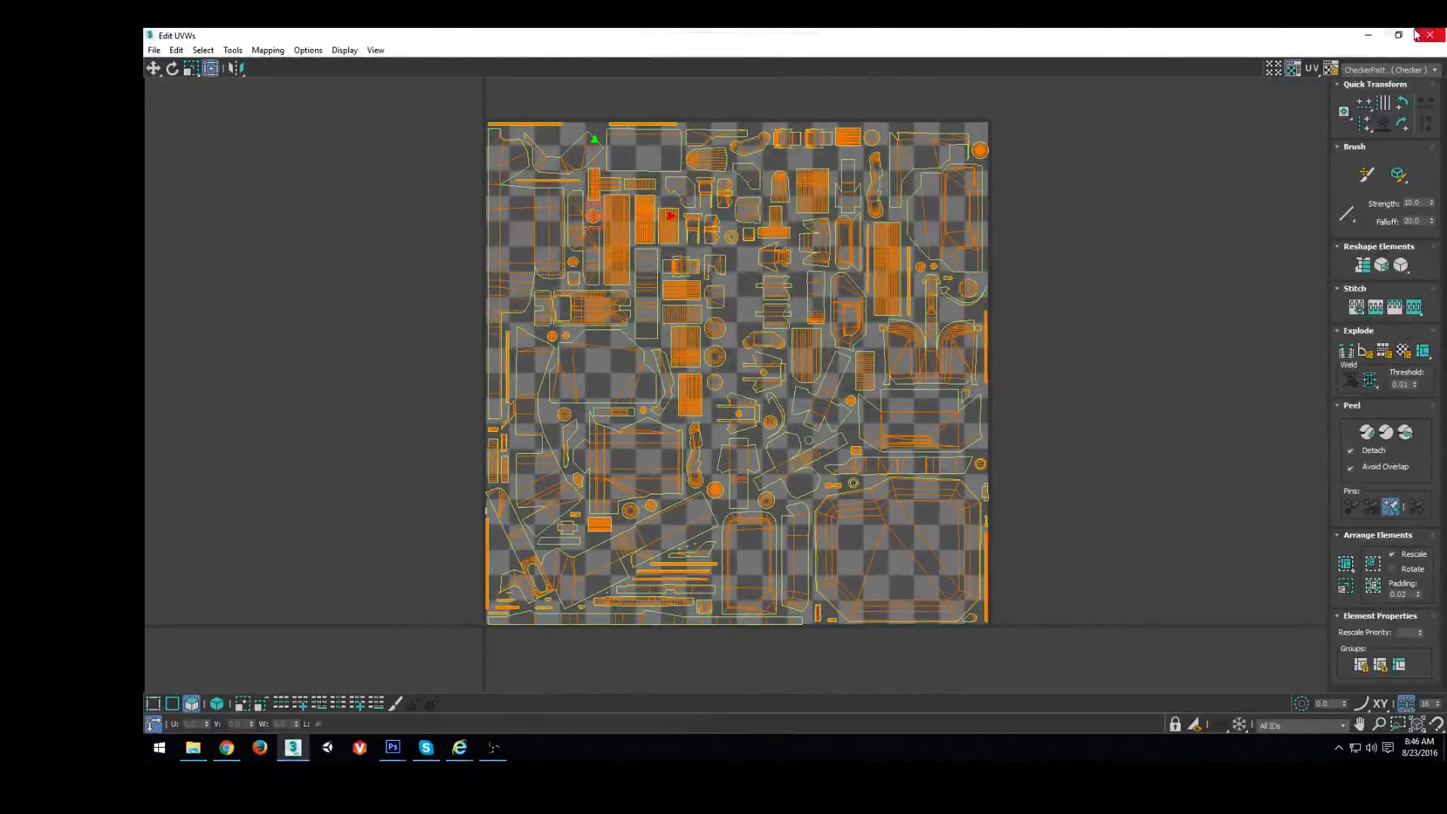
{"action": "left_click", "coordinate": [1399, 35]}
{"action": "left_click_drag", "start_coordinate": [560, 125], "coordinate": [585, 67]}
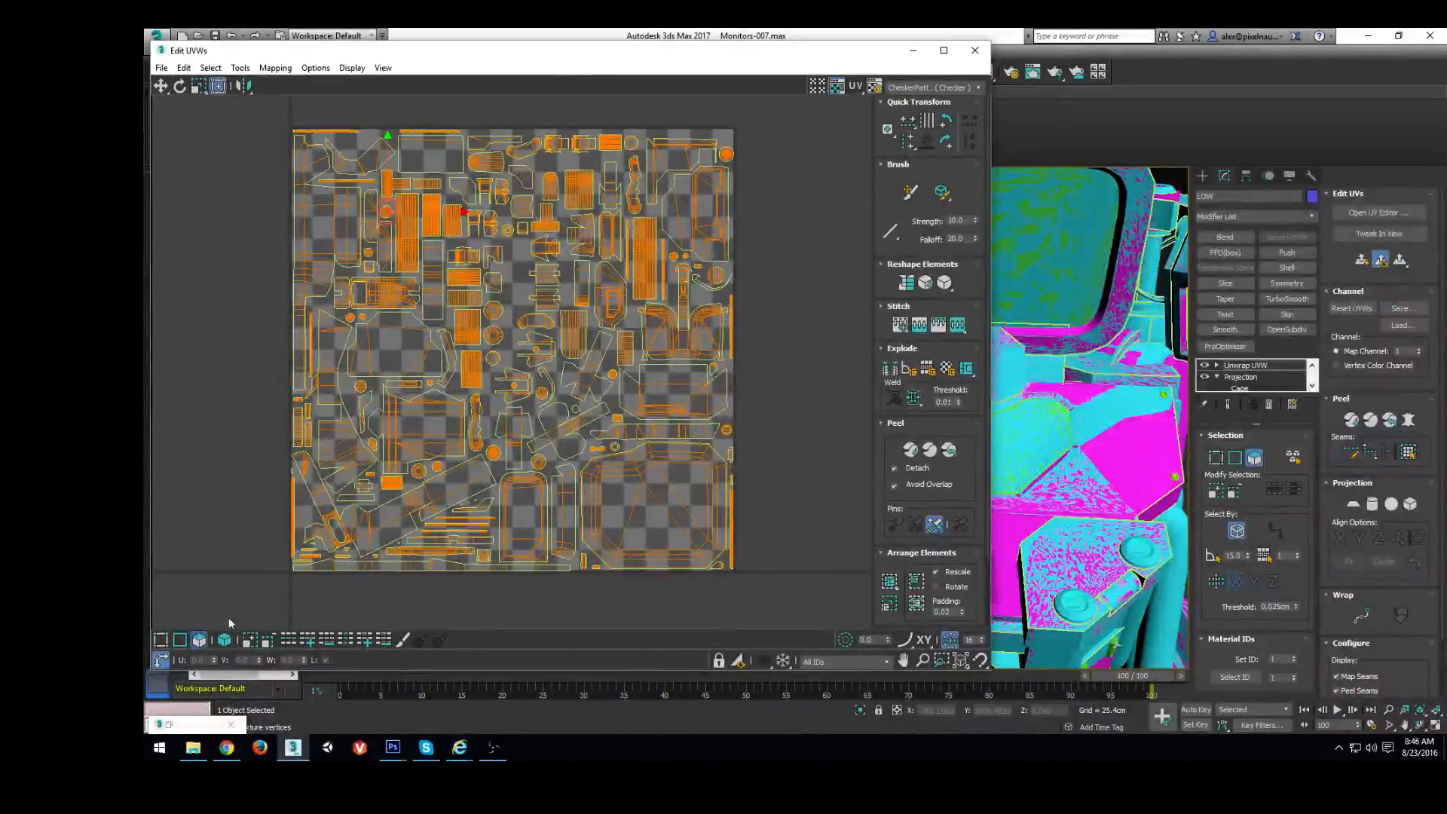
Select the face at the console's side corner, hide the checker background in the UV editor and try to move that face's UVs
{"action": "left_click", "coordinate": [1107, 400]}
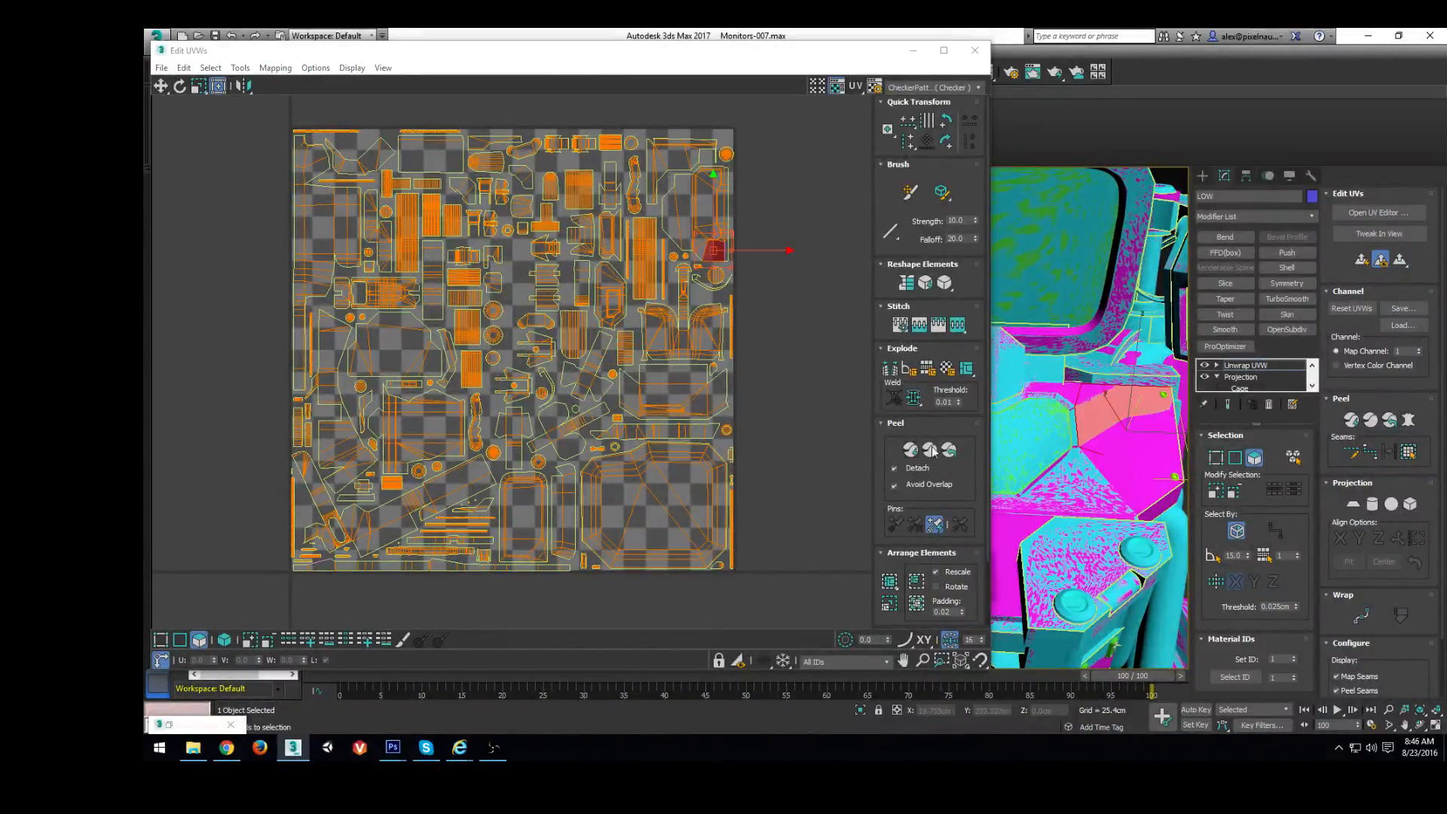
{"action": "scroll", "coordinate": [720, 257], "scroll_direction": "up", "scroll_amount": 5}
{"action": "left_click", "coordinate": [780, 334]}
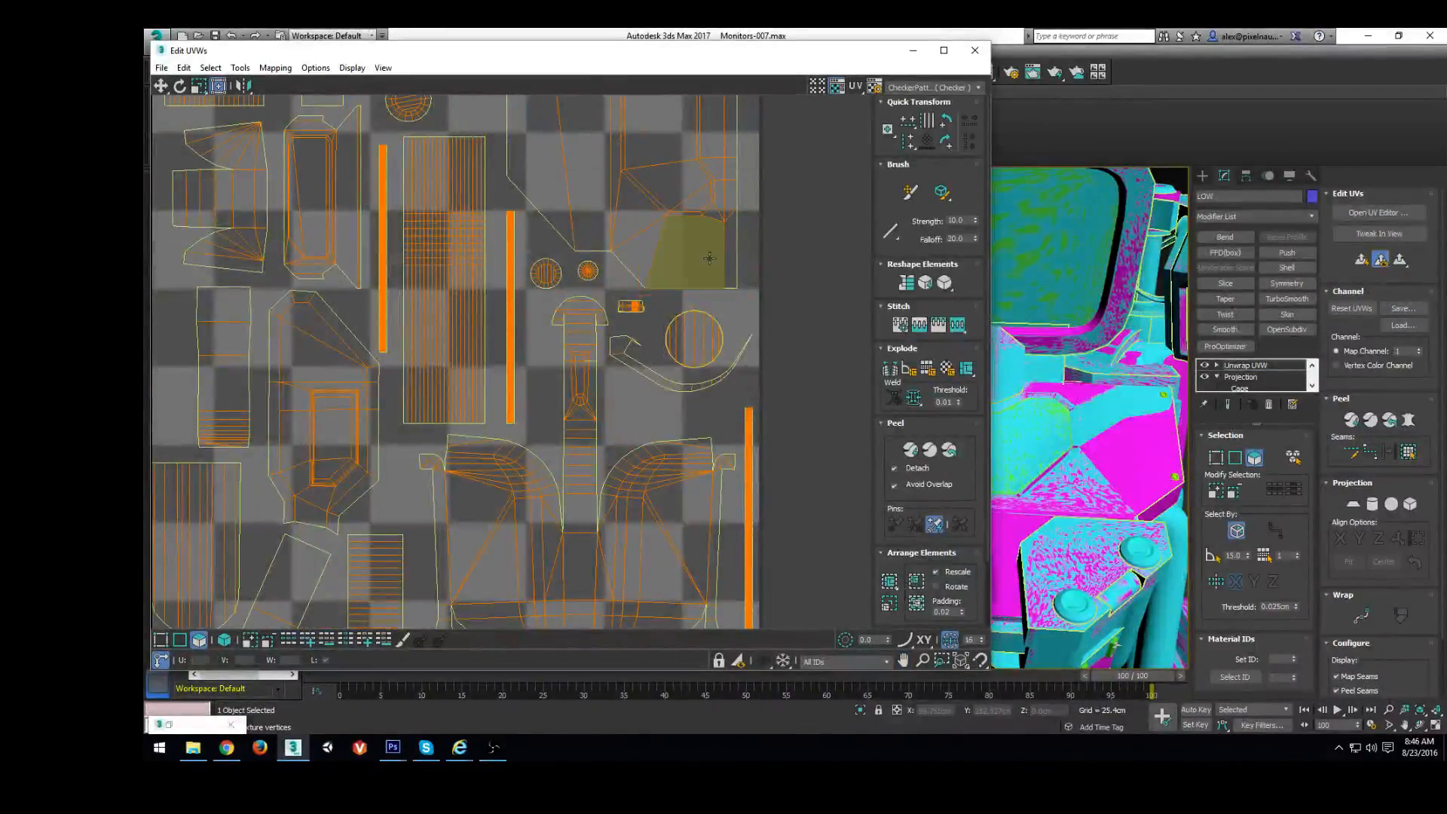
{"action": "left_click", "coordinate": [837, 89]}
{"action": "left_click", "coordinate": [720, 226]}
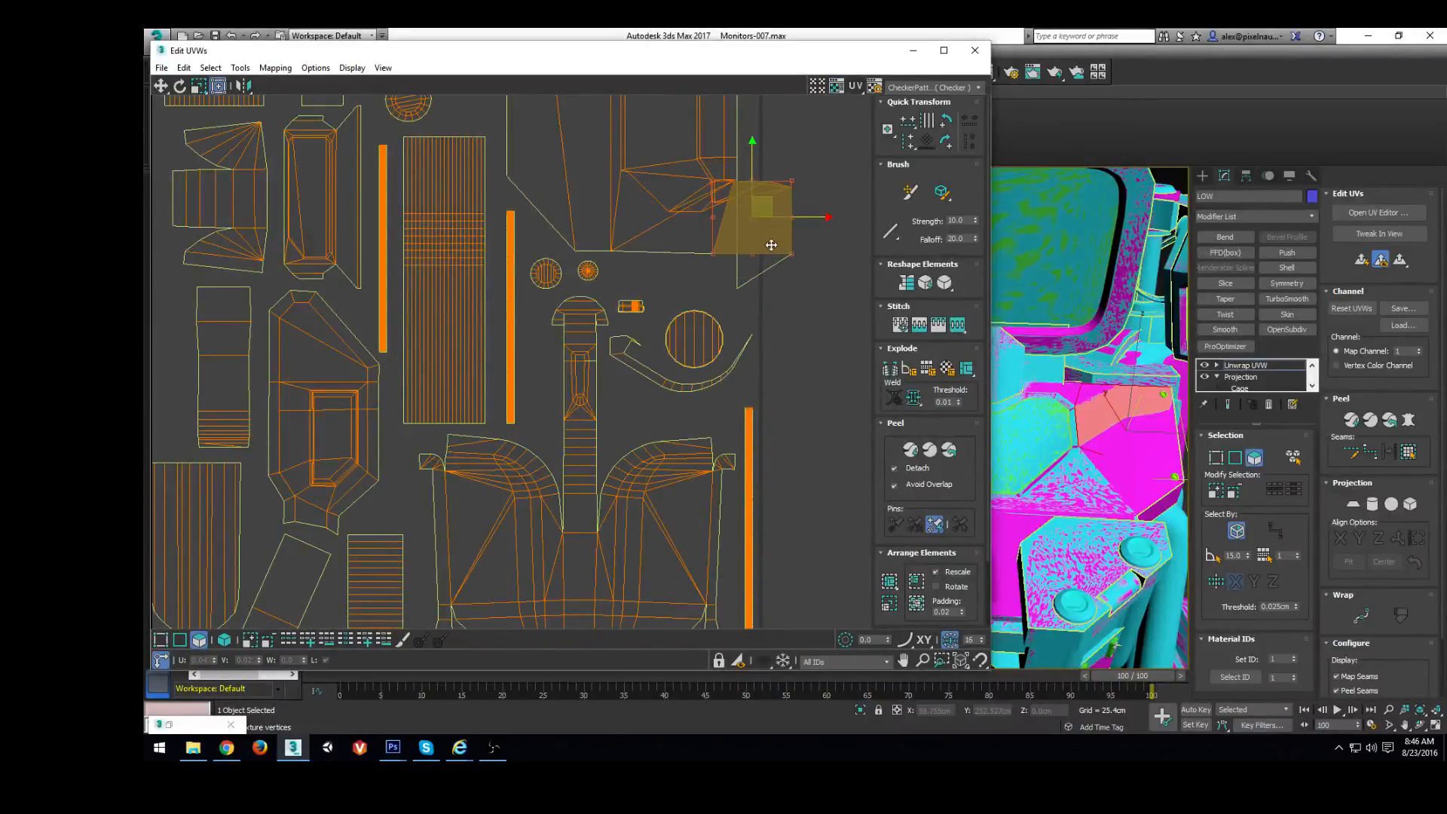
Examine the corner face's UV shell at vertex level and compare it with the console model in the viewport
{"action": "key", "text": "1"}
{"action": "scroll", "coordinate": [716, 204], "scroll_direction": "up", "scroll_amount": 3}
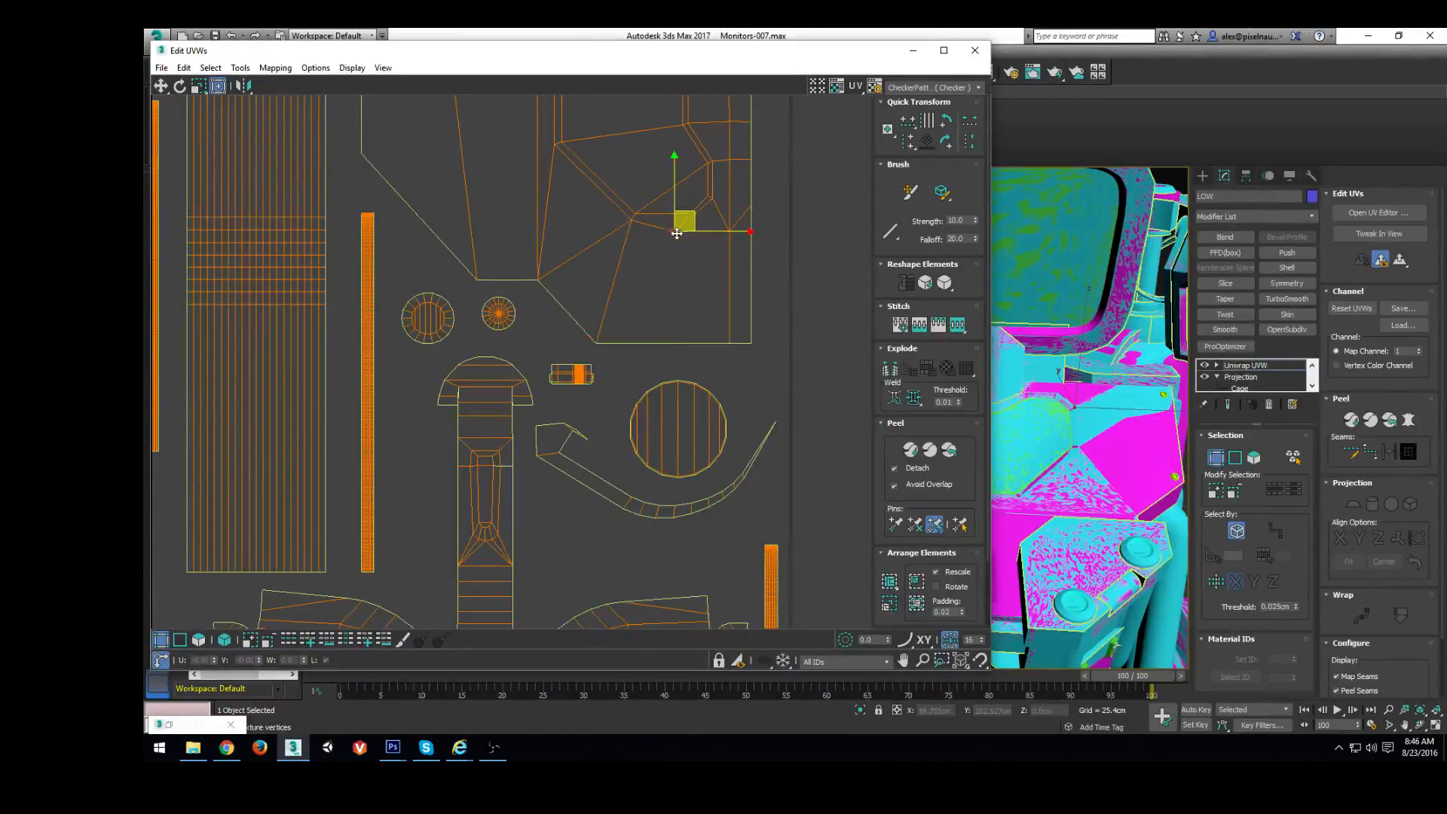
{"action": "scroll", "coordinate": [643, 338], "scroll_direction": "down", "scroll_amount": 5}
{"action": "scroll", "coordinate": [1084, 464], "scroll_direction": "down", "scroll_amount": 4}
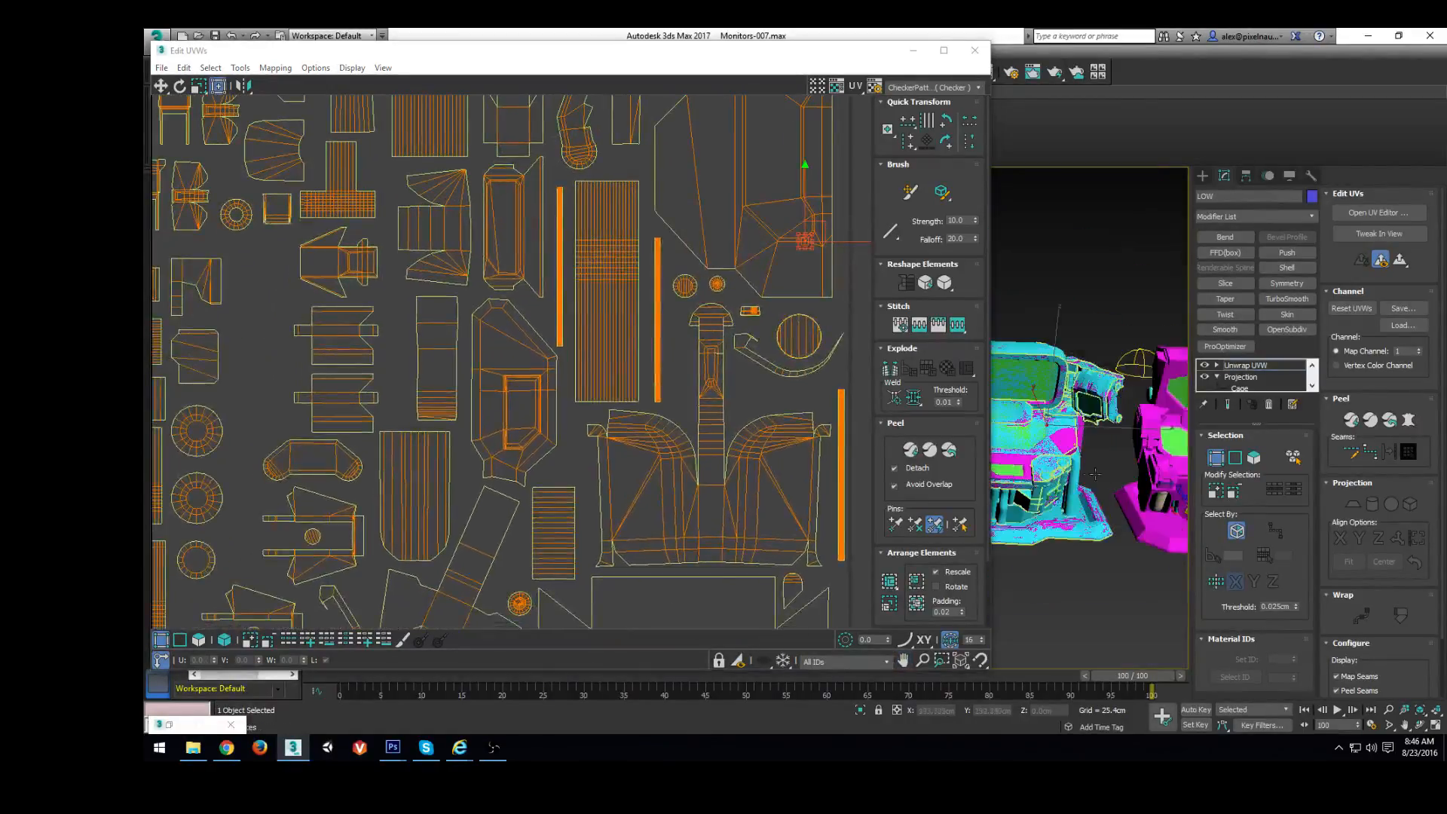
{"action": "scroll", "coordinate": [1084, 463], "scroll_direction": "up", "scroll_amount": 4}
{"action": "middle_click_drag", "start_coordinate": [1084, 464], "coordinate": [1021, 490], "text": "alt"}
{"action": "scroll", "coordinate": [1021, 490], "scroll_direction": "down", "scroll_amount": 4}
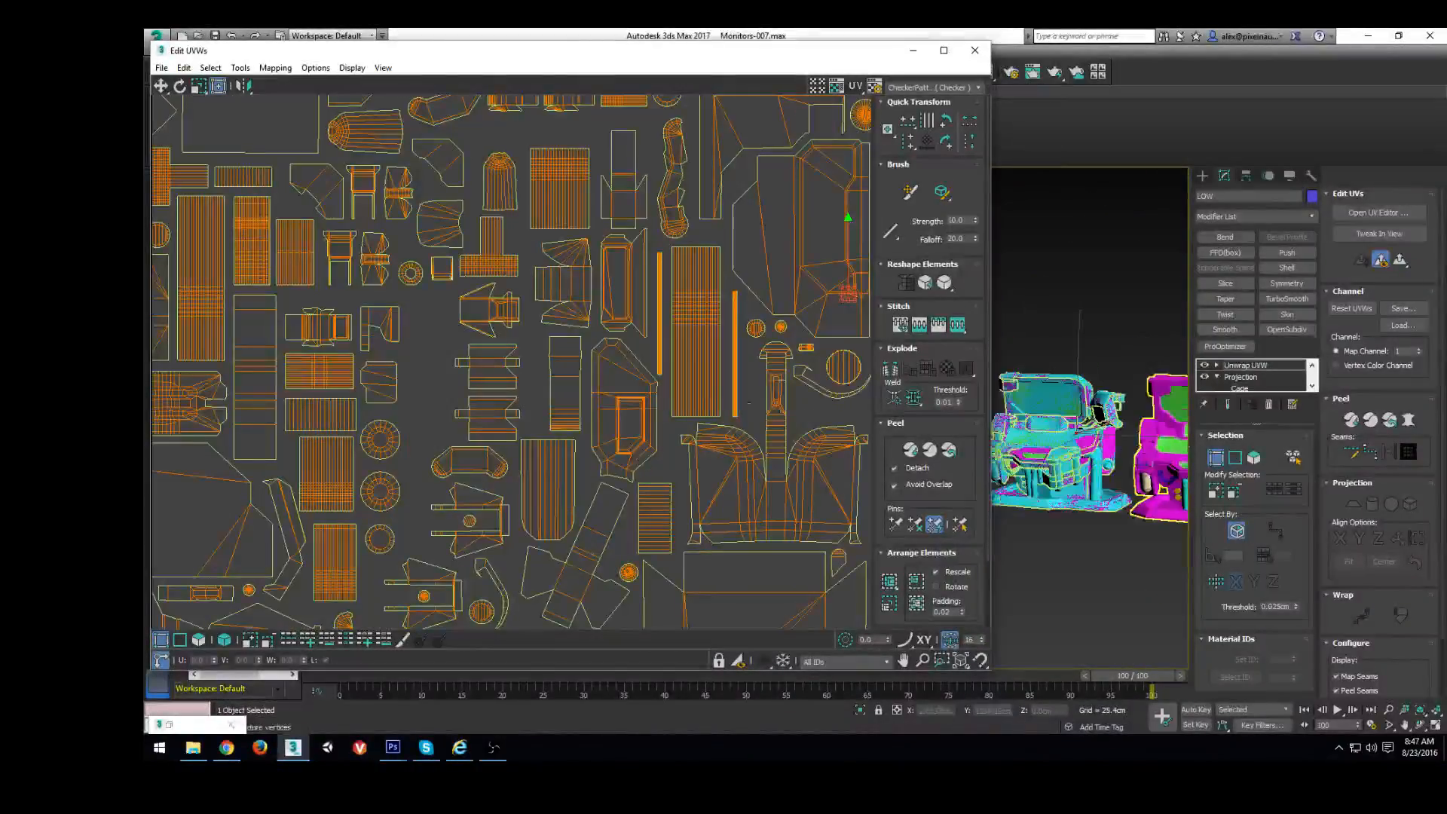
Locate the UV shell of the console's side supports and examine its vertices in the UV layout
{"action": "scroll", "coordinate": [695, 408], "scroll_direction": "up", "scroll_amount": 1}
{"action": "middle_click_drag", "start_coordinate": [1156, 475], "coordinate": [1141, 426]}
{"action": "scroll", "coordinate": [1101, 433], "scroll_direction": "up", "scroll_amount": 3}
{"action": "scroll", "coordinate": [1040, 381], "scroll_direction": "up", "scroll_amount": 2}
{"action": "scroll", "coordinate": [789, 360], "scroll_direction": "down", "scroll_amount": 5}
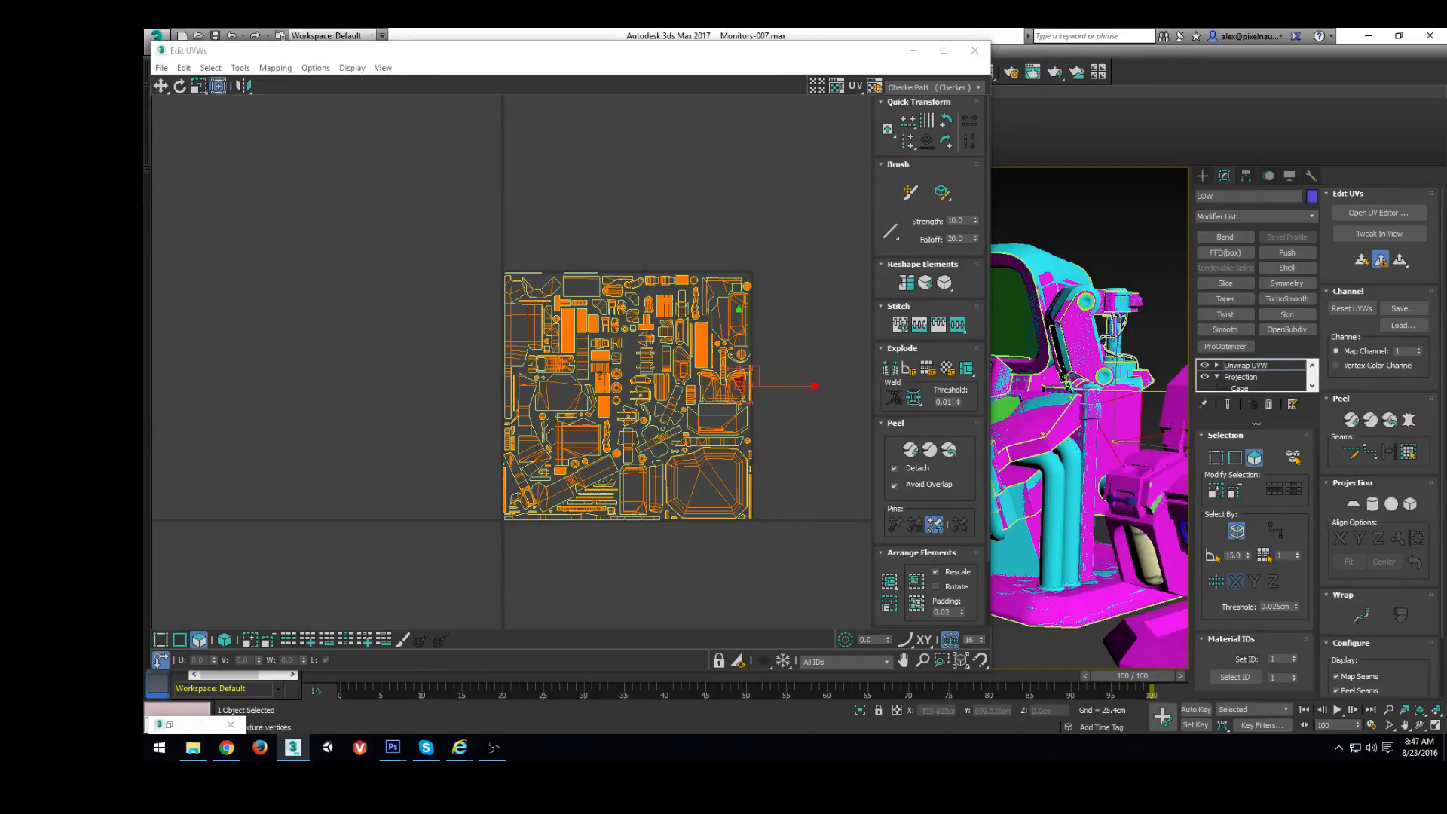
{"action": "scroll", "coordinate": [753, 380], "scroll_direction": "up", "scroll_amount": 10}
{"action": "scroll", "coordinate": [718, 367], "scroll_direction": "down", "scroll_amount": 3}
{"action": "key", "text": "1"}
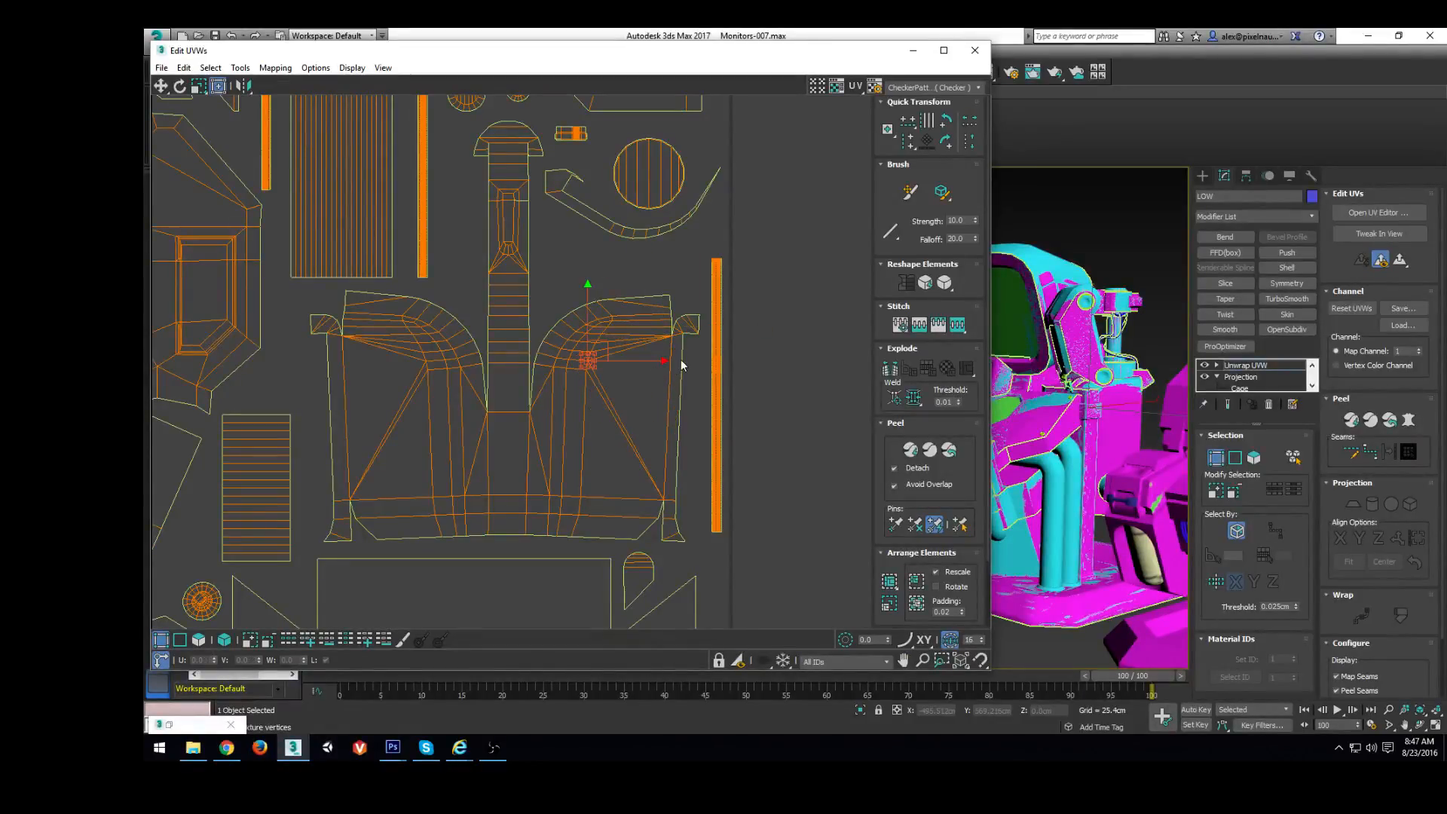
Close the UV editor and delete the Unwrap UVW modifier from the LOW object
{"action": "left_click", "coordinate": [981, 52]}
{"action": "middle_click_drag", "start_coordinate": [669, 366], "coordinate": [806, 421], "text": "alt"}
{"action": "scroll", "coordinate": [796, 420], "scroll_direction": "down", "scroll_amount": 5}
{"action": "key", "text": "z"}
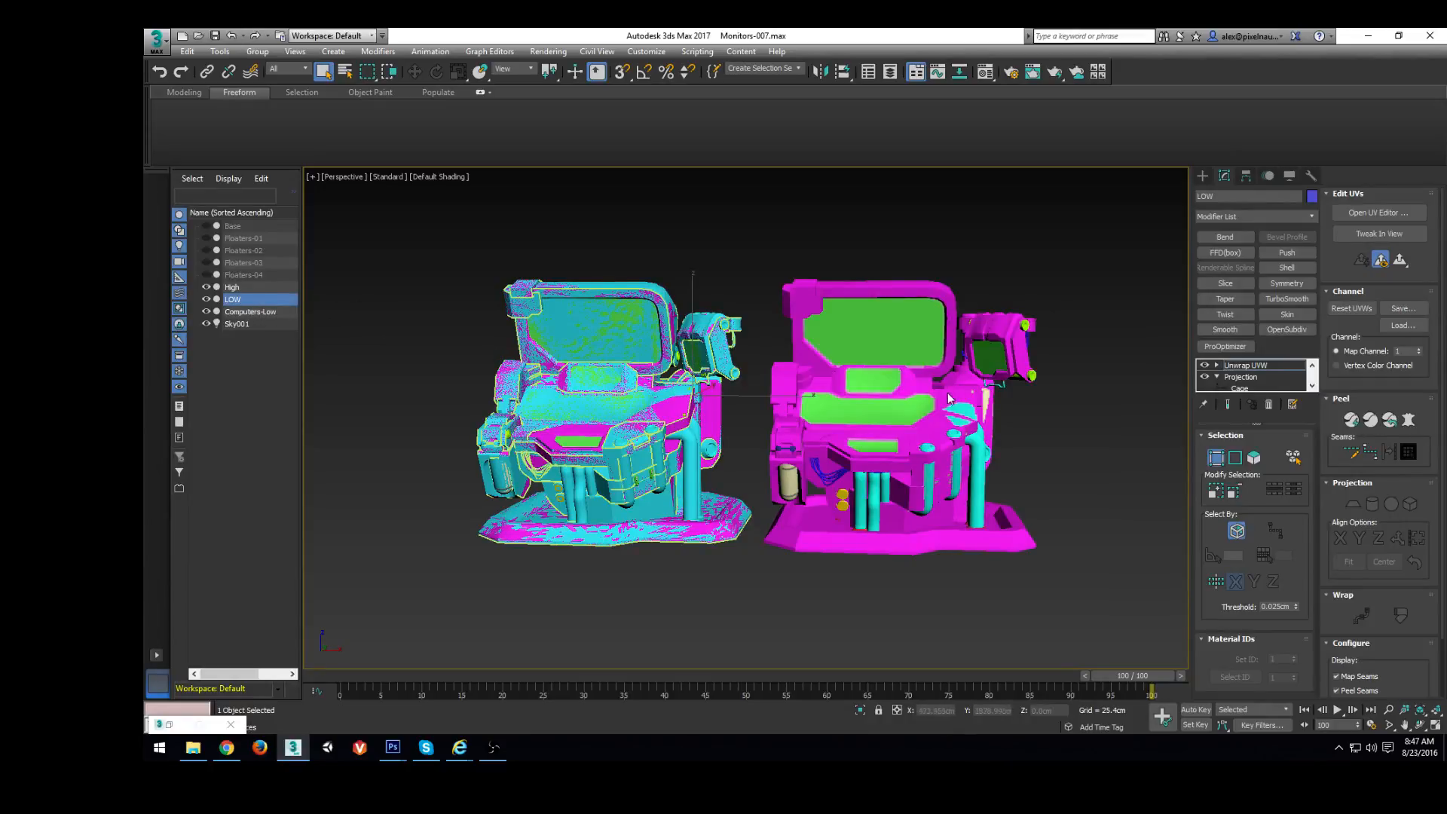
{"action": "left_click", "coordinate": [1268, 404]}
{"action": "left_click", "coordinate": [1268, 404]}
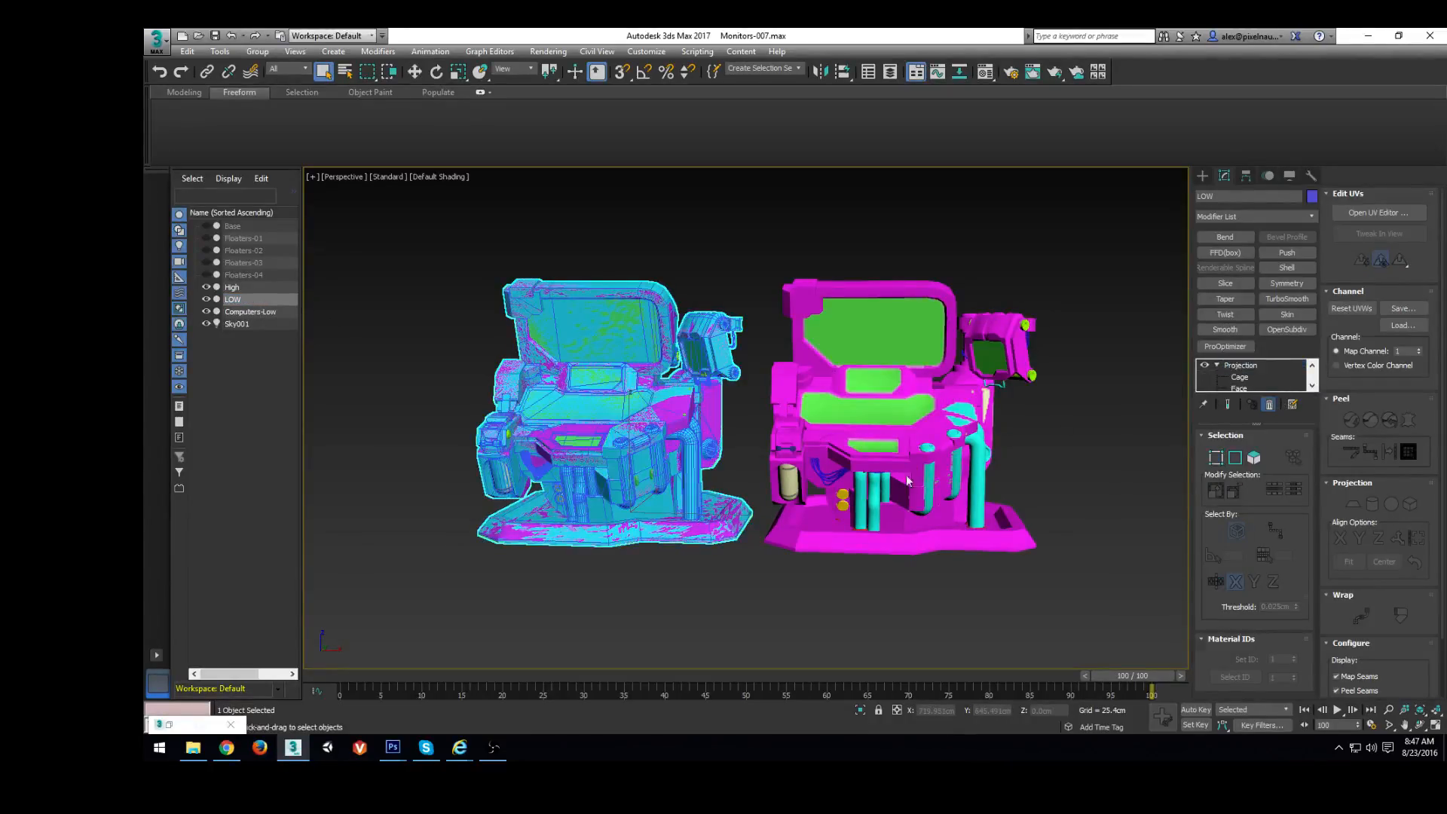
Select Computers-Low and replace the diffuse bitmap of its material with LOWLightingMap.tga
{"action": "left_click", "coordinate": [900, 461]}
{"action": "scroll", "coordinate": [888, 467], "scroll_direction": "down", "scroll_amount": 3}
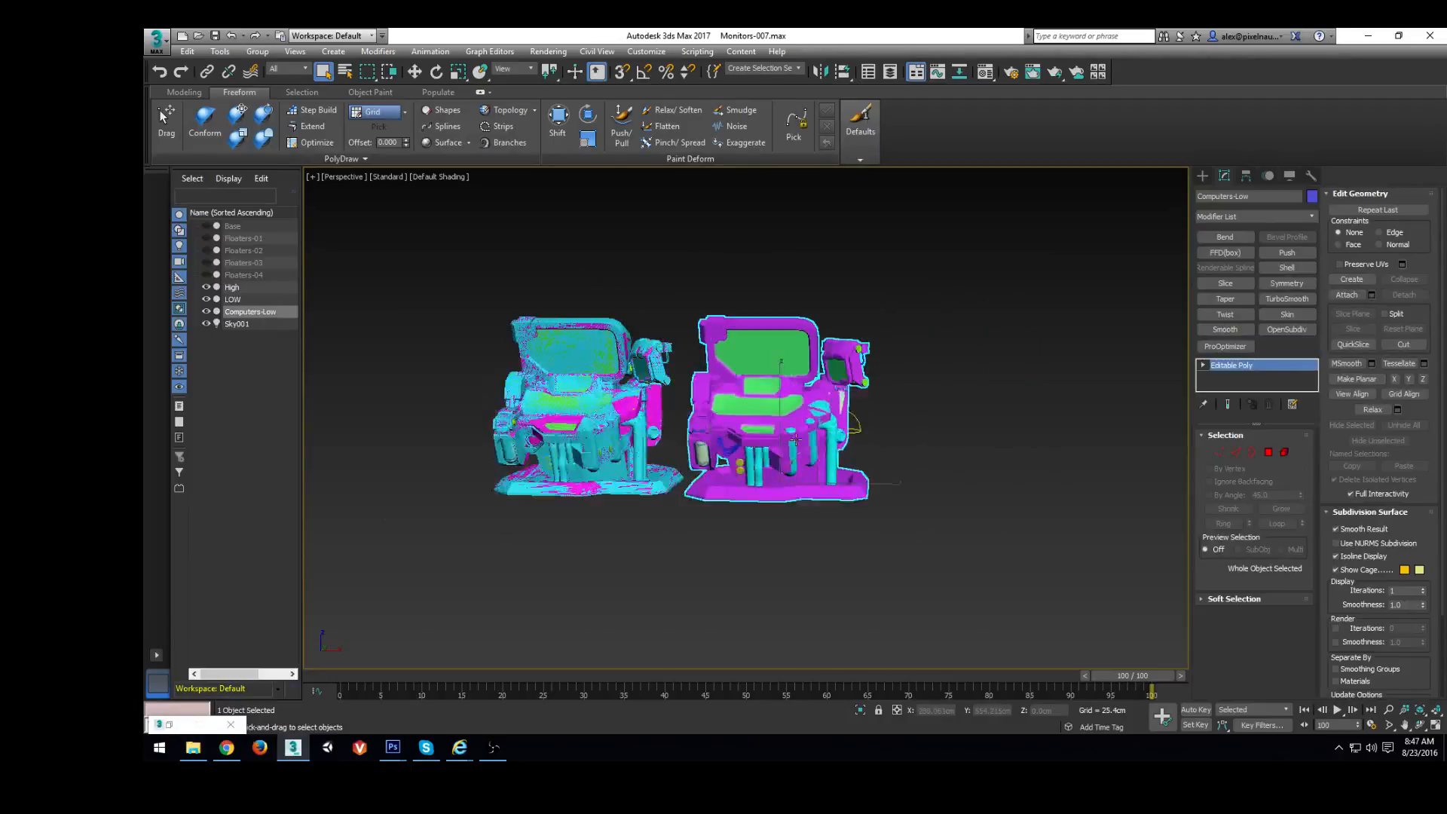
{"action": "key", "text": "m"}
{"action": "left_click_drag", "start_coordinate": [1028, 472], "coordinate": [327, 104]}
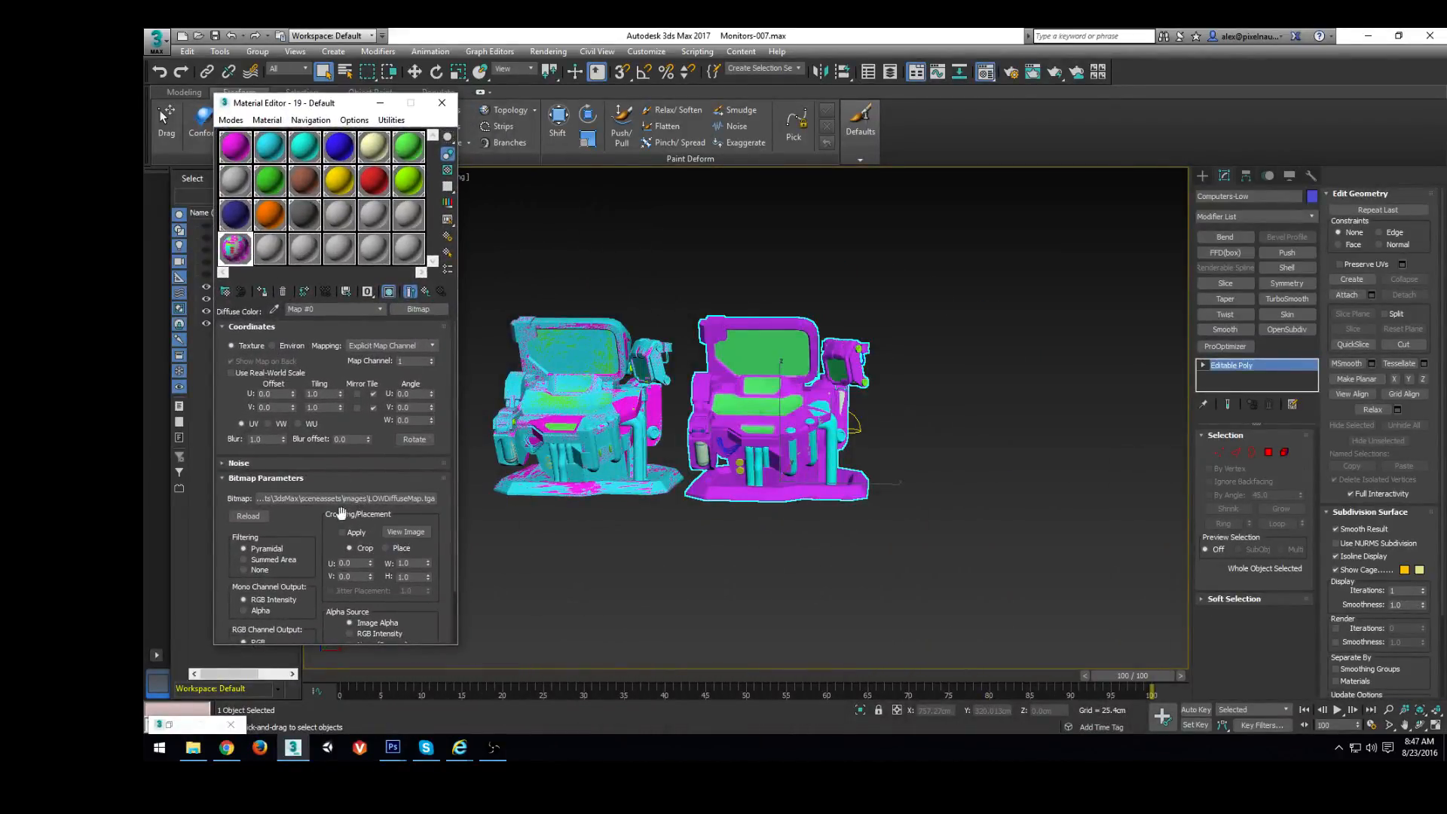
{"action": "left_click", "coordinate": [389, 502]}
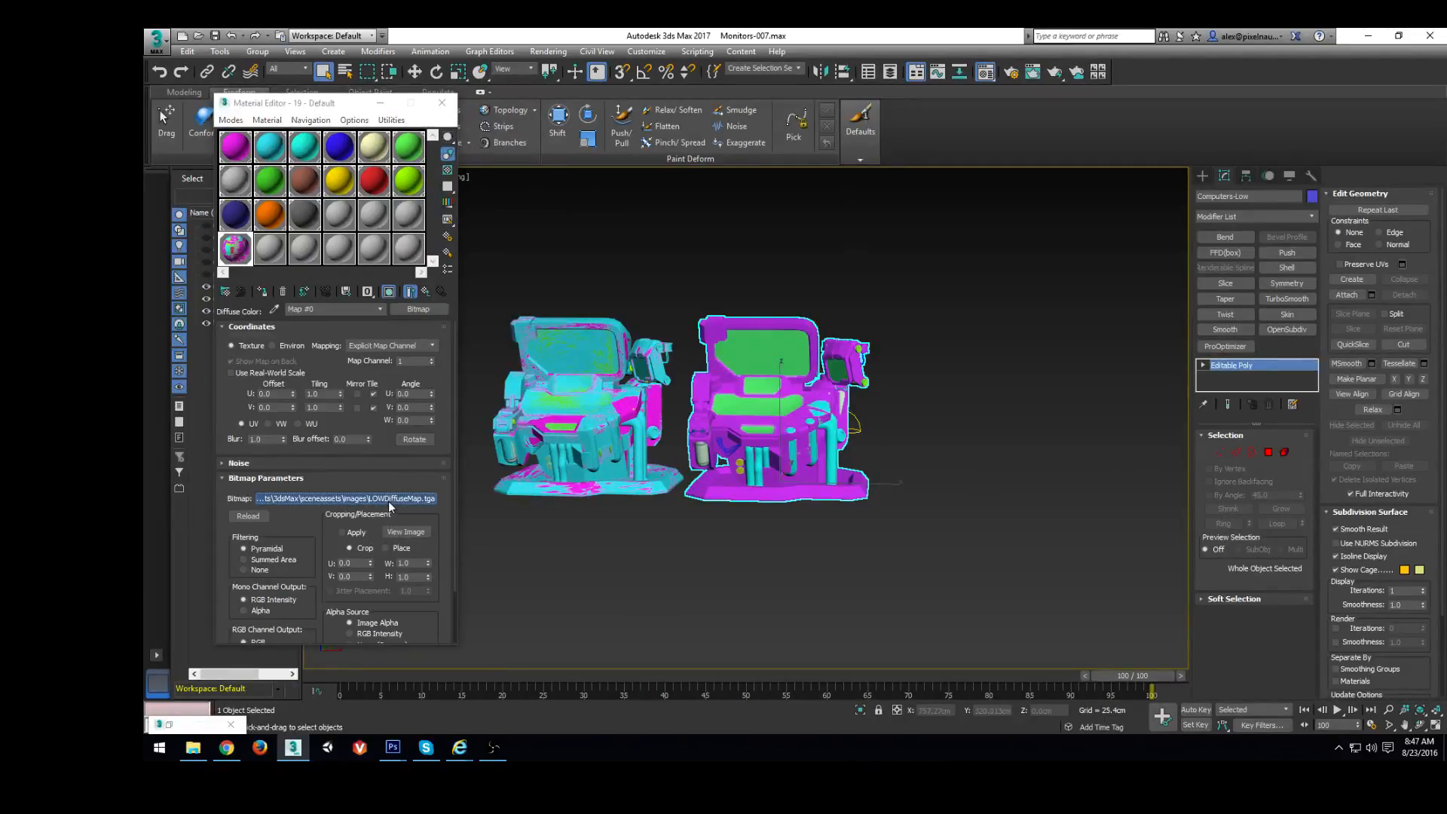
{"action": "double_click", "coordinate": [761, 241]}
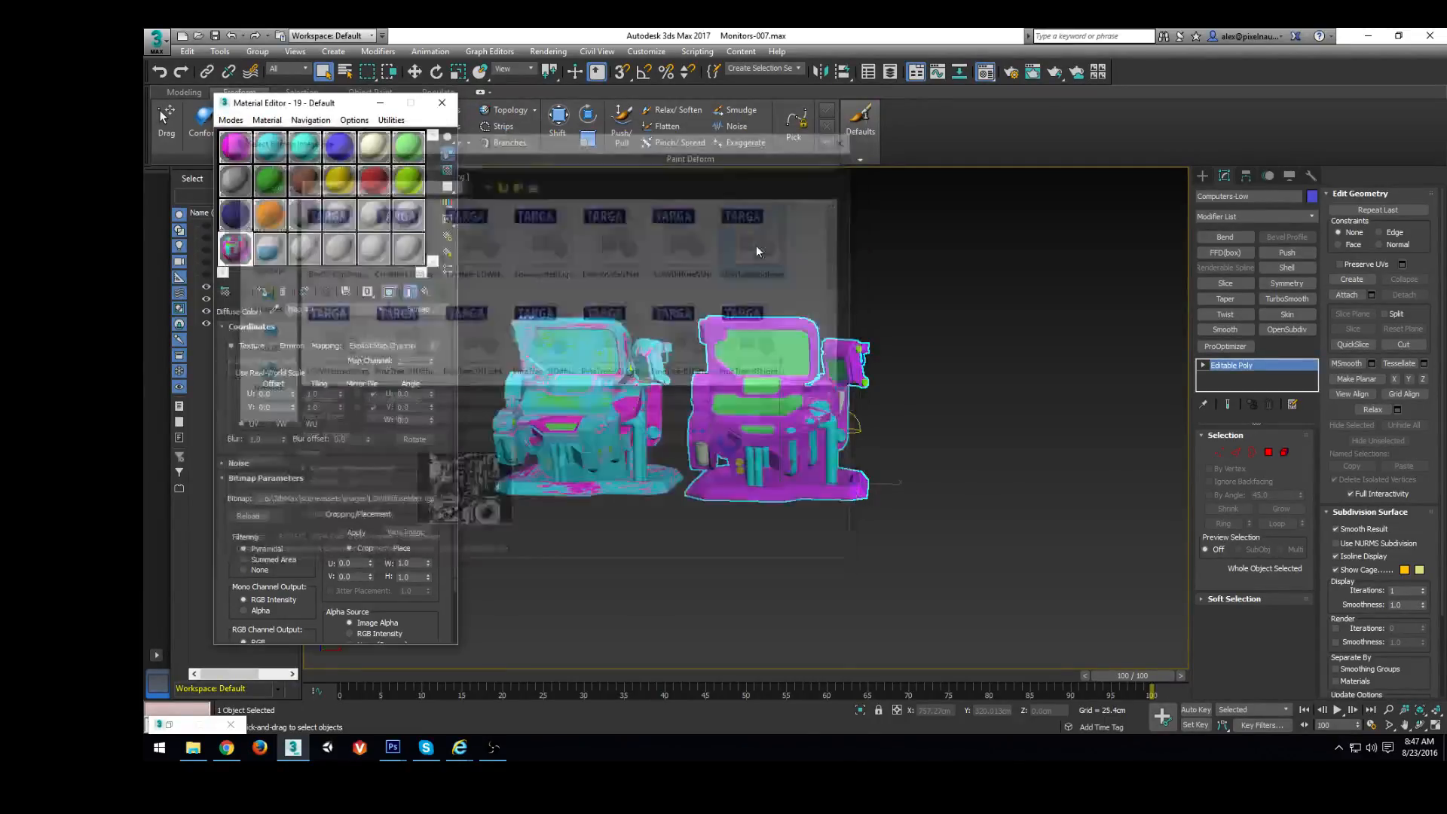
Deselect Computers-Low and examine the baked lighting map on it from several angles
{"action": "scroll", "coordinate": [840, 541], "scroll_direction": "up", "scroll_amount": 5}
{"action": "middle_click_drag", "start_coordinate": [840, 536], "coordinate": [1002, 543], "text": "alt"}
{"action": "middle_click_drag", "start_coordinate": [784, 496], "coordinate": [977, 560], "text": "alt"}
{"action": "scroll", "coordinate": [1033, 493], "scroll_direction": "down", "scroll_amount": 6}
{"action": "left_click", "coordinate": [1032, 493]}
{"action": "scroll", "coordinate": [822, 482], "scroll_direction": "up", "scroll_amount": 3}
{"action": "middle_click_drag", "start_coordinate": [822, 481], "coordinate": [859, 551], "text": "alt"}
{"action": "scroll", "coordinate": [862, 551], "scroll_direction": "up", "scroll_amount": 2}
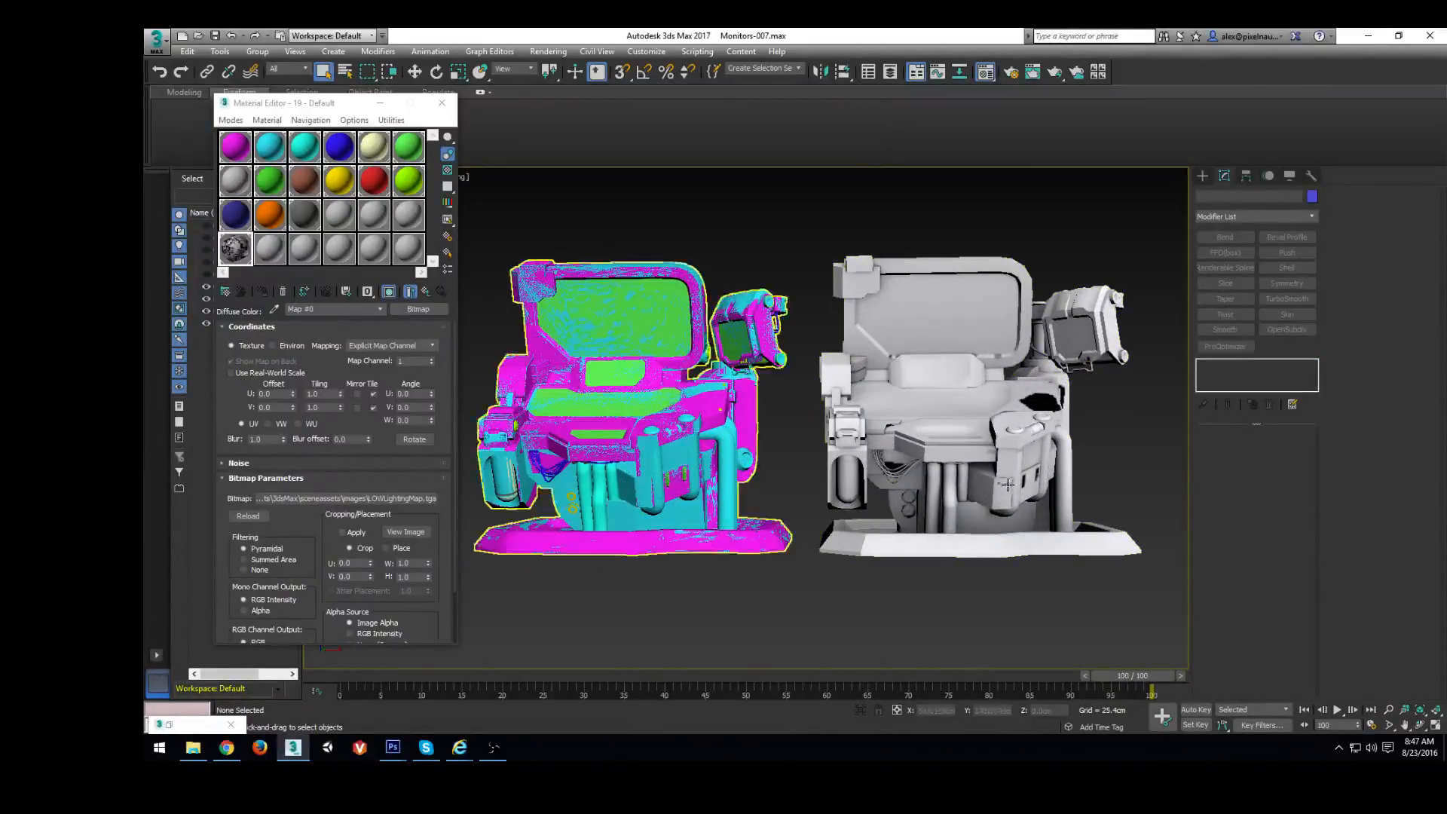
{"action": "middle_click_drag", "start_coordinate": [1059, 488], "coordinate": [1014, 287], "text": "alt"}
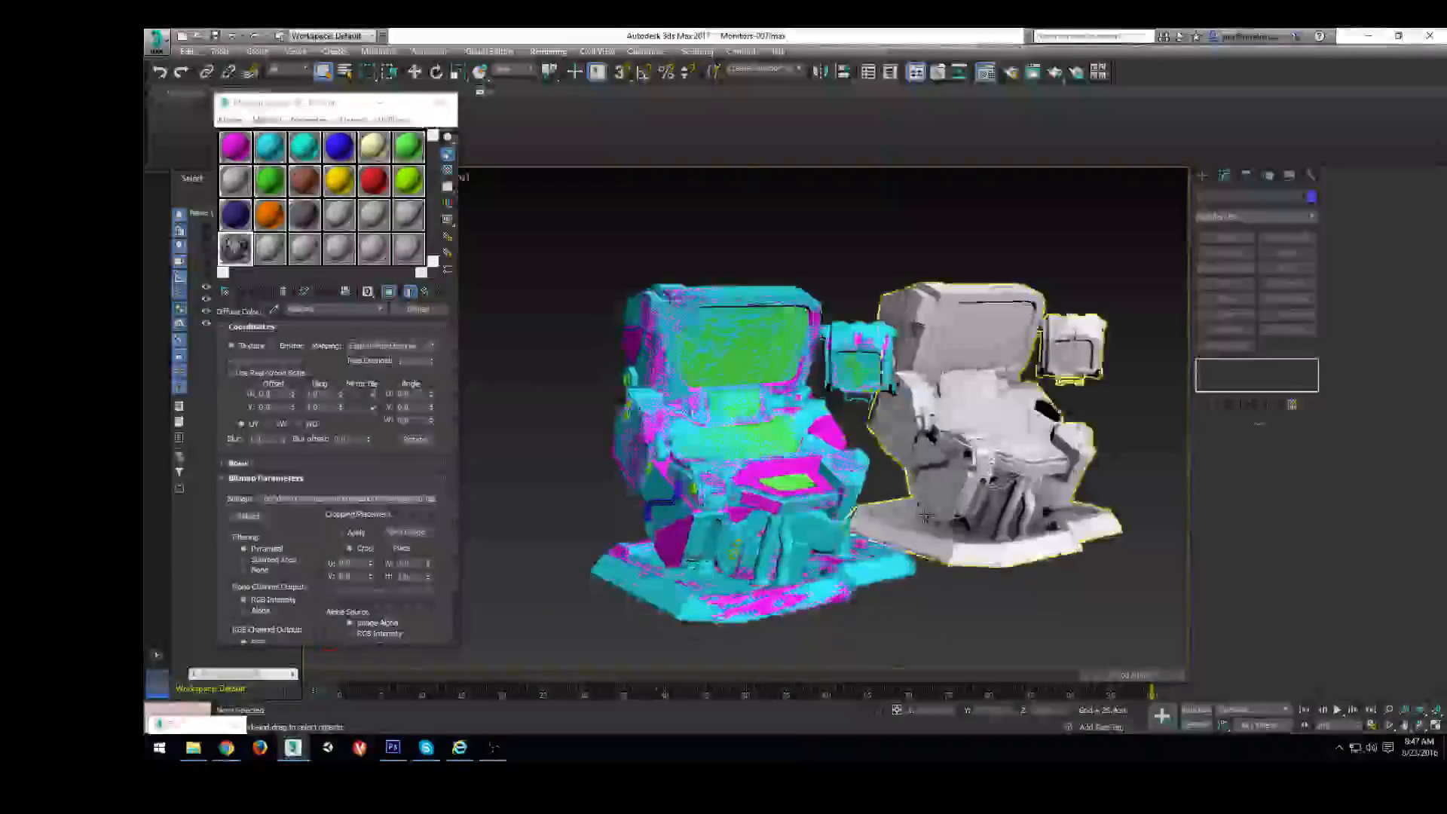
Inspect the lighting bake up close around the console's lower front, its cables and pipes, comparing it with the High model
{"action": "scroll", "coordinate": [1017, 276], "scroll_direction": "up", "scroll_amount": 8}
{"action": "middle_click_drag", "start_coordinate": [908, 409], "coordinate": [883, 352], "text": "alt"}
{"action": "scroll", "coordinate": [927, 402], "scroll_direction": "down", "scroll_amount": 6}
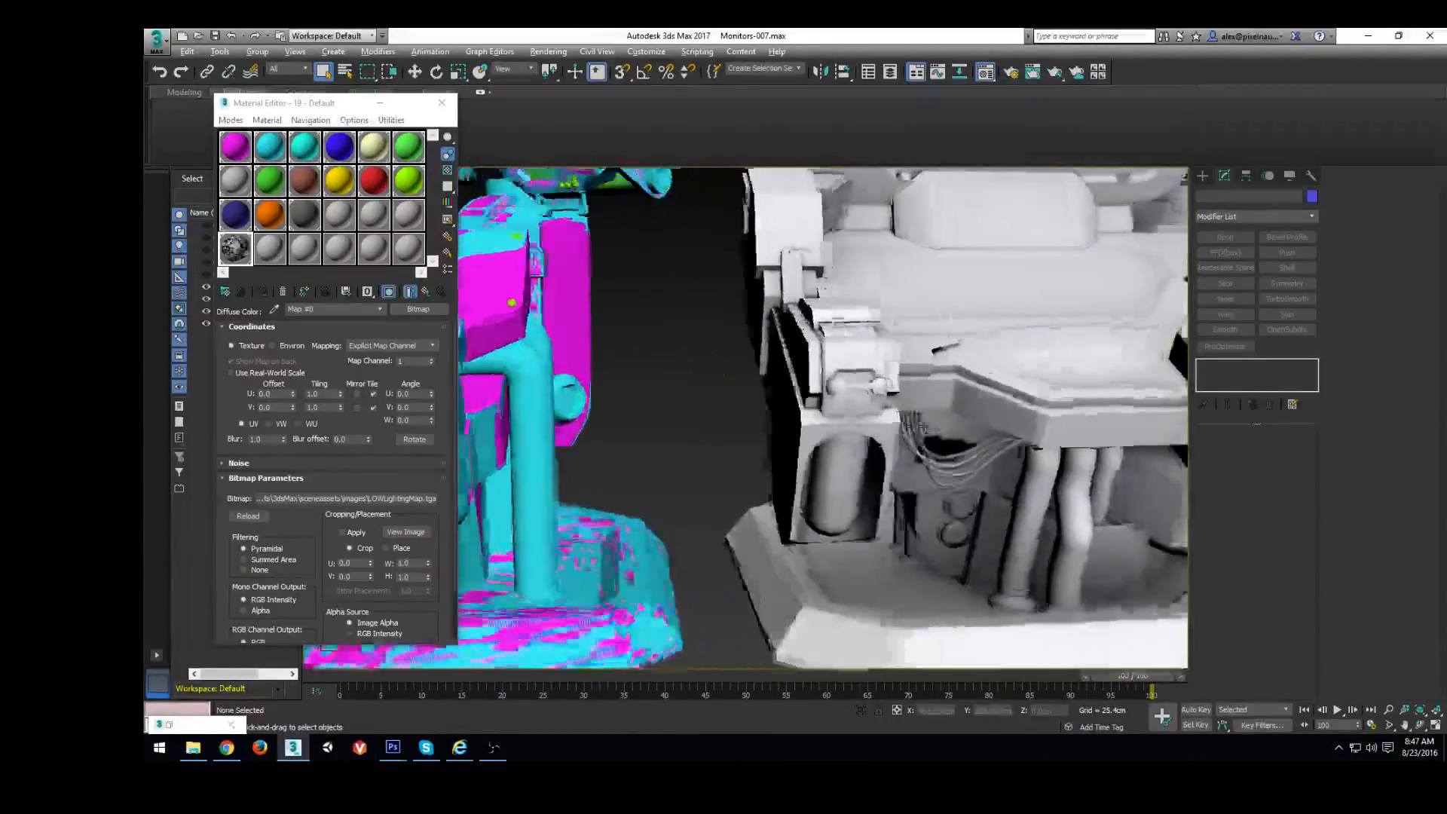
{"action": "middle_click_drag", "start_coordinate": [727, 448], "coordinate": [961, 453]}
{"action": "scroll", "coordinate": [830, 409], "scroll_direction": "up", "scroll_amount": 8}
{"action": "scroll", "coordinate": [982, 486], "scroll_direction": "up", "scroll_amount": 4}
{"action": "middle_click_drag", "start_coordinate": [814, 459], "coordinate": [888, 408]}
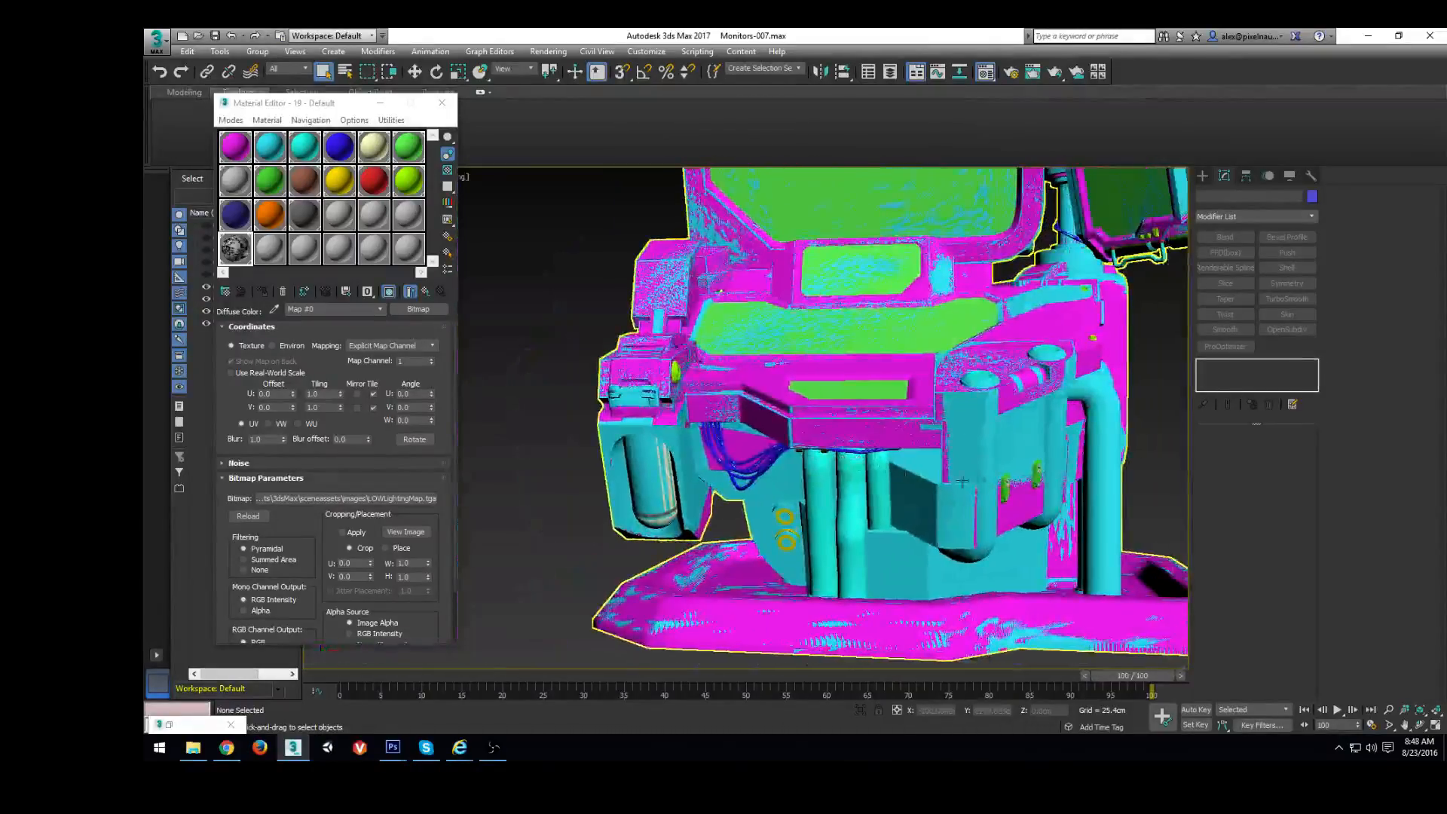
{"action": "middle_click_drag", "start_coordinate": [1005, 477], "coordinate": [836, 450]}
{"action": "scroll", "coordinate": [836, 450], "scroll_direction": "up", "scroll_amount": 6}
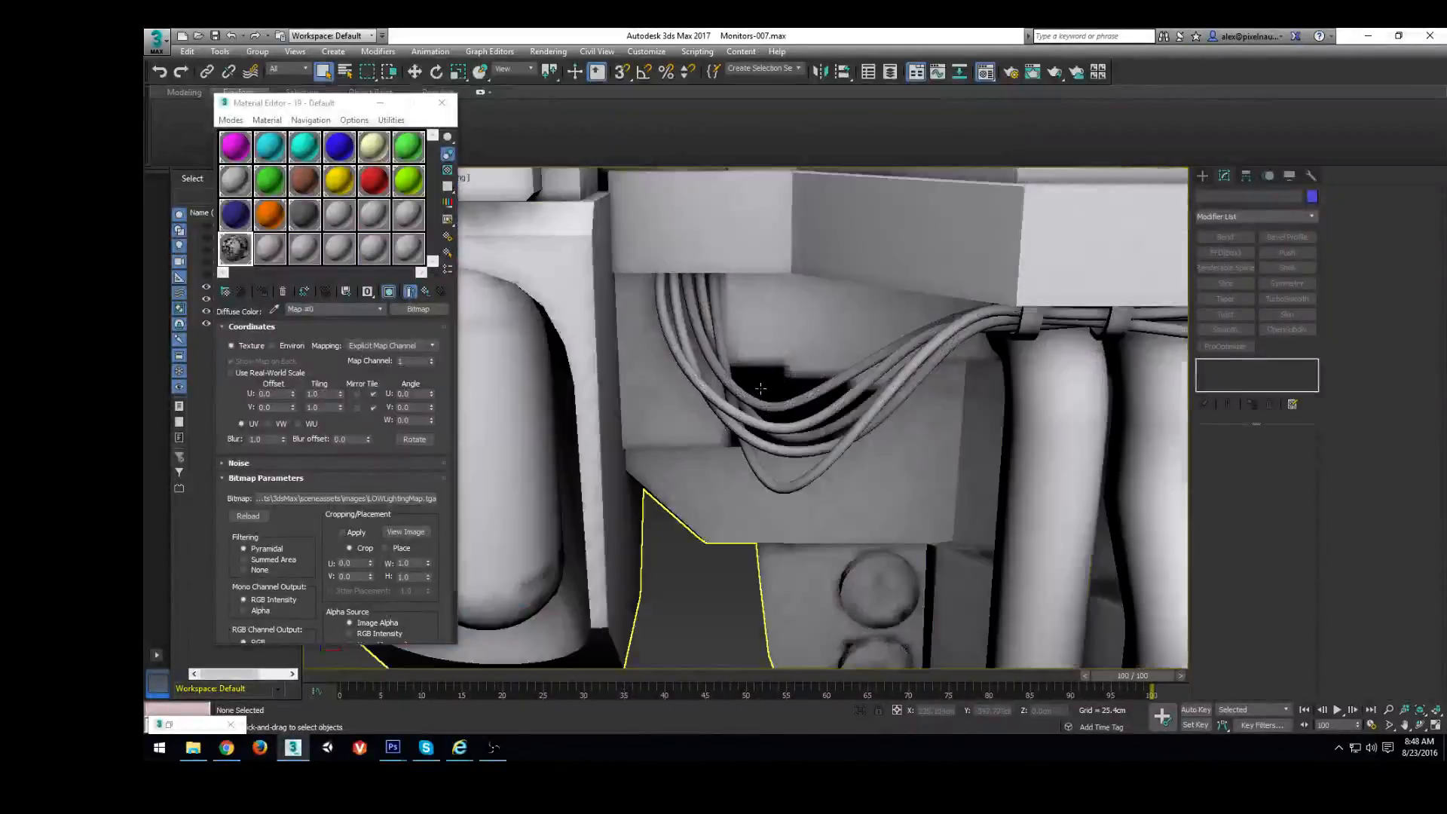
Compare the canister, cable and base underside areas of the High model with the baked Computers-Low copy
{"action": "scroll", "coordinate": [664, 458], "scroll_direction": "down", "scroll_amount": 6}
{"action": "middle_click_drag", "start_coordinate": [664, 458], "coordinate": [980, 441]}
{"action": "middle_click_drag", "start_coordinate": [550, 395], "coordinate": [807, 394]}
{"action": "scroll", "coordinate": [807, 394], "scroll_direction": "up", "scroll_amount": 2}
{"action": "scroll", "coordinate": [619, 428], "scroll_direction": "up", "scroll_amount": 4}
{"action": "middle_click_drag", "start_coordinate": [619, 428], "coordinate": [862, 225]}
{"action": "scroll", "coordinate": [862, 226], "scroll_direction": "down", "scroll_amount": 8}
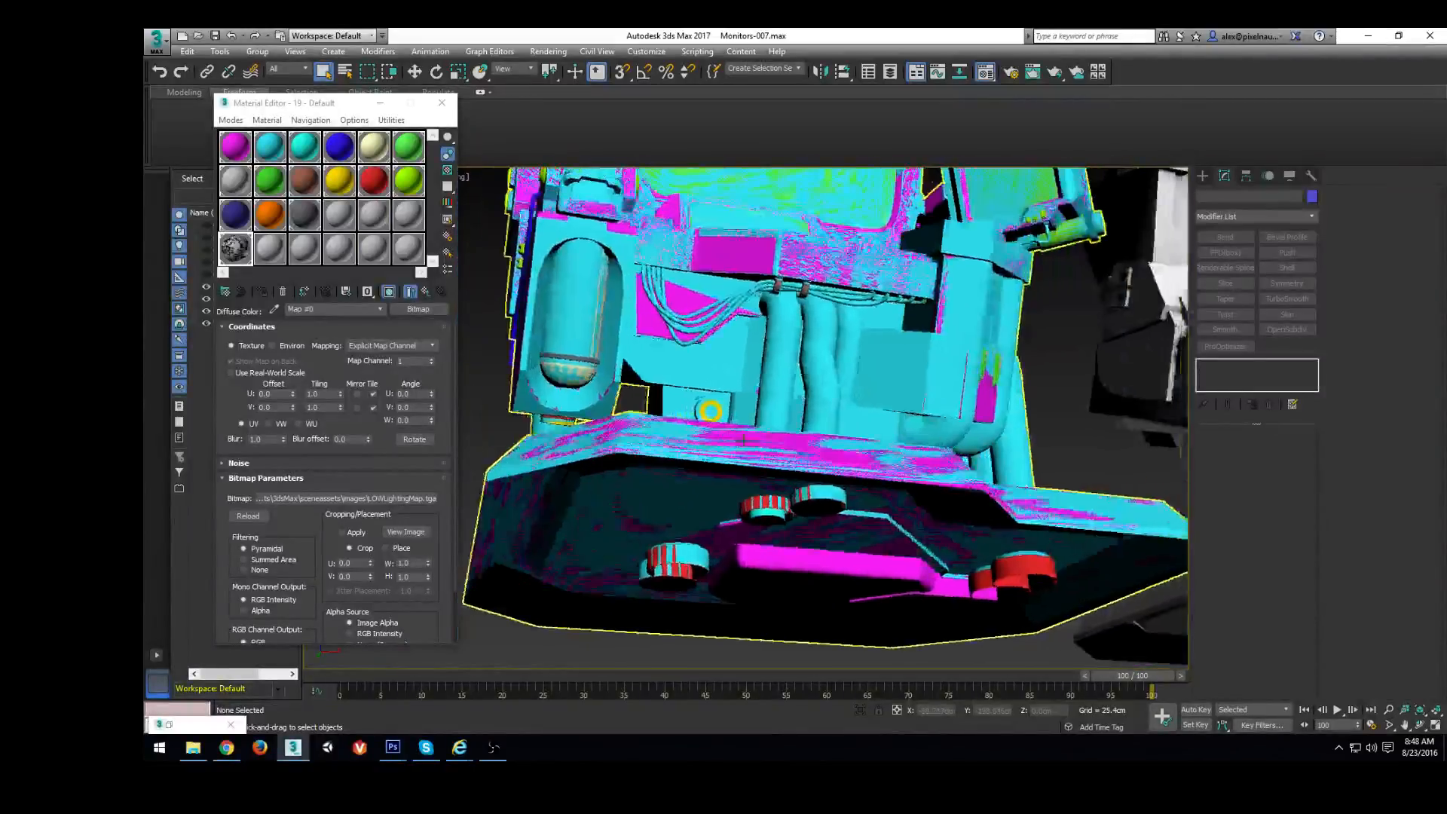
{"action": "middle_click_drag", "start_coordinate": [863, 226], "coordinate": [814, 423], "text": "alt"}
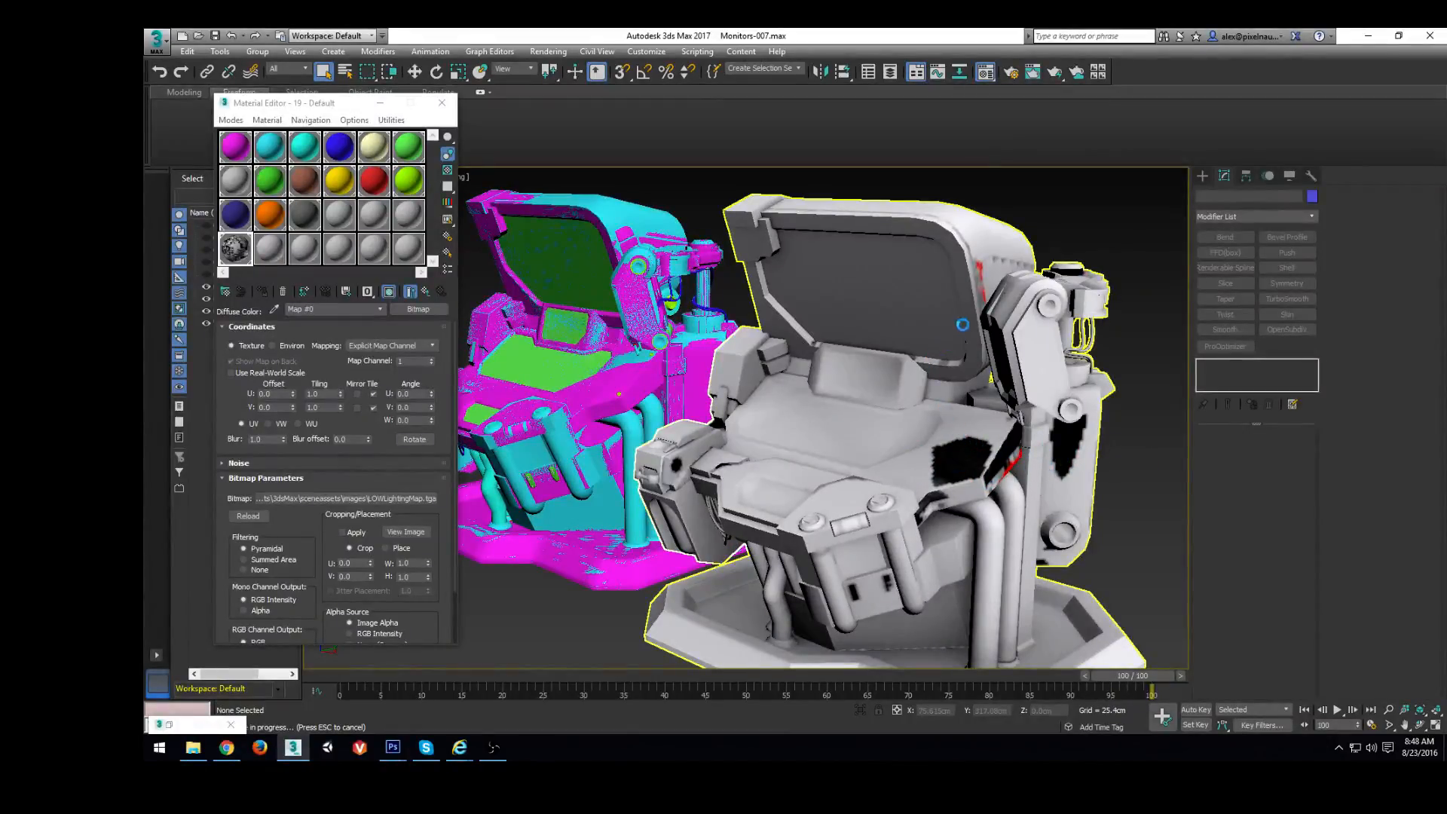
Examine the dark baking errors on the side and top of Computers-Low beside the High model
{"action": "scroll", "coordinate": [979, 257], "scroll_direction": "down", "scroll_amount": 3}
{"action": "scroll", "coordinate": [979, 256], "scroll_direction": "up", "scroll_amount": 3}
{"action": "scroll", "coordinate": [979, 256], "scroll_direction": "down", "scroll_amount": 3}
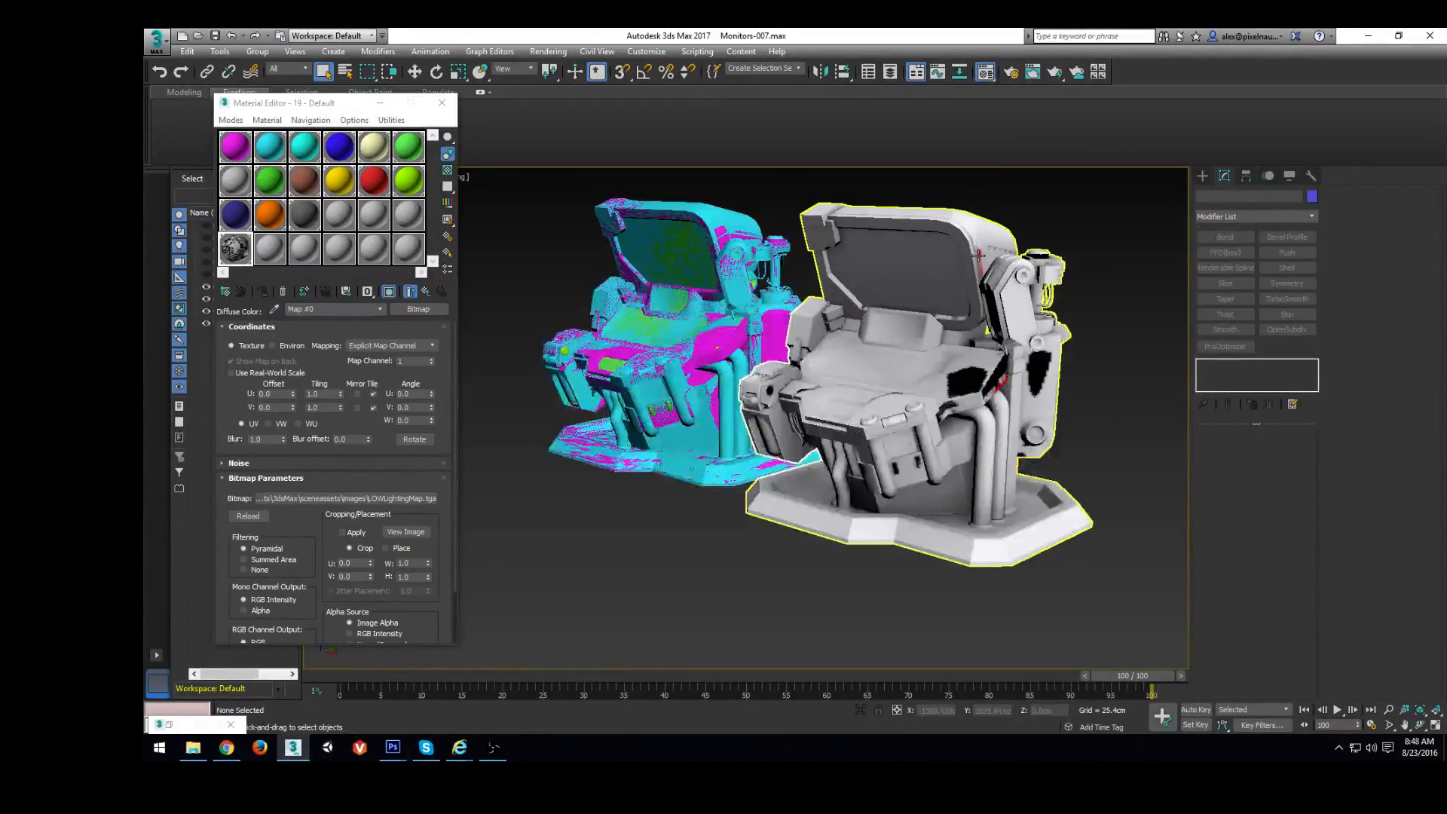
{"action": "scroll", "coordinate": [983, 300], "scroll_direction": "up", "scroll_amount": 4}
{"action": "middle_click_drag", "start_coordinate": [822, 400], "coordinate": [924, 407], "text": "alt"}
{"action": "middle_click_drag", "start_coordinate": [777, 352], "coordinate": [812, 494], "text": "alt"}
{"action": "scroll", "coordinate": [763, 447], "scroll_direction": "up", "scroll_amount": 3}
{"action": "scroll", "coordinate": [801, 473], "scroll_direction": "up", "scroll_amount": 3}
{"action": "scroll", "coordinate": [811, 494], "scroll_direction": "down", "scroll_amount": 5}
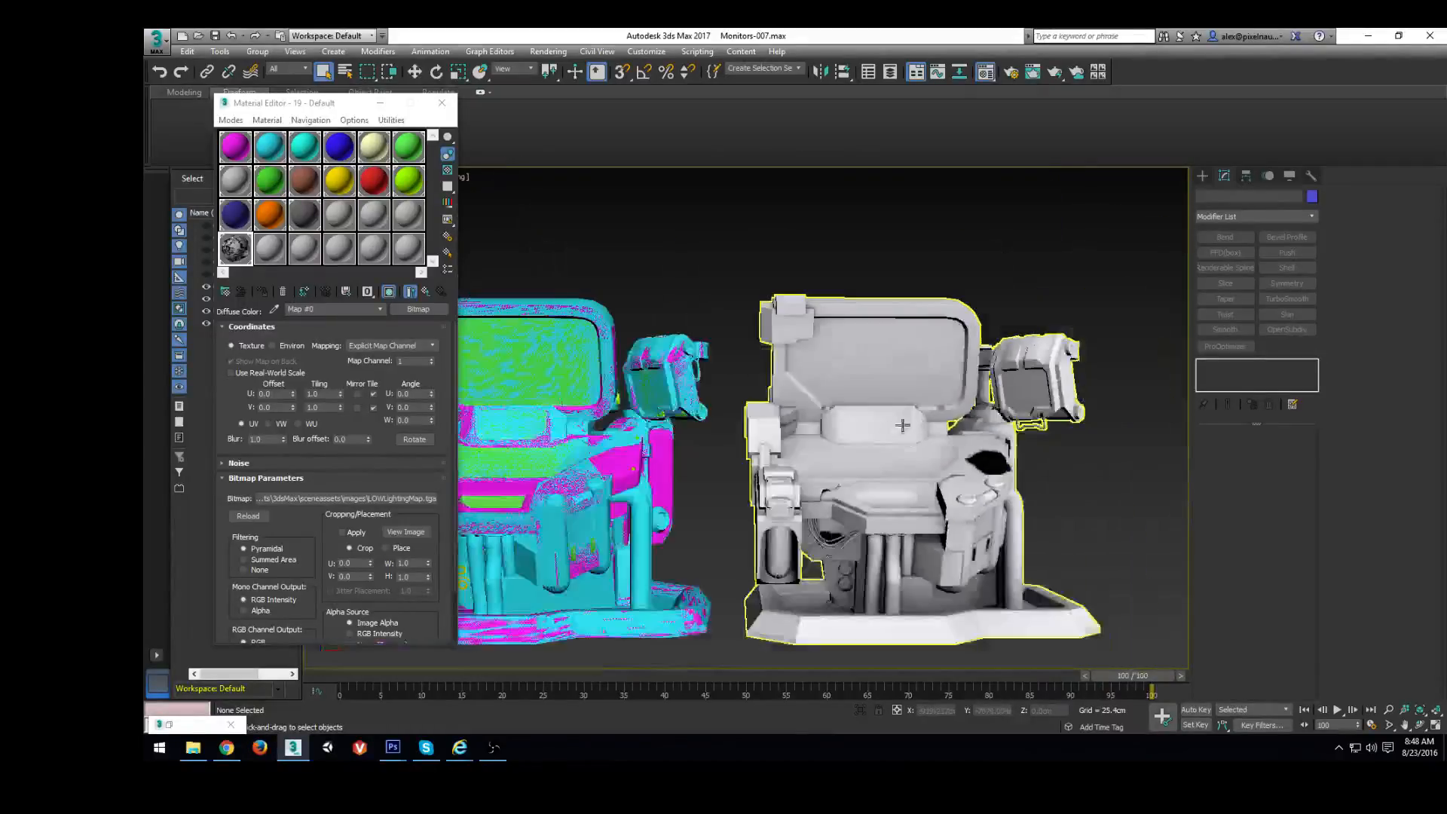
{"action": "middle_click_drag", "start_coordinate": [727, 438], "coordinate": [917, 430]}
{"action": "middle_click_drag", "start_coordinate": [1146, 384], "coordinate": [919, 421]}
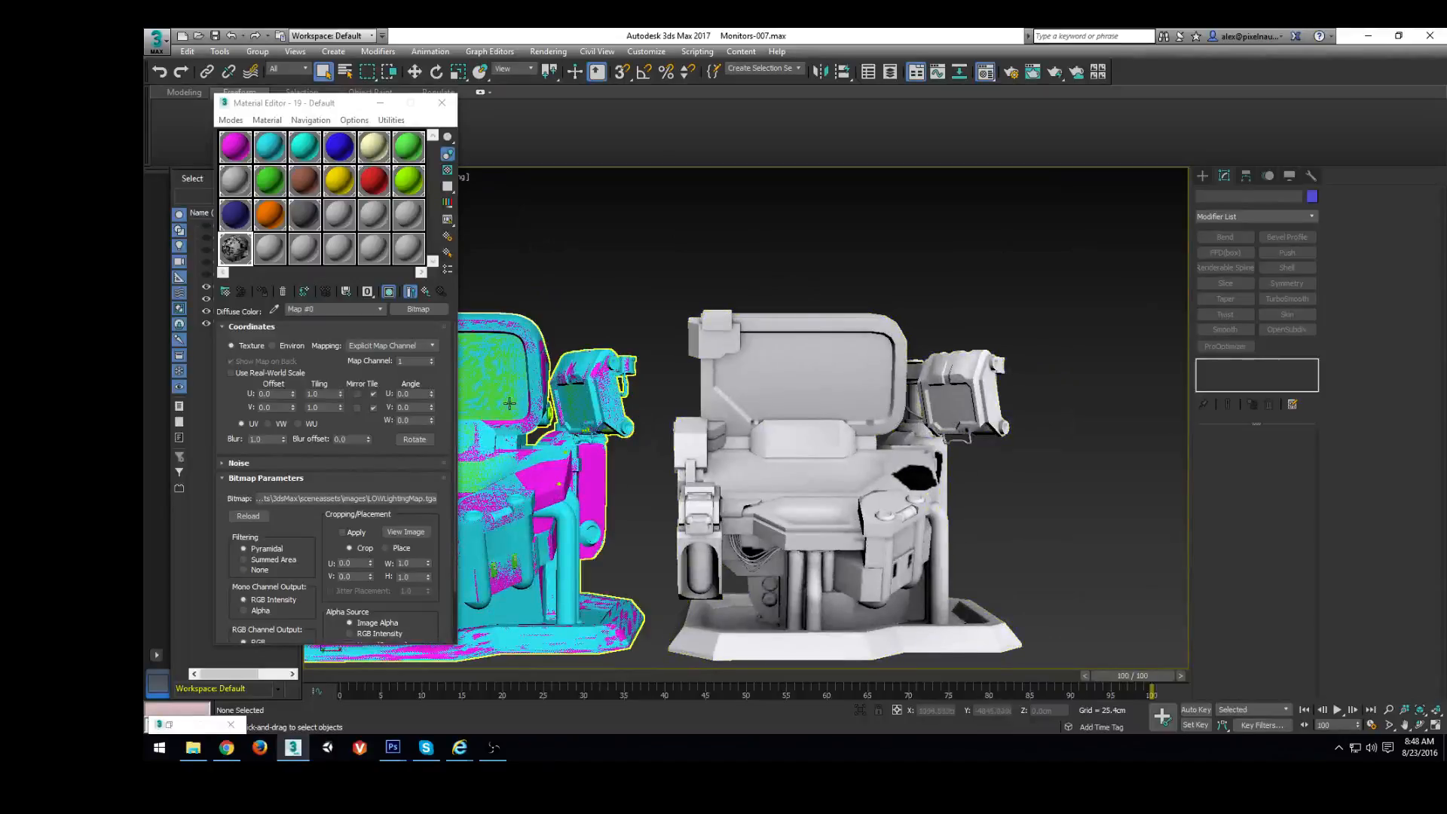
{"action": "middle_click_drag", "start_coordinate": [1011, 452], "coordinate": [870, 444], "text": "alt"}
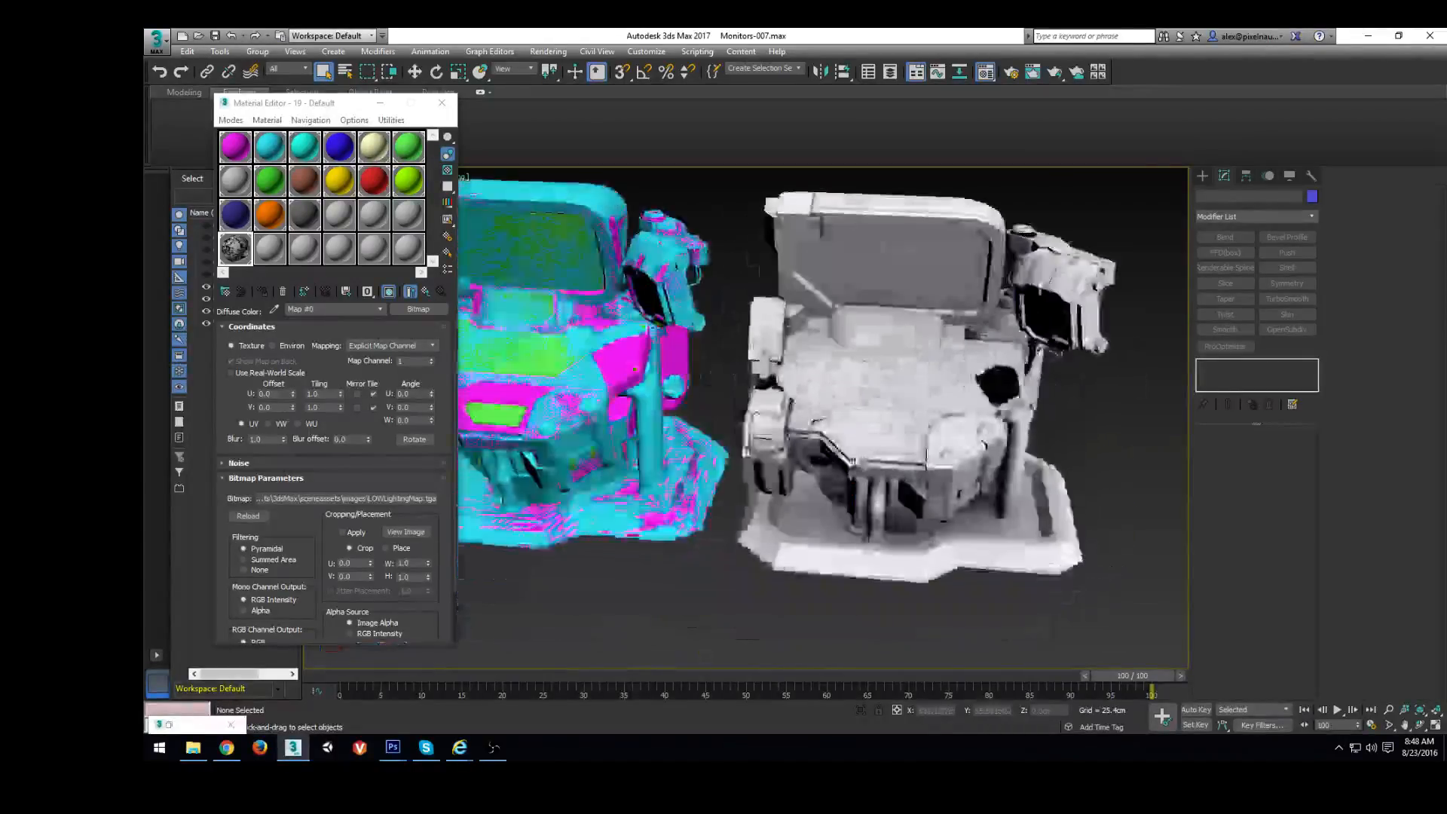
Move Computers-Low farther away from the High model along the X axis
{"action": "scroll", "coordinate": [867, 447], "scroll_direction": "down", "scroll_amount": 4}
{"action": "left_click", "coordinate": [867, 446]}
{"action": "key", "text": "w"}
{"action": "left_click_drag", "start_coordinate": [867, 446], "coordinate": [1065, 505]}
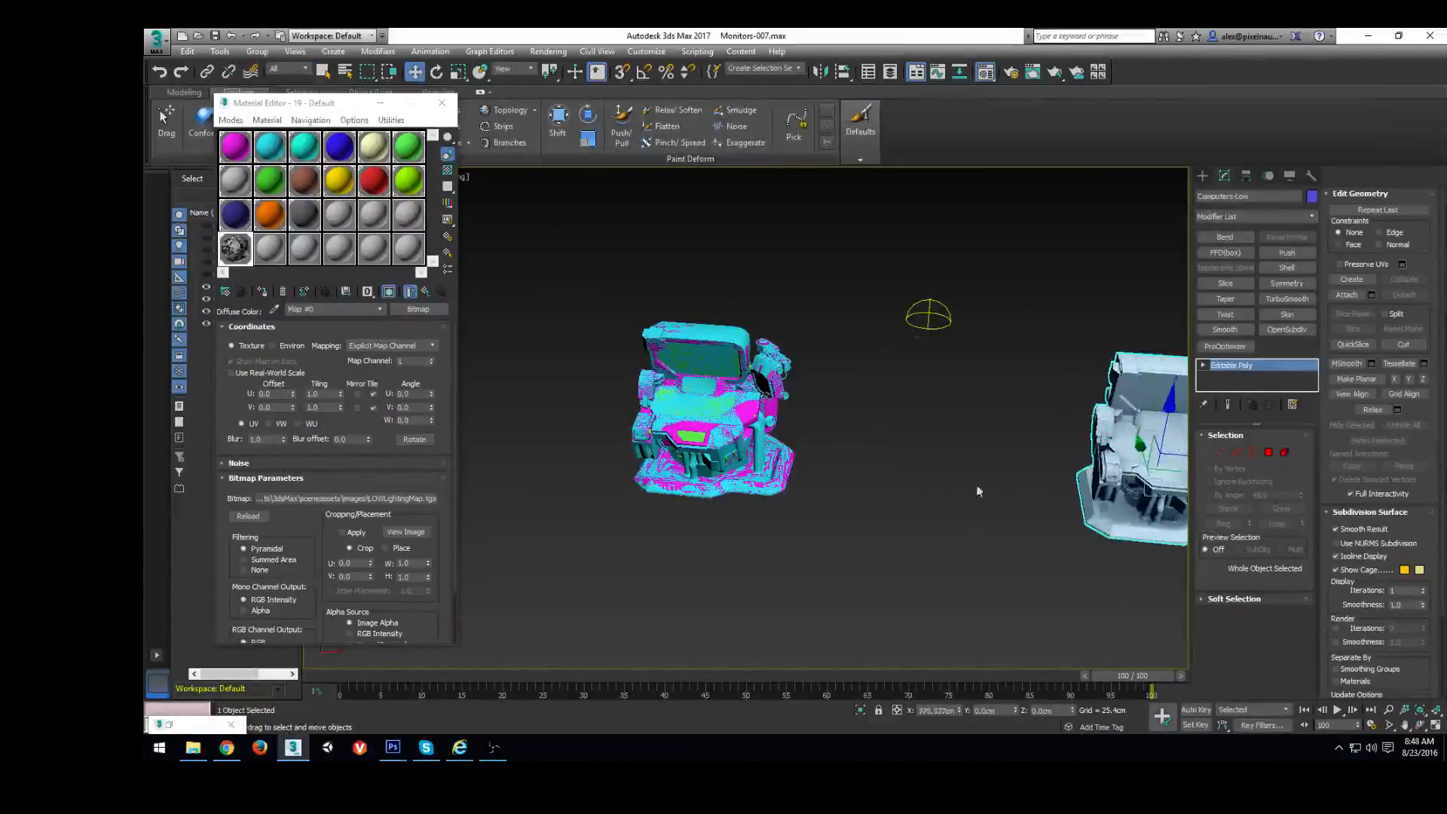
Close the Material Editor and delete the Projection modifier from the LOW object
{"action": "left_click", "coordinate": [804, 475]}
{"action": "key", "text": "z"}
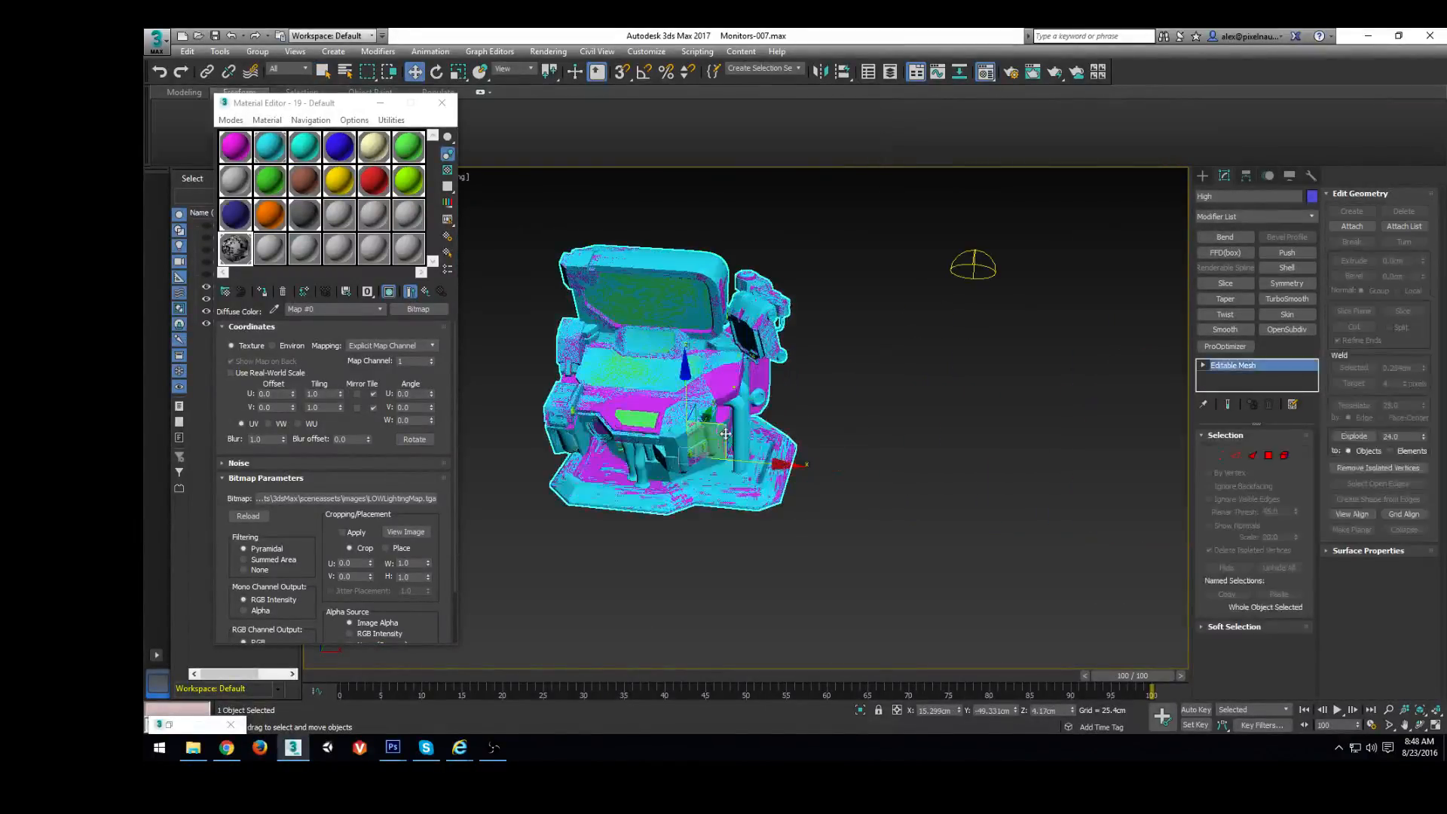
{"action": "left_click", "coordinate": [451, 106]}
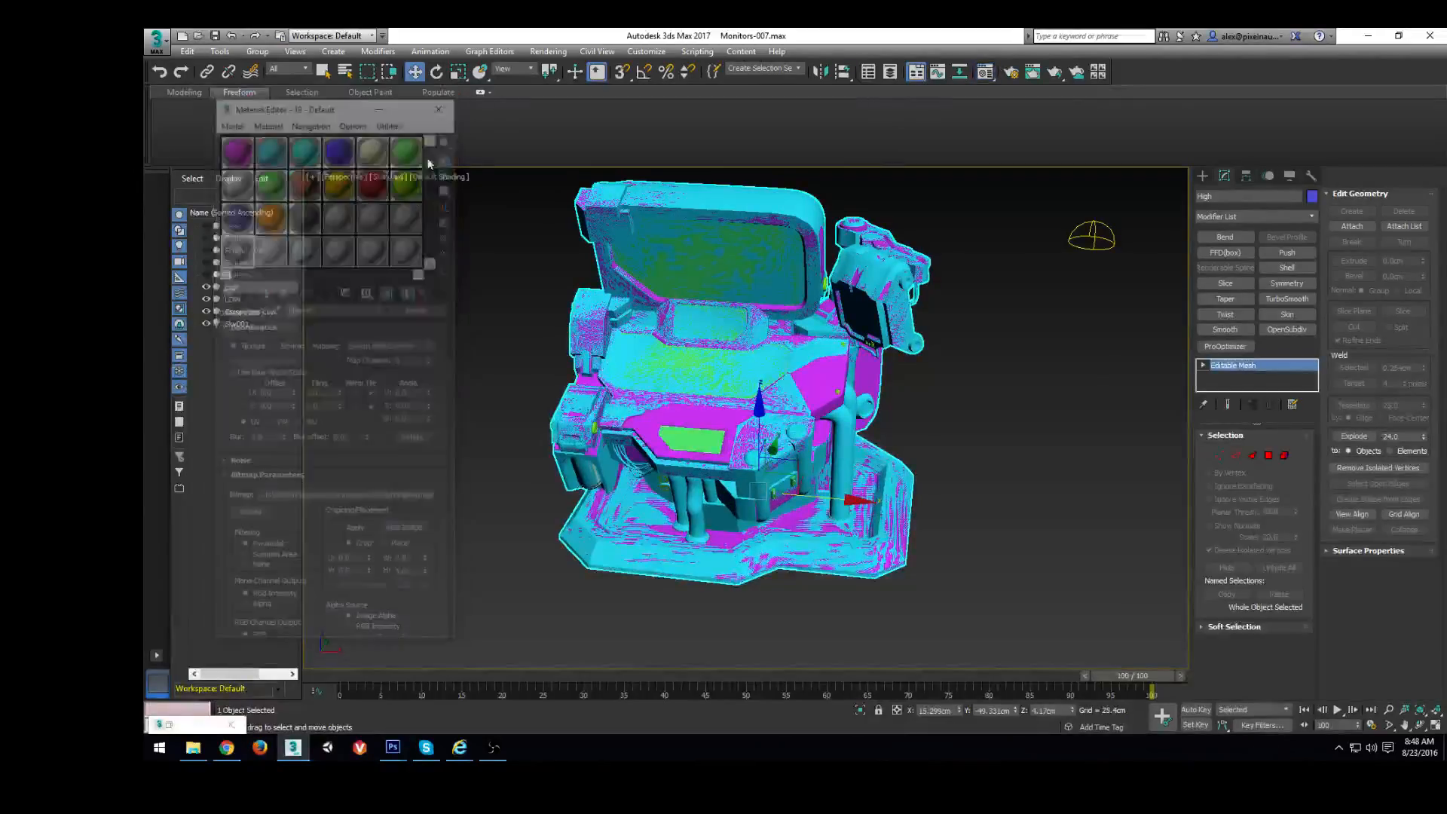
{"action": "left_click", "coordinate": [238, 299]}
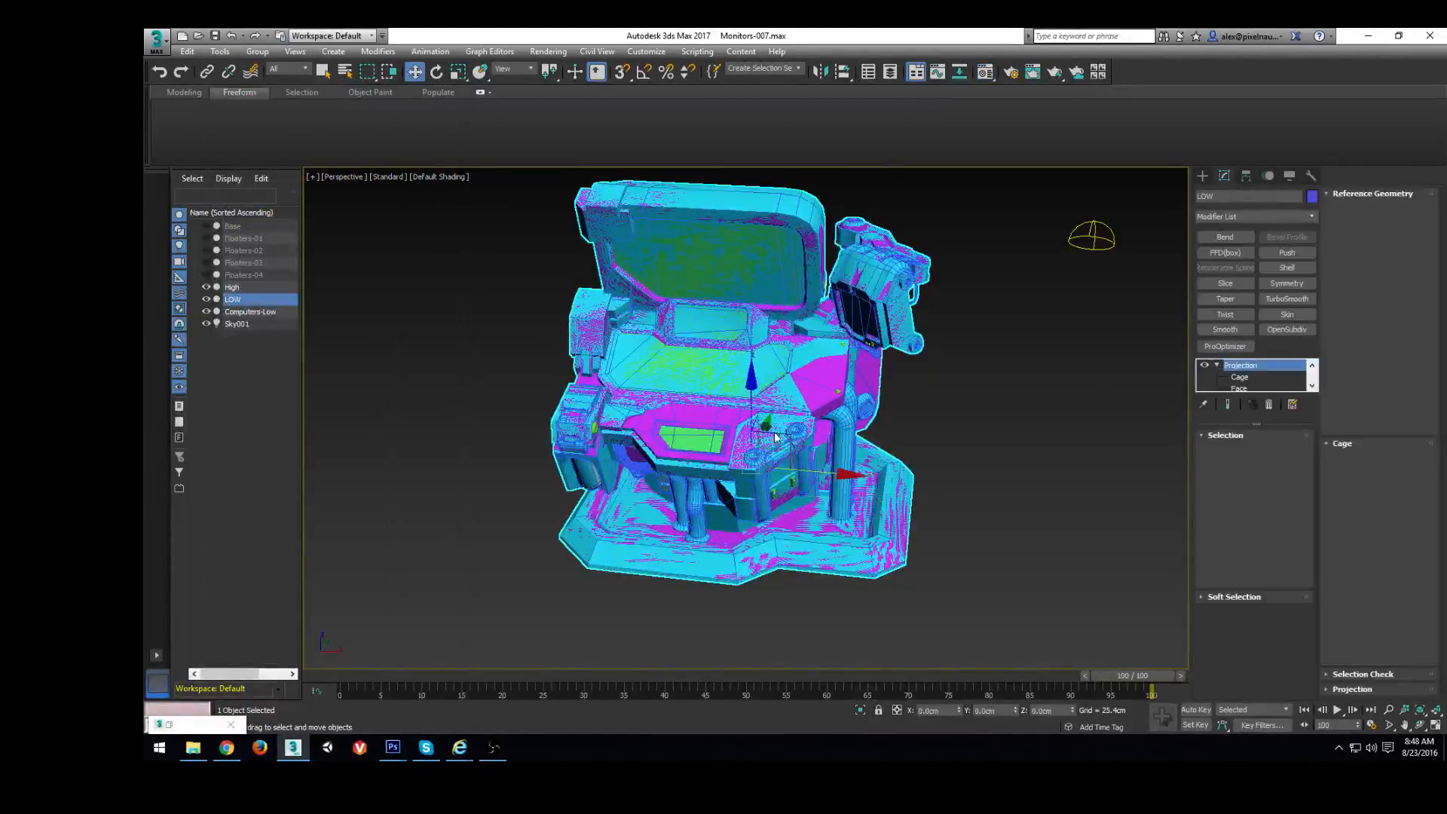
{"action": "left_click", "coordinate": [1268, 405]}
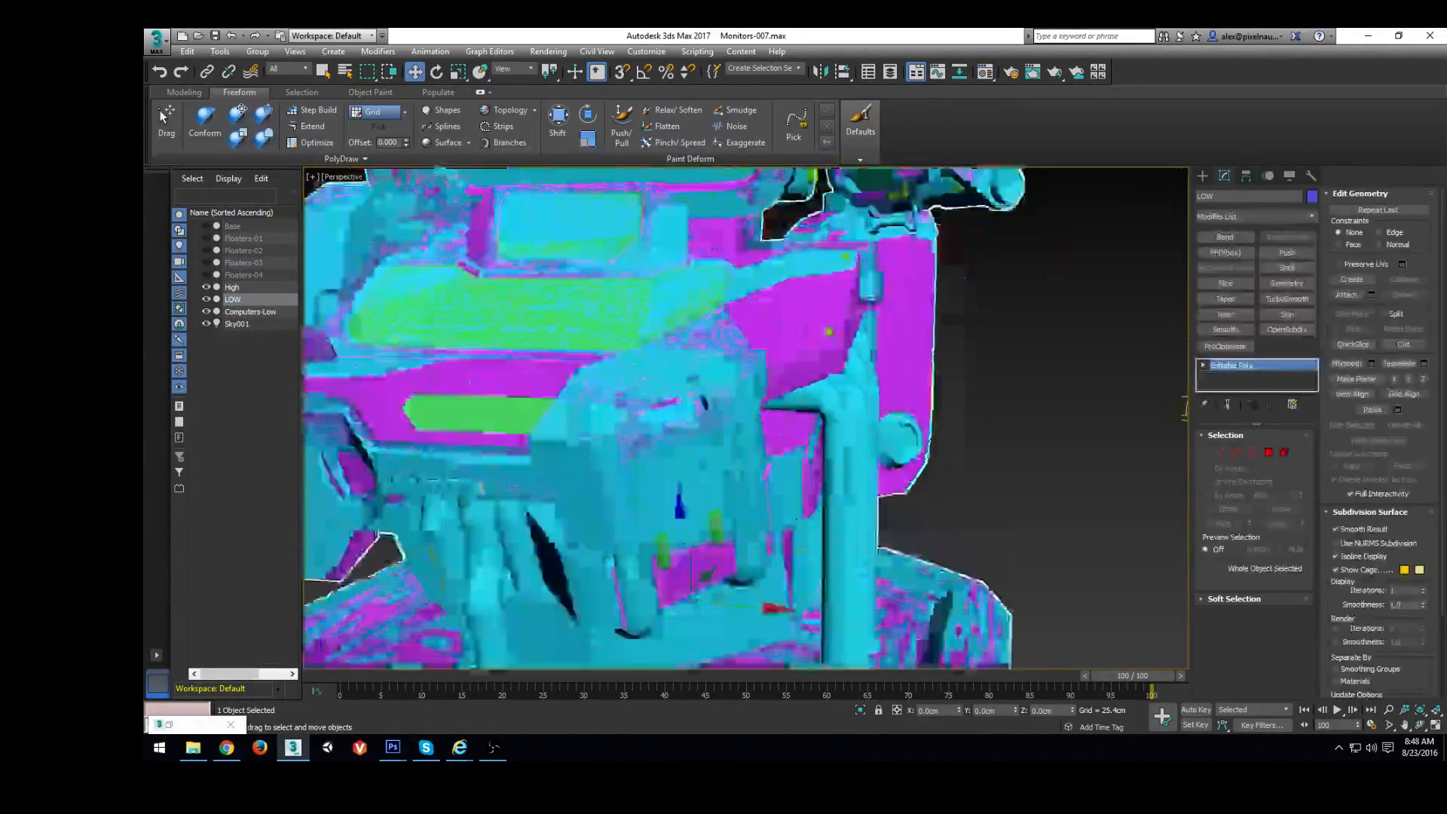
Fit the upper outer front corner vertex of LOW's side panel beside the desk to the High surface
{"action": "key", "text": "1"}
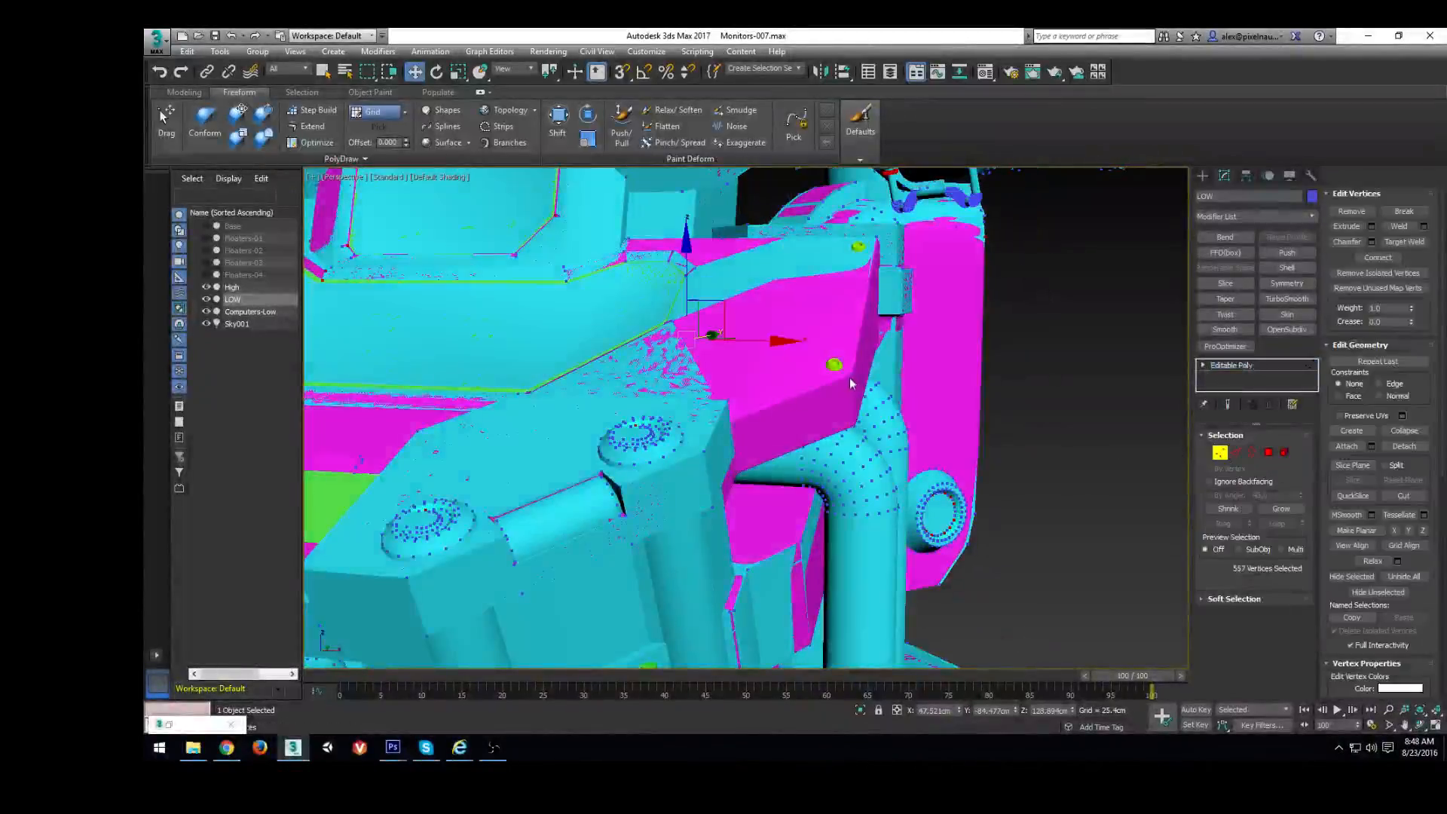
{"action": "scroll", "coordinate": [850, 375], "scroll_direction": "up", "scroll_amount": 1}
{"action": "key", "text": "F3"}
{"action": "left_click", "coordinate": [851, 370]}
{"action": "key", "text": "F3"}
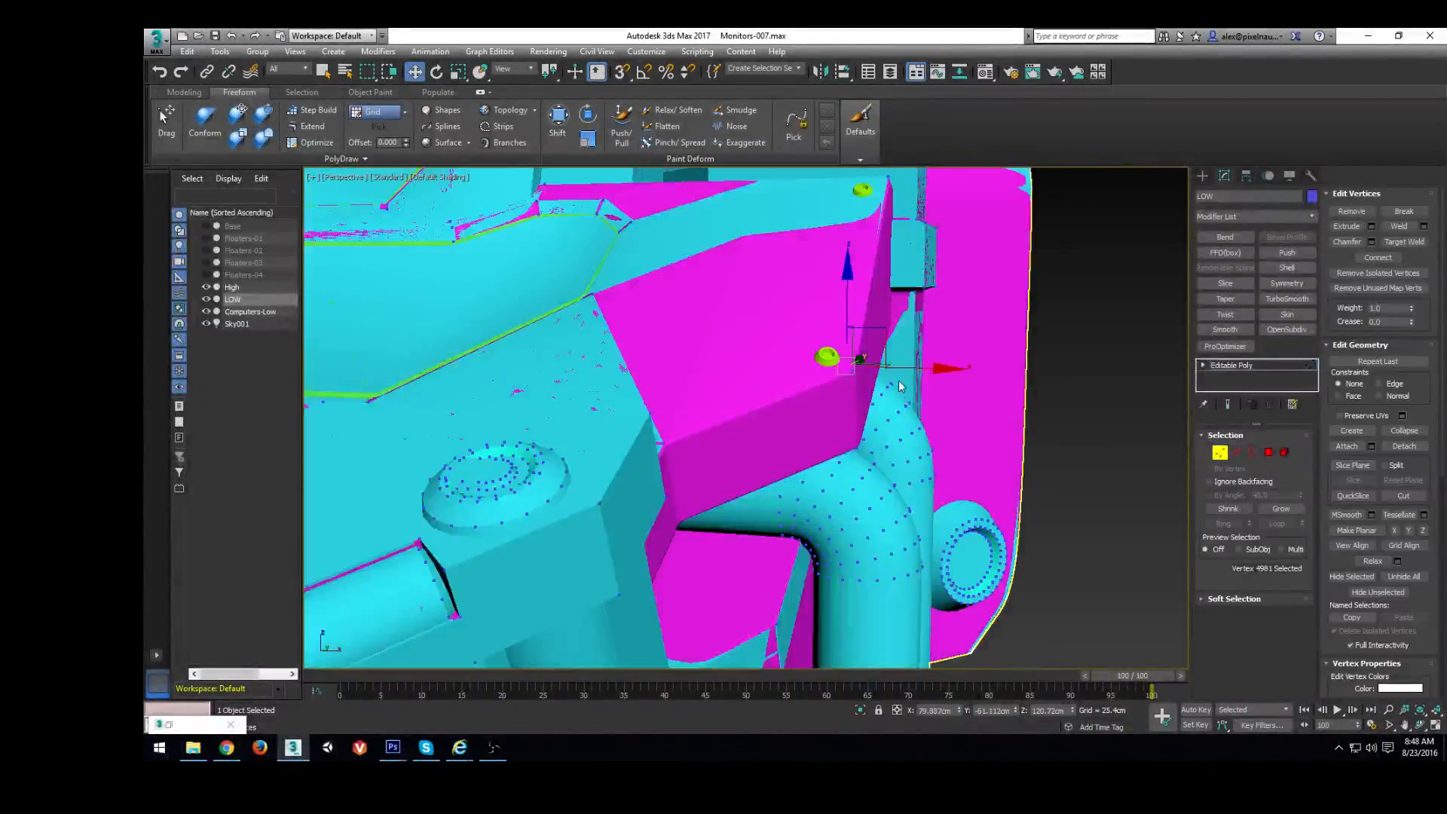
{"action": "middle_click_drag", "start_coordinate": [903, 403], "coordinate": [908, 441], "text": "alt"}
{"action": "scroll", "coordinate": [935, 392], "scroll_direction": "up", "scroll_amount": 2}
{"action": "scroll", "coordinate": [867, 355], "scroll_direction": "down", "scroll_amount": 1}
{"action": "left_click", "coordinate": [794, 469]}
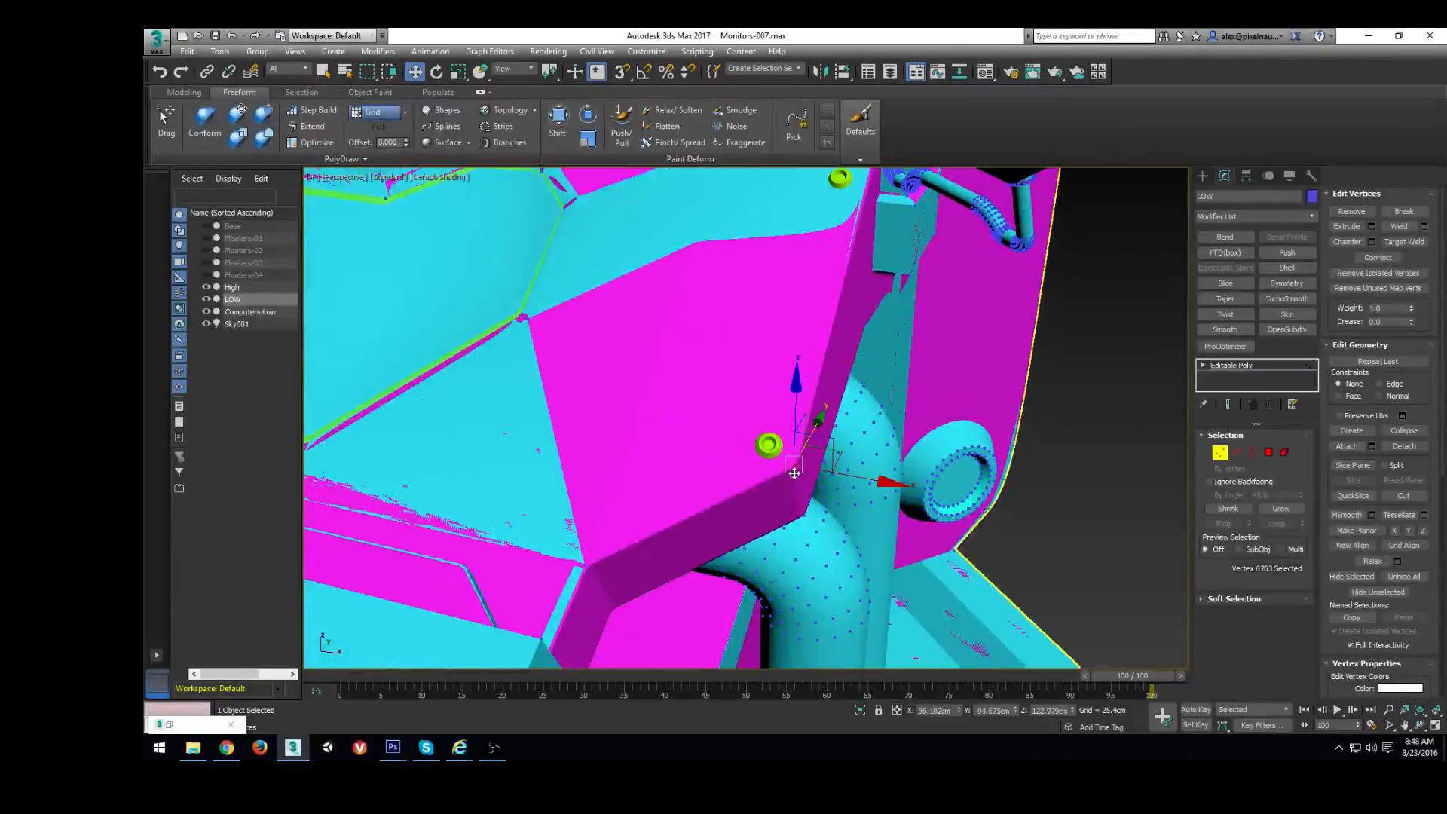
{"action": "middle_click_drag", "start_coordinate": [855, 476], "coordinate": [794, 400], "text": "alt"}
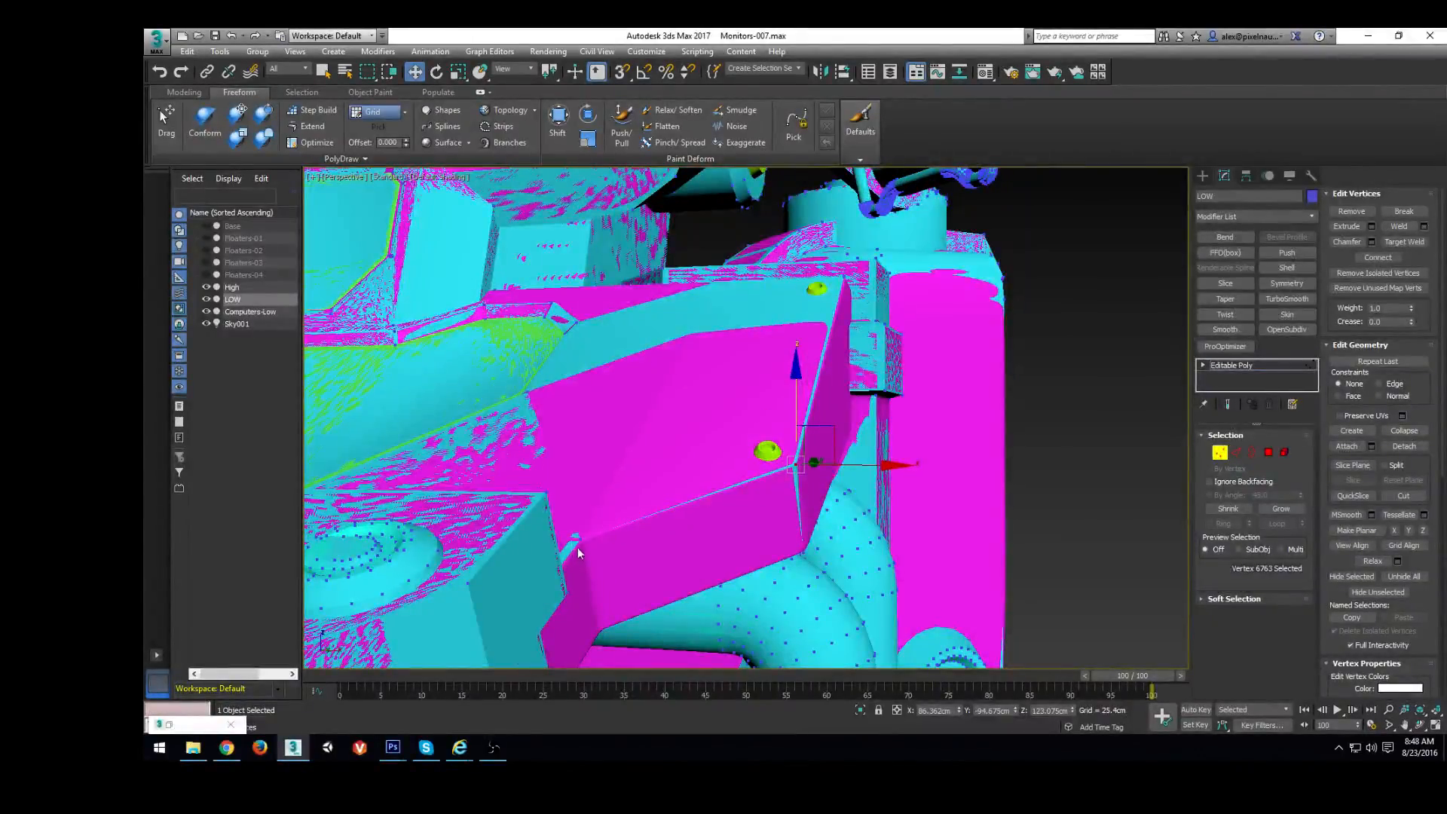
Move the inner front corner vertices and the lower outer corner vertex of LOW's side panel to match High
{"action": "left_click_drag", "start_coordinate": [578, 536], "coordinate": [575, 486]}
{"action": "middle_click_drag", "start_coordinate": [575, 486], "coordinate": [684, 491], "text": "alt"}
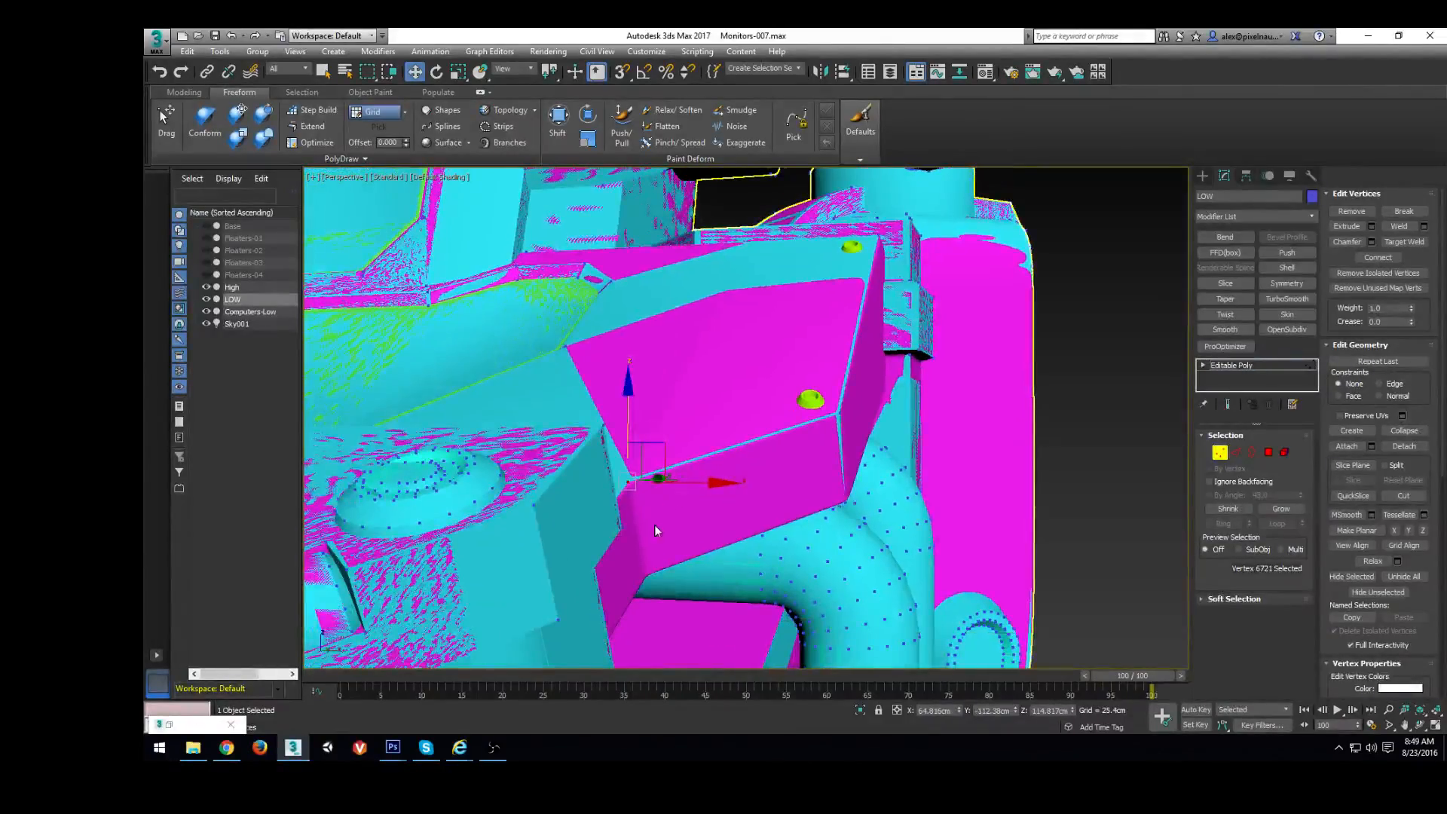
{"action": "left_click_drag", "start_coordinate": [699, 533], "coordinate": [700, 535]}
{"action": "middle_click_drag", "start_coordinate": [784, 519], "coordinate": [859, 507], "text": "alt"}
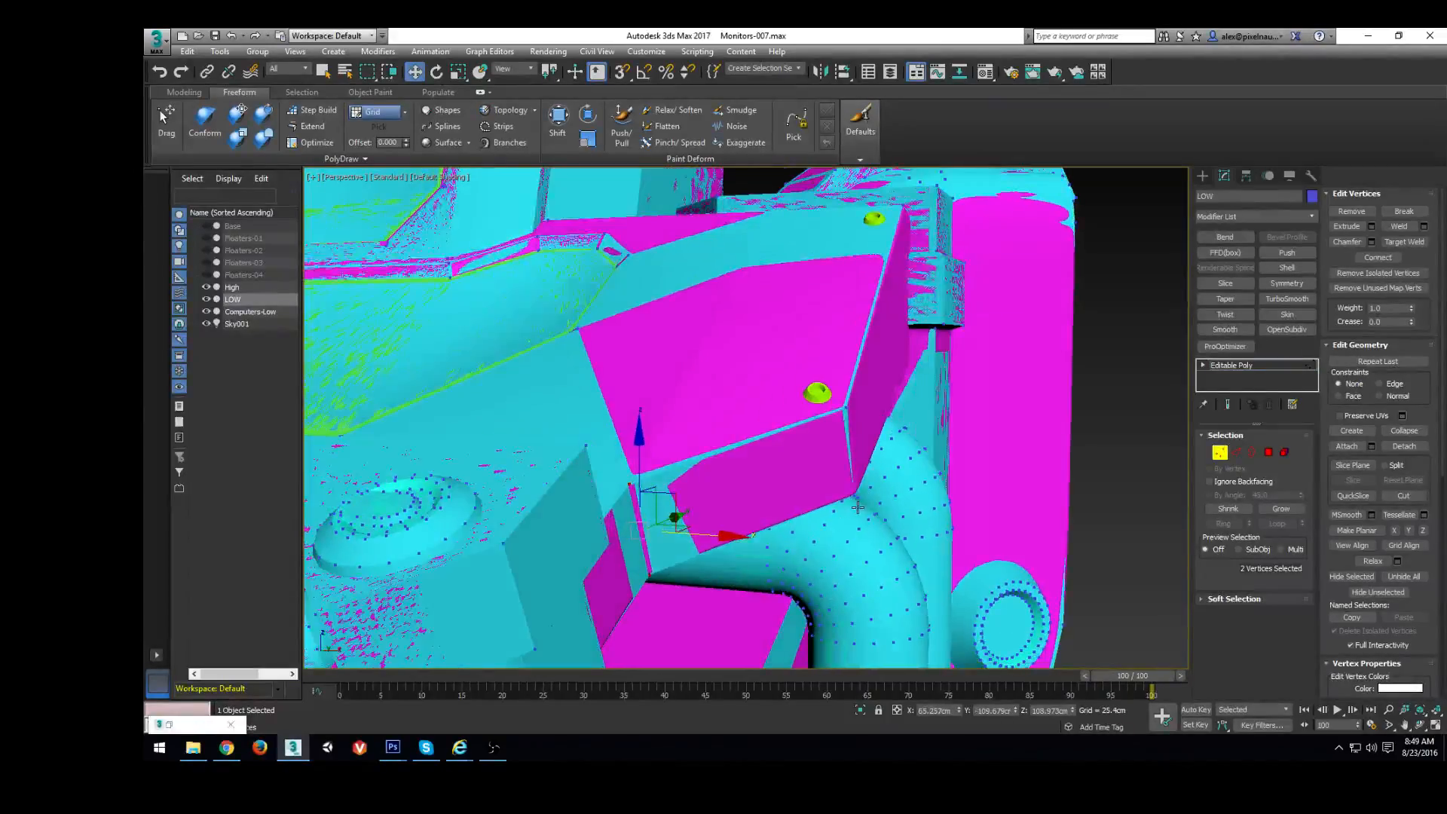
{"action": "left_click", "coordinate": [852, 495]}
{"action": "left_click_drag", "start_coordinate": [905, 498], "coordinate": [909, 498]}
{"action": "middle_click_drag", "start_coordinate": [908, 498], "coordinate": [951, 428], "text": "alt"}
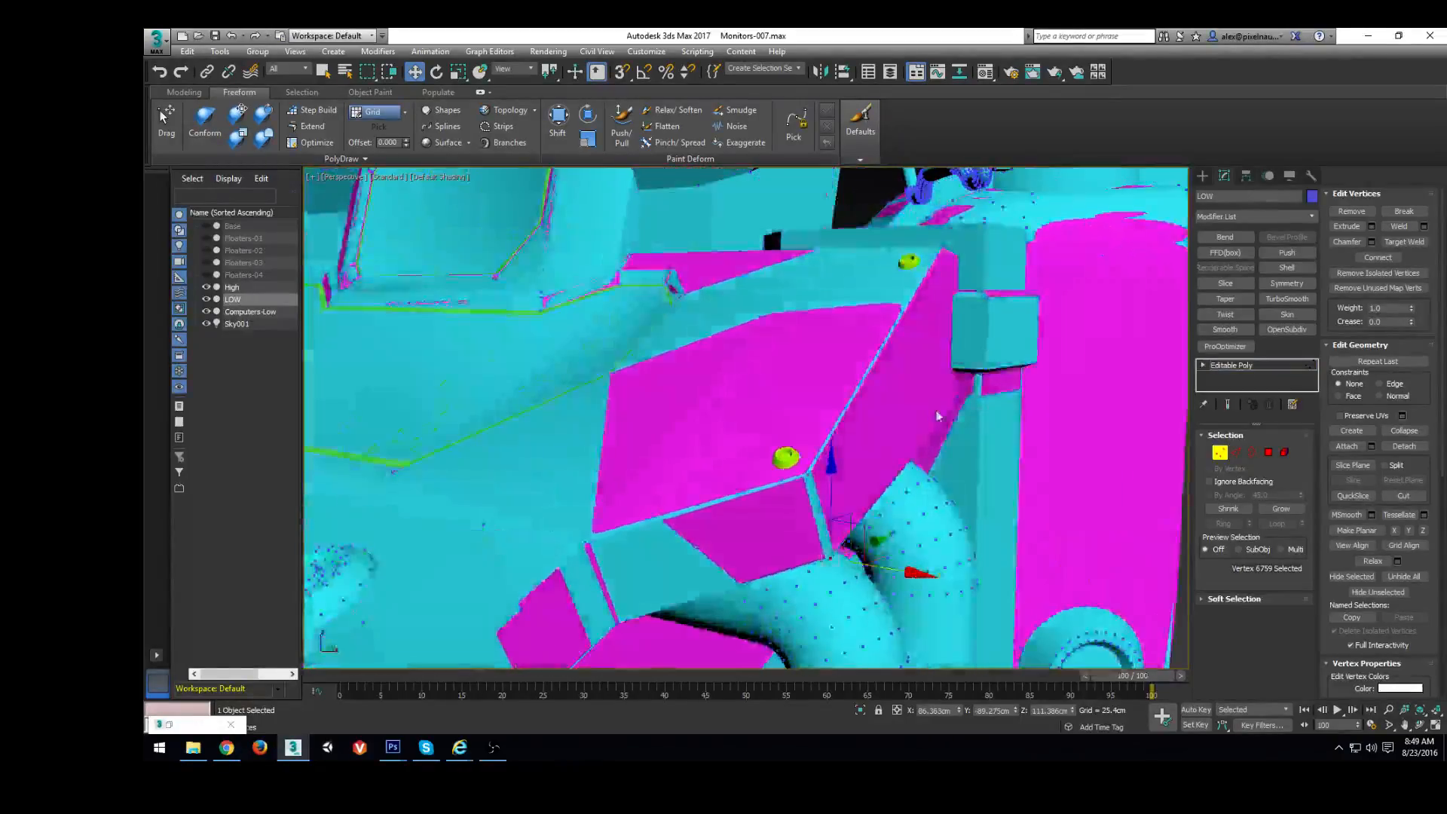
Move the lower rear vertex of the side panel, beside the post bracket, outward along X by about 0.93 cm
{"action": "key", "text": "F3"}
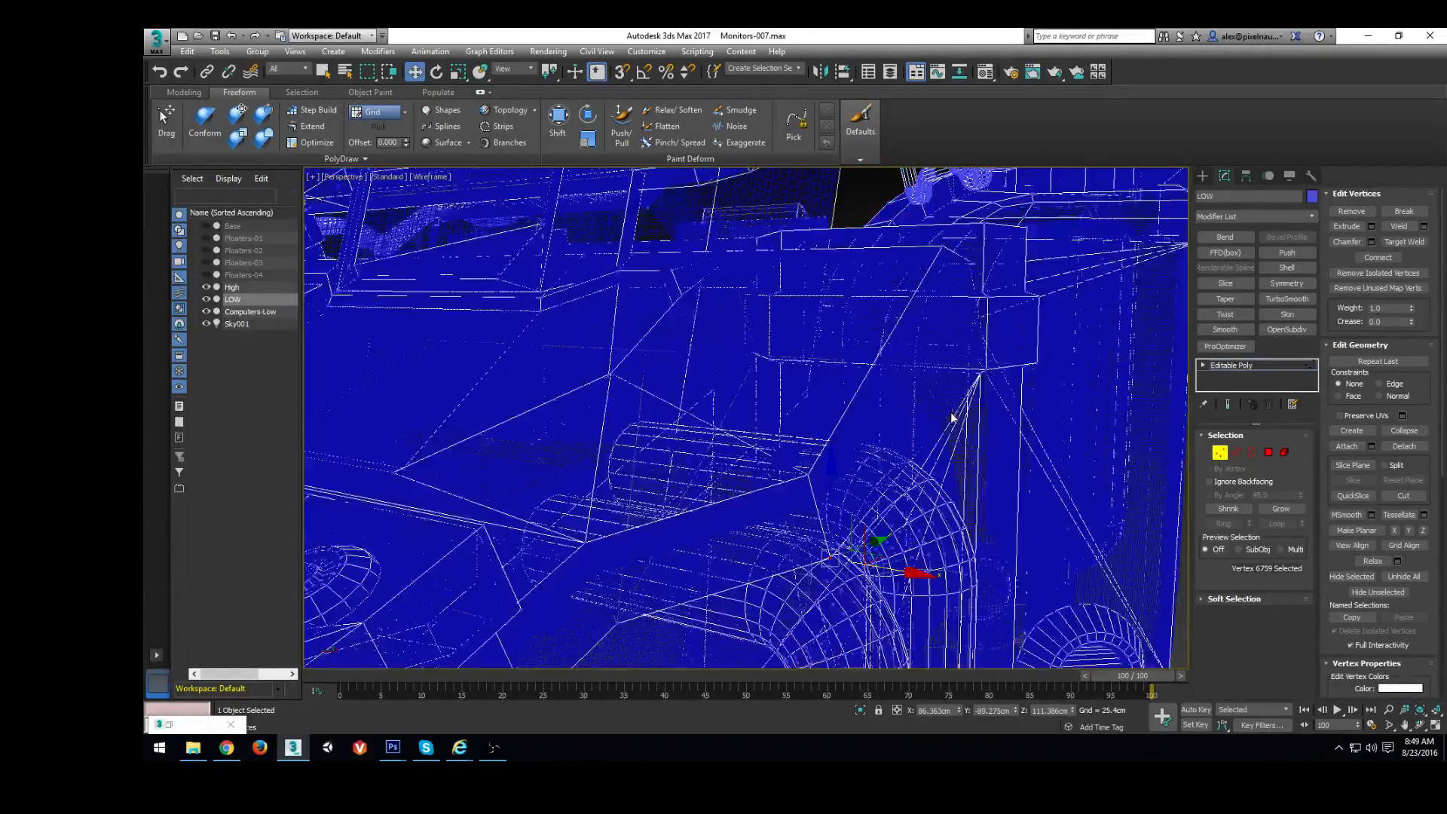
{"action": "left_click", "coordinate": [981, 373]}
{"action": "key", "text": "F3"}
{"action": "middle_click_drag", "start_coordinate": [999, 484], "coordinate": [904, 407], "text": "alt"}
{"action": "key", "text": "F3"}
{"action": "left_click", "coordinate": [1006, 404]}
{"action": "key", "text": "F3"}
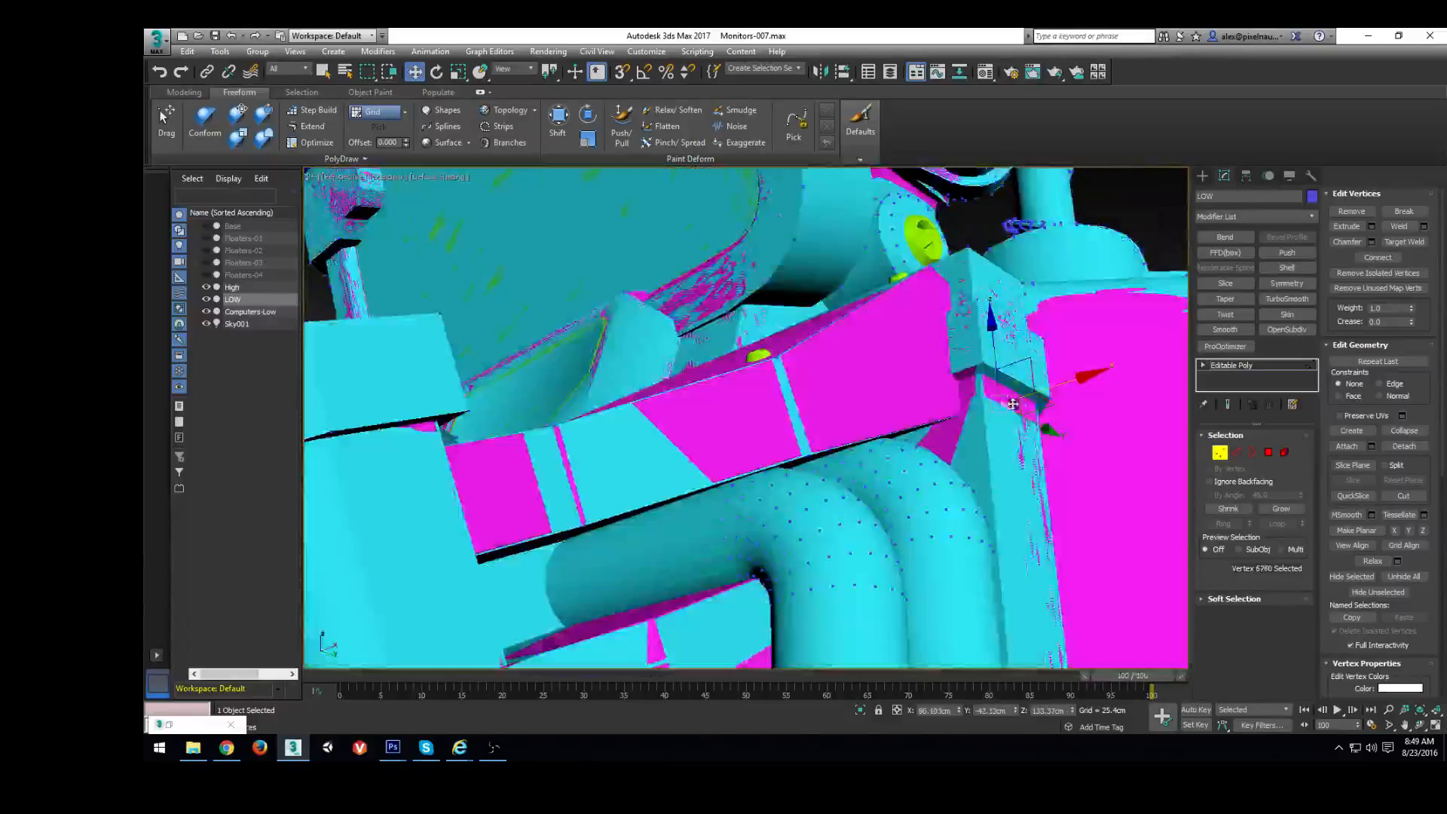
{"action": "left_click_drag", "start_coordinate": [1061, 385], "coordinate": [1062, 385]}
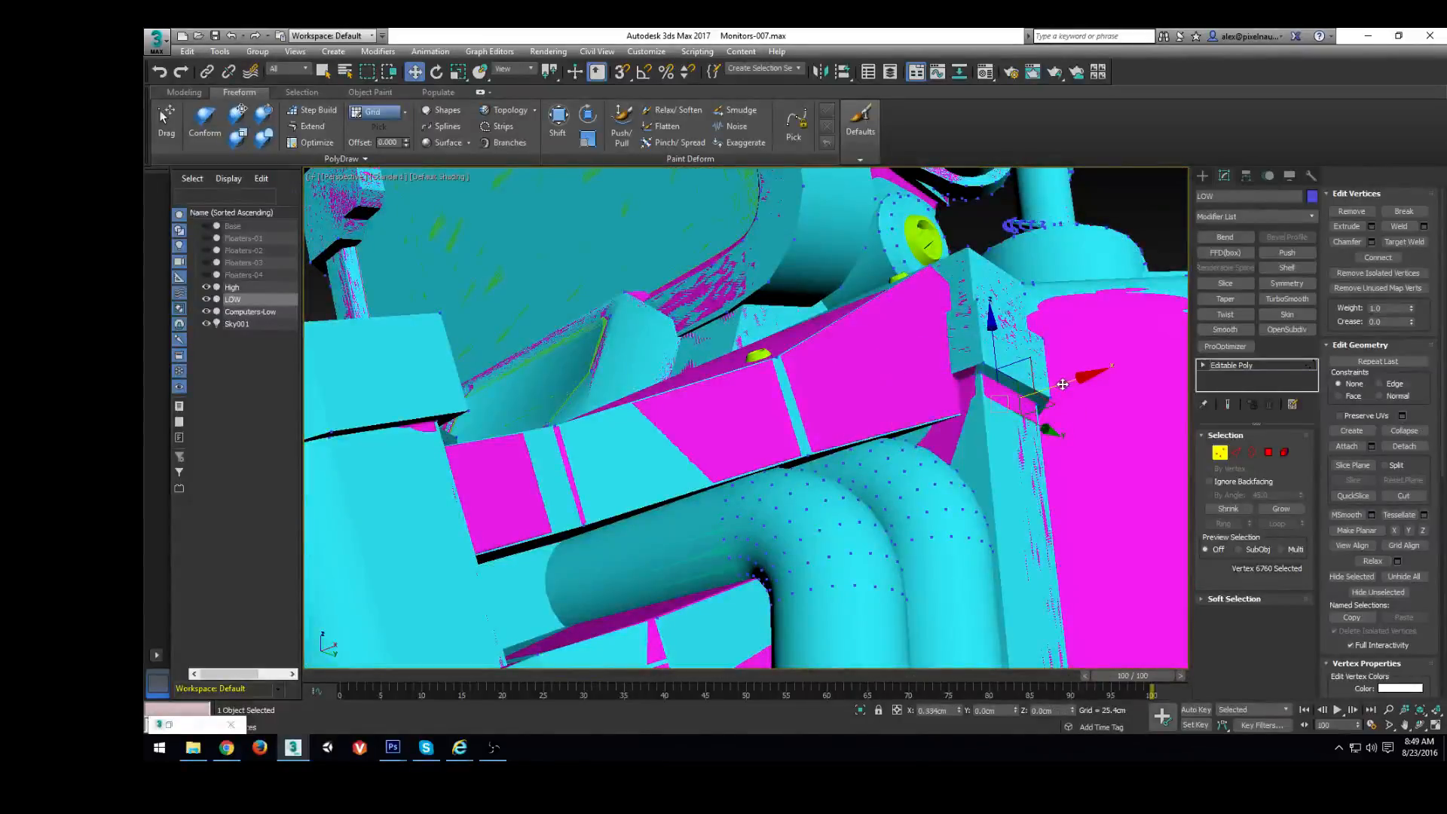
Shift the side panel's upper rear corner vertex outward along X and adjust its inner front corner vertex to fit High
{"action": "middle_click_drag", "start_coordinate": [1061, 385], "coordinate": [1009, 289], "text": "alt"}
{"action": "left_click", "coordinate": [989, 288]}
{"action": "left_click_drag", "start_coordinate": [1009, 289], "coordinate": [1016, 288]}
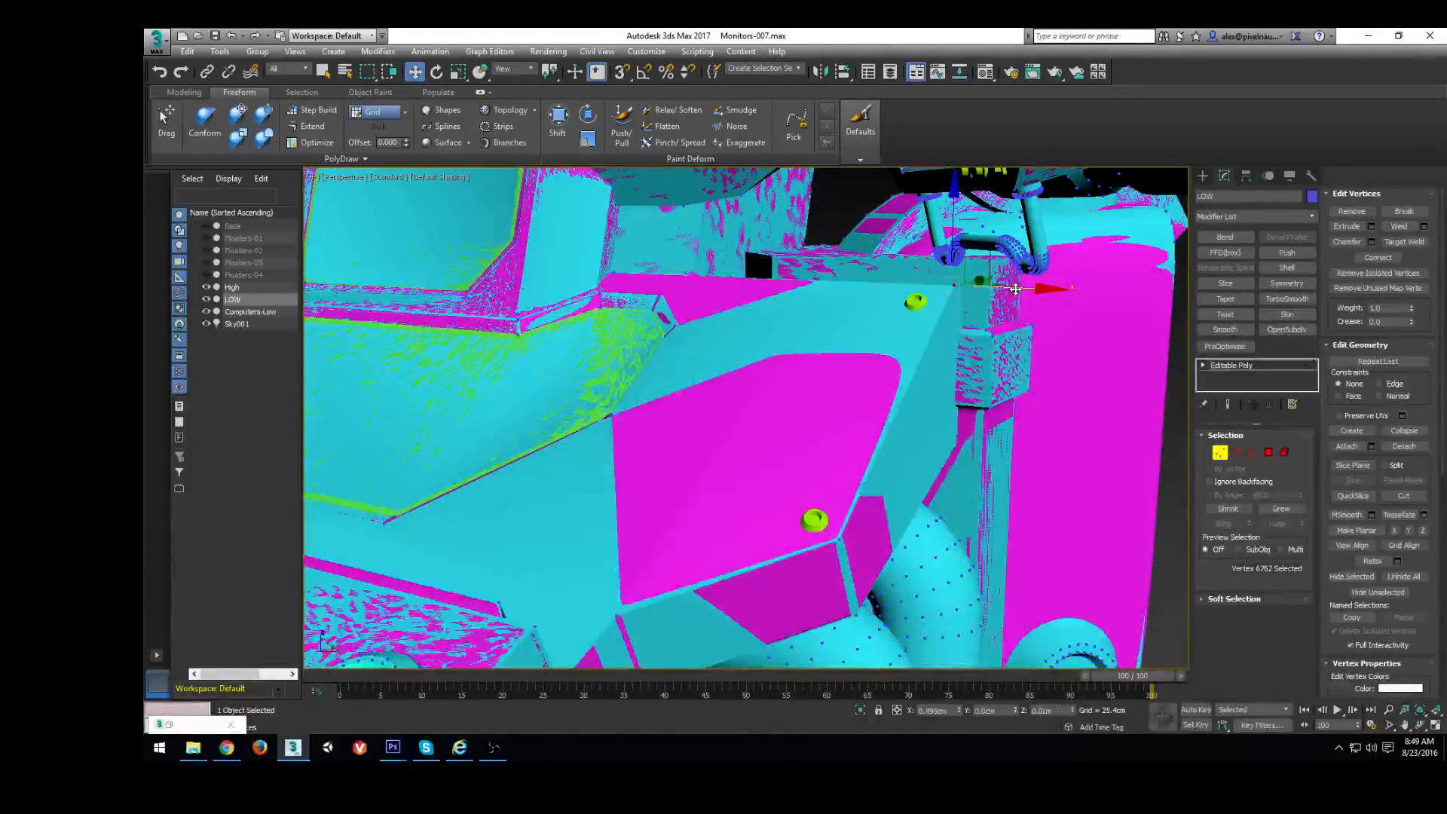
{"action": "left_click_drag", "start_coordinate": [878, 548], "coordinate": [879, 547]}
{"action": "middle_click_drag", "start_coordinate": [879, 547], "coordinate": [784, 525], "text": "alt"}
{"action": "key", "text": "F4"}
{"action": "key", "text": "F4"}
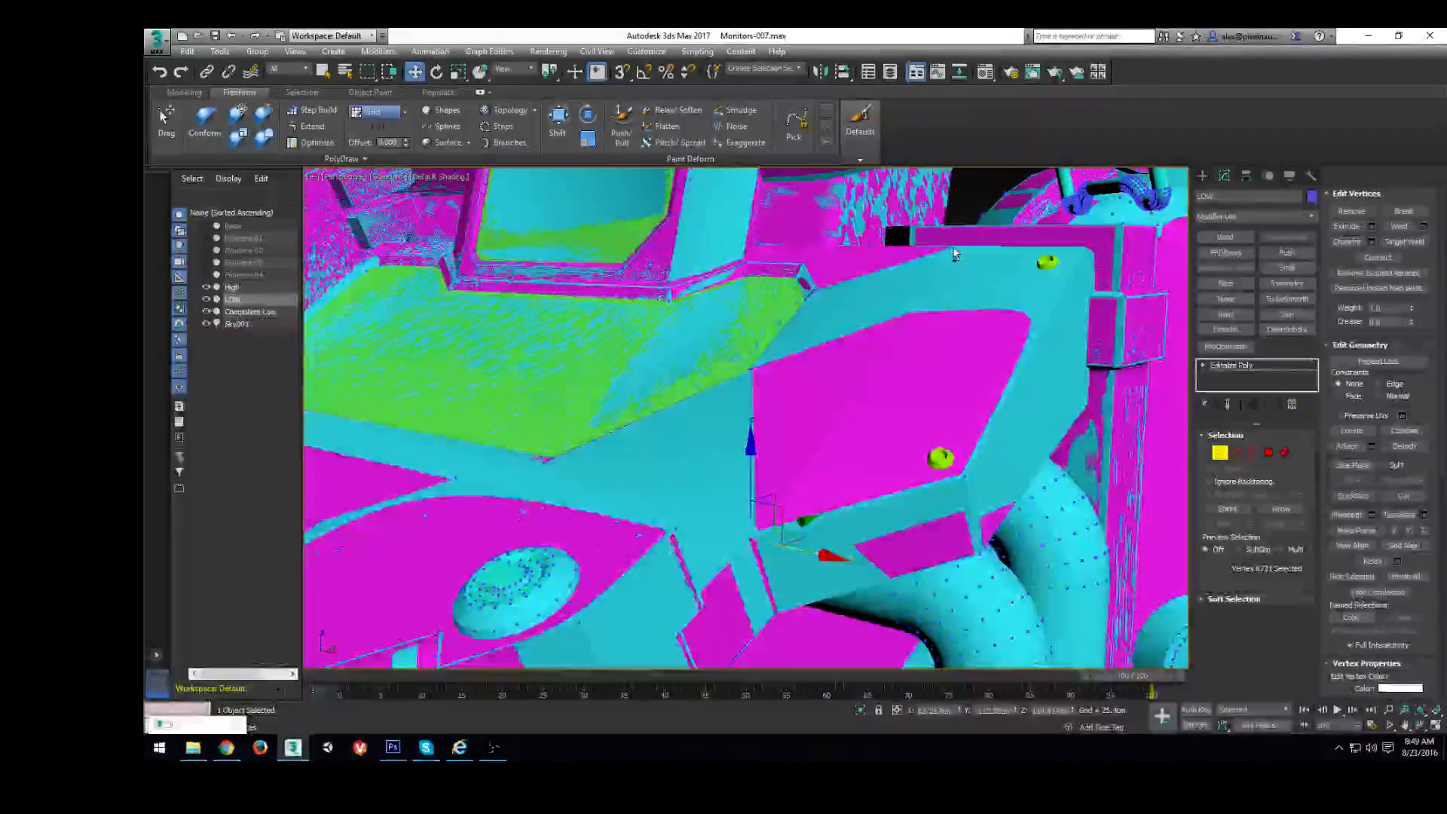
Insert a vertex on the side panel's top rear edge where the High model's outline bends
{"action": "middle_click_drag", "start_coordinate": [972, 252], "coordinate": [919, 318], "text": "alt"}
{"action": "key", "text": "F4"}
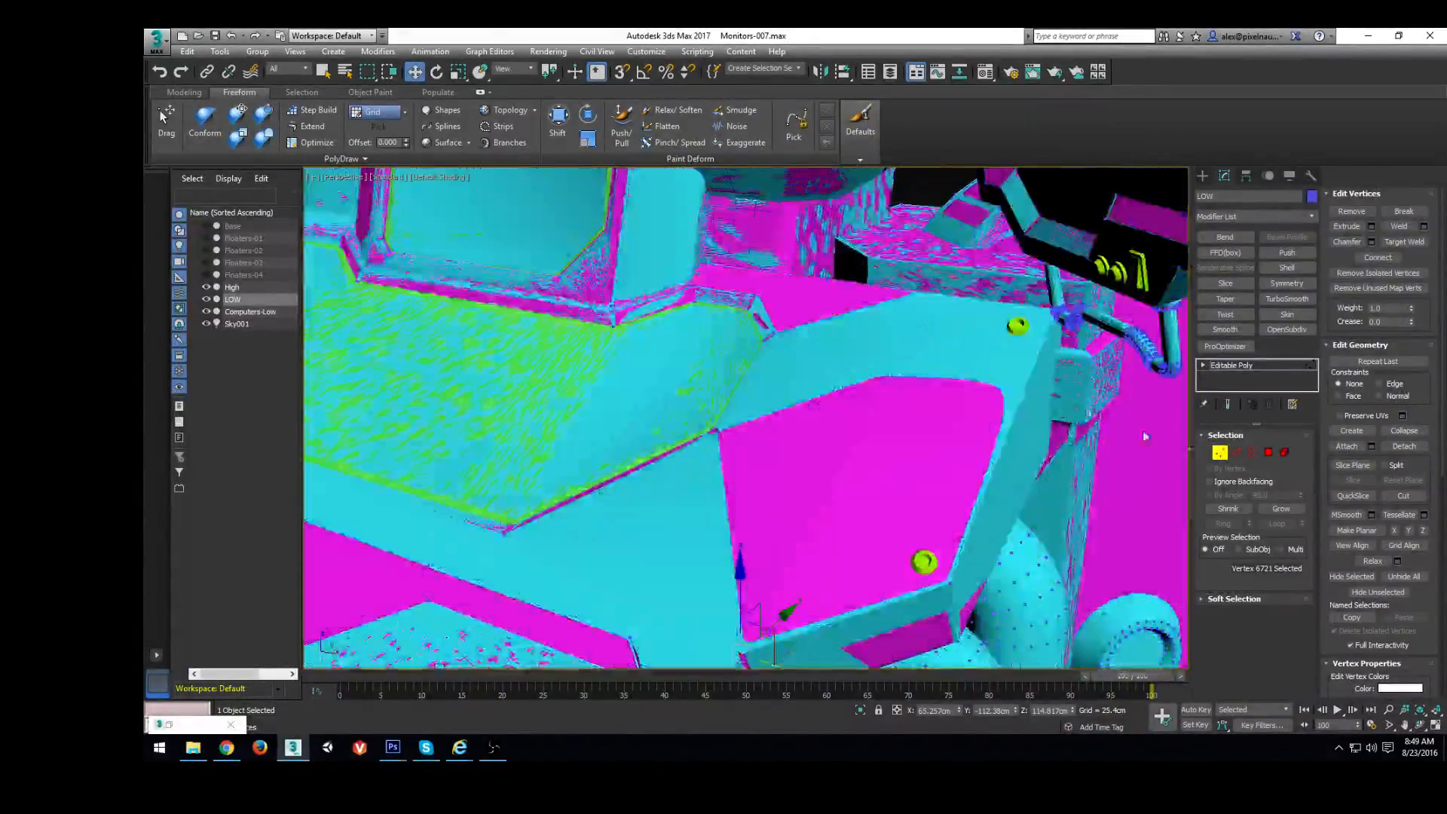
{"action": "left_click", "coordinate": [1236, 452]}
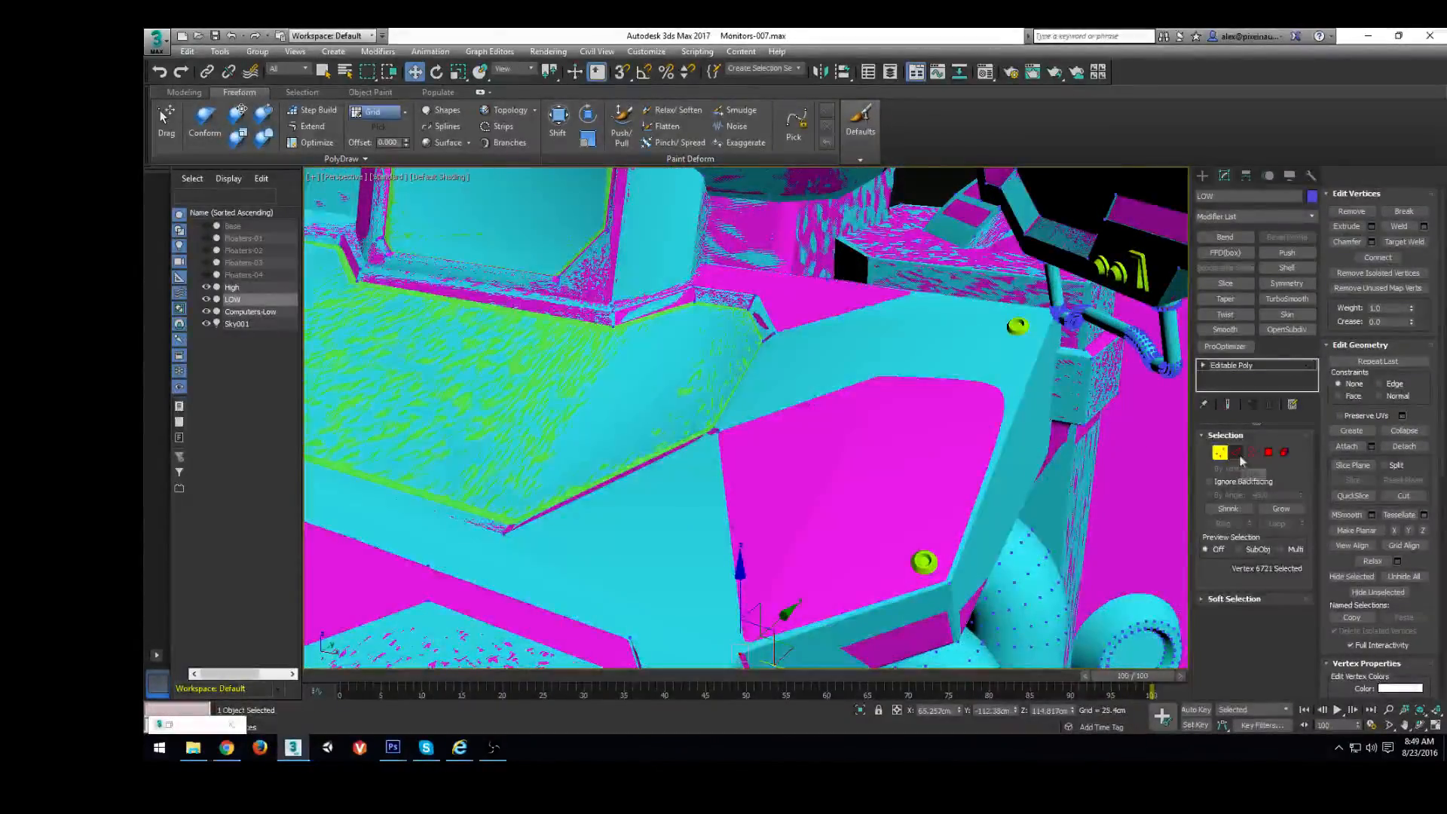
{"action": "left_click", "coordinate": [1359, 212]}
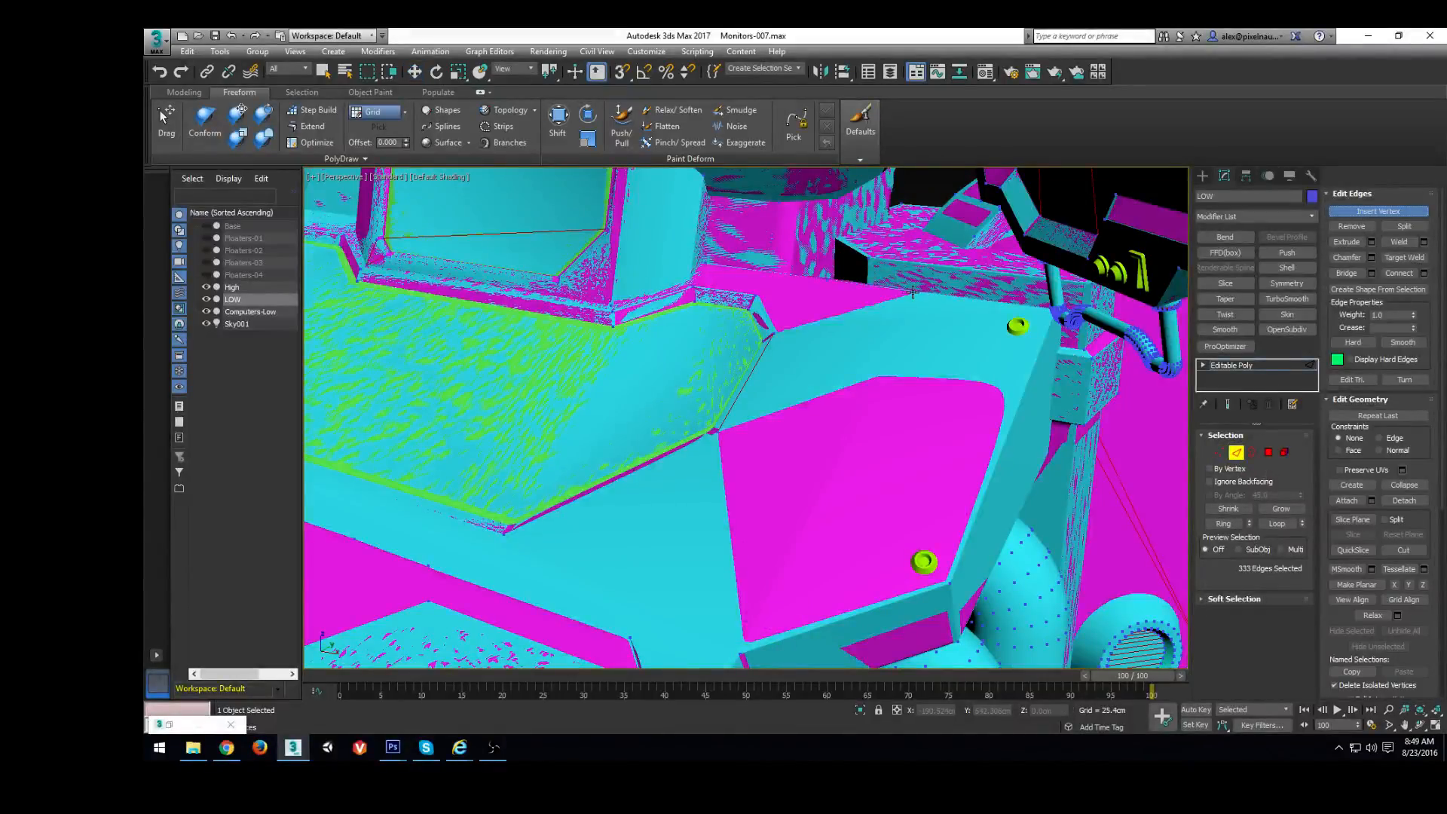
{"action": "left_click", "coordinate": [1219, 452]}
{"action": "key", "text": "w"}
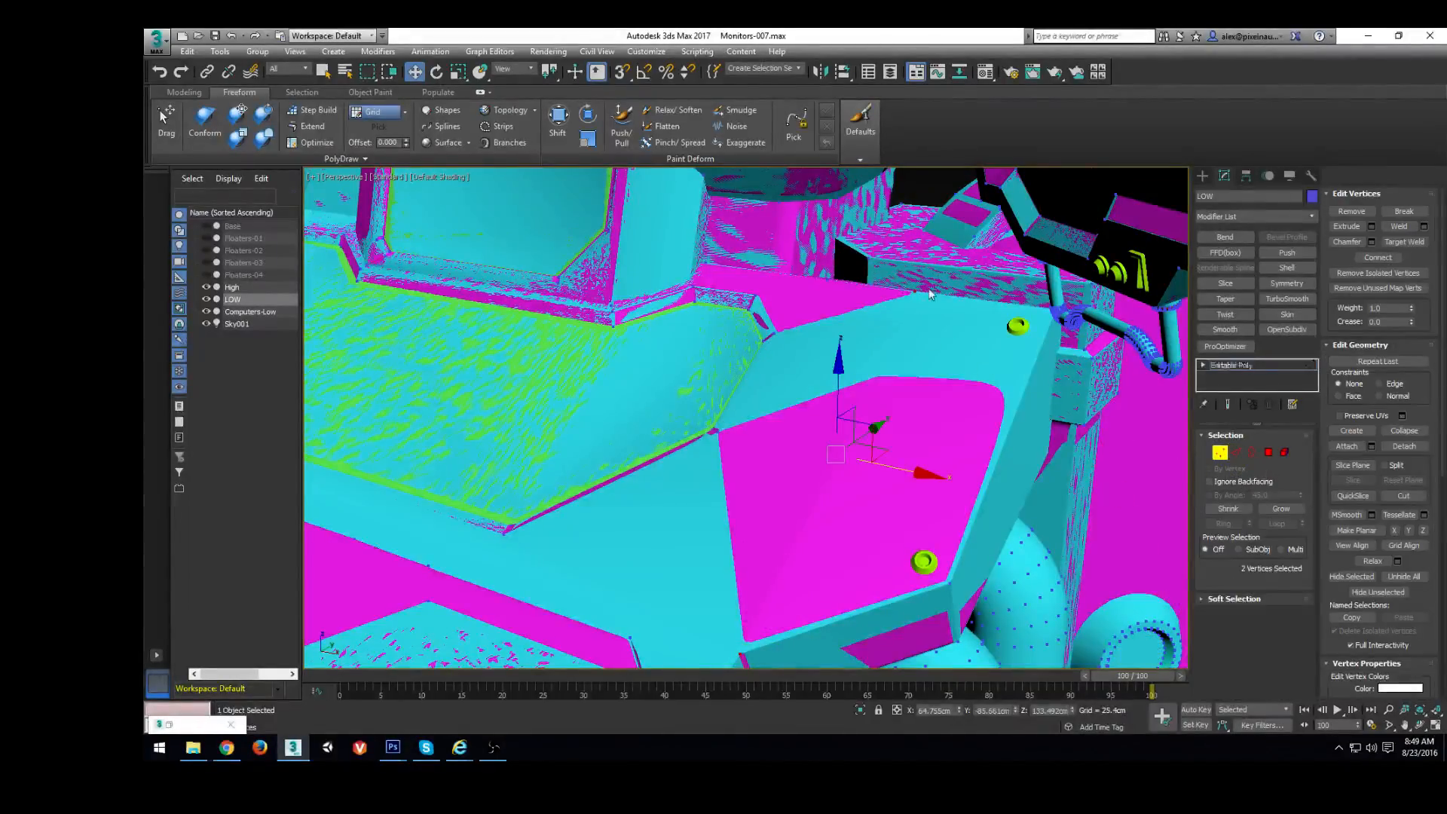
{"action": "middle_click_drag", "start_coordinate": [865, 577], "coordinate": [872, 488]}
{"action": "left_click", "coordinate": [744, 557], "text": "ctrl"}
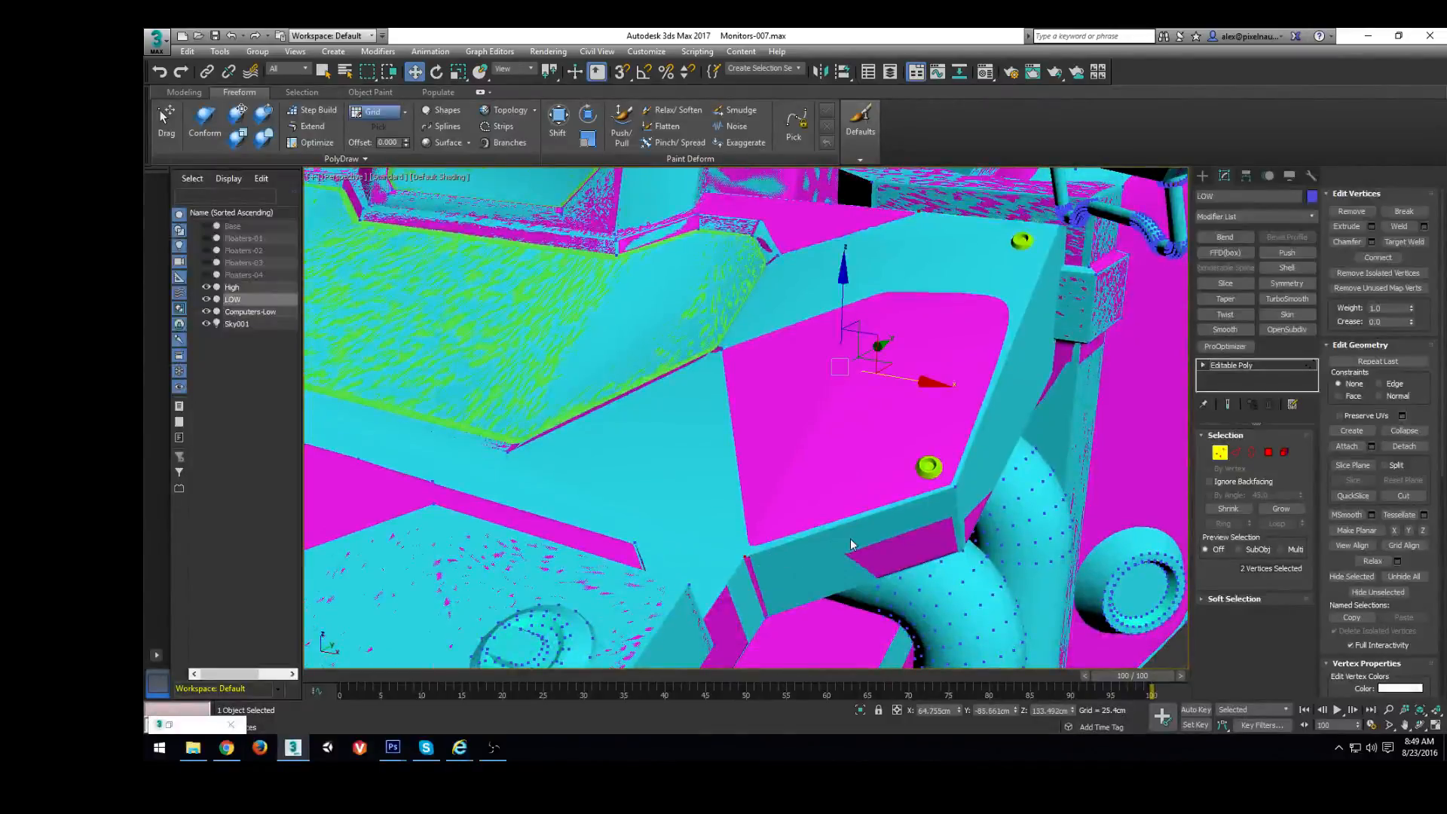
Isolate LOW with edged faces and select the new top-edge vertex together with the side panel's inner front corner vertex
{"action": "middle_click_drag", "start_coordinate": [863, 556], "coordinate": [847, 624], "text": "alt"}
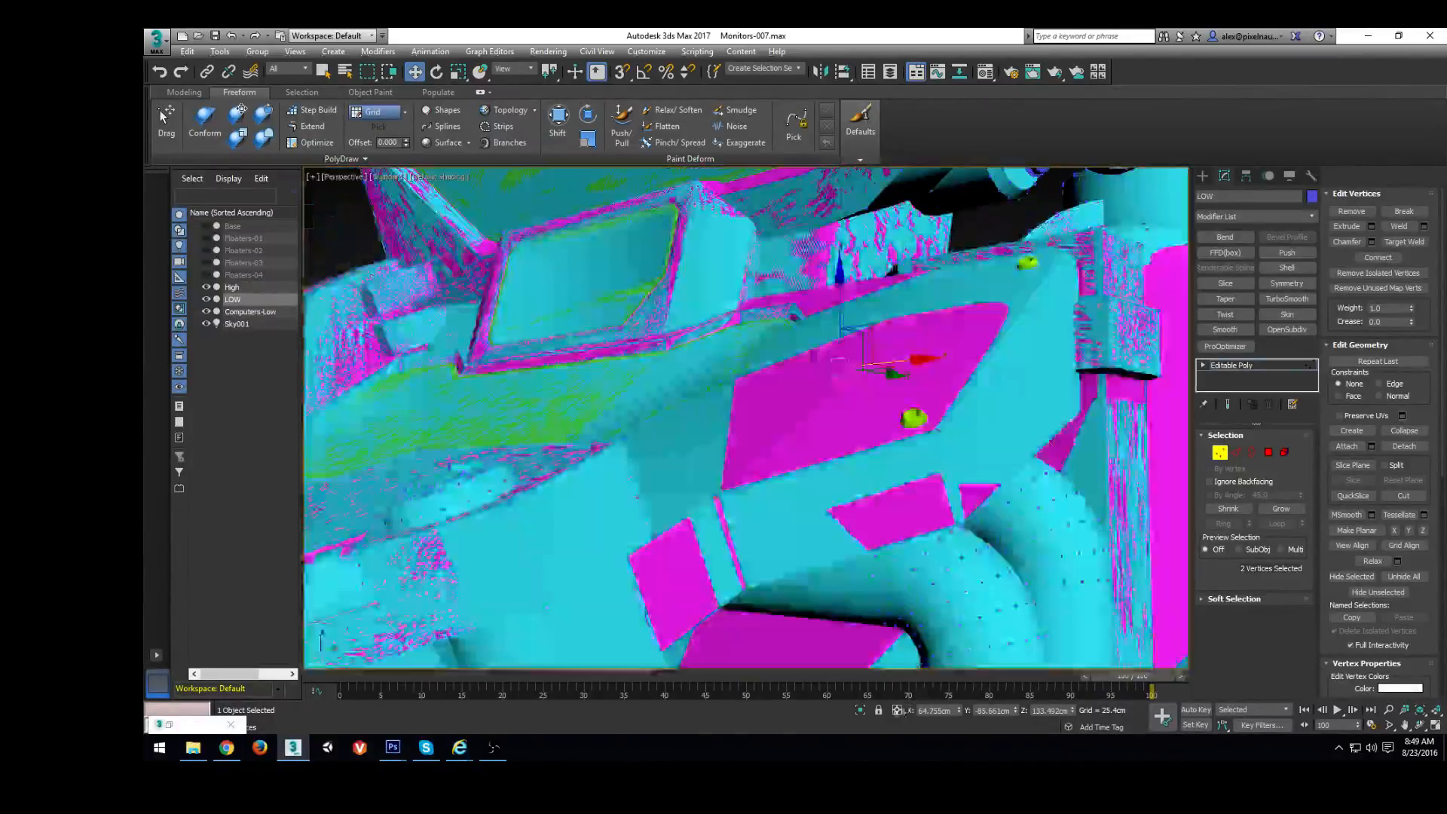
{"action": "key", "text": "alt+q"}
{"action": "key", "text": "F4"}
{"action": "middle_click_drag", "start_coordinate": [862, 463], "coordinate": [877, 522], "text": "alt"}
{"action": "key", "text": "2"}
{"action": "left_click", "coordinate": [815, 505]}
{"action": "left_click", "coordinate": [790, 521]}
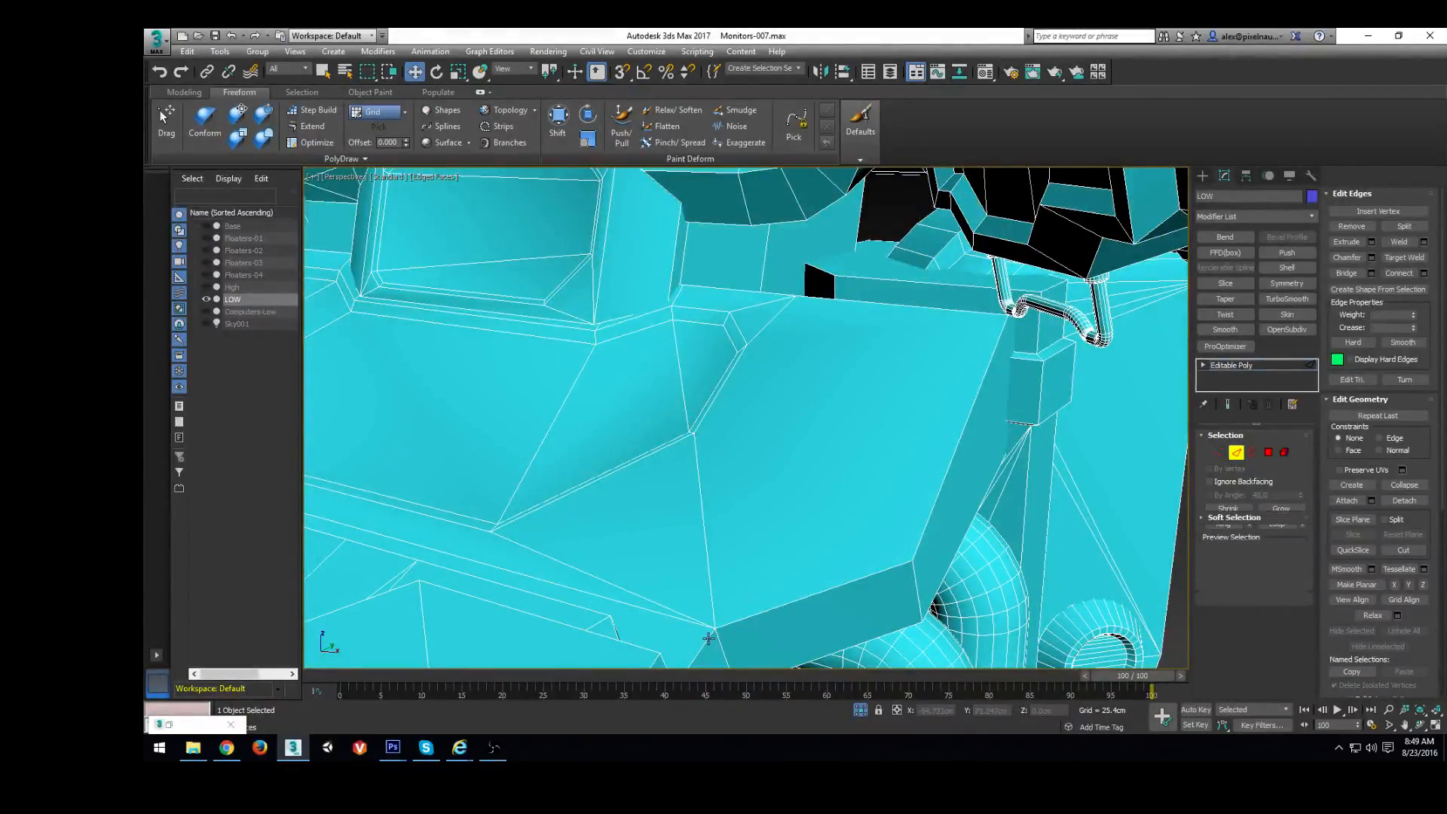
{"action": "key", "text": "1"}
{"action": "left_click", "coordinate": [715, 628]}
{"action": "left_click", "coordinate": [880, 304], "text": "ctrl"}
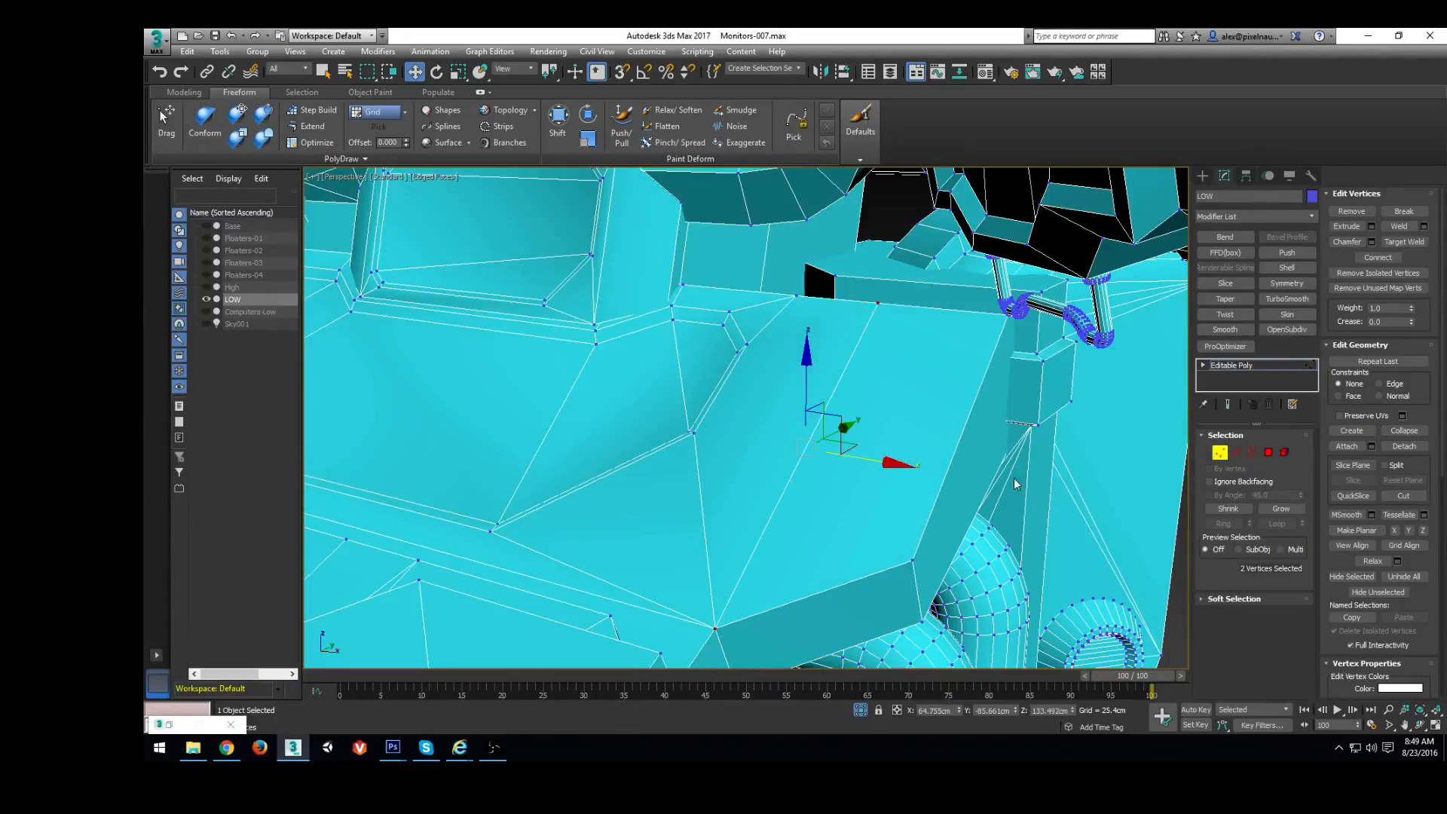
Leave isolation with edged faces hidden and fit the side panel's top-edge vertex to the High outline
{"action": "key", "text": "F4"}
{"action": "left_click", "coordinate": [860, 710]}
{"action": "middle_click_drag", "start_coordinate": [796, 445], "coordinate": [848, 462], "text": "alt"}
{"action": "left_click", "coordinate": [903, 245]}
{"action": "middle_click_drag", "start_coordinate": [904, 245], "coordinate": [927, 330], "text": "alt"}
Select the edges of the small center display housing on LOW and shift them to match High
{"action": "key", "text": "2"}
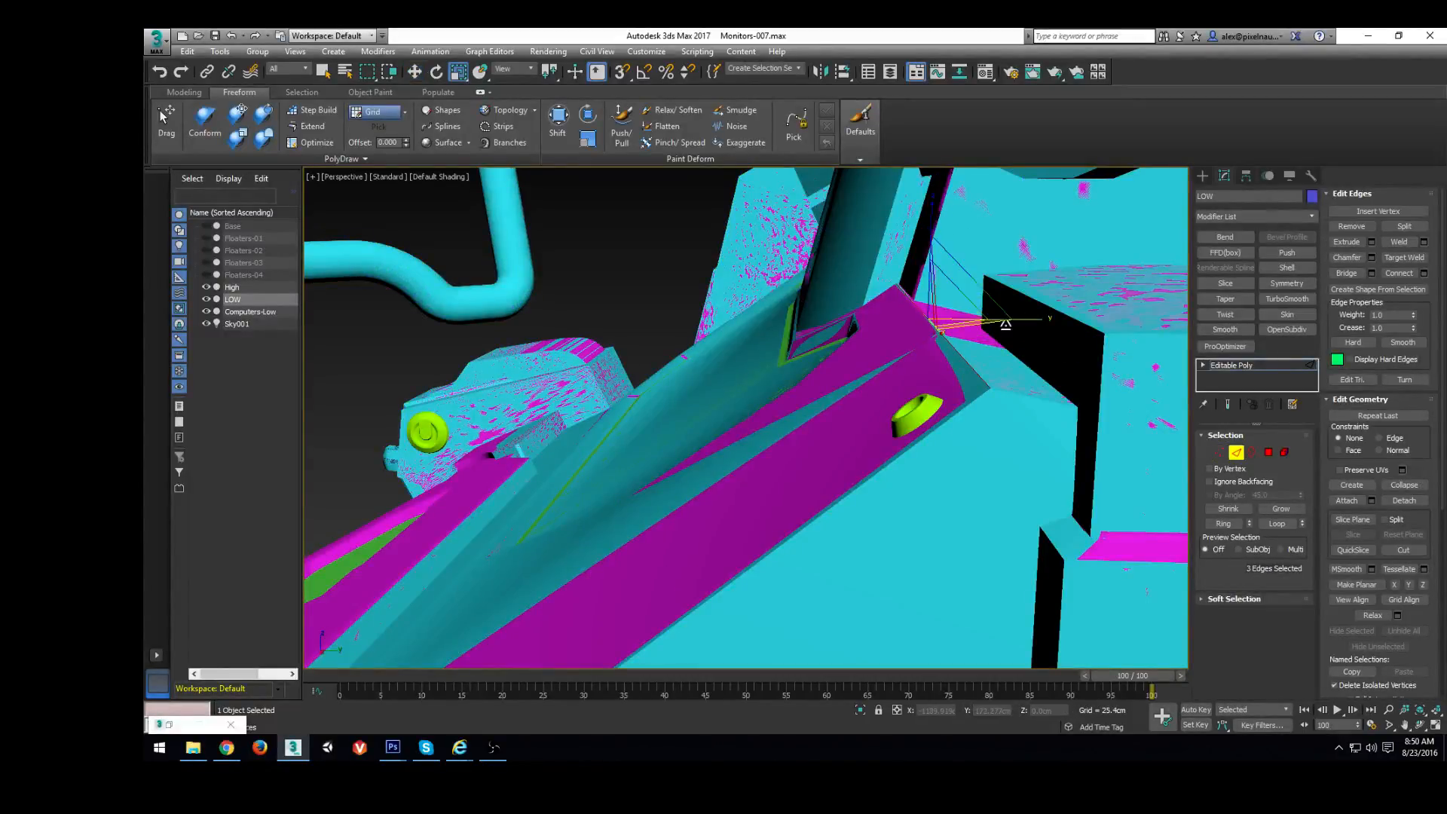
{"action": "key", "text": "F3"}
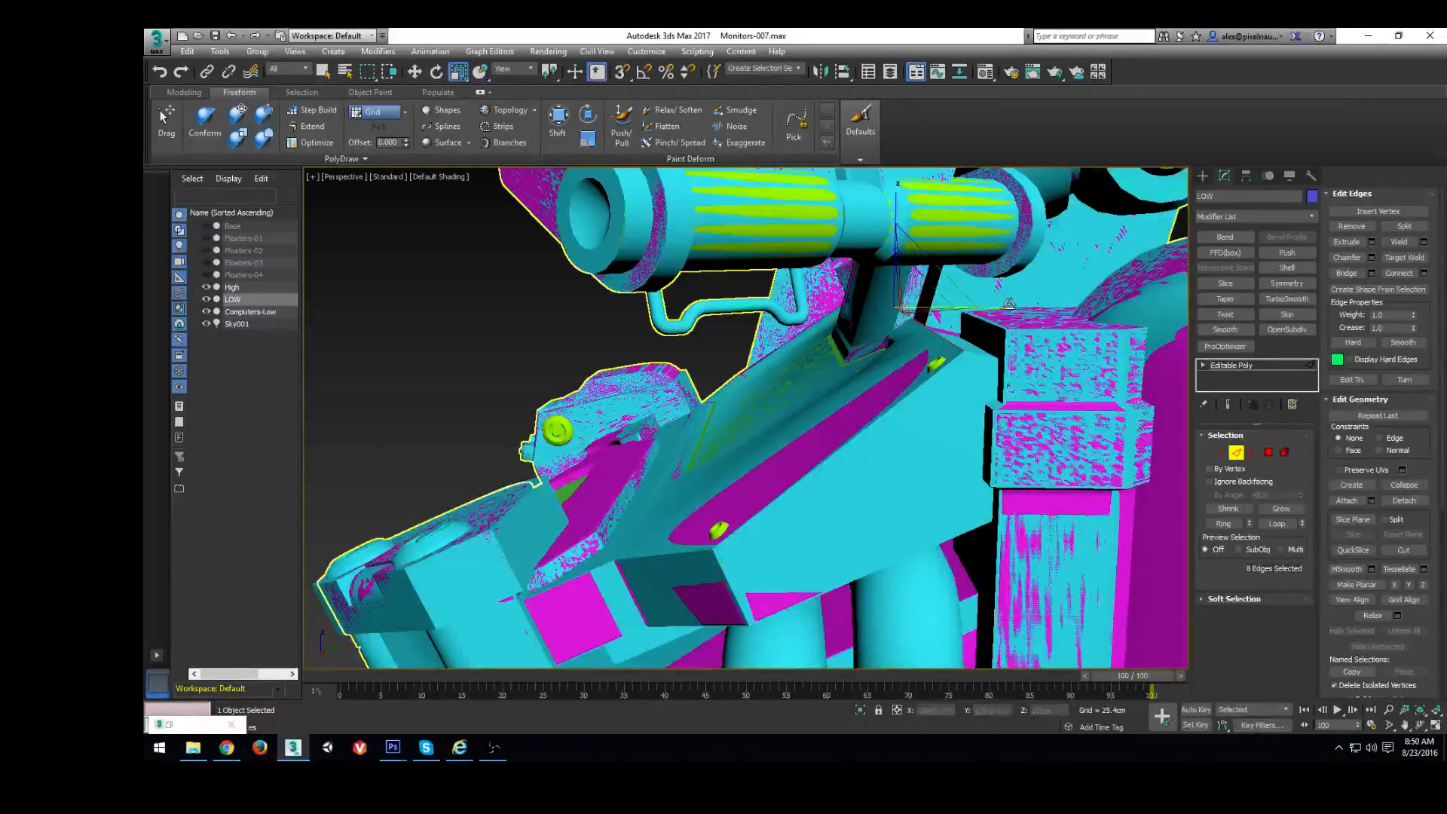
{"action": "left_click_drag", "start_coordinate": [925, 270], "coordinate": [927, 269]}
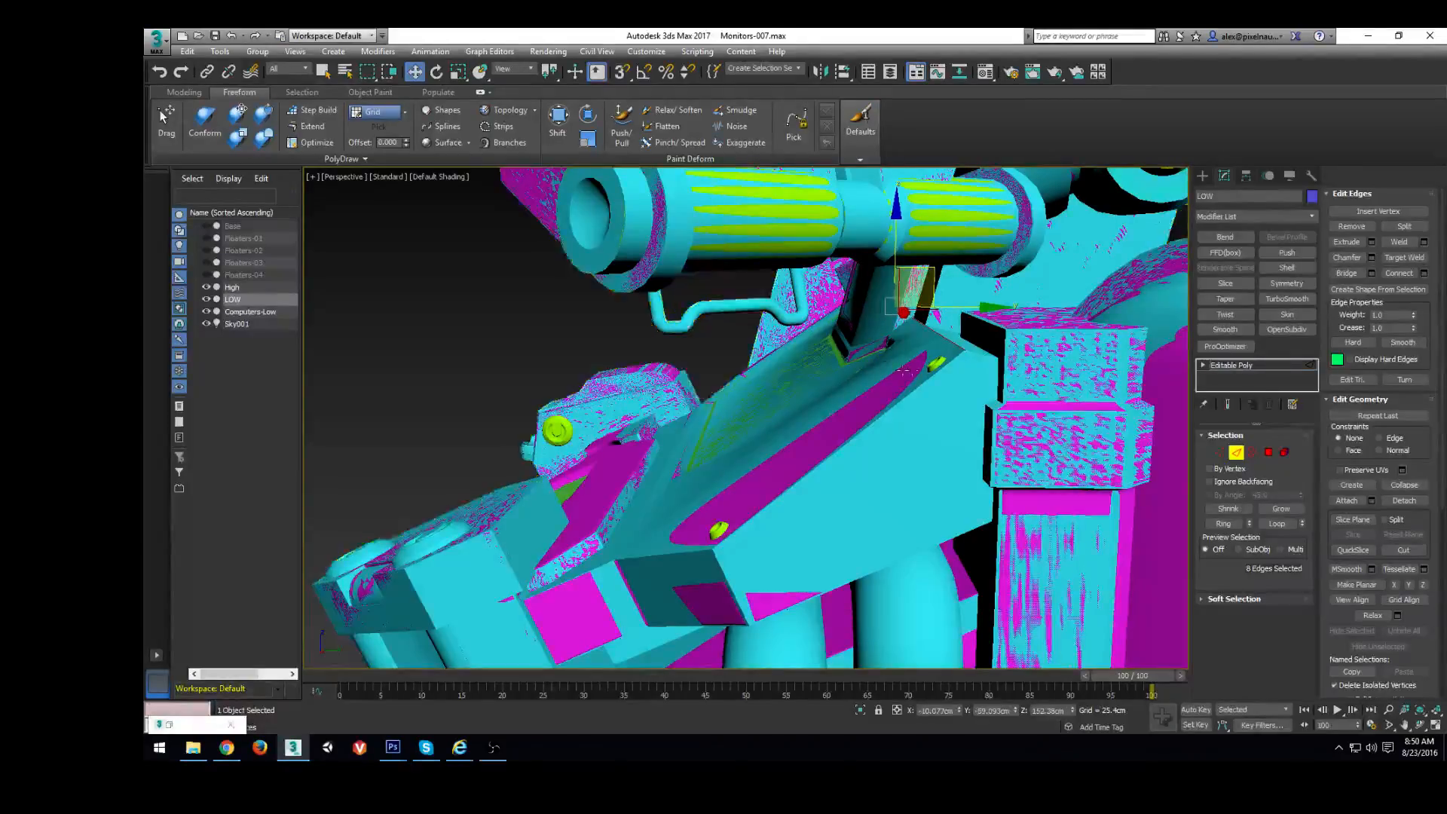
Examine the desk surface and center display housing on the baked Computers-Low copy
{"action": "middle_click_drag", "start_coordinate": [762, 384], "coordinate": [935, 403], "text": "alt"}
{"action": "scroll", "coordinate": [935, 404], "scroll_direction": "down", "scroll_amount": 3}
{"action": "middle_click_drag", "start_coordinate": [850, 460], "coordinate": [653, 463]}
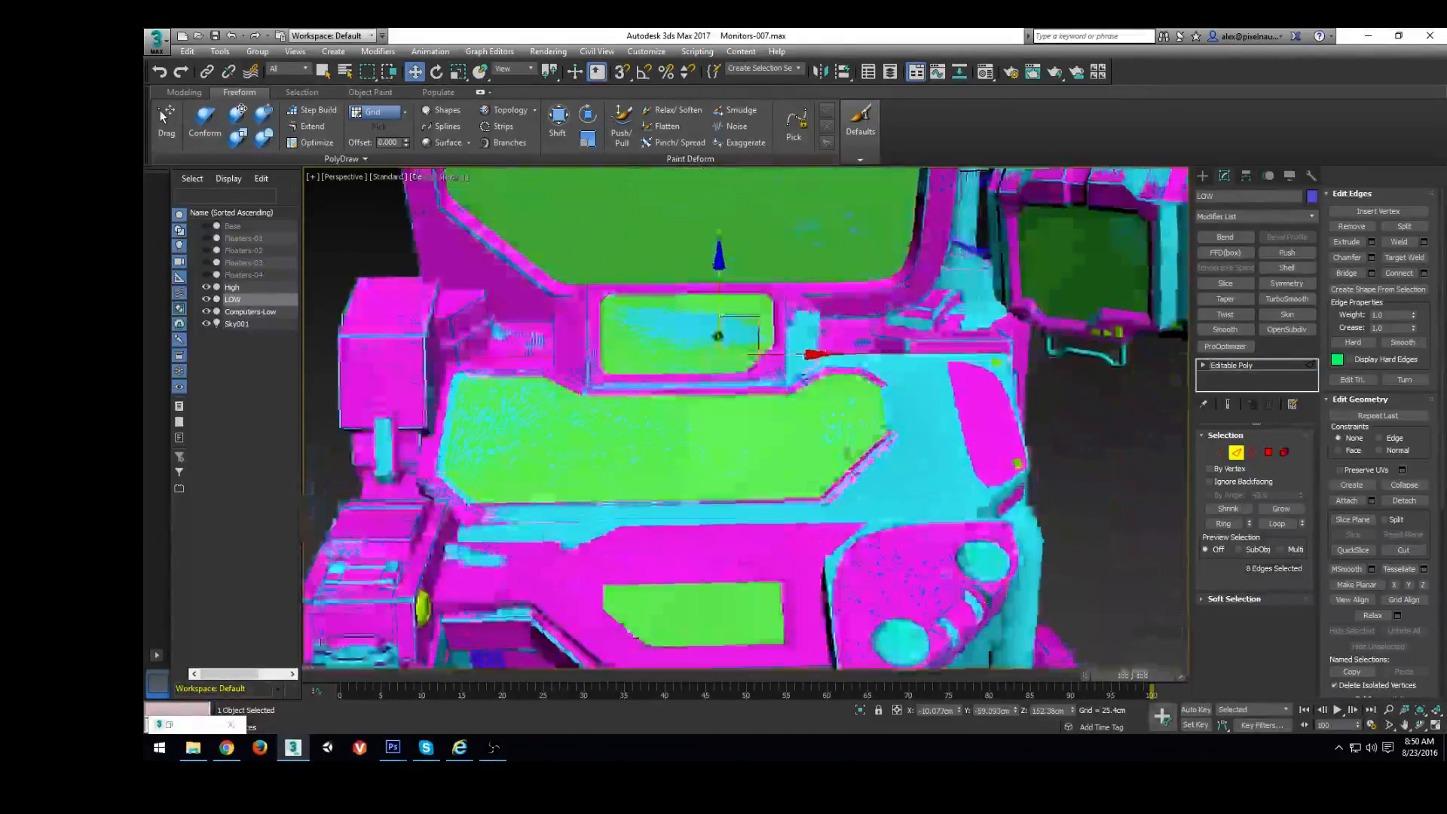
{"action": "scroll", "coordinate": [828, 407], "scroll_direction": "down", "scroll_amount": 4}
{"action": "middle_click_drag", "start_coordinate": [952, 452], "coordinate": [791, 452], "text": "alt"}
{"action": "scroll", "coordinate": [792, 453], "scroll_direction": "down", "scroll_amount": 5}
{"action": "middle_click_drag", "start_coordinate": [980, 475], "coordinate": [993, 517]}
{"action": "scroll", "coordinate": [748, 395], "scroll_direction": "up", "scroll_amount": 6}
{"action": "scroll", "coordinate": [992, 480], "scroll_direction": "up", "scroll_amount": 3}
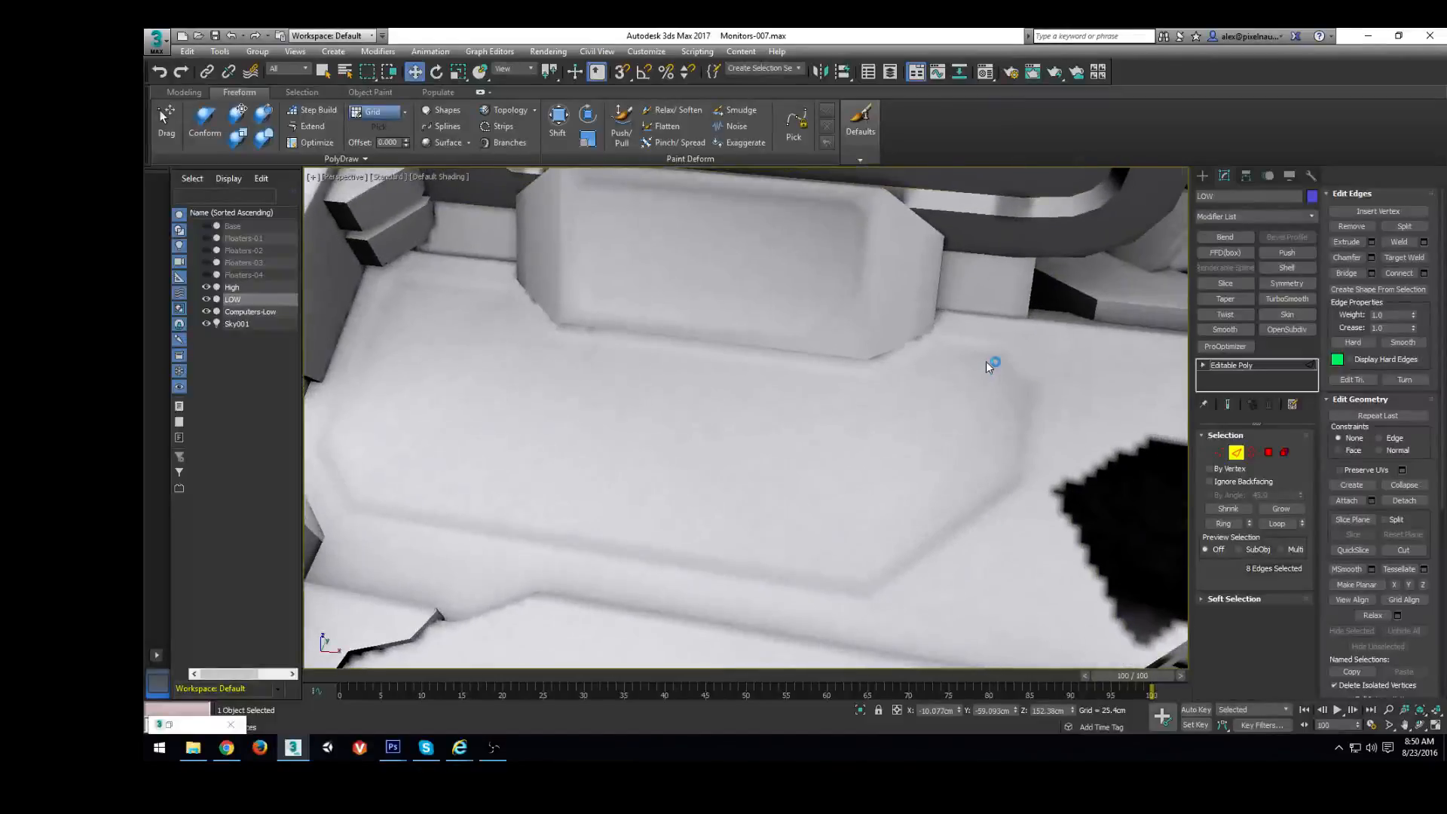
{"action": "scroll", "coordinate": [799, 505], "scroll_direction": "down", "scroll_amount": 4}
Examine the baked shading on the main screen, its frame and the surrounding desk of Computers-Low
{"action": "middle_click_drag", "start_coordinate": [778, 540], "coordinate": [867, 352], "text": "alt"}
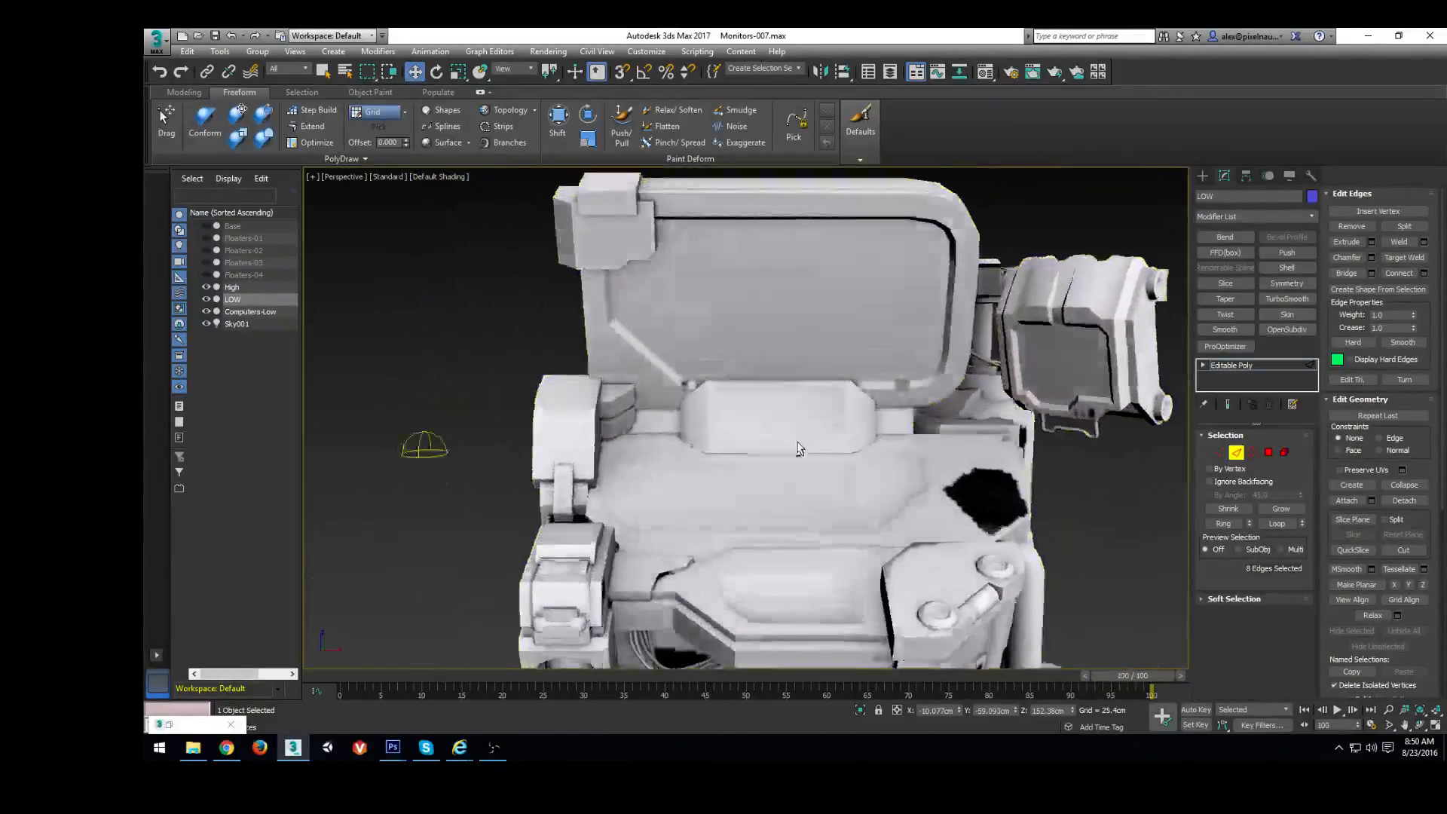
{"action": "scroll", "coordinate": [867, 351], "scroll_direction": "up", "scroll_amount": 4}
{"action": "scroll", "coordinate": [967, 249], "scroll_direction": "down", "scroll_amount": 10}
{"action": "middle_click_drag", "start_coordinate": [967, 249], "coordinate": [780, 527], "text": "alt"}
{"action": "scroll", "coordinate": [573, 456], "scroll_direction": "up", "scroll_amount": 4}
{"action": "scroll", "coordinate": [780, 526], "scroll_direction": "up", "scroll_amount": 3}
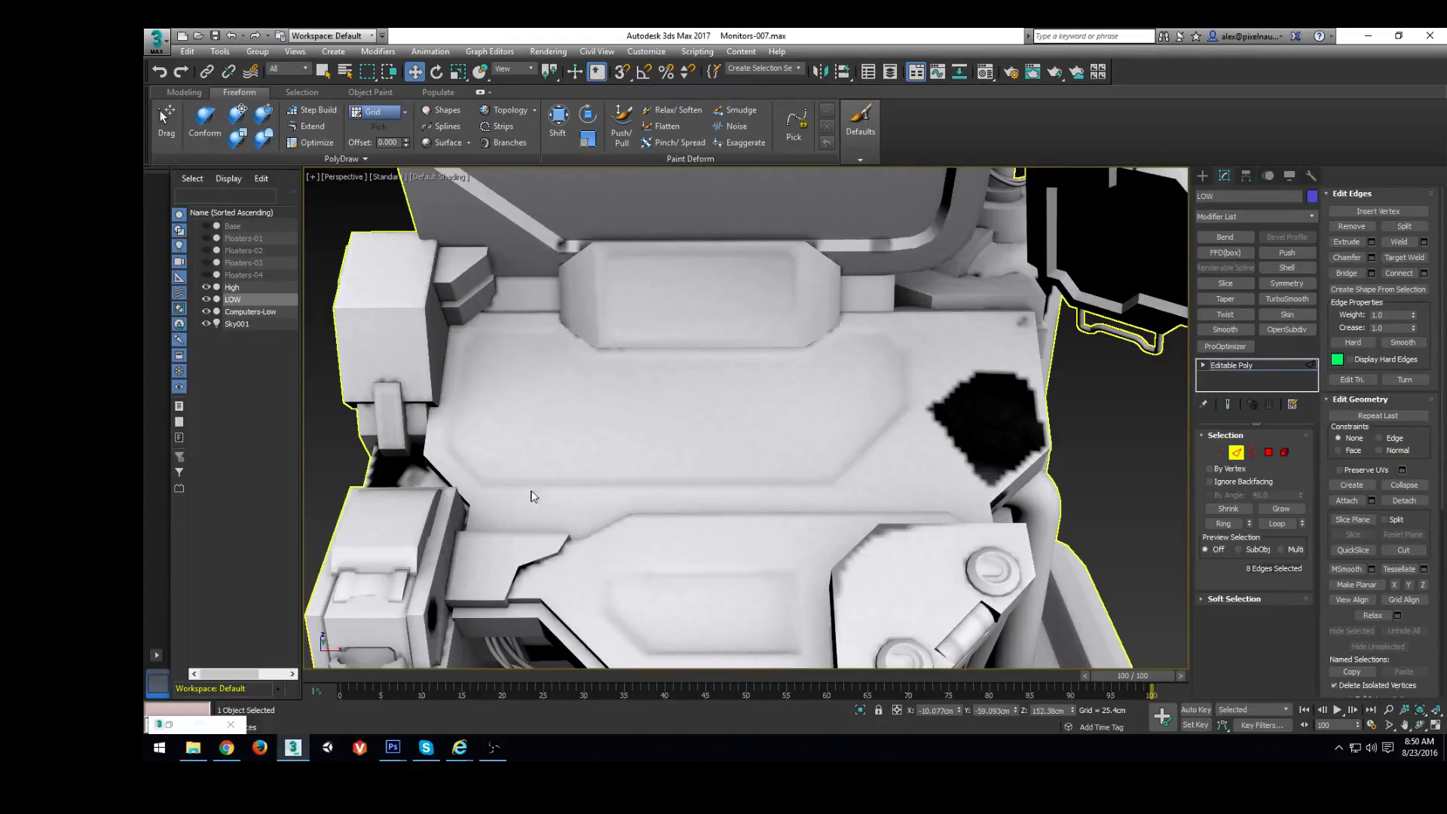
{"action": "middle_click_drag", "start_coordinate": [883, 348], "coordinate": [865, 281], "text": "alt"}
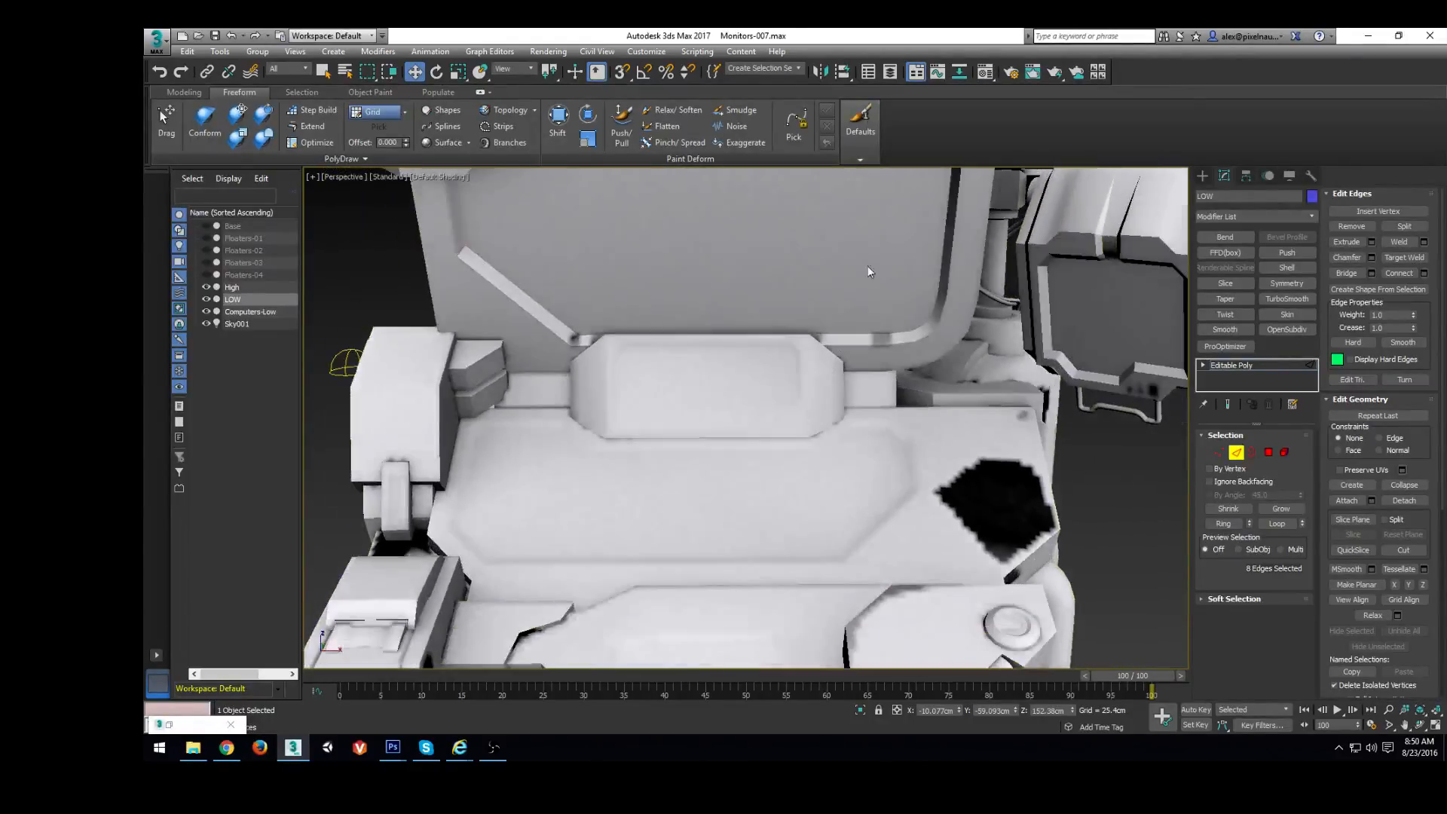
{"action": "middle_click_drag", "start_coordinate": [570, 349], "coordinate": [646, 317]}
{"action": "scroll", "coordinate": [646, 394], "scroll_direction": "down", "scroll_amount": 3}
Select all polygons of the main monitor's screen face on the LOW mesh
{"action": "middle_click_drag", "start_coordinate": [482, 396], "coordinate": [905, 403]}
{"action": "scroll", "coordinate": [469, 403], "scroll_direction": "down", "scroll_amount": 6}
{"action": "key", "text": "z"}
{"action": "middle_click_drag", "start_coordinate": [749, 423], "coordinate": [781, 494], "text": "alt"}
{"action": "scroll", "coordinate": [782, 495], "scroll_direction": "up", "scroll_amount": 5}
{"action": "middle_click_drag", "start_coordinate": [1040, 407], "coordinate": [1010, 475], "text": "alt"}
{"action": "scroll", "coordinate": [1025, 460], "scroll_direction": "up", "scroll_amount": 4}
{"action": "left_click", "coordinate": [1270, 454]}
{"action": "left_click", "coordinate": [920, 287]}
{"action": "middle_click_drag", "start_coordinate": [920, 287], "coordinate": [810, 366], "text": "alt"}
{"action": "scroll", "coordinate": [810, 365], "scroll_direction": "down", "scroll_amount": 2}
{"action": "left_click", "coordinate": [930, 326], "text": "ctrl"}
{"action": "left_click", "coordinate": [916, 320], "text": "ctrl"}
{"action": "left_click", "coordinate": [637, 352], "text": "ctrl"}
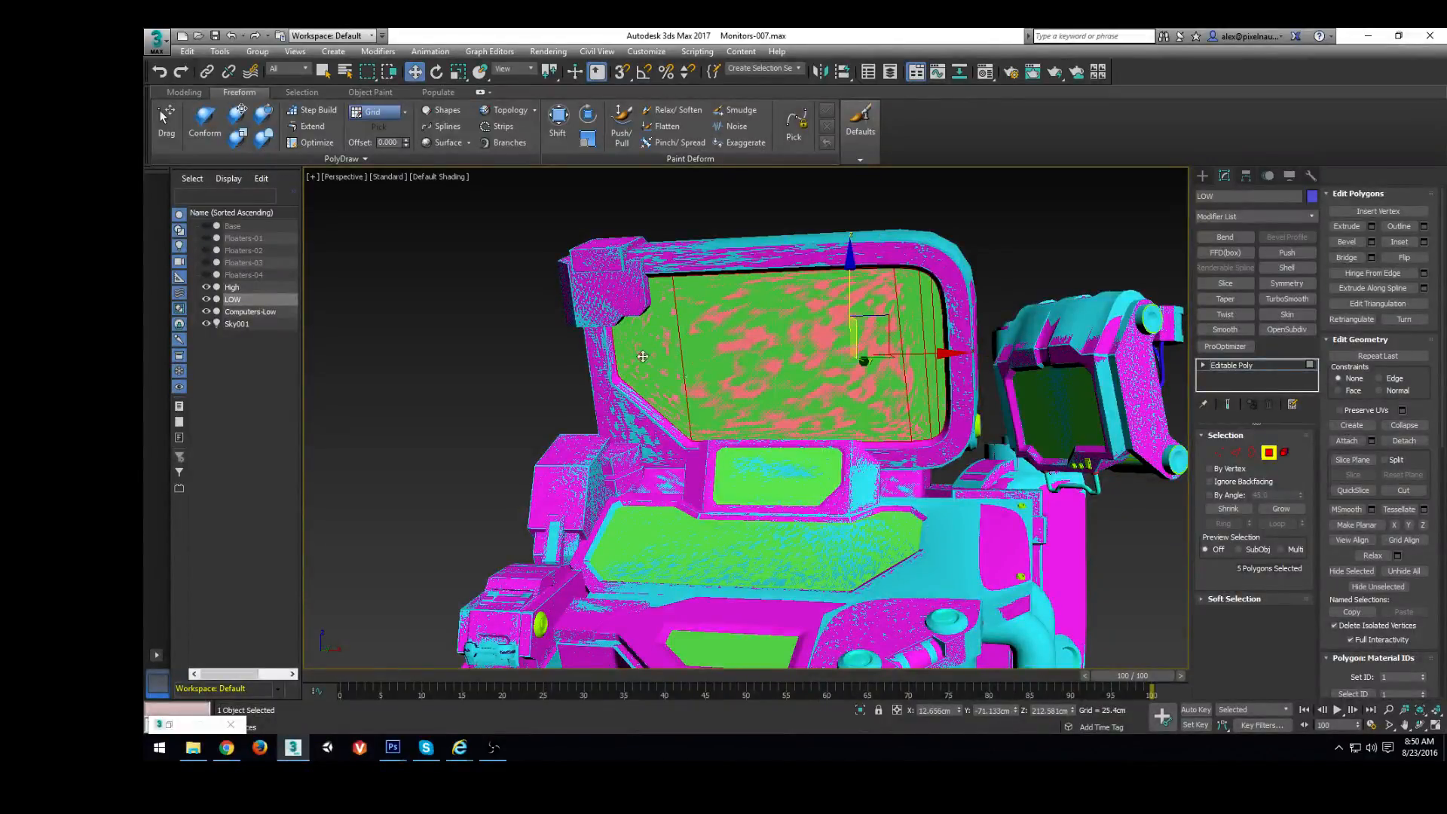
Isolate LOW with selected faces shaded and grow the screen selection twice to include the bevel and surrounding frame
{"action": "key", "text": "F2"}
{"action": "left_click", "coordinate": [860, 710]}
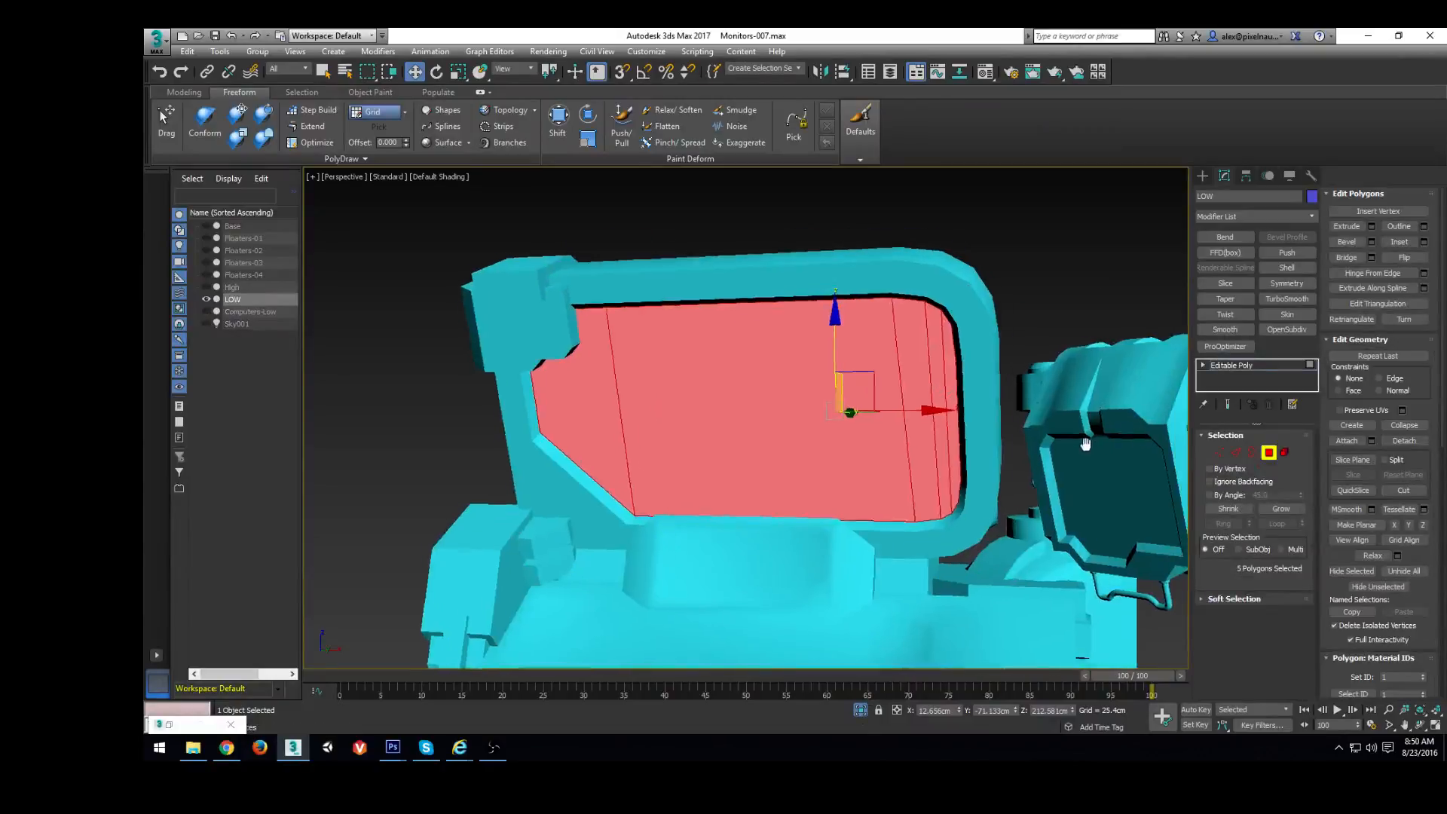
{"action": "left_click", "coordinate": [1279, 511]}
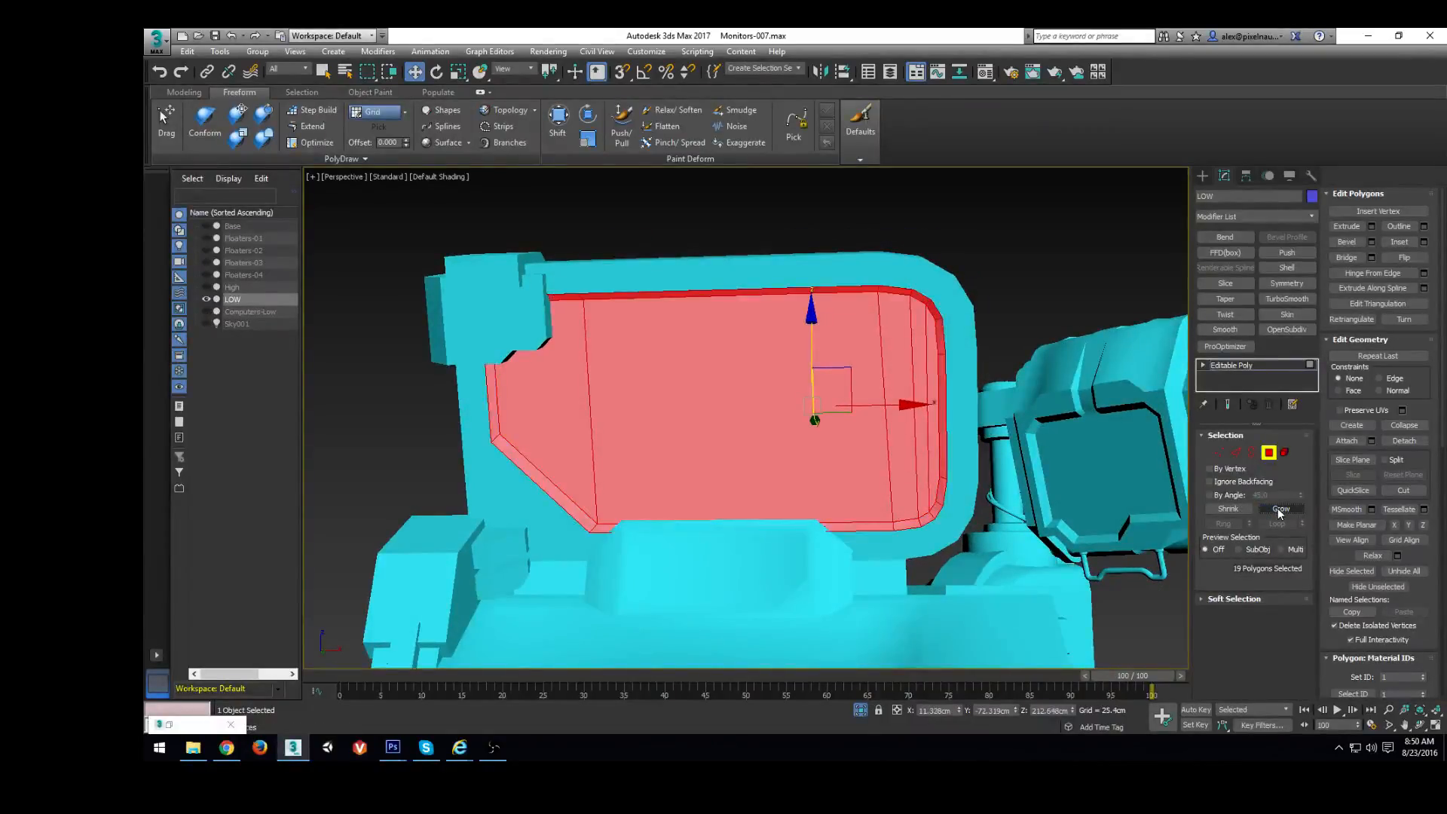
{"action": "left_click", "coordinate": [1279, 511]}
{"action": "middle_click_drag", "start_coordinate": [888, 491], "coordinate": [846, 498], "text": "alt"}
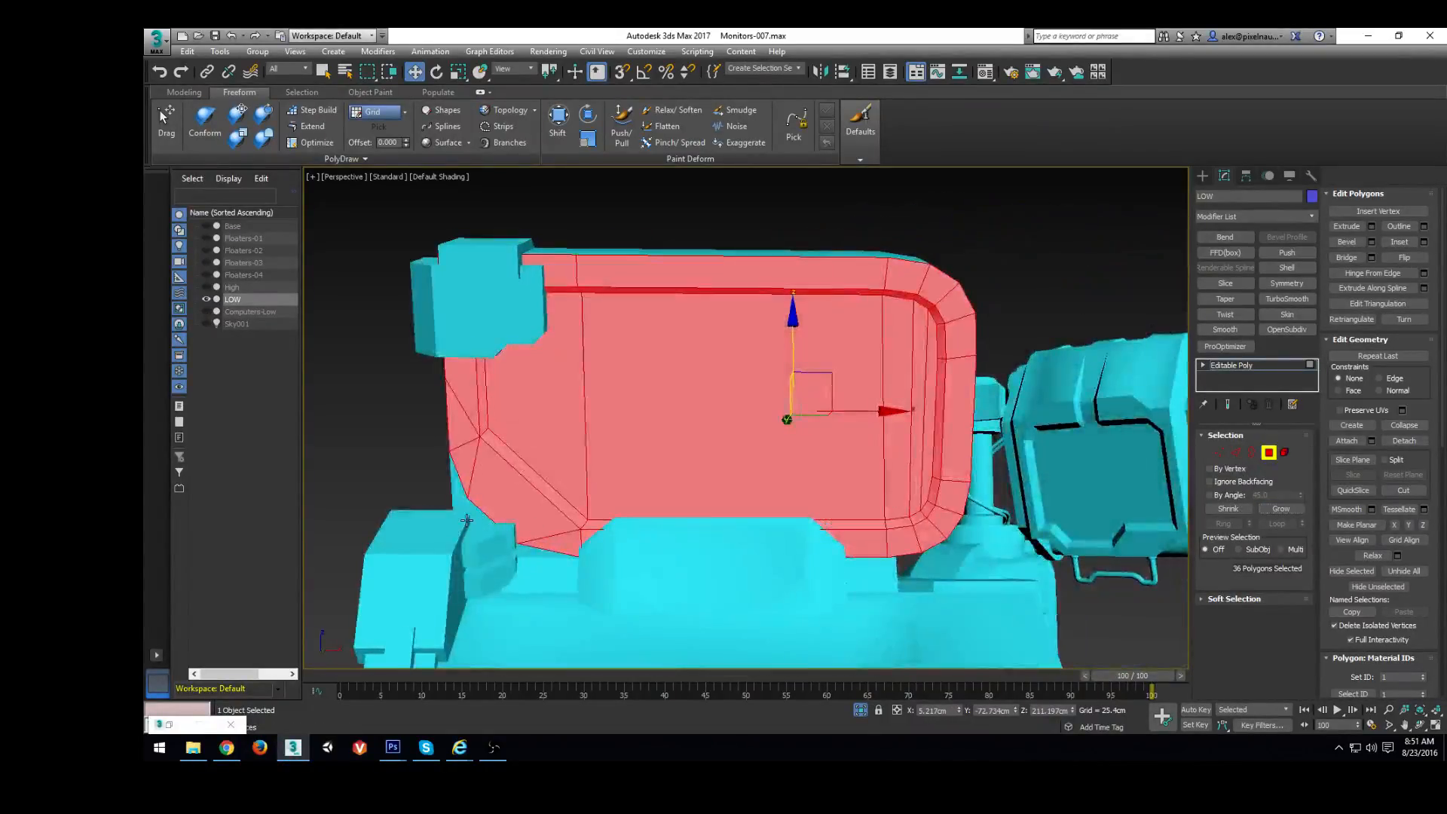
Check the smoothing group of the frame's side polygon, then apply smoothing group 2 to the screen and frame polygons
{"action": "scroll", "coordinate": [1335, 576], "scroll_direction": "down", "scroll_amount": 5}
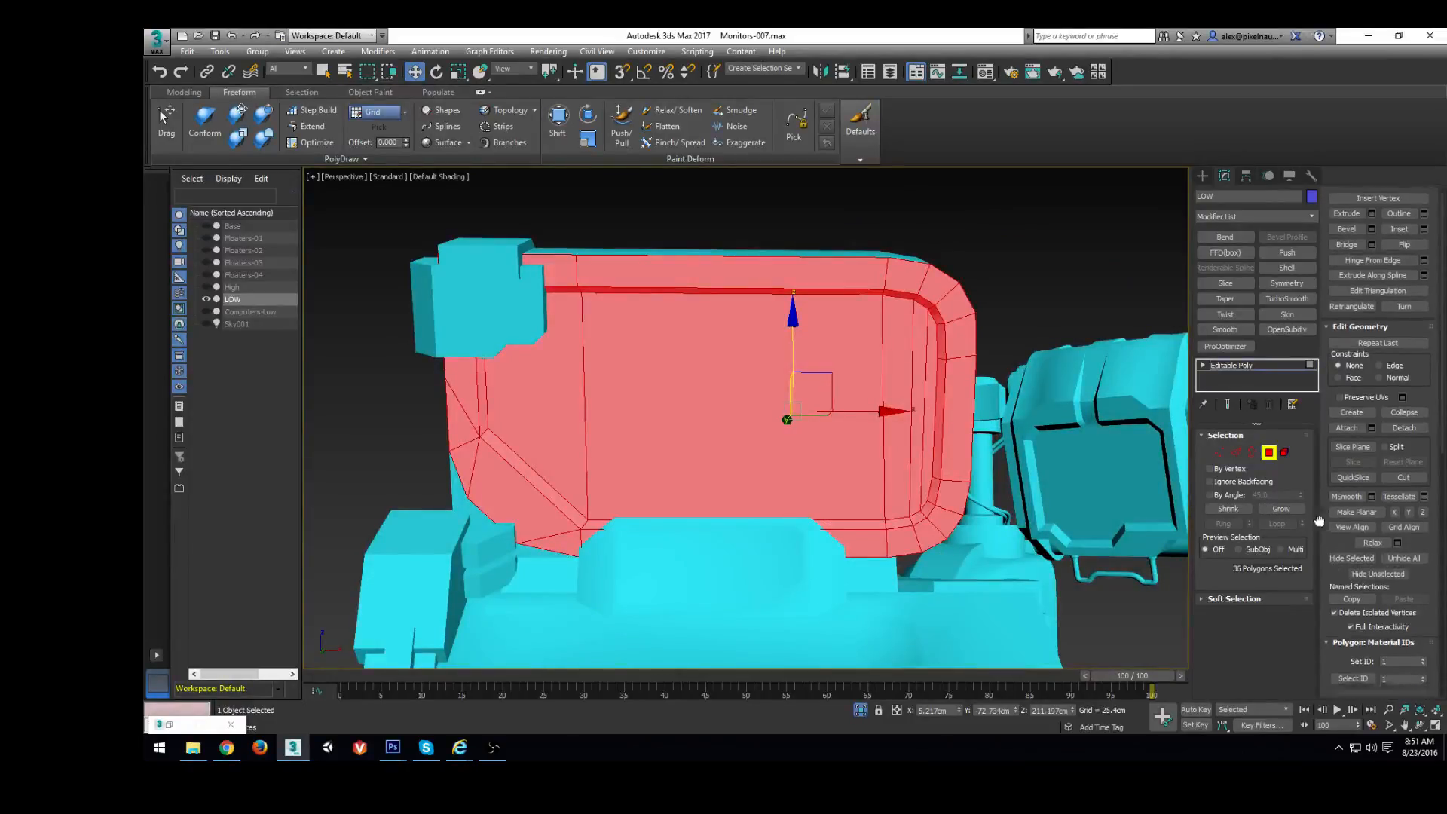
{"action": "left_click", "coordinate": [464, 504]}
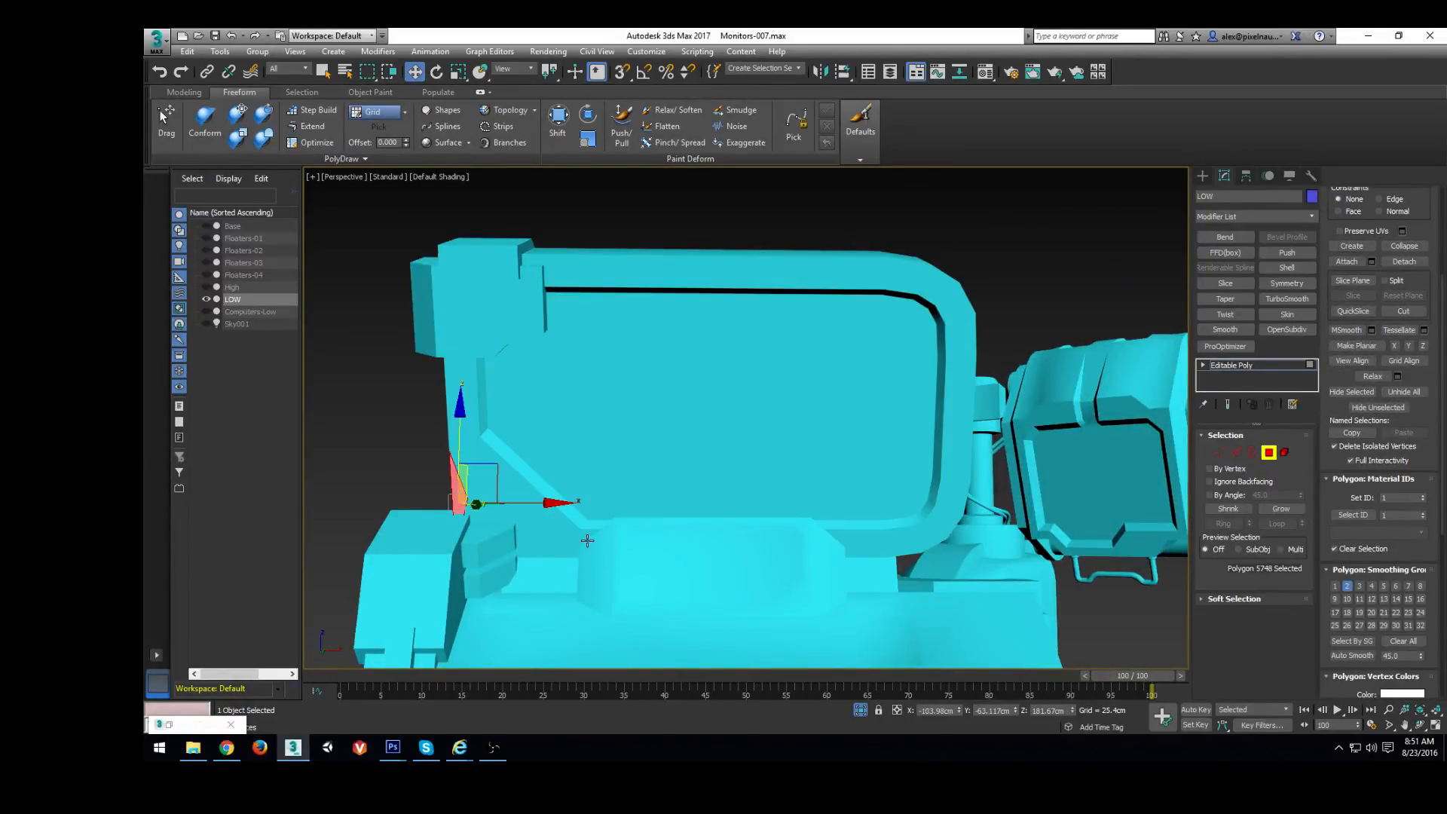
{"action": "key", "text": "ctrl+z"}
{"action": "left_click", "coordinate": [1348, 588]}
Select the six polygons that make up the small side monitor's screen face on the LOW mesh
{"action": "middle_click_drag", "start_coordinate": [1054, 261], "coordinate": [978, 280], "text": "alt"}
{"action": "left_click", "coordinate": [1023, 219]}
{"action": "scroll", "coordinate": [897, 455], "scroll_direction": "down", "scroll_amount": 3}
{"action": "middle_click_drag", "start_coordinate": [897, 455], "coordinate": [942, 496], "text": "alt"}
{"action": "scroll", "coordinate": [943, 496], "scroll_direction": "up", "scroll_amount": 5}
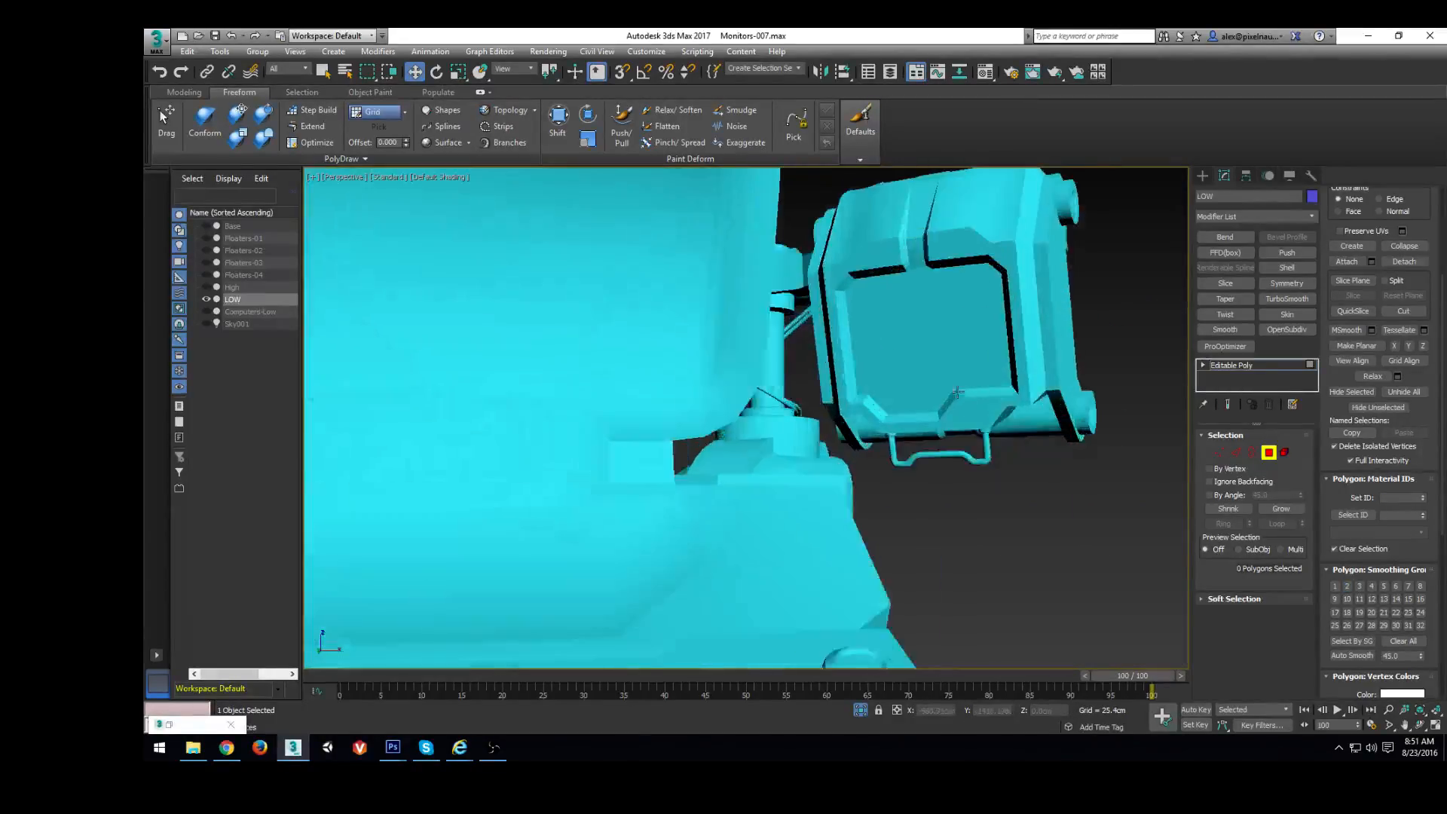
{"action": "left_click", "coordinate": [916, 324]}
{"action": "left_click", "coordinate": [854, 308], "text": "ctrl"}
{"action": "left_click", "coordinate": [854, 318], "text": "ctrl"}
{"action": "left_click", "coordinate": [969, 368], "text": "ctrl"}
{"action": "middle_click_drag", "start_coordinate": [948, 311], "coordinate": [964, 323], "text": "alt"}
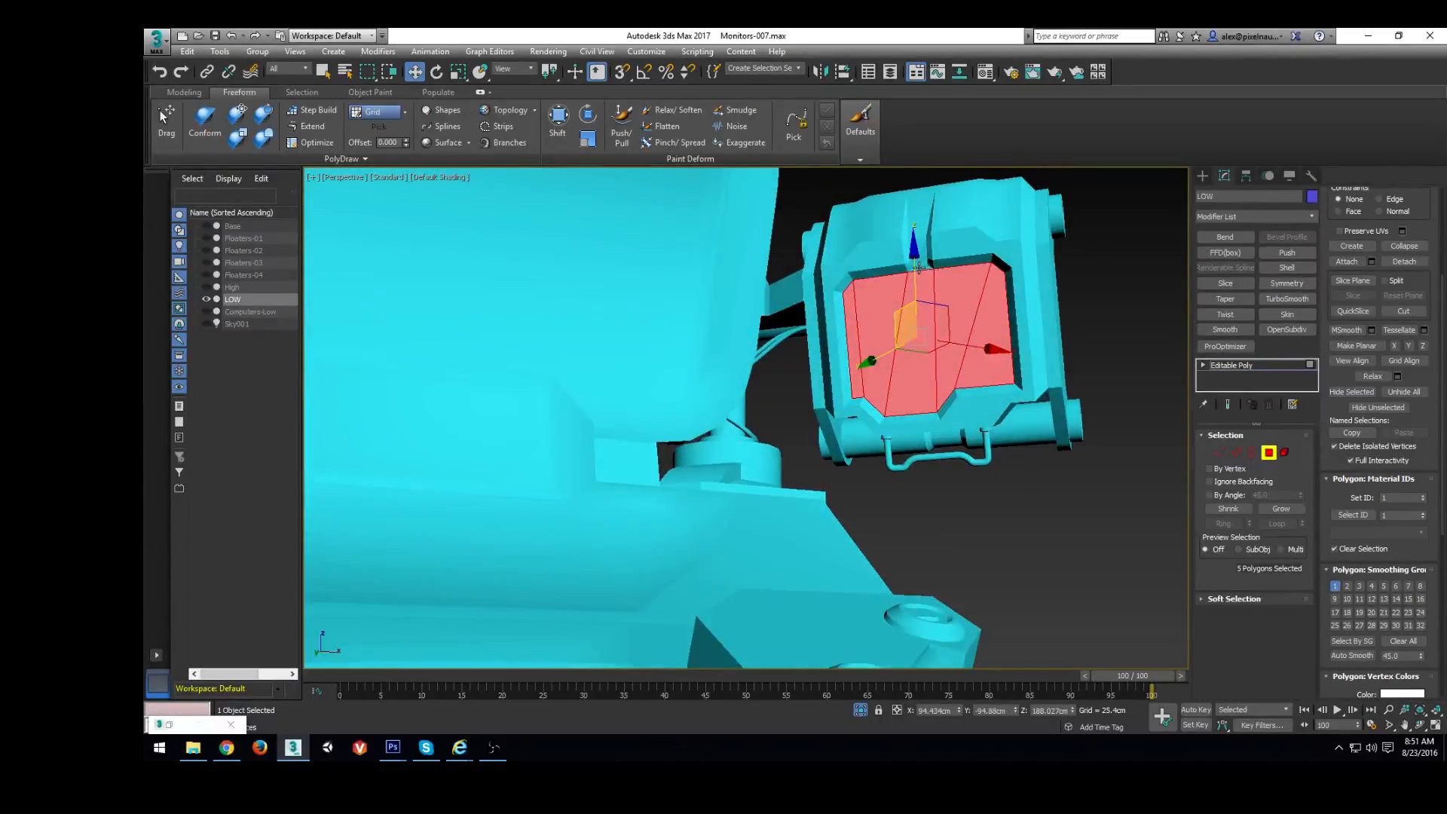
{"action": "left_click", "coordinate": [924, 269], "text": "ctrl"}
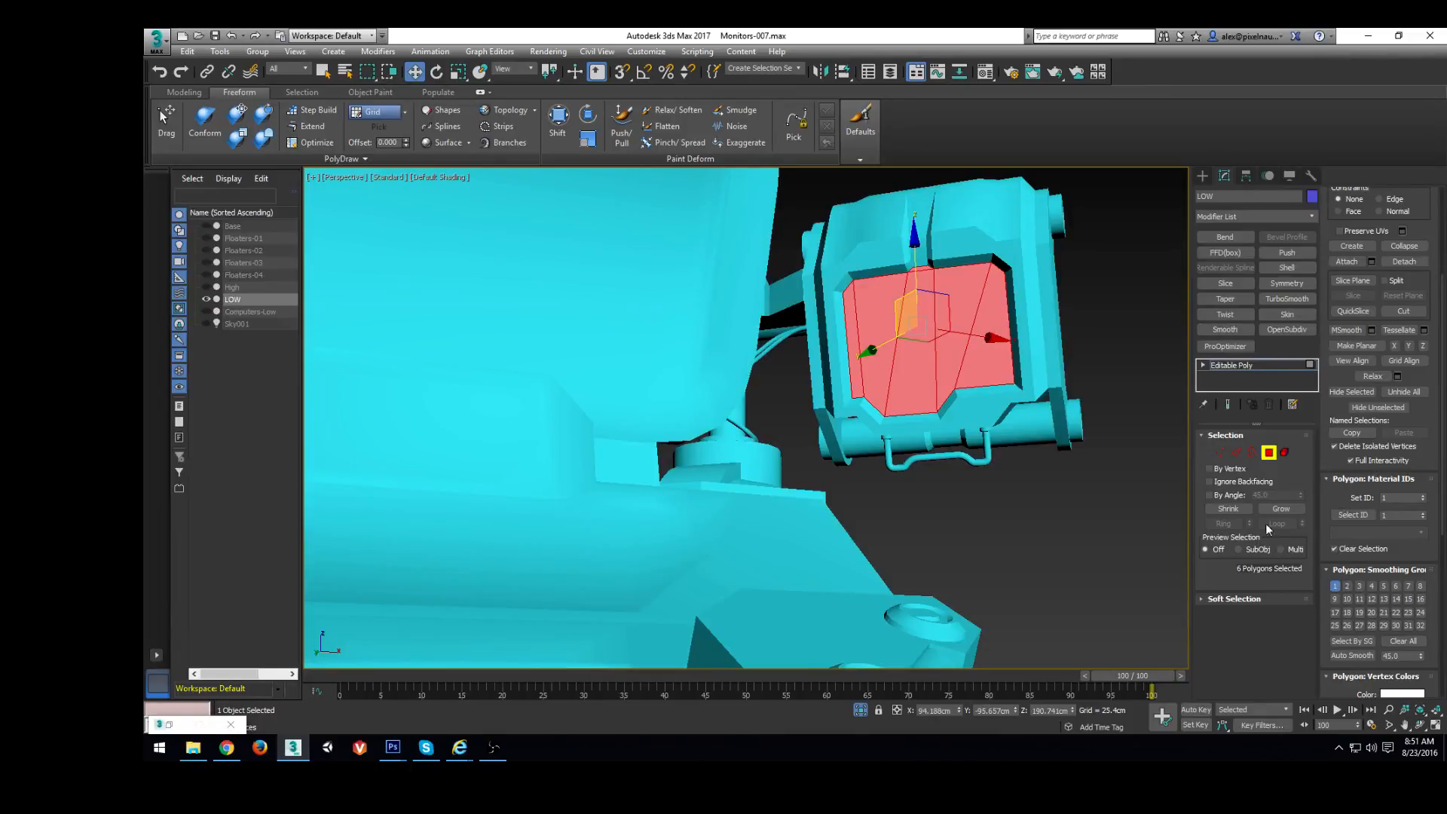
Grow the side monitor's screen selection once, apply smoothing group 1 to it, and check the neighbouring frame polygons
{"action": "left_click", "coordinate": [1283, 511]}
{"action": "left_click", "coordinate": [1337, 588]}
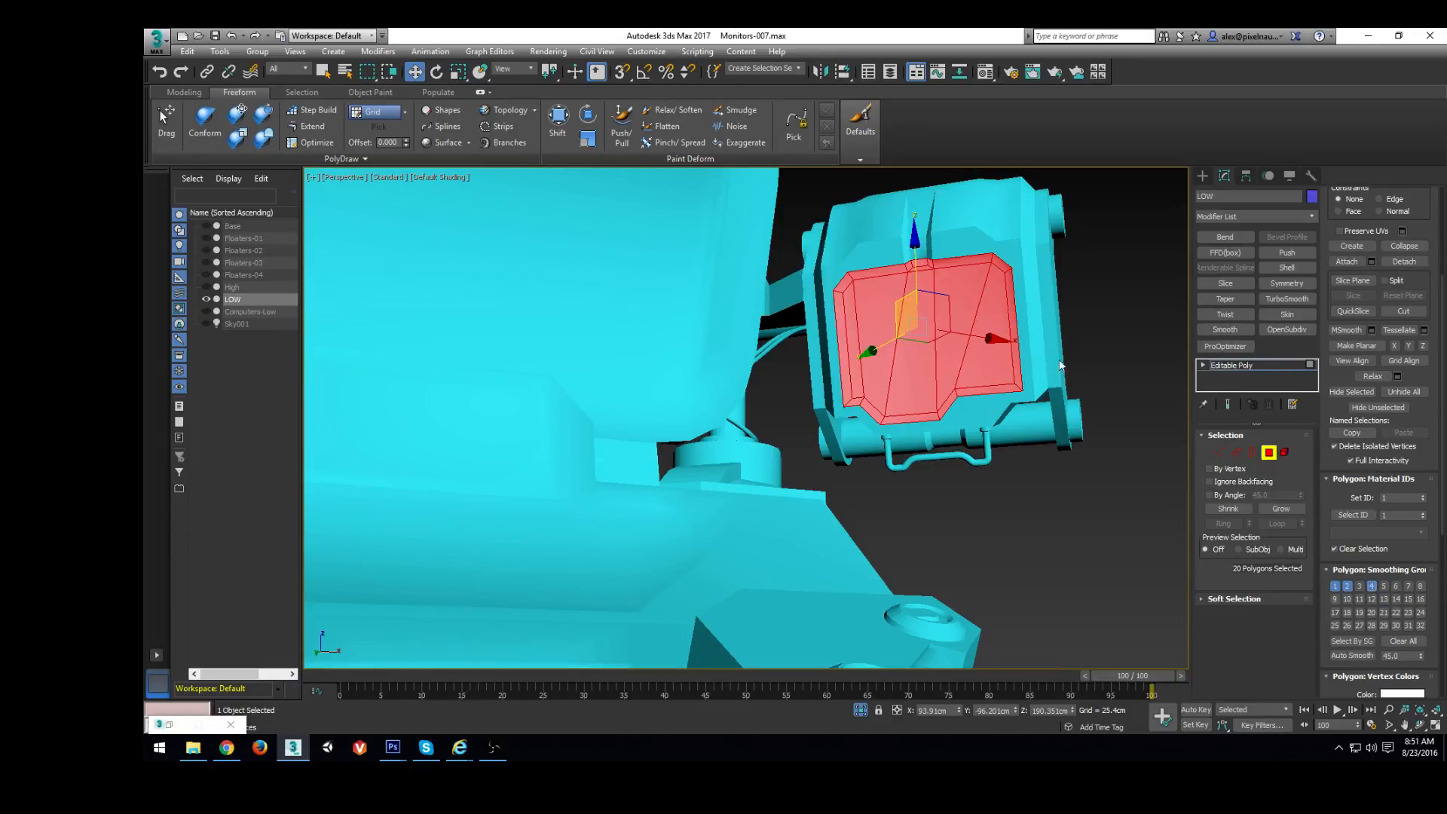
{"action": "left_click", "coordinate": [970, 240]}
{"action": "left_click", "coordinate": [1022, 331]}
{"action": "left_click", "coordinate": [1147, 320]}
Select the side monitor's housing element from its back side and hide all unselected geometry
{"action": "middle_click_drag", "start_coordinate": [1001, 345], "coordinate": [737, 394], "text": "alt"}
{"action": "scroll", "coordinate": [643, 404], "scroll_direction": "up", "scroll_amount": 3}
{"action": "left_click", "coordinate": [668, 331]}
{"action": "left_click", "coordinate": [670, 350], "text": "ctrl"}
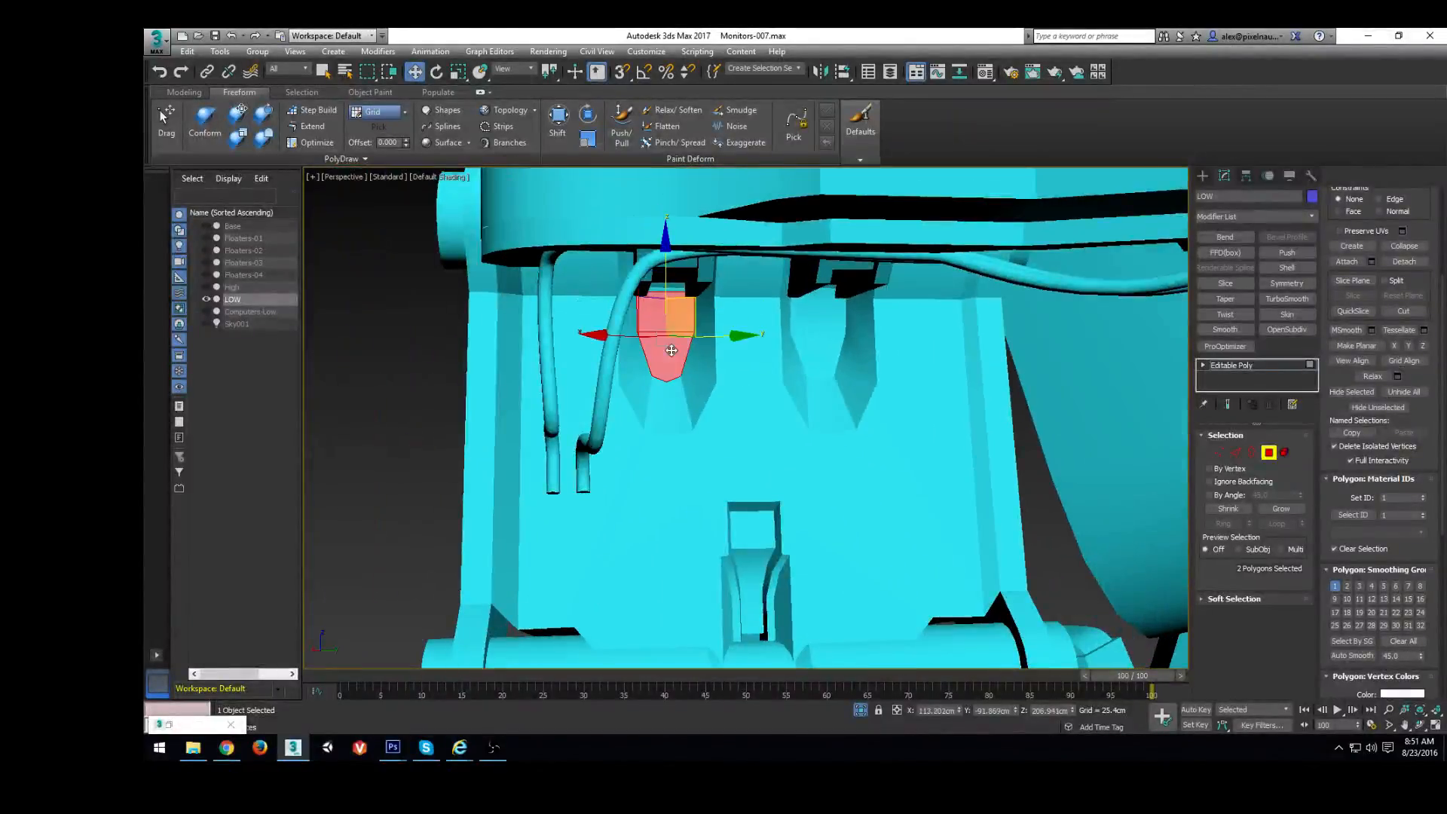
{"action": "scroll", "coordinate": [671, 351], "scroll_direction": "down", "scroll_amount": 2}
{"action": "mouse_move", "coordinate": [671, 350]}
{"action": "middle_mouse_down", "text": "alt"}
{"action": "mouse_move", "coordinate": [692, 296]}
{"action": "mouse_move", "coordinate": [686, 373]}
{"action": "middle_mouse_up", "text": "alt"}
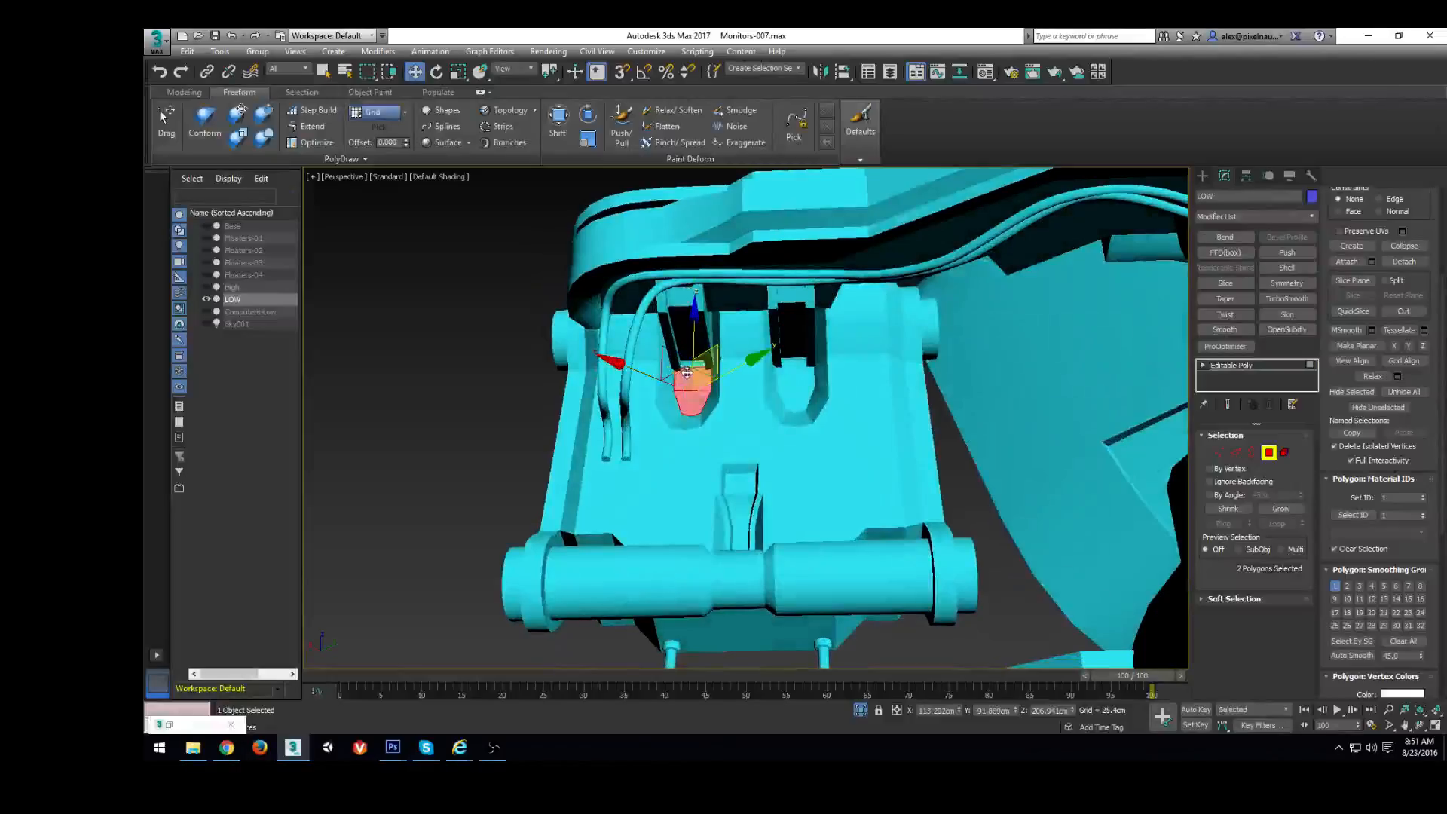
{"action": "left_click", "coordinate": [1286, 453], "text": "ctrl"}
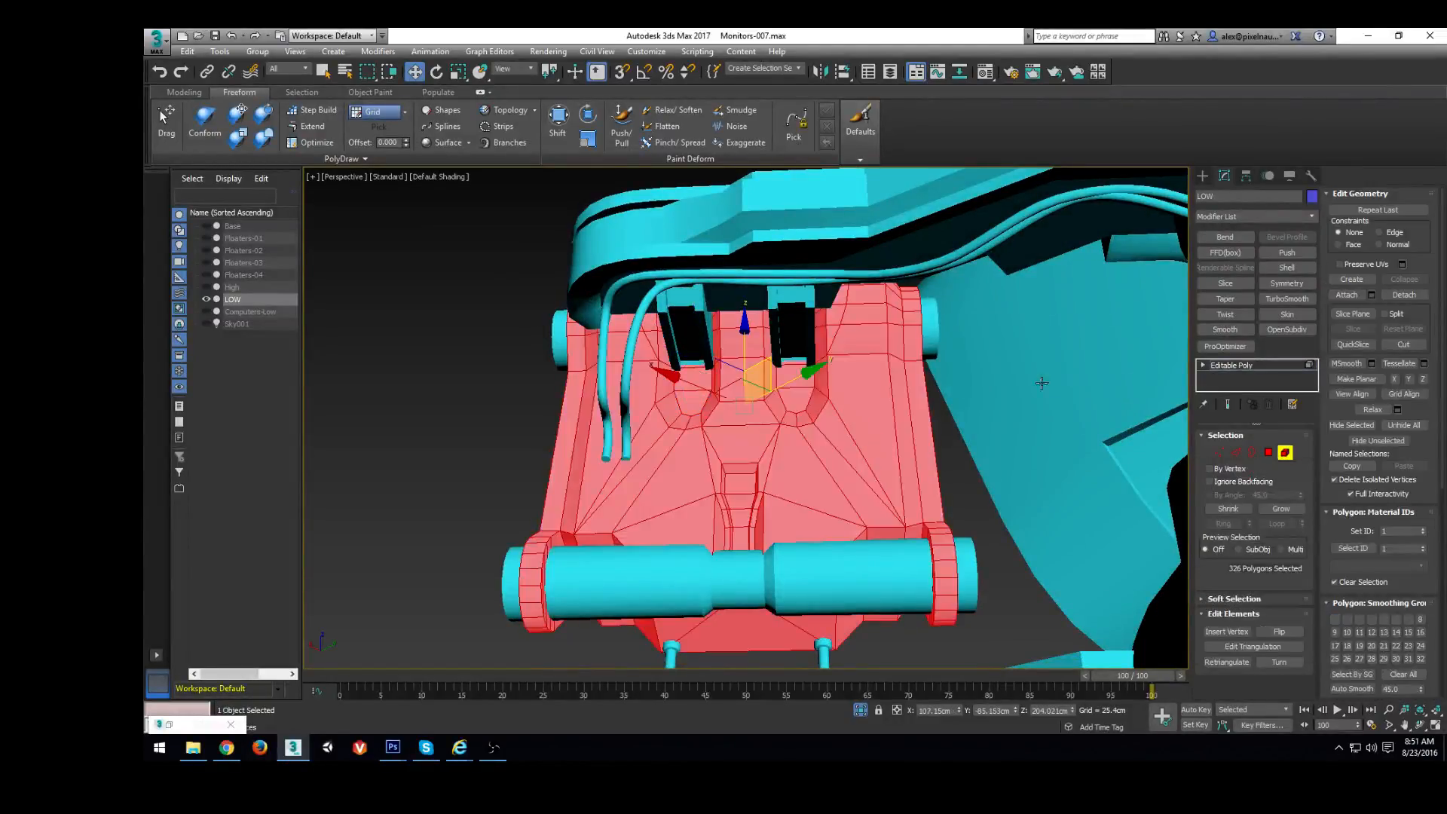
{"action": "left_click", "coordinate": [1379, 442]}
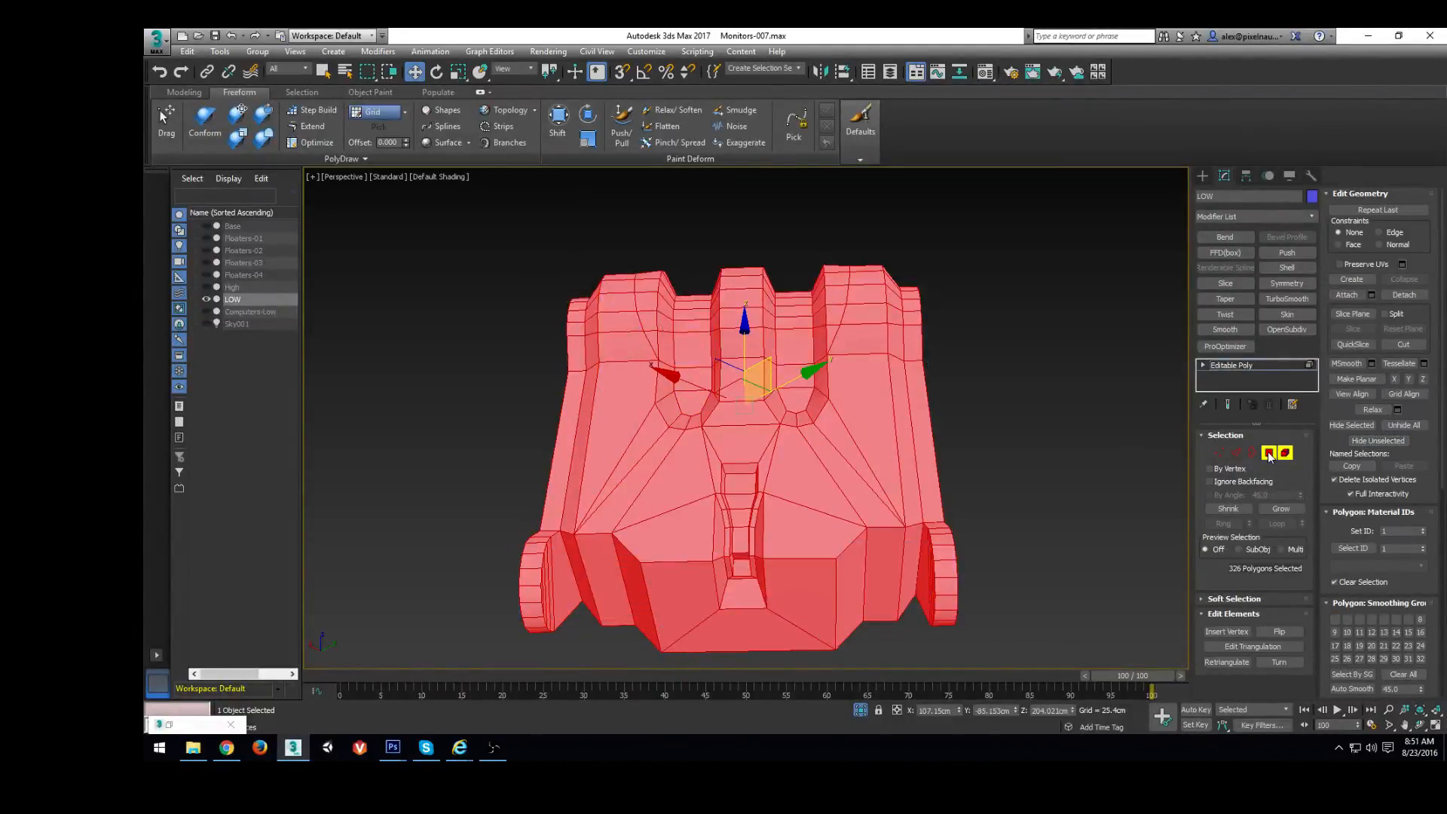
Select the floor polygons along the two grooves in the back of the monitor housing
{"action": "left_click", "coordinate": [1268, 454]}
{"action": "scroll", "coordinate": [703, 381], "scroll_direction": "up", "scroll_amount": 3}
{"action": "left_click", "coordinate": [687, 415]}
{"action": "left_click", "coordinate": [690, 375], "text": "ctrl"}
{"action": "left_click", "coordinate": [692, 333], "text": "ctrl"}
{"action": "left_click", "coordinate": [687, 285], "text": "ctrl"}
{"action": "left_click", "coordinate": [838, 373], "text": "ctrl"}
{"action": "left_click", "coordinate": [839, 429], "text": "shift"}
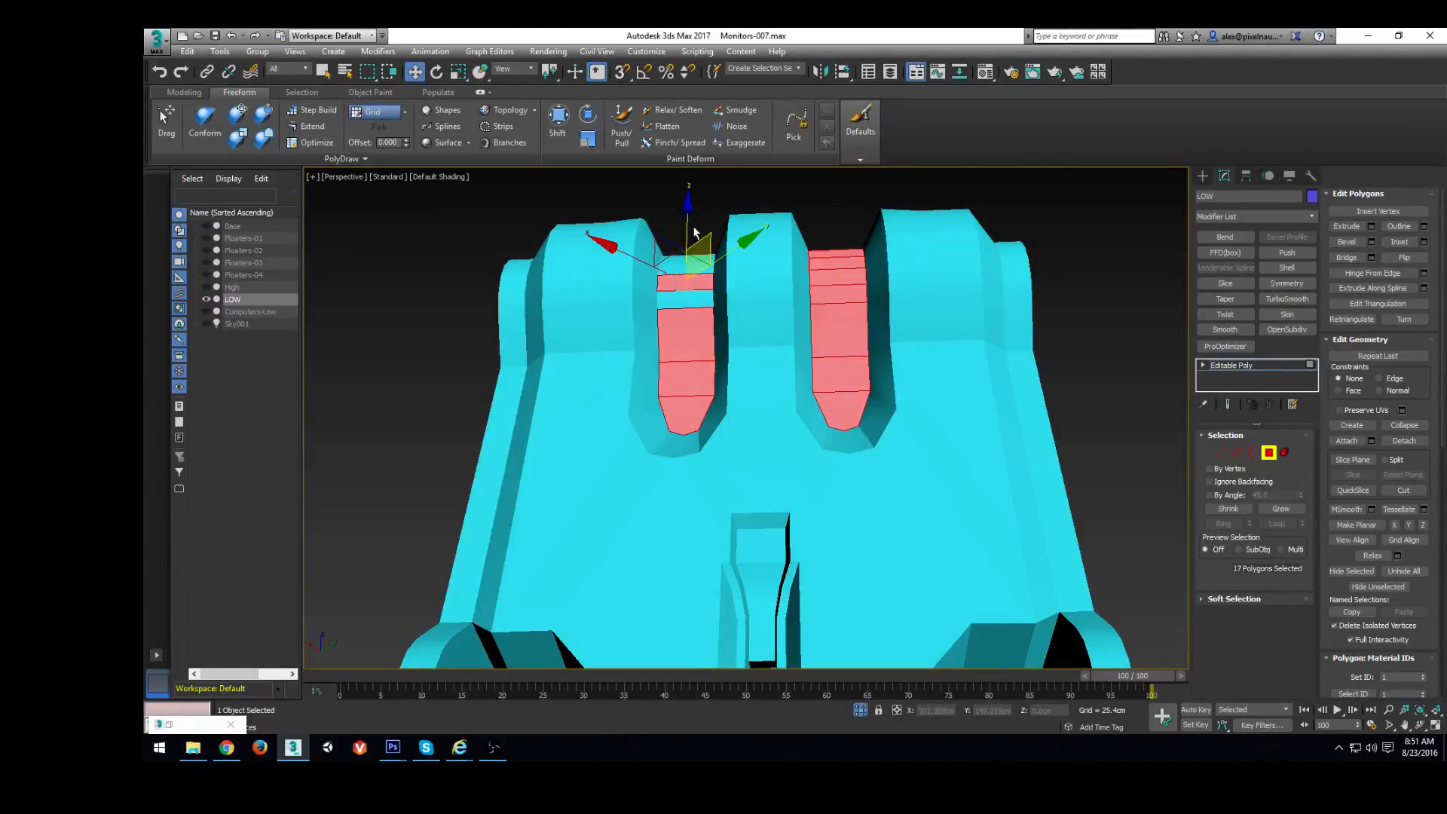
{"action": "left_click_drag", "start_coordinate": [692, 316], "coordinate": [692, 322], "text": "ctrl"}
Refine the selection so it covers the floor strips of both grooves over the housing's rounded top
{"action": "middle_click_drag", "start_coordinate": [799, 256], "coordinate": [805, 382], "text": "alt"}
{"action": "middle_click_drag", "start_coordinate": [1055, 407], "coordinate": [784, 369], "text": "alt"}
{"action": "left_click", "coordinate": [623, 382], "text": "alt"}
{"action": "left_click", "coordinate": [649, 315], "text": "alt"}
{"action": "left_click", "coordinate": [713, 349], "text": "alt"}
{"action": "middle_click_drag", "start_coordinate": [746, 324], "coordinate": [677, 356], "text": "alt"}
{"action": "left_click", "coordinate": [688, 349], "text": "alt"}
{"action": "left_click", "coordinate": [719, 273], "text": "alt"}
{"action": "middle_click_drag", "start_coordinate": [720, 273], "coordinate": [944, 446], "text": "alt"}
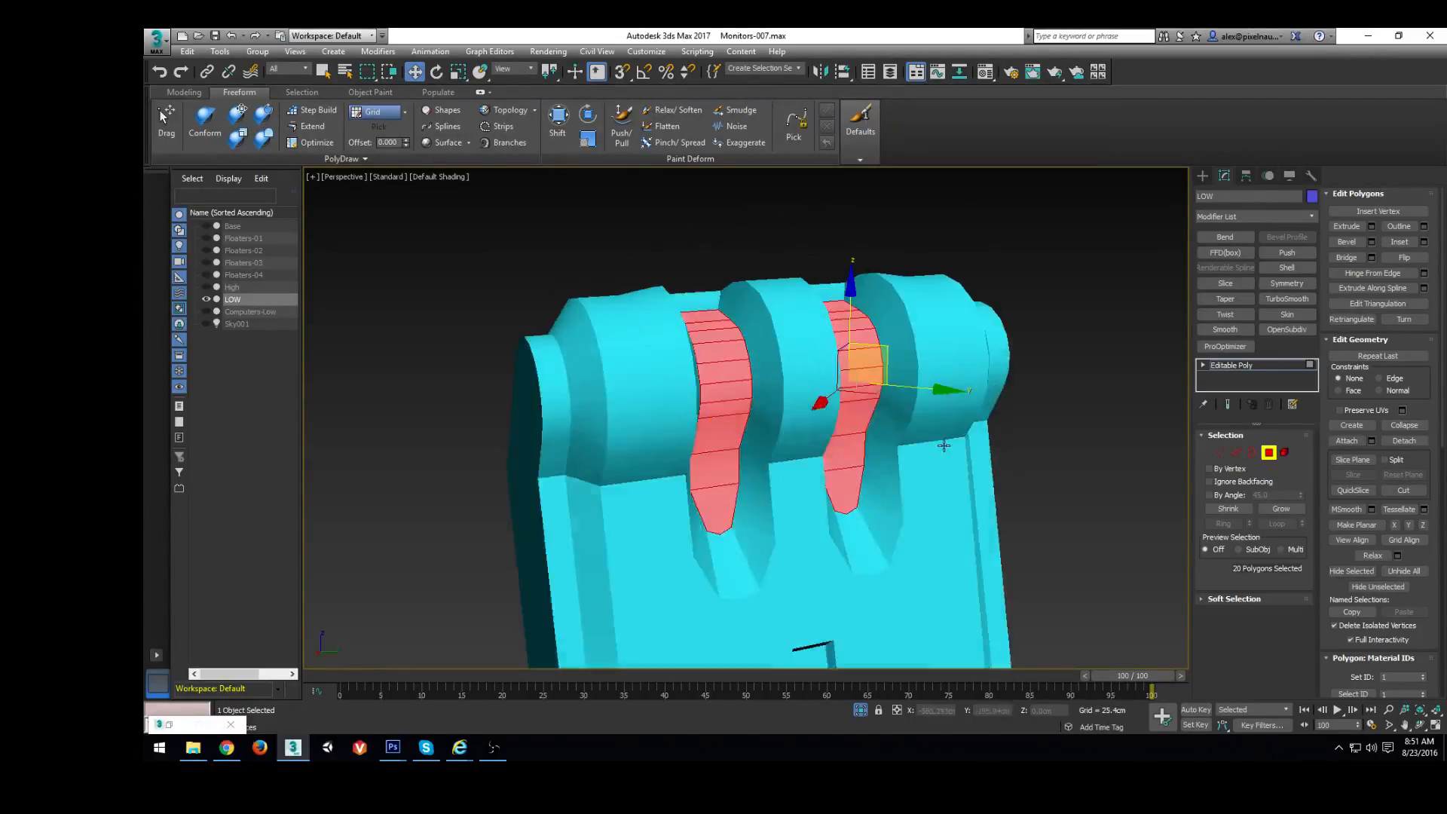
Grow the selection to include the groove walls, clear its smoothing groups, and assign smoothing group 21
{"action": "left_click", "coordinate": [1279, 509]}
{"action": "middle_click_drag", "start_coordinate": [980, 490], "coordinate": [880, 491], "text": "alt"}
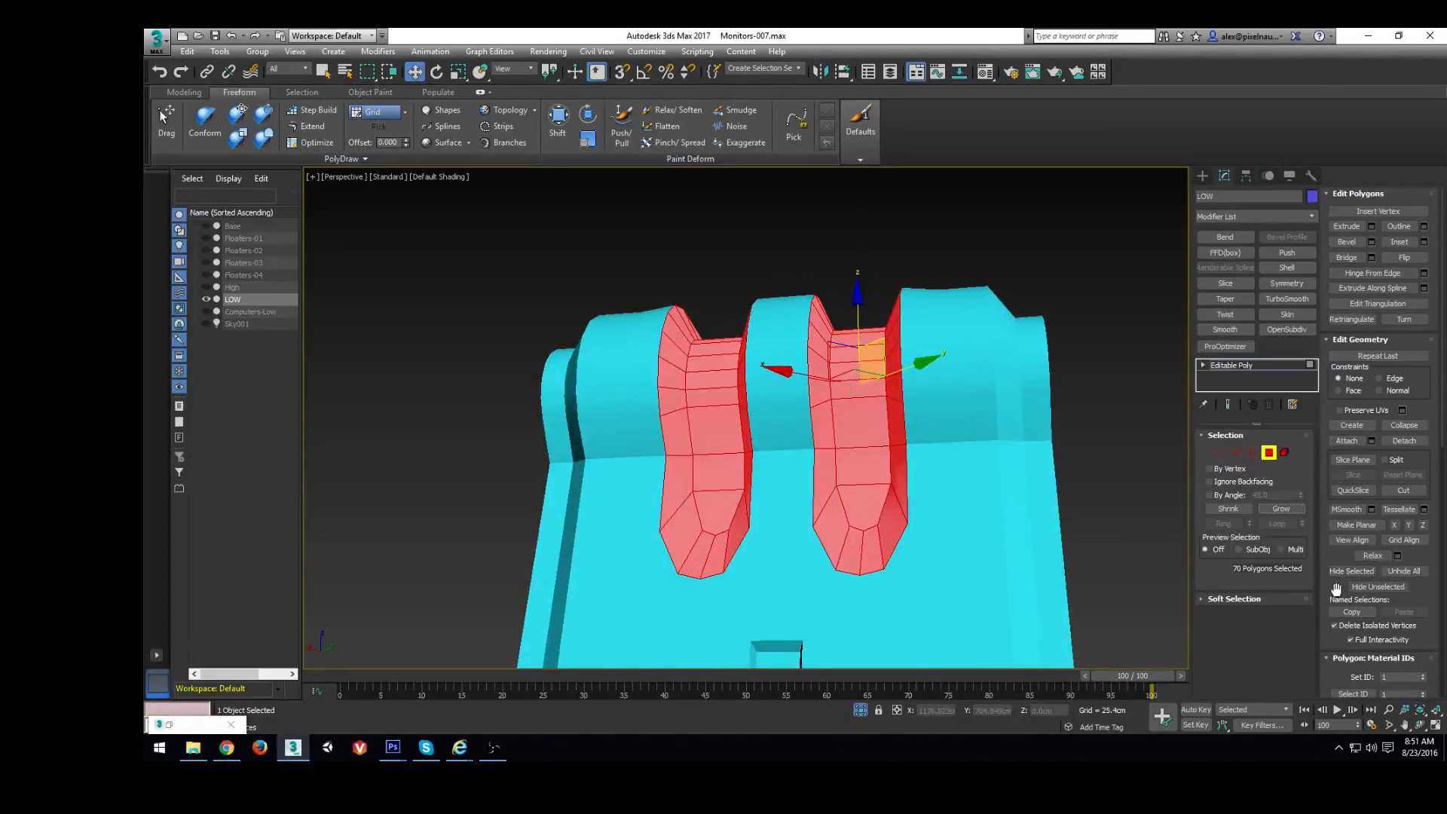
{"action": "scroll", "coordinate": [1336, 589], "scroll_direction": "down", "scroll_amount": 3}
{"action": "left_click", "coordinate": [1400, 656]}
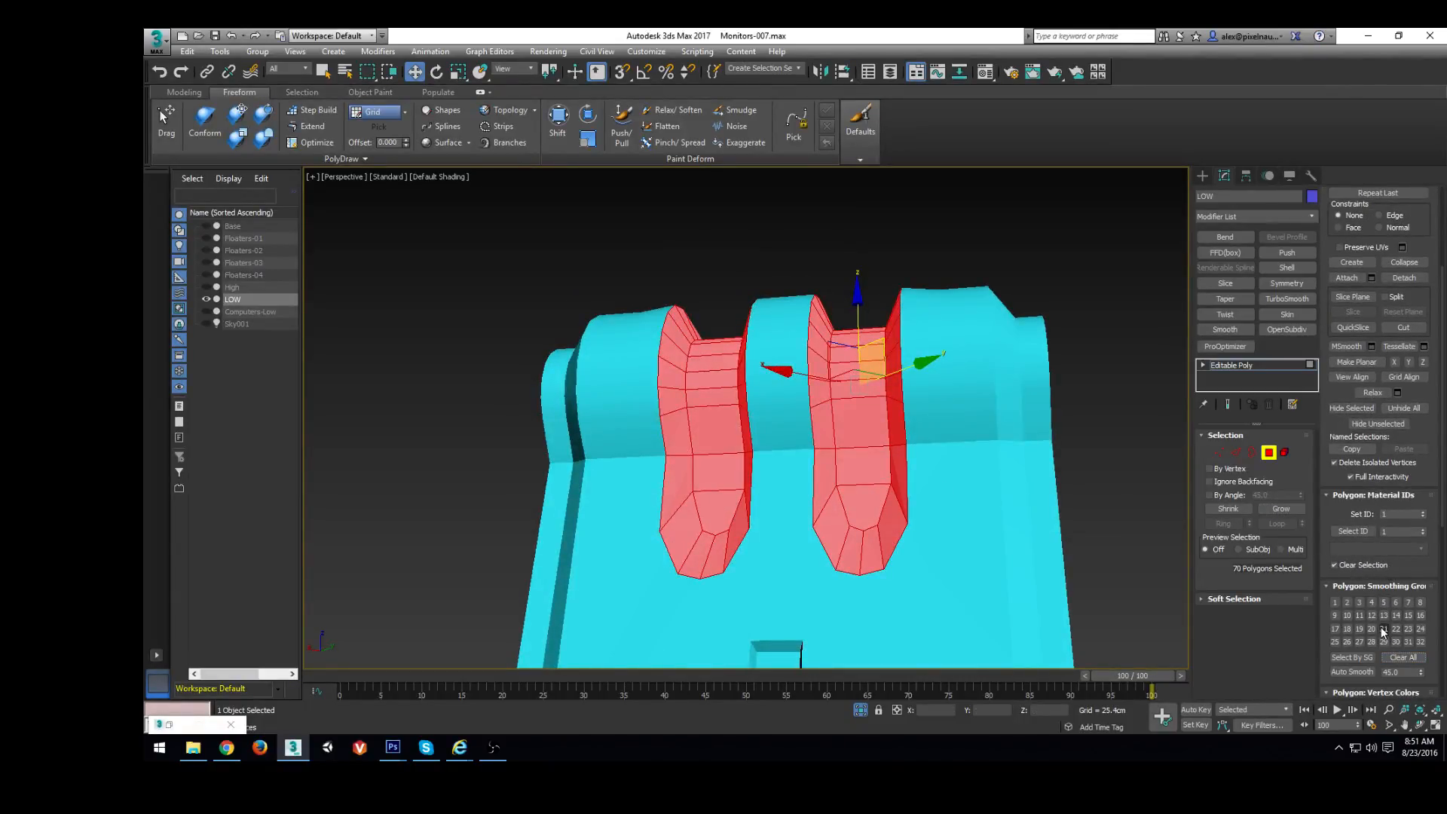
{"action": "left_click", "coordinate": [1384, 628]}
{"action": "left_click", "coordinate": [1269, 452]}
{"action": "middle_click_drag", "start_coordinate": [851, 377], "coordinate": [1102, 452], "text": "alt"}
Reduce the selection to the lower ends of both grooves and replace smoothing group 21 with 22
{"action": "left_click", "coordinate": [1268, 453]}
{"action": "middle_click_drag", "start_coordinate": [872, 404], "coordinate": [861, 345], "text": "alt"}
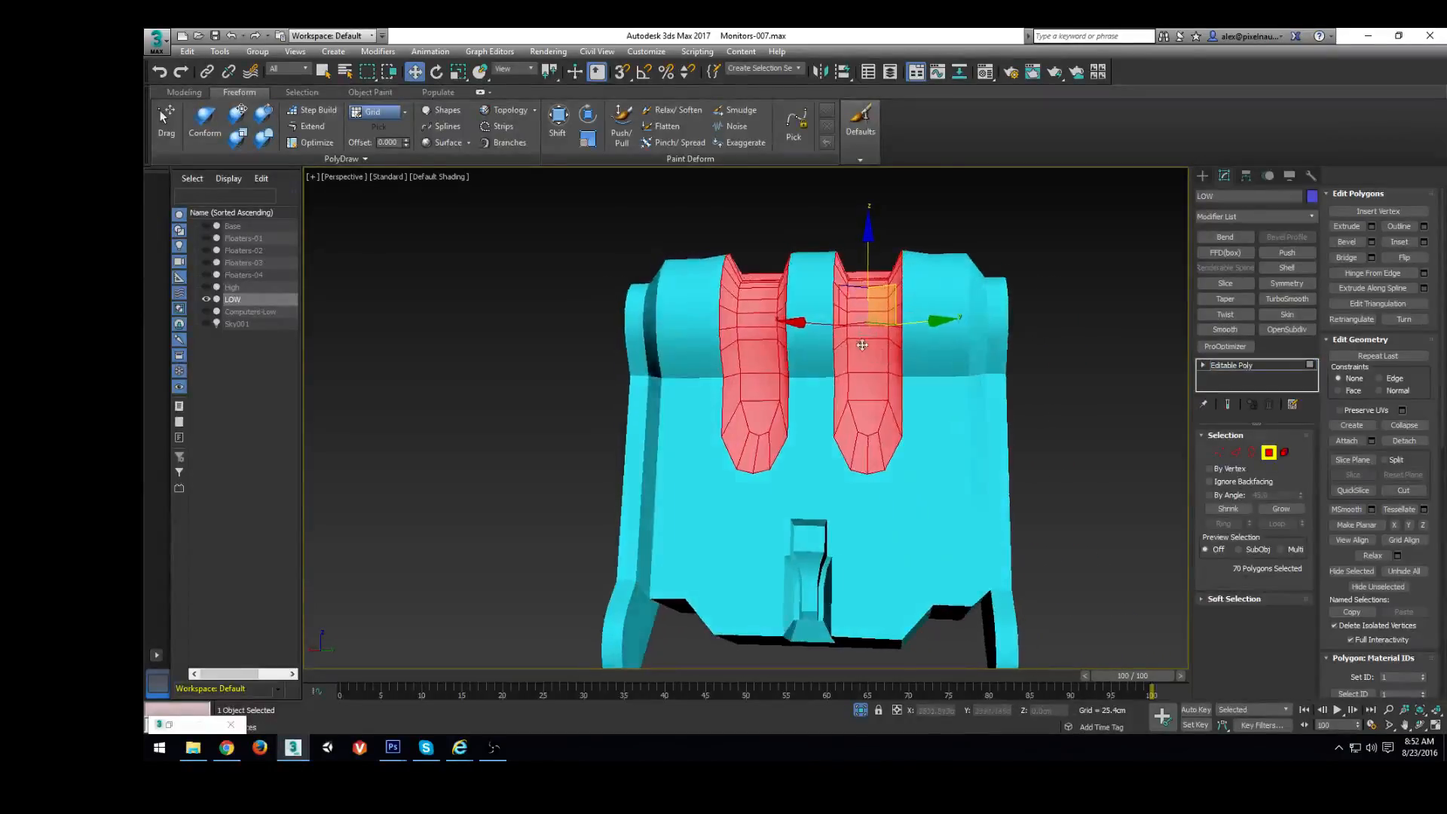
{"action": "left_click_drag", "start_coordinate": [935, 365], "coordinate": [957, 355], "text": "alt"}
{"action": "middle_click_drag", "start_coordinate": [958, 354], "coordinate": [983, 380], "text": "alt"}
{"action": "scroll", "coordinate": [1406, 661], "scroll_direction": "down", "scroll_amount": 5}
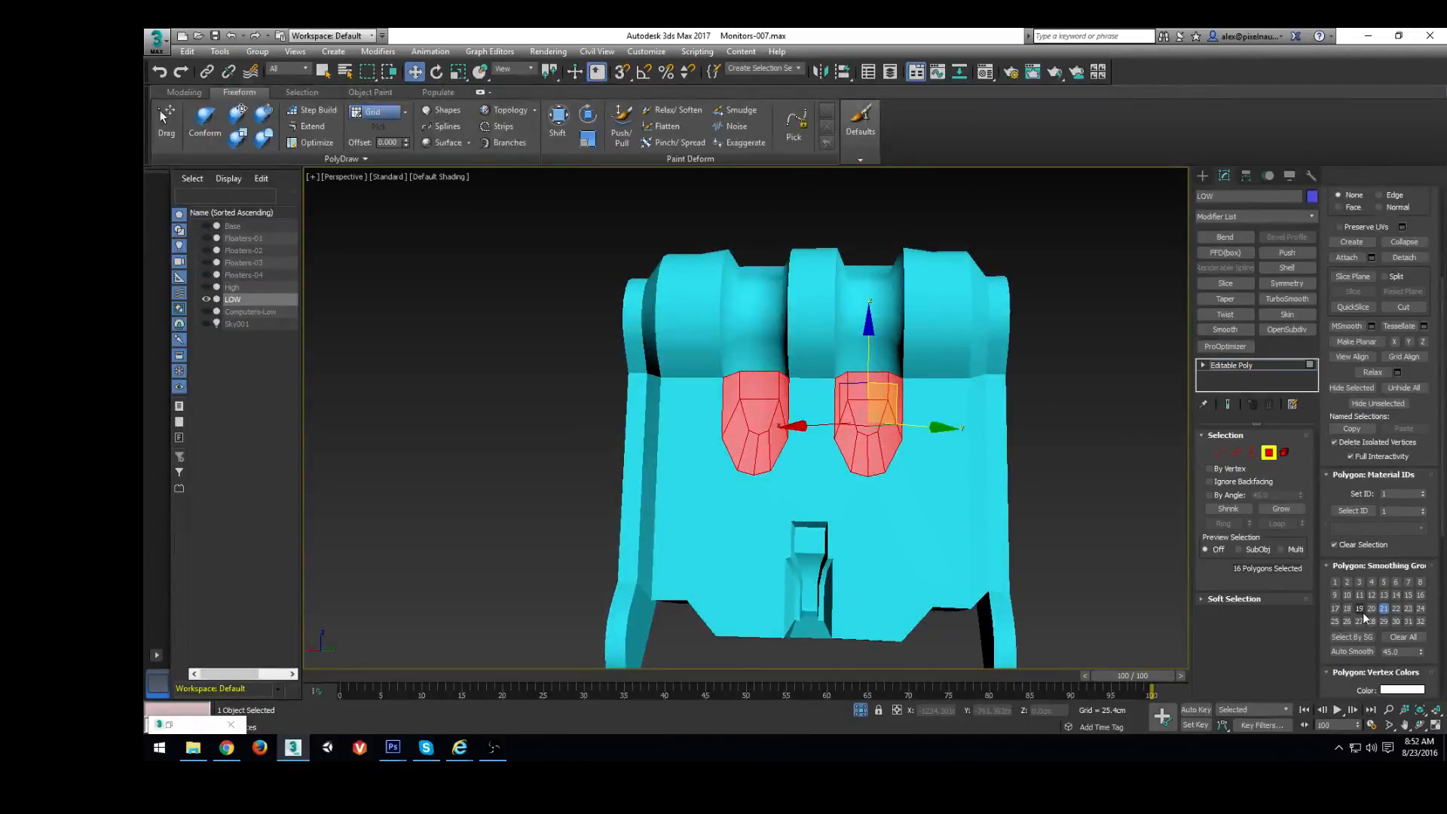
{"action": "left_click", "coordinate": [1384, 549]}
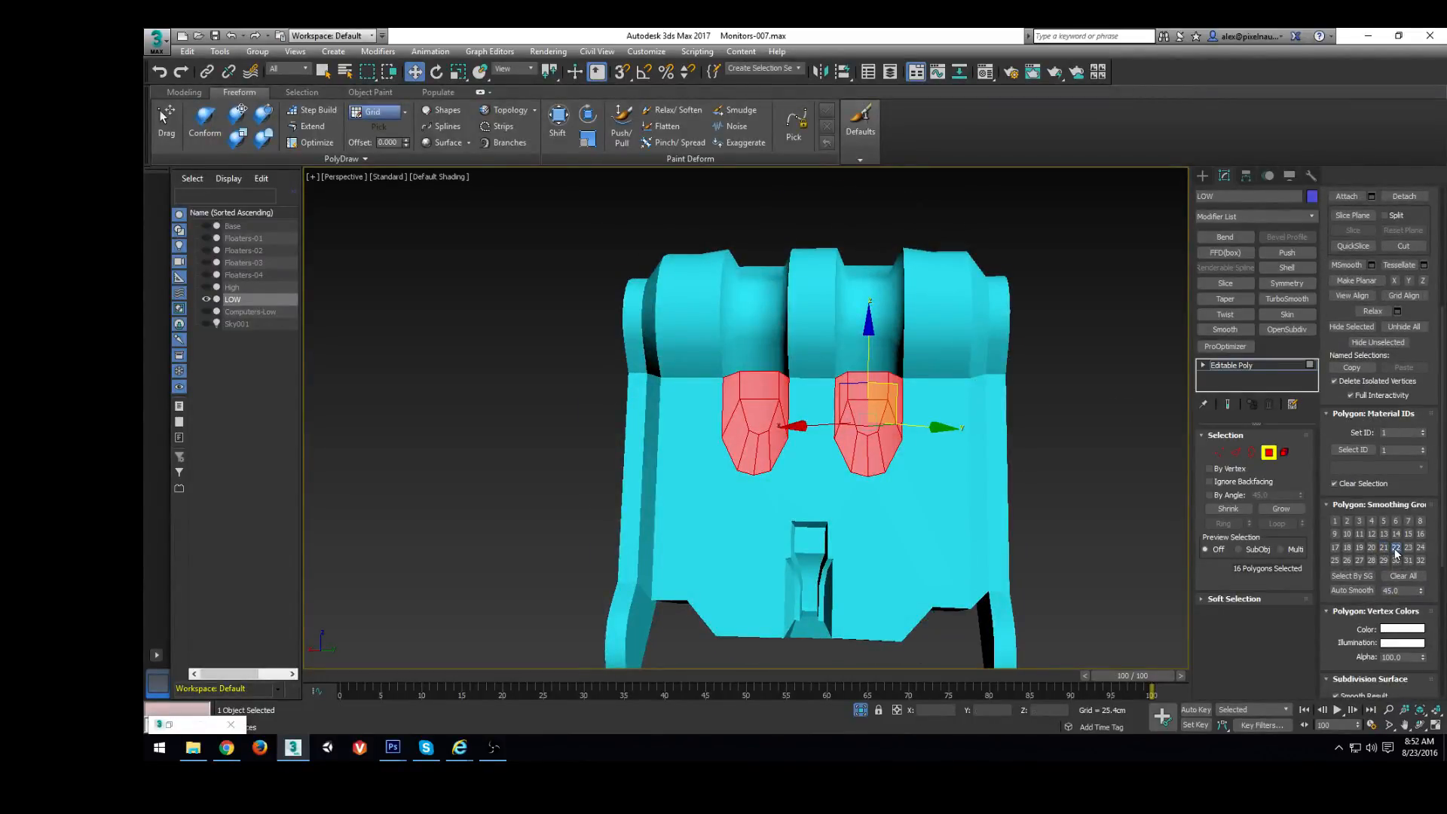
Select the two narrow notch-side polygons above the side monitor's screen opening and assign smoothing group 14
{"action": "left_click", "coordinate": [1269, 452]}
{"action": "scroll", "coordinate": [834, 430], "scroll_direction": "down", "scroll_amount": 3}
{"action": "middle_click_drag", "start_coordinate": [835, 430], "coordinate": [958, 482], "text": "alt"}
{"action": "scroll", "coordinate": [803, 493], "scroll_direction": "up", "scroll_amount": 5}
{"action": "scroll", "coordinate": [807, 533], "scroll_direction": "down", "scroll_amount": 3}
{"action": "scroll", "coordinate": [966, 509], "scroll_direction": "up", "scroll_amount": 5}
{"action": "left_click", "coordinate": [1277, 454]}
{"action": "left_click", "coordinate": [923, 346]}
{"action": "middle_click_drag", "start_coordinate": [924, 346], "coordinate": [1072, 474], "text": "alt"}
{"action": "left_click", "coordinate": [931, 381], "text": "ctrl"}
{"action": "left_click_drag", "start_coordinate": [1323, 639], "coordinate": [1325, 463]}
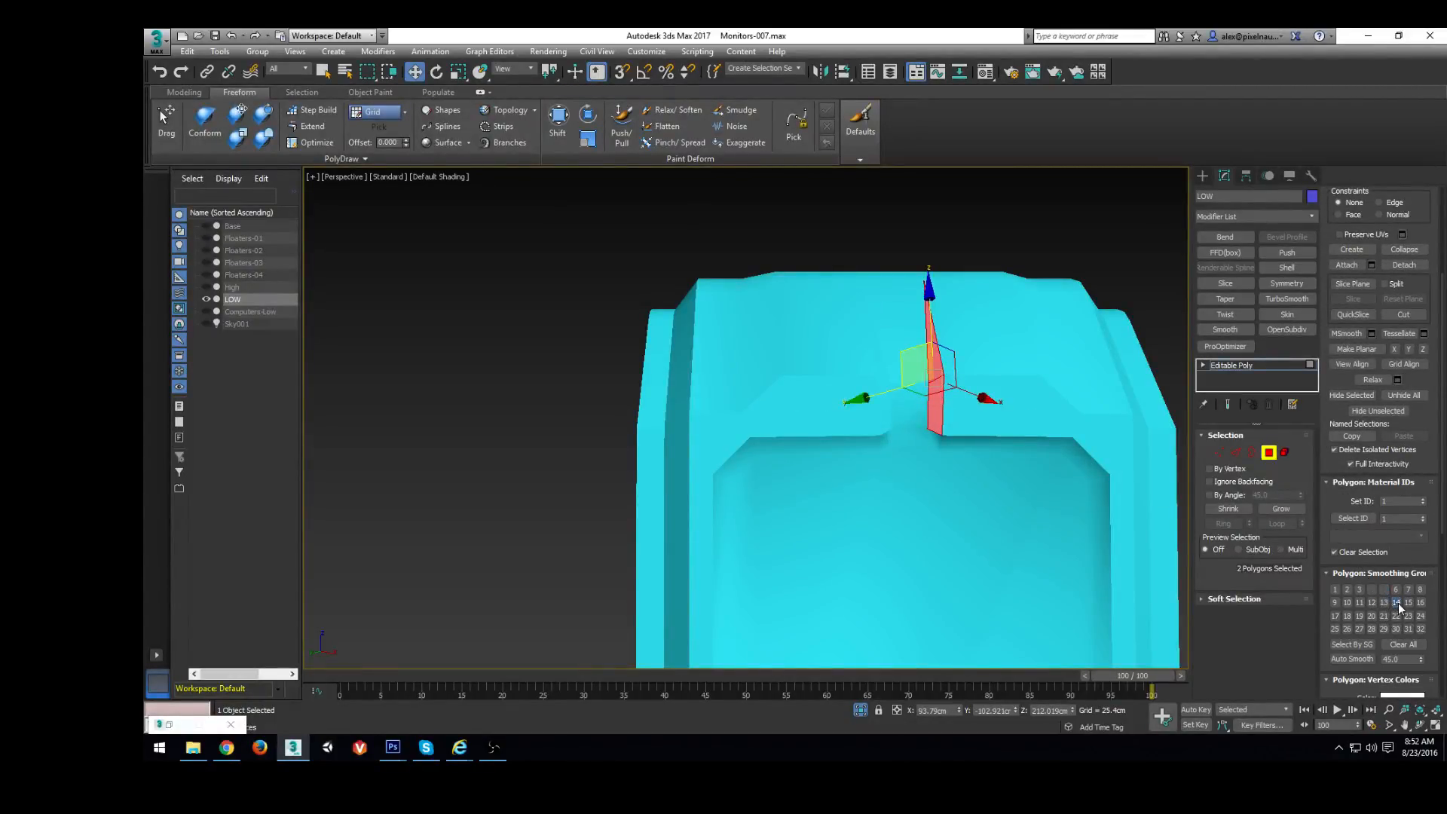
Bring back the hidden geometry of the LOW mesh and set it to element selection
{"action": "left_click", "coordinate": [1268, 453]}
{"action": "scroll", "coordinate": [905, 449], "scroll_direction": "down", "scroll_amount": 4}
{"action": "middle_click_drag", "start_coordinate": [905, 449], "coordinate": [695, 500], "text": "alt"}
{"action": "scroll", "coordinate": [941, 438], "scroll_direction": "up", "scroll_amount": 3}
{"action": "scroll", "coordinate": [904, 475], "scroll_direction": "down", "scroll_amount": 5}
{"action": "left_click", "coordinate": [1285, 453]}
{"action": "scroll", "coordinate": [945, 469], "scroll_direction": "up", "scroll_amount": 3}
{"action": "scroll", "coordinate": [831, 476], "scroll_direction": "up", "scroll_amount": 6}
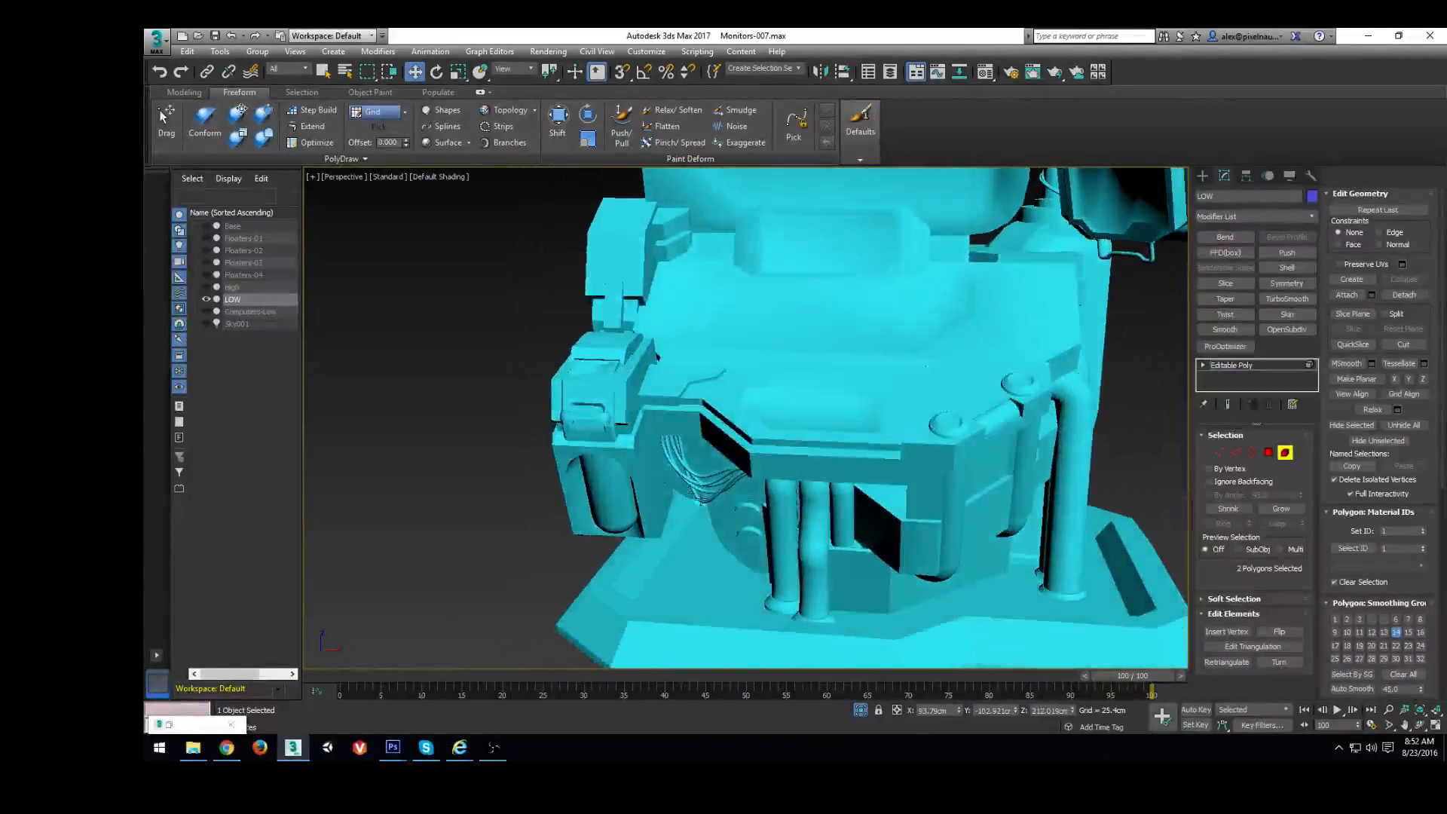
Select the two round cap elements on the desk's corner and check their smoothing groups
{"action": "scroll", "coordinate": [875, 497], "scroll_direction": "up", "scroll_amount": 3}
{"action": "double_click", "coordinate": [1045, 370]}
{"action": "middle_click_drag", "start_coordinate": [1044, 369], "coordinate": [898, 500], "text": "alt"}
{"action": "double_click", "coordinate": [917, 210], "text": "ctrl"}
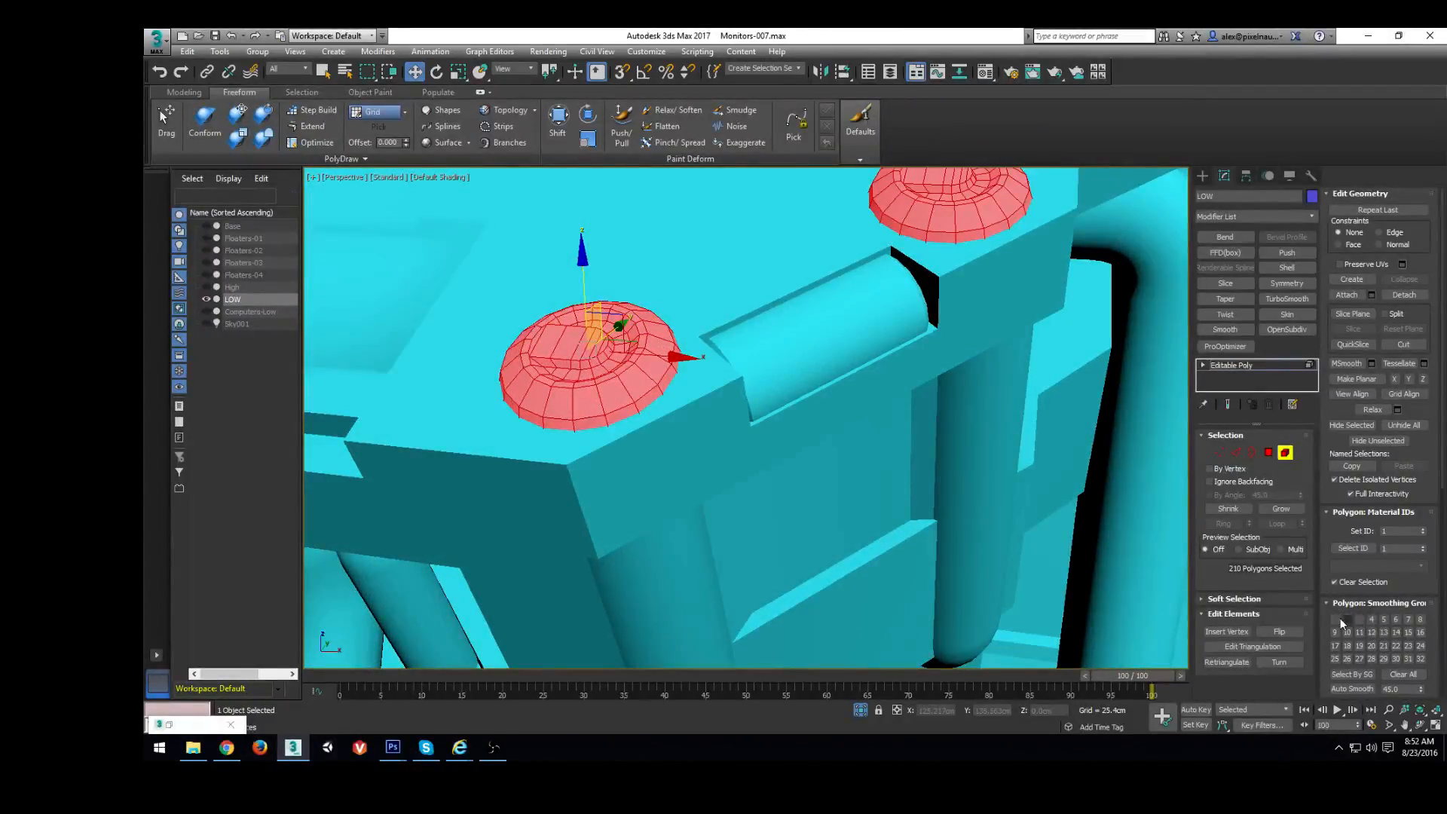
{"action": "left_click", "coordinate": [1286, 452]}
Exit isolation and compare LOW with the High model around the rounded pipe end on the desk's side
{"action": "scroll", "coordinate": [694, 470], "scroll_direction": "down", "scroll_amount": 5}
{"action": "middle_click_drag", "start_coordinate": [688, 472], "coordinate": [844, 505], "text": "alt"}
{"action": "scroll", "coordinate": [752, 463], "scroll_direction": "up", "scroll_amount": 3}
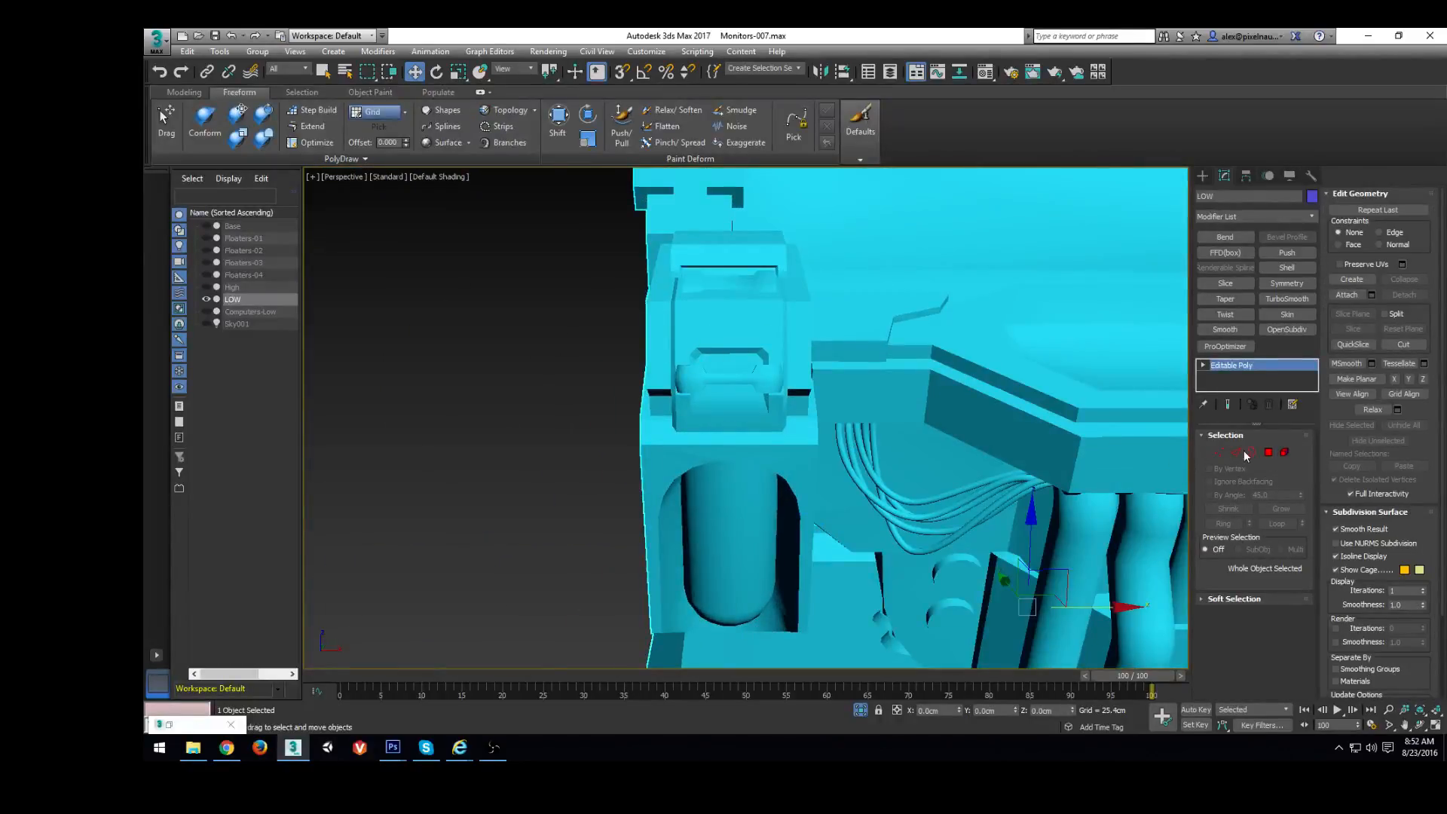
{"action": "middle_click_drag", "start_coordinate": [686, 367], "coordinate": [788, 383], "text": "alt"}
{"action": "scroll", "coordinate": [878, 502], "scroll_direction": "down", "scroll_amount": 3}
{"action": "scroll", "coordinate": [776, 386], "scroll_direction": "down", "scroll_amount": 2}
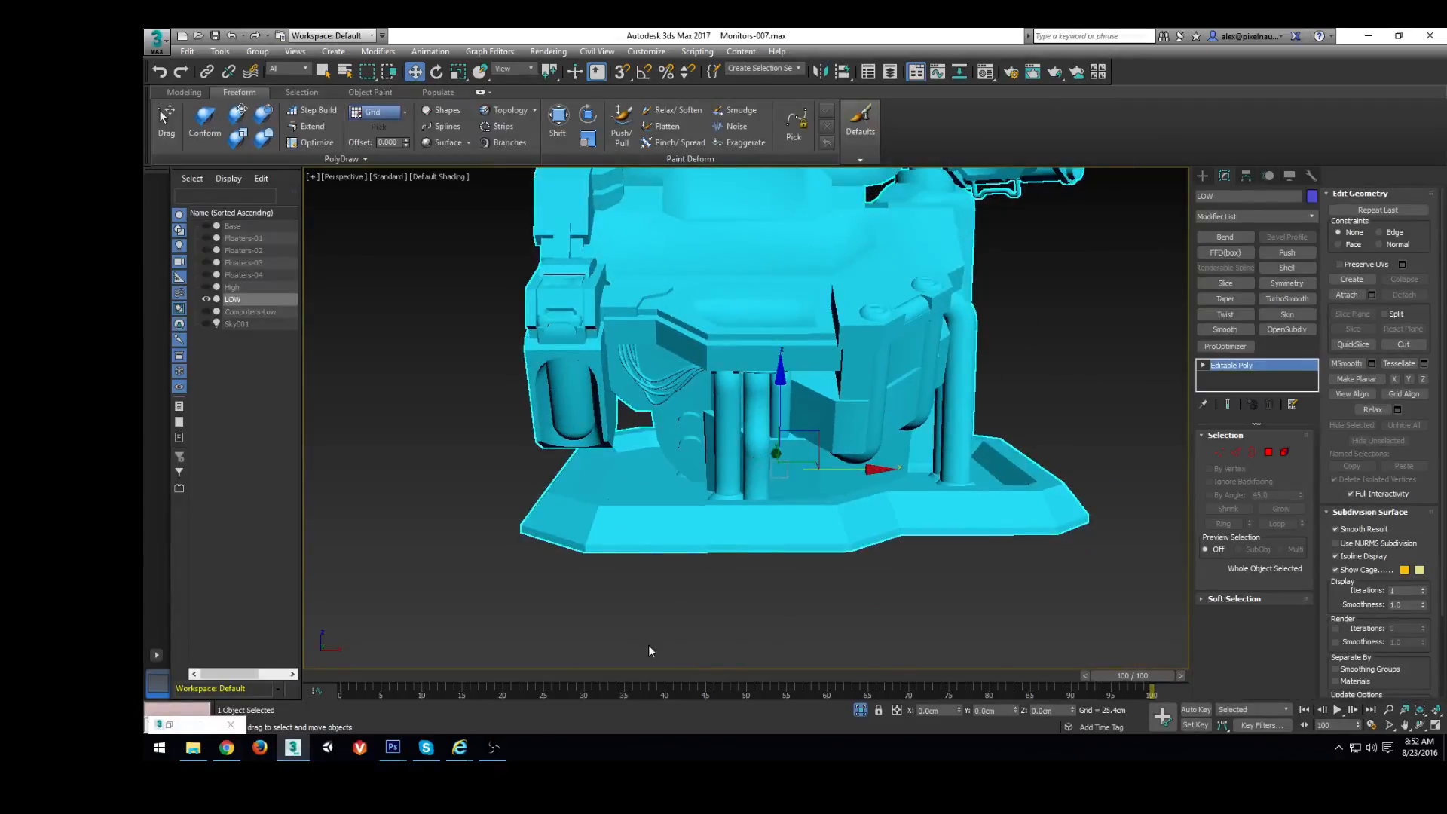
{"action": "left_click", "coordinate": [861, 710]}
{"action": "middle_click_drag", "start_coordinate": [1003, 392], "coordinate": [830, 414], "text": "alt"}
{"action": "scroll", "coordinate": [1056, 453], "scroll_direction": "up", "scroll_amount": 5}
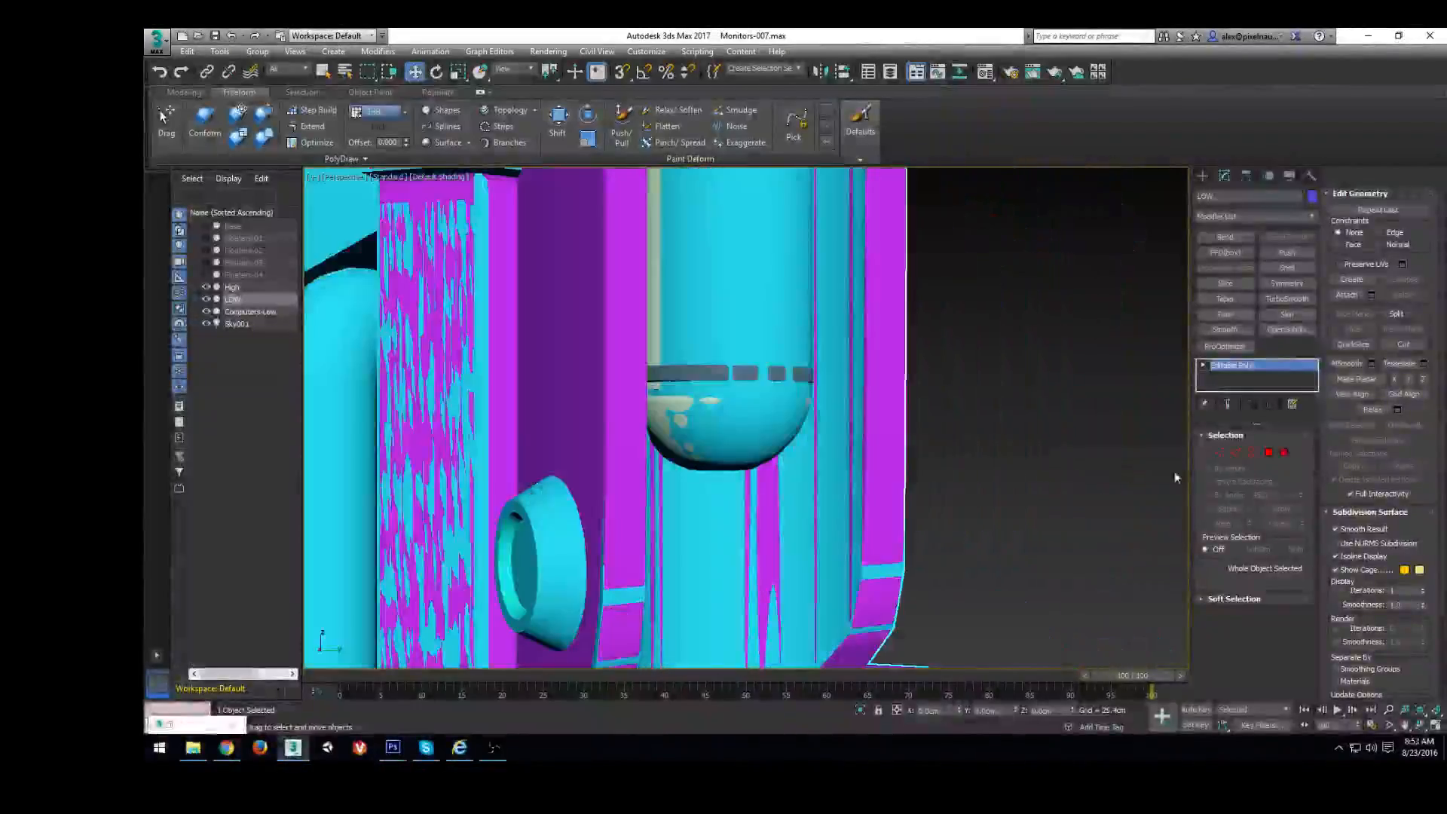
Select two polygons of the side panel around the round knob and isolate the LOW mesh
{"action": "left_click", "coordinate": [1274, 454]}
{"action": "left_click", "coordinate": [549, 416]}
{"action": "middle_click_drag", "start_coordinate": [549, 417], "coordinate": [600, 414], "text": "alt"}
{"action": "left_click", "coordinate": [674, 427], "text": "ctrl"}
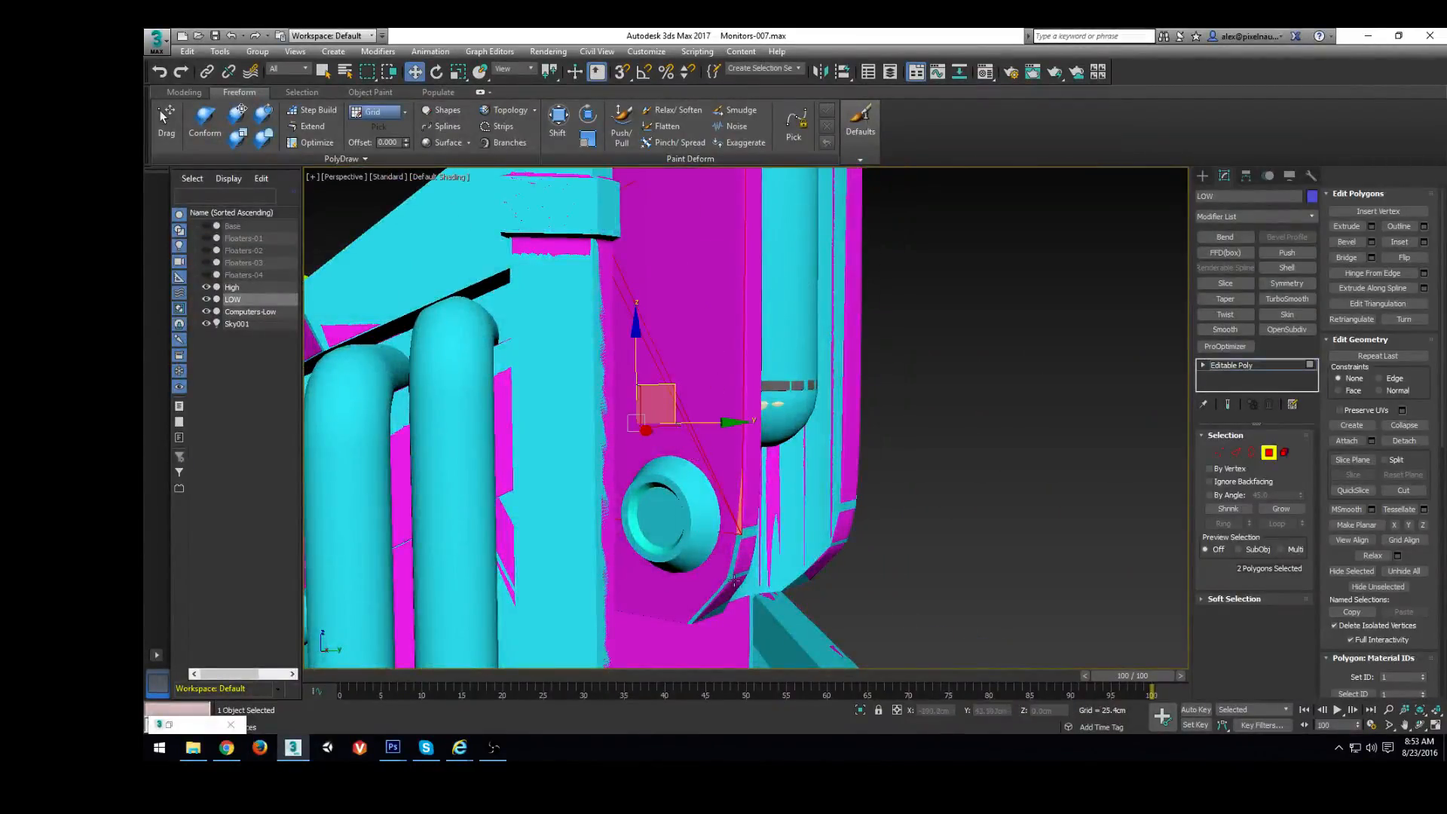
{"action": "left_click", "coordinate": [860, 710]}
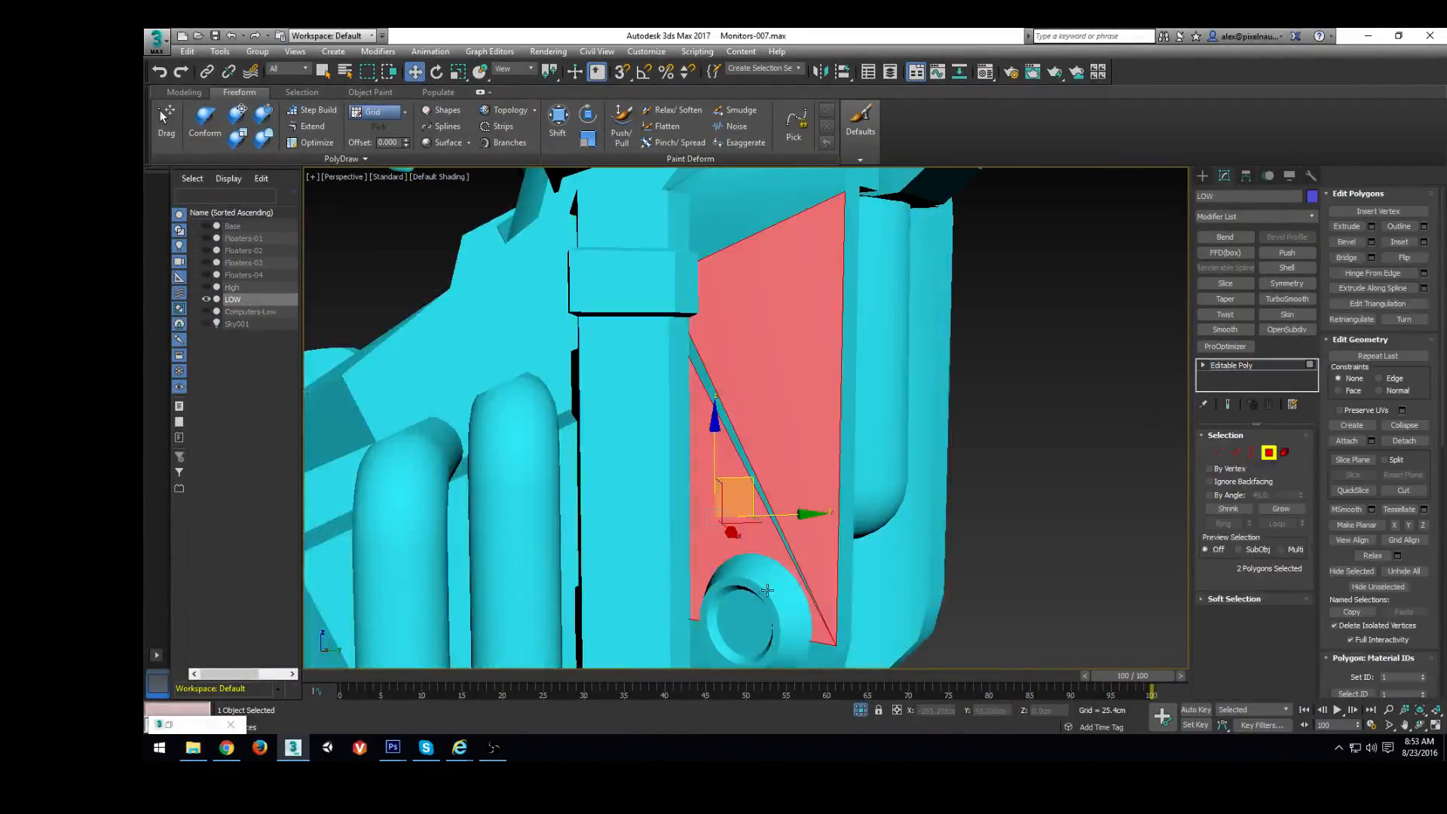
Add the side panel's remaining adjoining polygons below and above the knob to the selection, then exit isolation
{"action": "left_click", "coordinate": [785, 511], "text": "ctrl"}
{"action": "left_click", "coordinate": [795, 512], "text": "ctrl"}
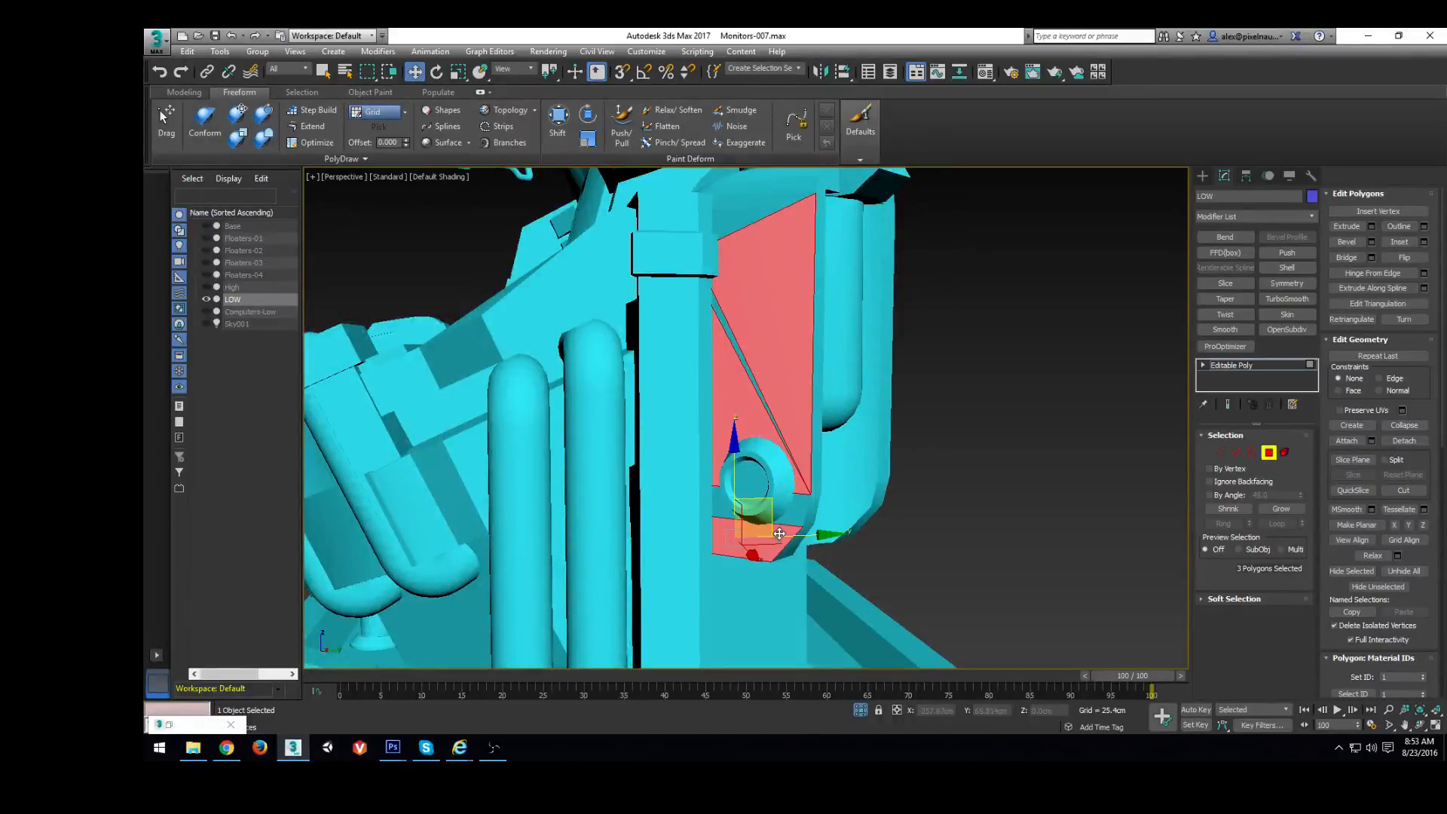
{"action": "left_click", "coordinate": [728, 312], "text": "ctrl"}
{"action": "left_click", "coordinate": [759, 203], "text": "ctrl"}
{"action": "middle_click_drag", "start_coordinate": [759, 203], "coordinate": [963, 650], "text": "alt"}
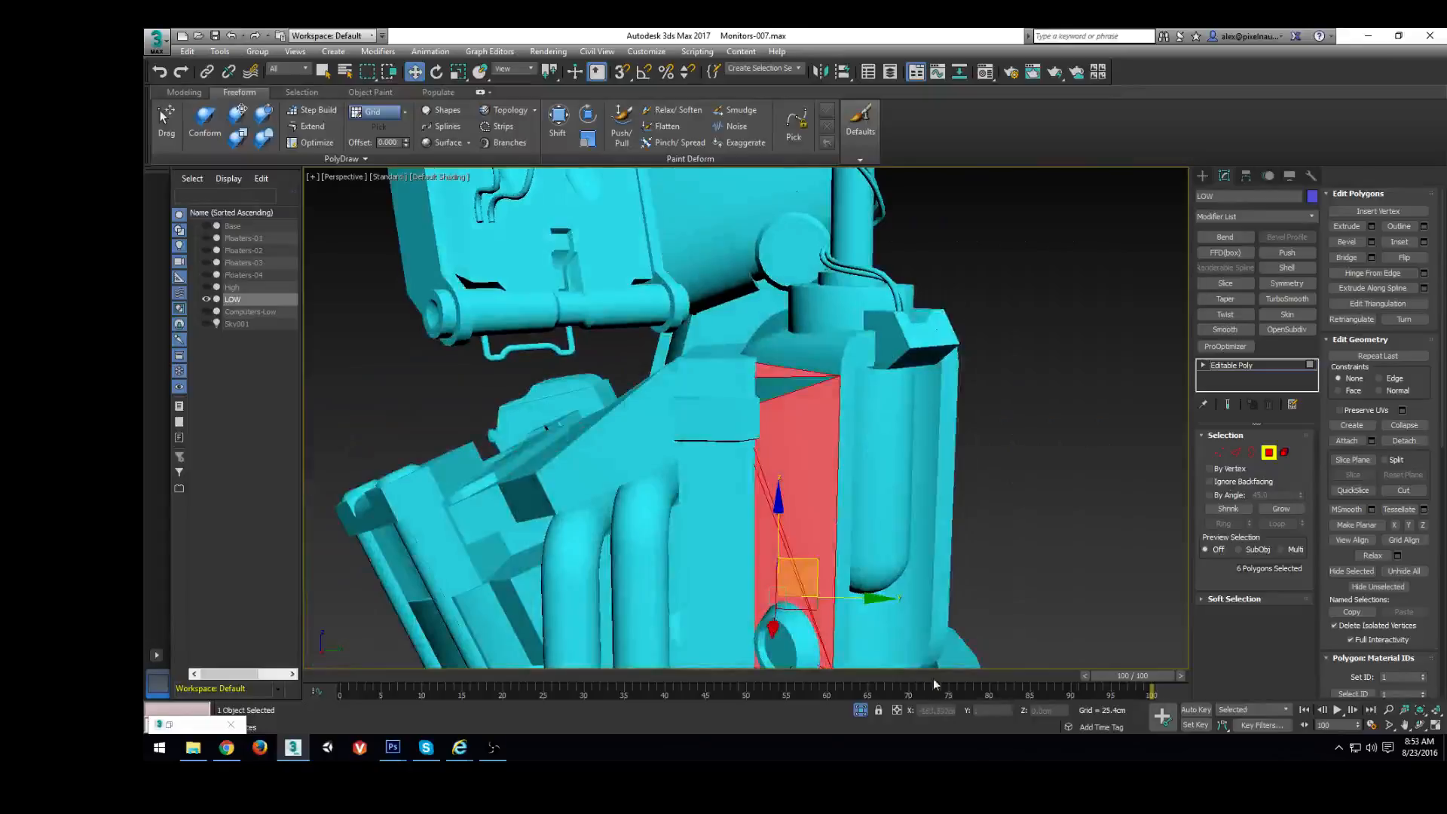
{"action": "left_click", "coordinate": [860, 710]}
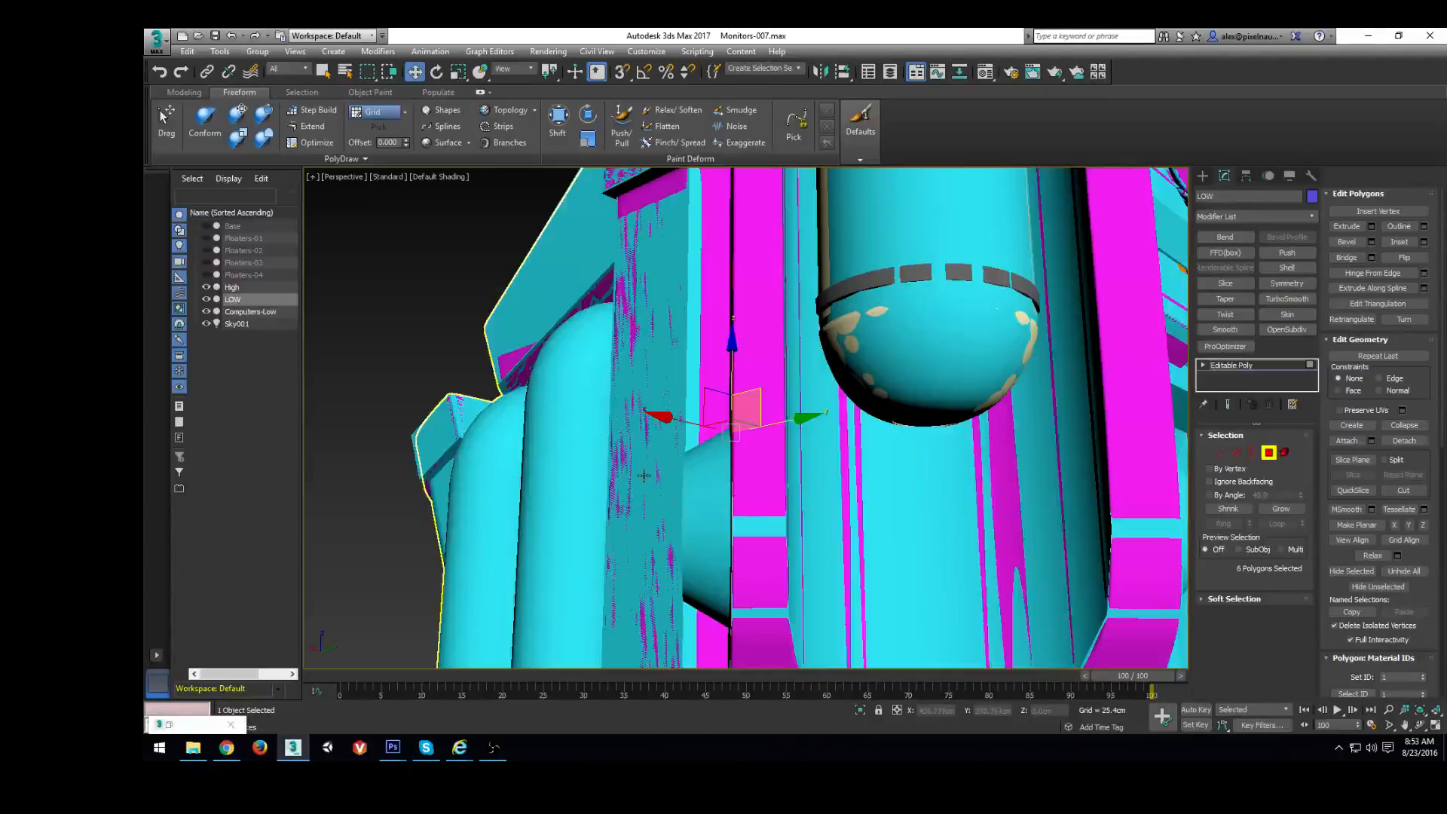
Examine how LOW overlaps the High model around the side panel, pipes and whole desk, leaving polygon selection
{"action": "middle_click_drag", "start_coordinate": [645, 477], "coordinate": [788, 534], "text": "alt"}
{"action": "scroll", "coordinate": [777, 517], "scroll_direction": "down", "scroll_amount": 4}
{"action": "scroll", "coordinate": [668, 502], "scroll_direction": "down", "scroll_amount": 5}
{"action": "middle_click_drag", "start_coordinate": [668, 502], "coordinate": [885, 452], "text": "alt"}
{"action": "scroll", "coordinate": [886, 452], "scroll_direction": "up", "scroll_amount": 4}
{"action": "left_click", "coordinate": [1268, 452]}
{"action": "middle_click_drag", "start_coordinate": [724, 445], "coordinate": [780, 452], "text": "alt"}
{"action": "scroll", "coordinate": [780, 453], "scroll_direction": "up", "scroll_amount": 4}
{"action": "middle_click_drag", "start_coordinate": [646, 419], "coordinate": [603, 452], "text": "alt"}
{"action": "scroll", "coordinate": [613, 407], "scroll_direction": "down", "scroll_amount": 5}
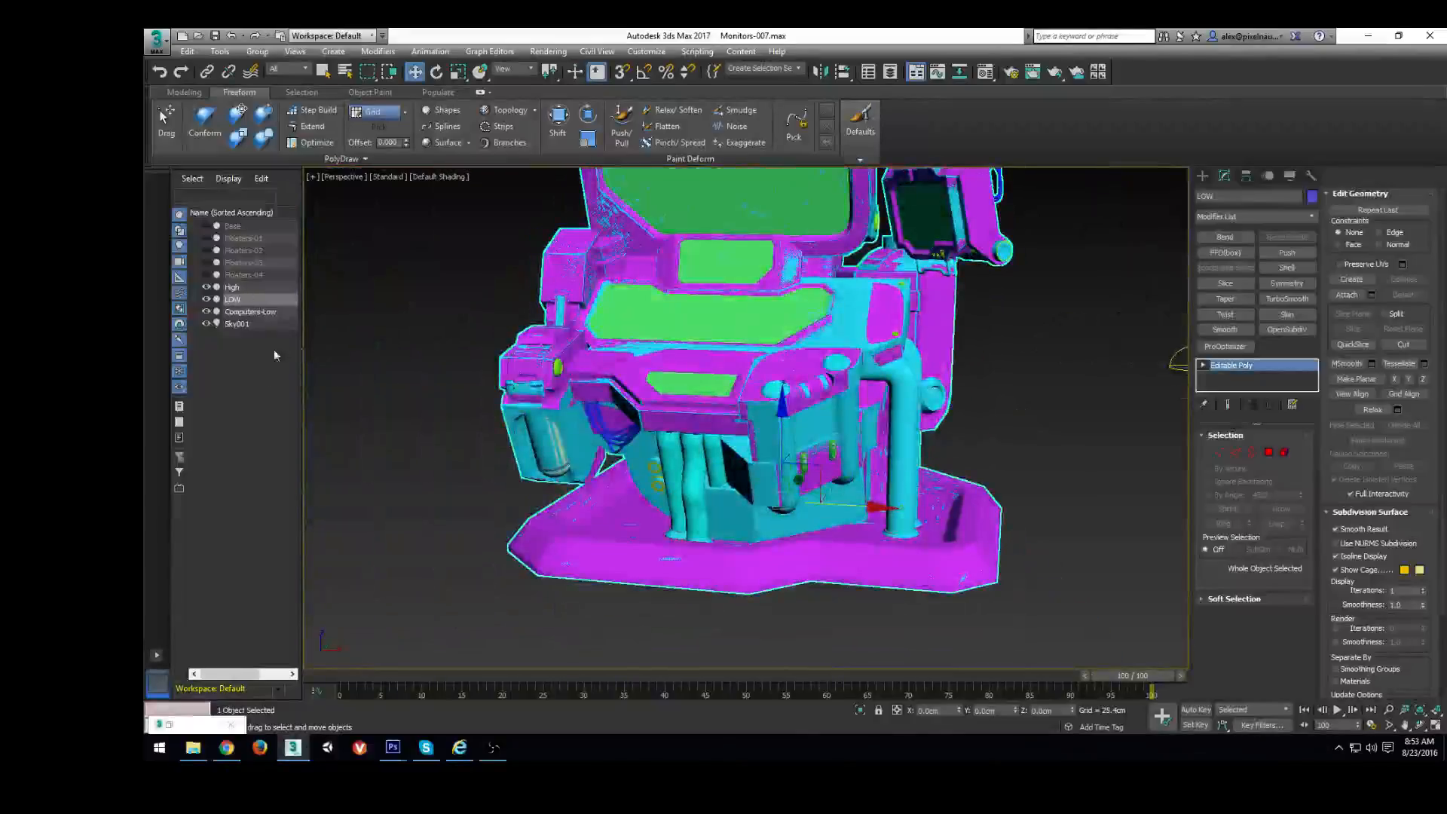
Open the Render To Texture settings for LOW and move the dialog clear of the model
{"action": "left_click", "coordinate": [548, 52]}
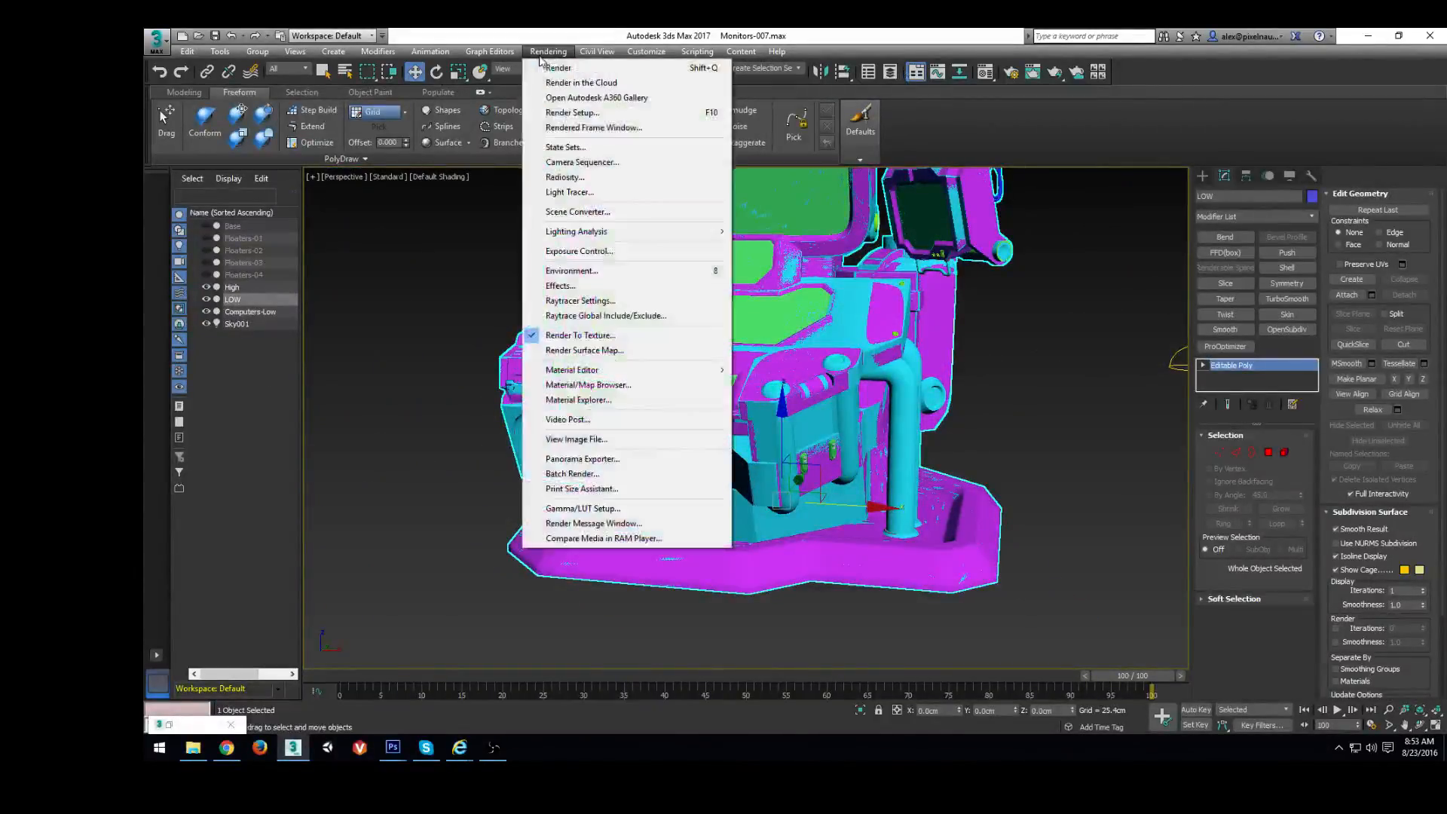
{"action": "left_click", "coordinate": [574, 335]}
{"action": "left_click", "coordinate": [548, 51]}
{"action": "left_click", "coordinate": [581, 335]}
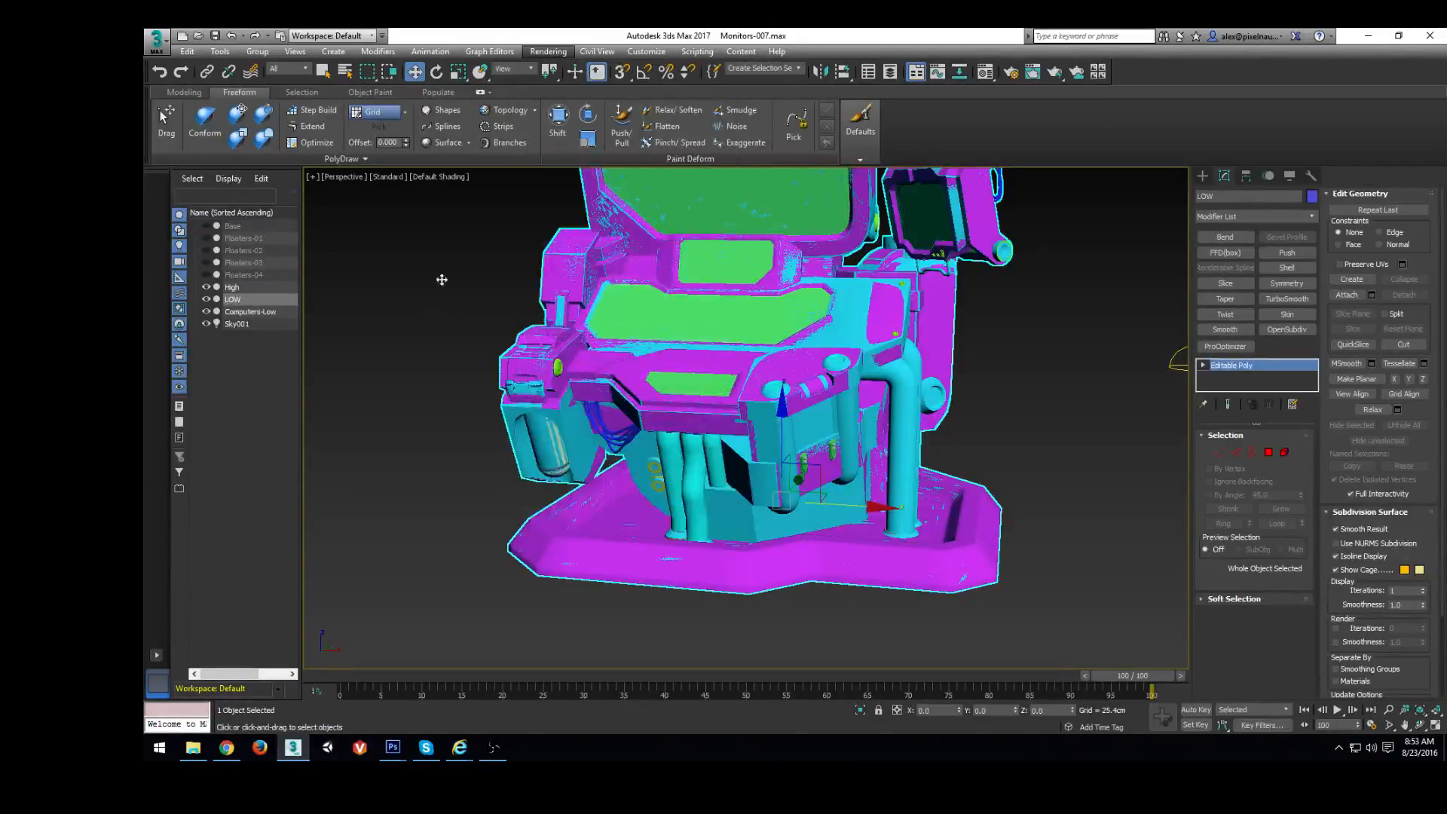
{"action": "left_click_drag", "start_coordinate": [457, 132], "coordinate": [265, 100]}
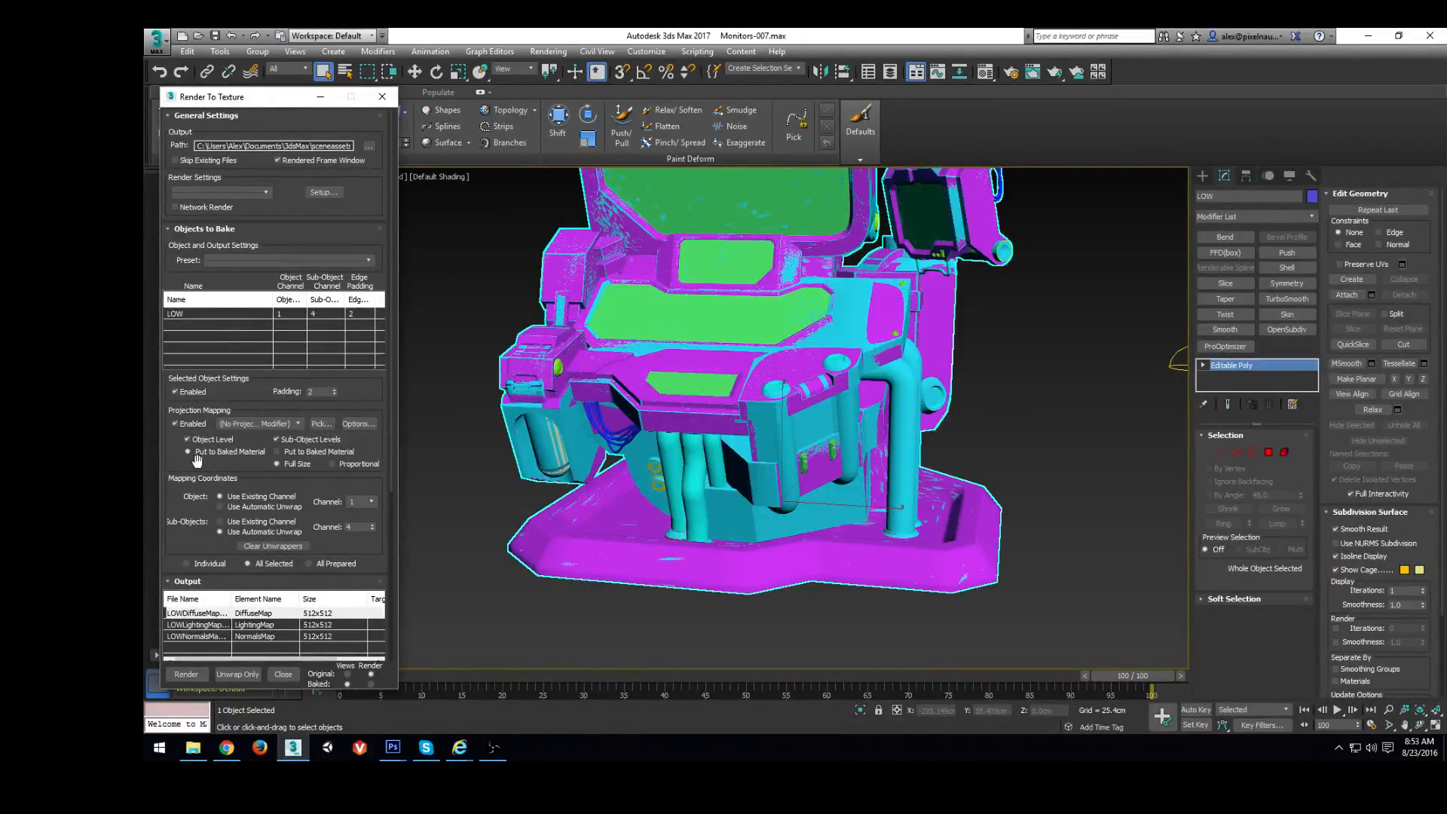
Set the DiffuseMap, LightingMap and NormalsMap output sizes to 1024x1024
{"action": "scroll", "coordinate": [169, 462], "scroll_direction": "down", "scroll_amount": 2}
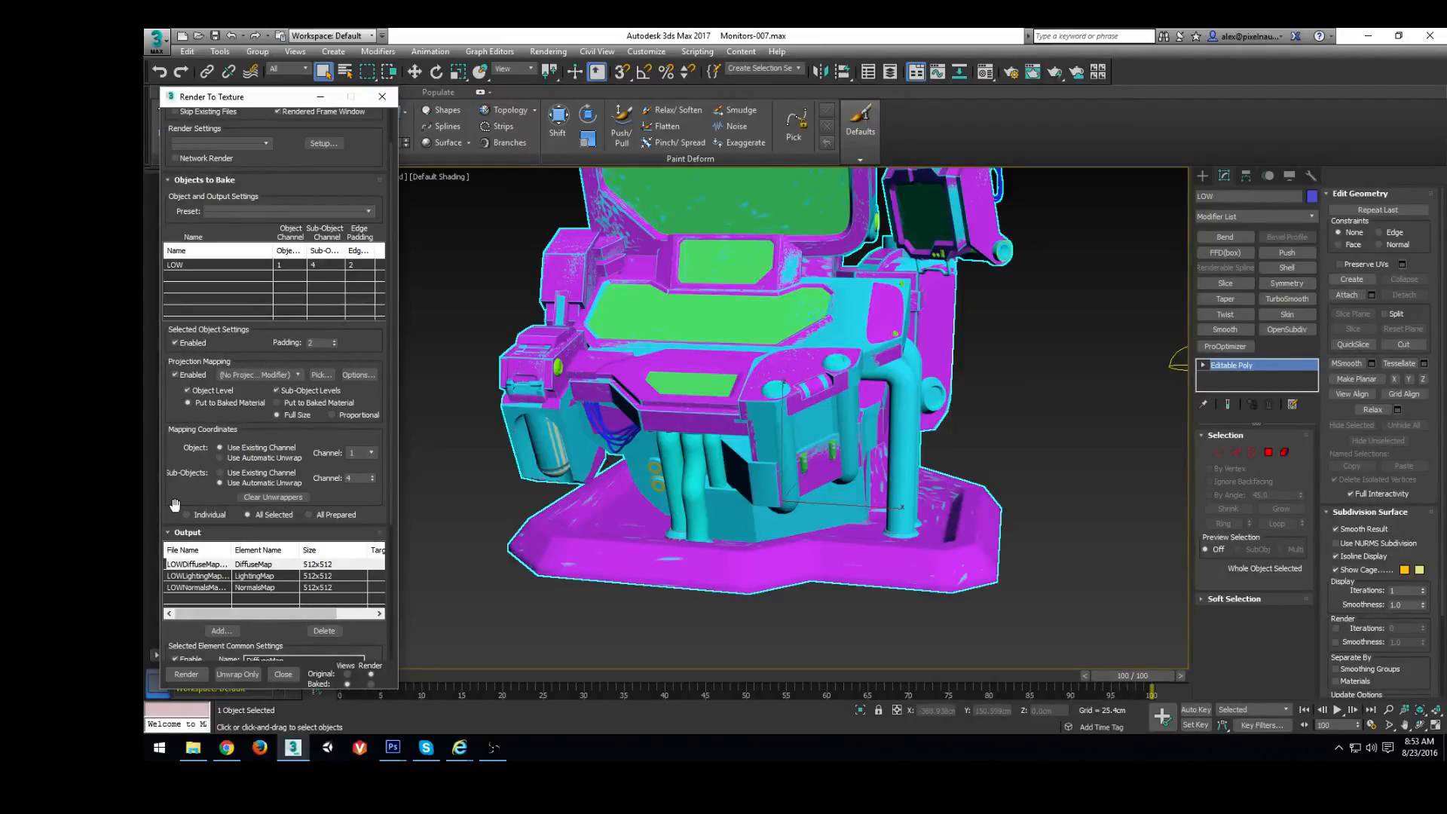
{"action": "scroll", "coordinate": [174, 505], "scroll_direction": "down", "scroll_amount": 2}
{"action": "scroll", "coordinate": [299, 591], "scroll_direction": "down", "scroll_amount": 3}
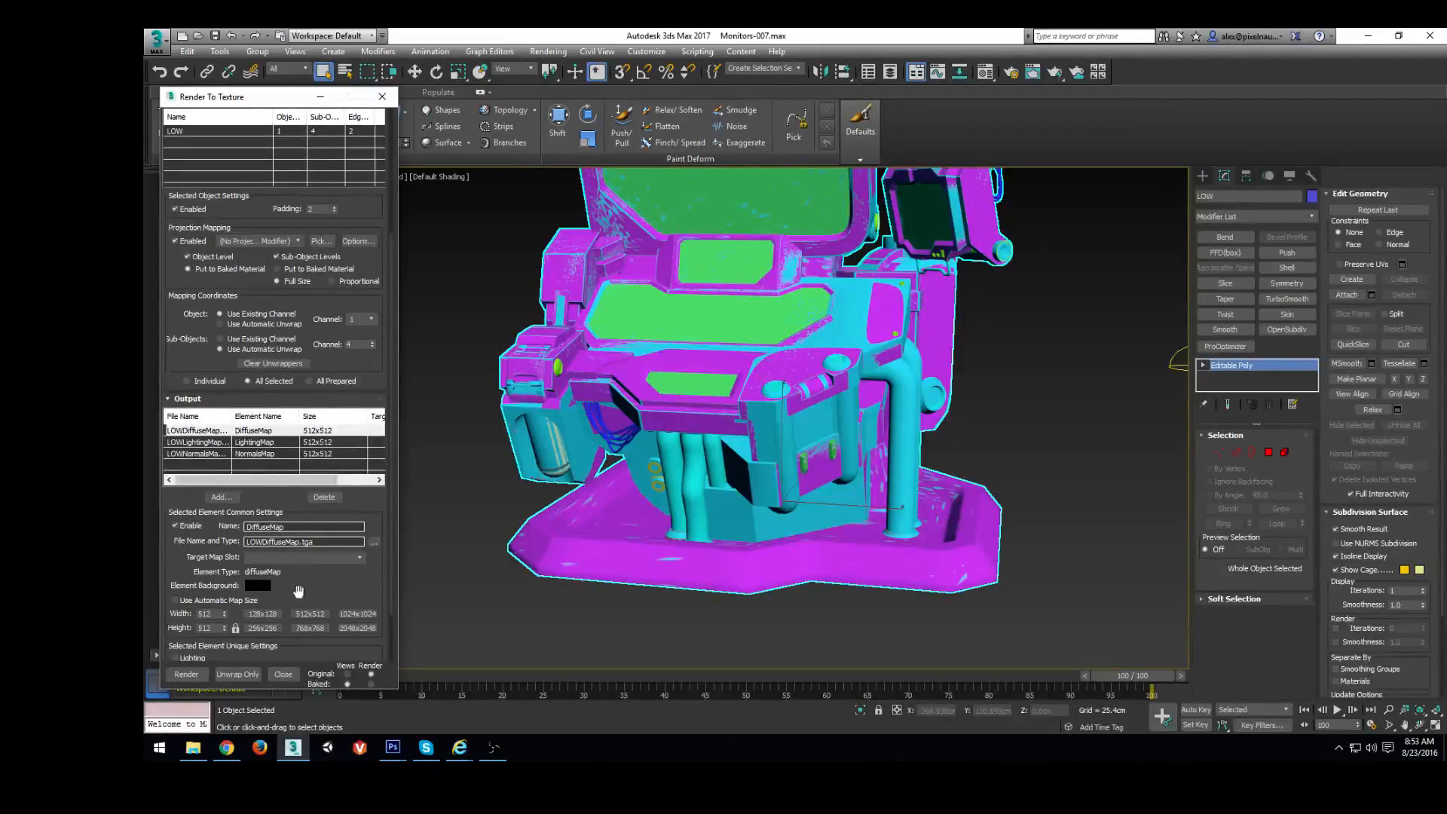
{"action": "scroll", "coordinate": [298, 591], "scroll_direction": "down", "scroll_amount": 2}
{"action": "left_click", "coordinate": [333, 401]}
{"action": "left_click", "coordinate": [357, 572]}
{"action": "left_click", "coordinate": [324, 413]}
{"action": "left_click", "coordinate": [358, 572]}
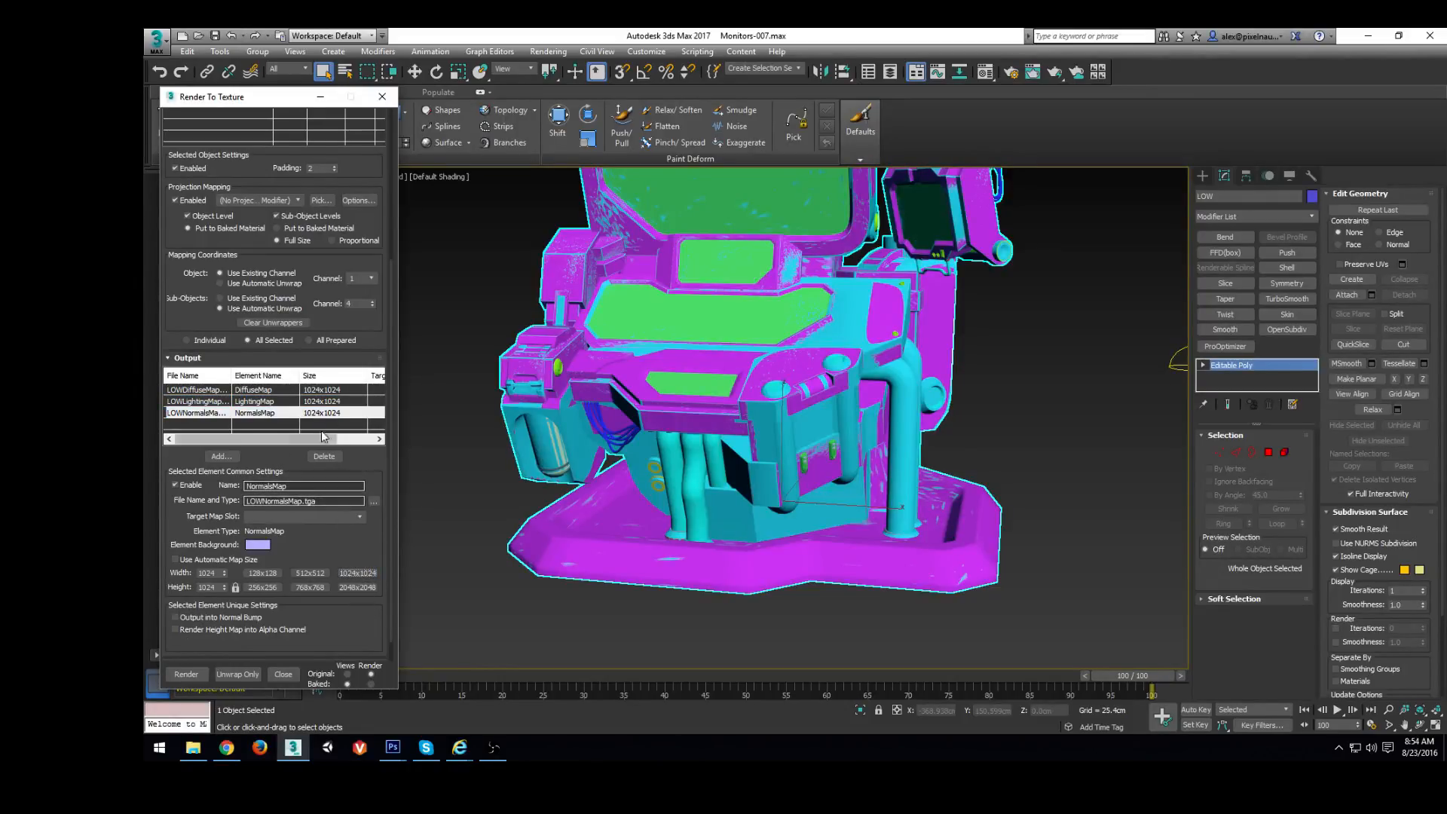
{"action": "scroll", "coordinate": [237, 408], "scroll_direction": "up", "scroll_amount": 10}
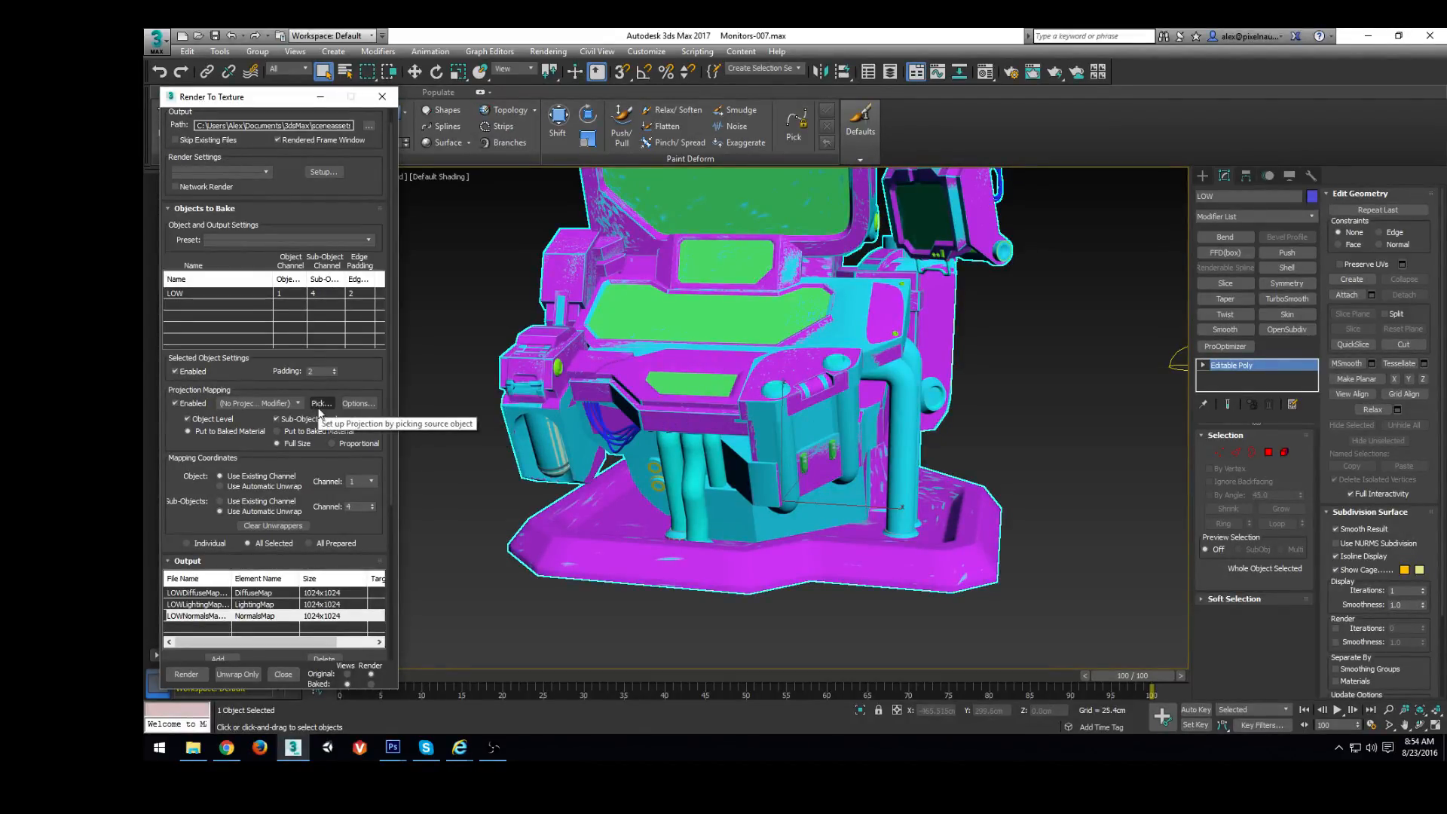
{"action": "left_click", "coordinate": [495, 753]}
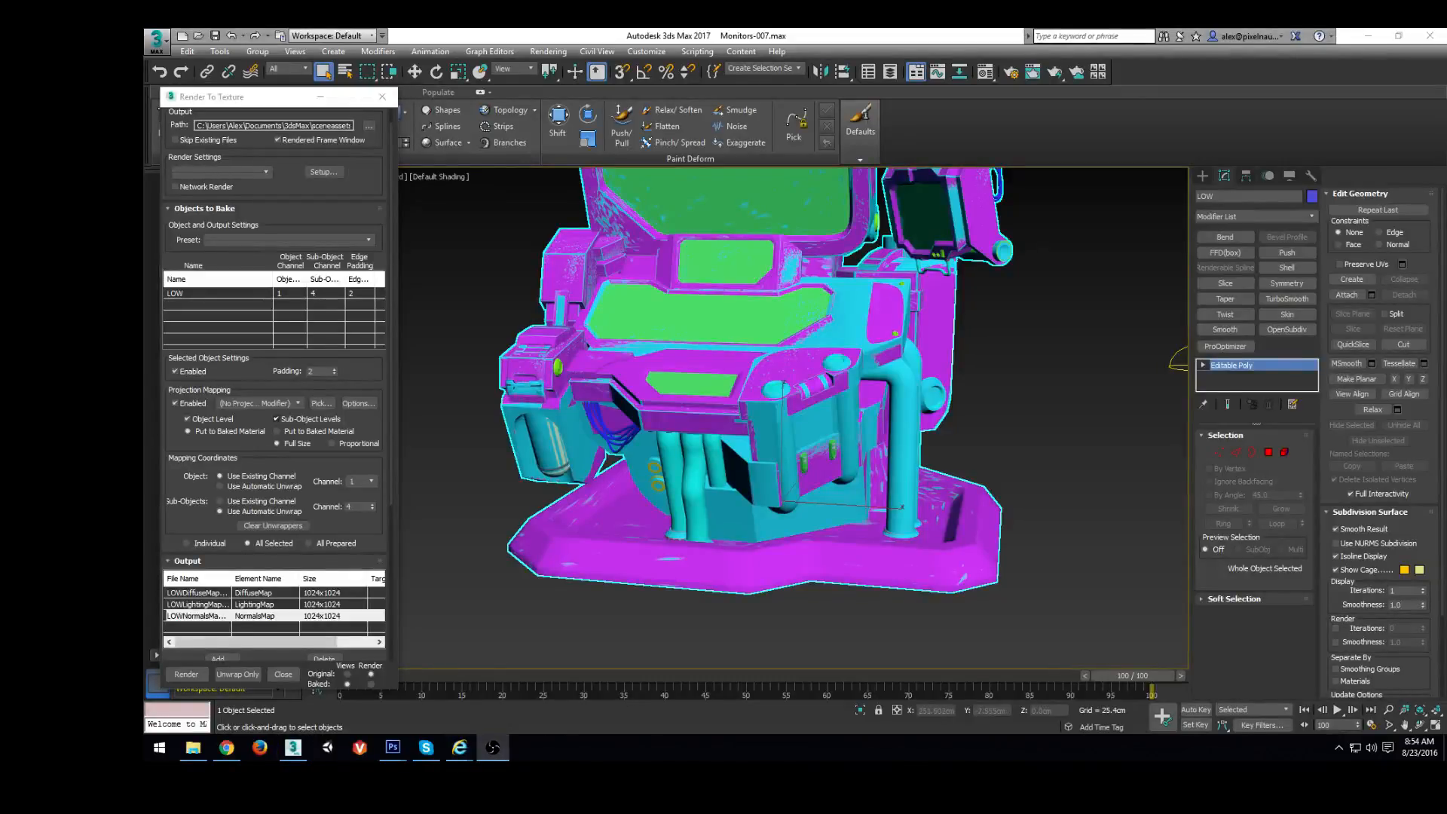